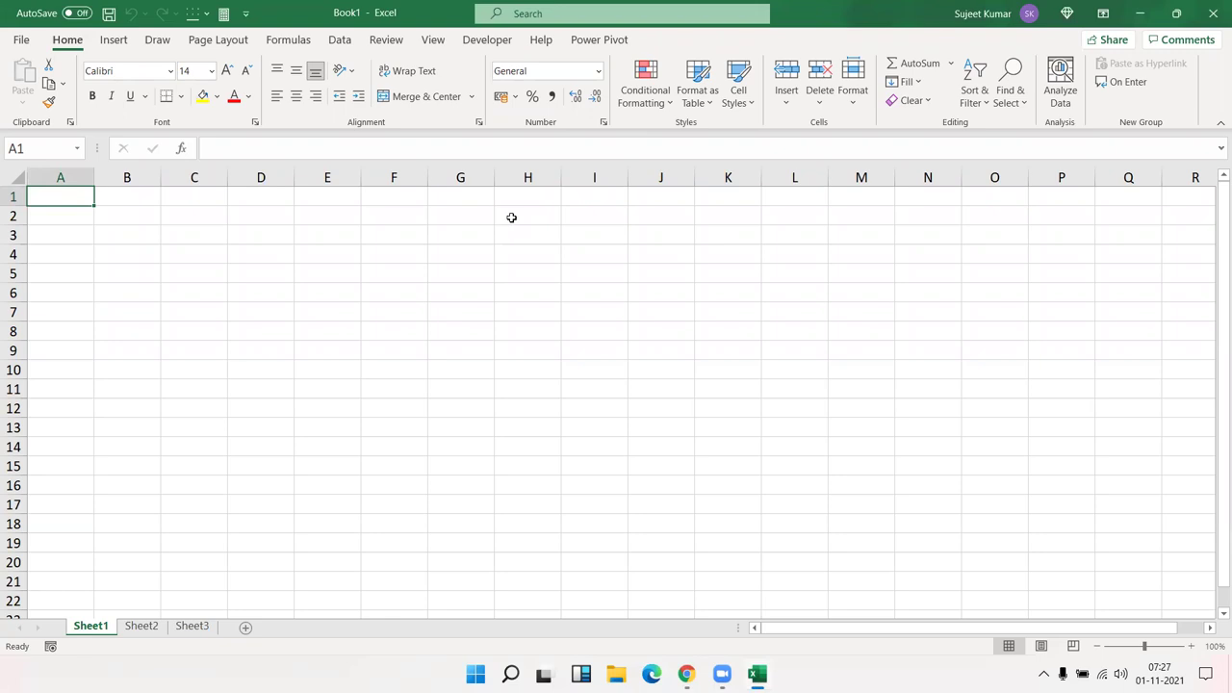
Open the Data1 workbook from the recent files list.
{"action": "left_click", "coordinate": [35, 44]}
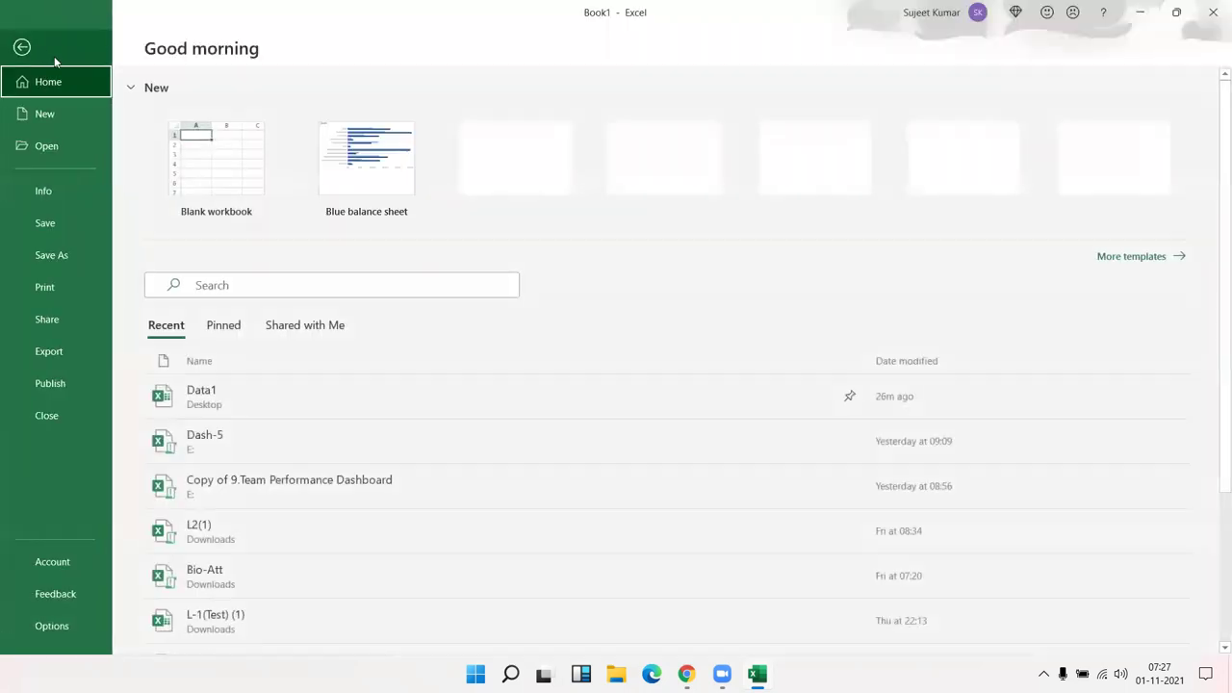
{"action": "left_click", "coordinate": [269, 414]}
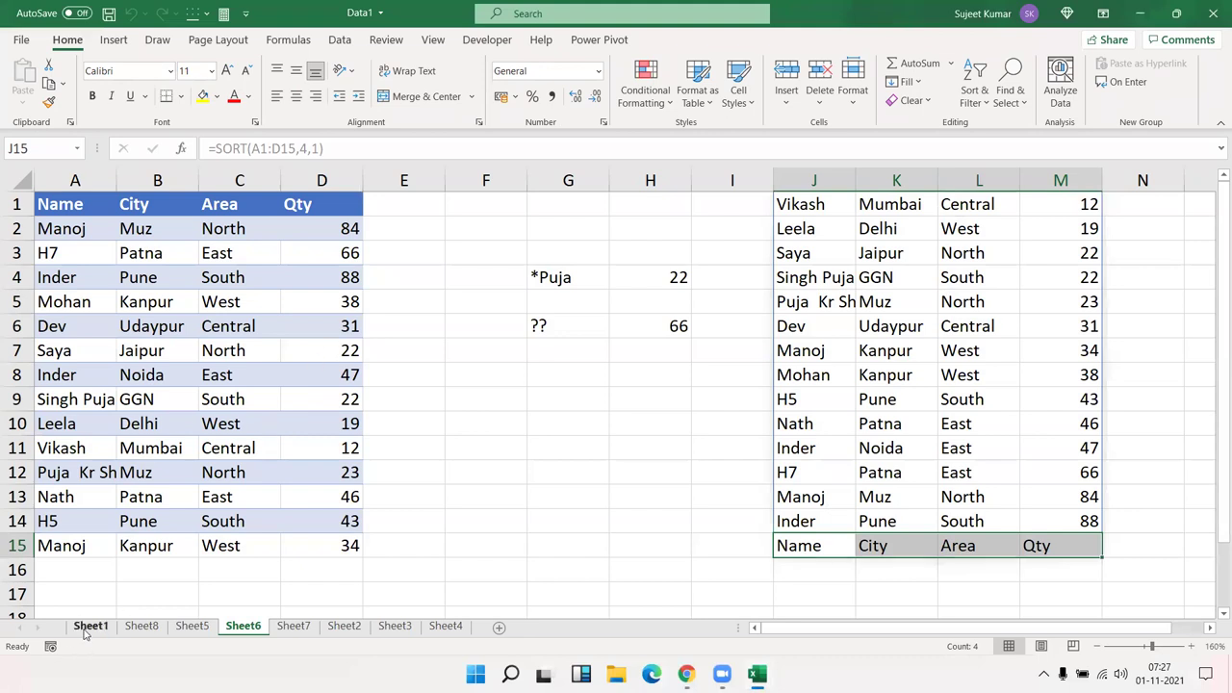
{"action": "left_click", "coordinate": [91, 626]}
Group the sheets Sheet8 through Sheet4 and choose Delete for them.
{"action": "left_click", "coordinate": [141, 628]}
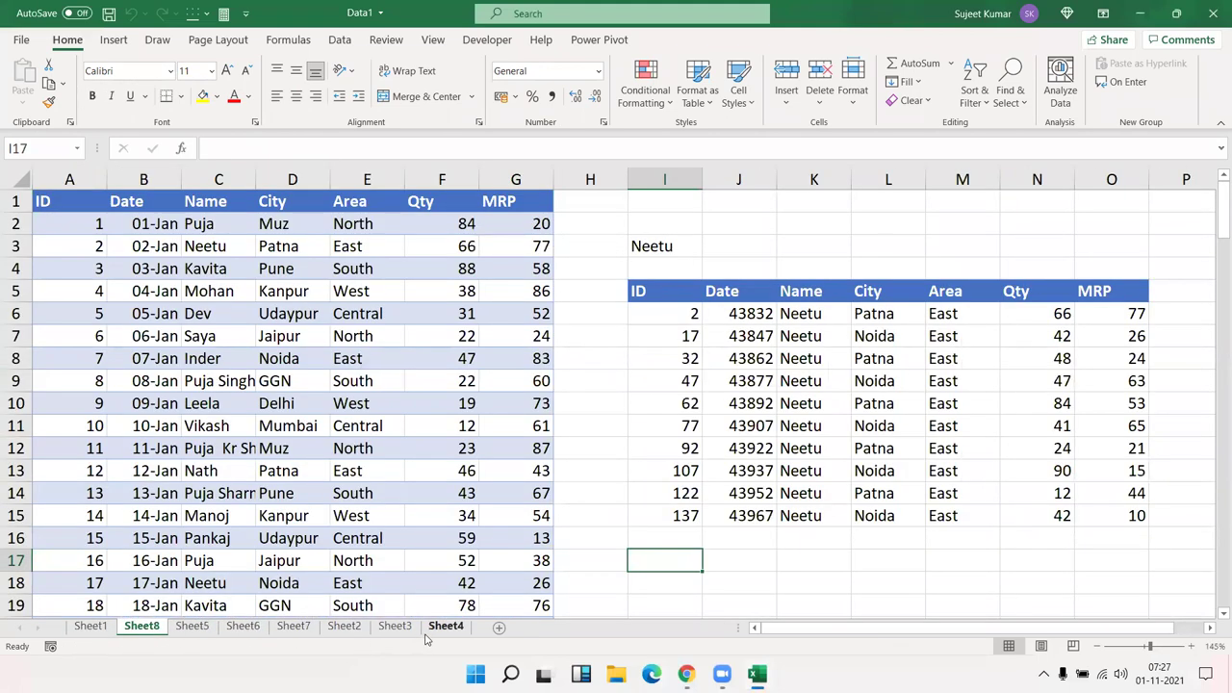
{"action": "left_click", "coordinate": [433, 632], "text": "shift"}
{"action": "right_click", "coordinate": [433, 634]}
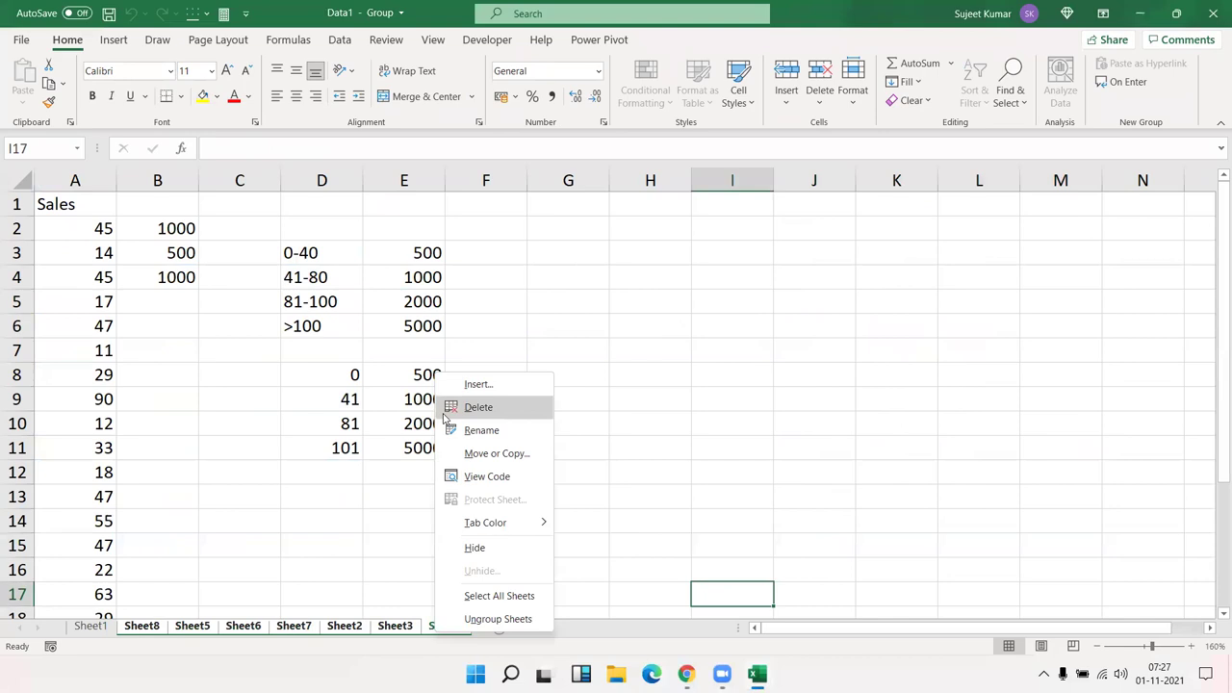
{"action": "left_click", "coordinate": [544, 401]}
Confirm deleting the grouped sheets, save, and select the data range A1:G797.
{"action": "left_click", "coordinate": [591, 379]}
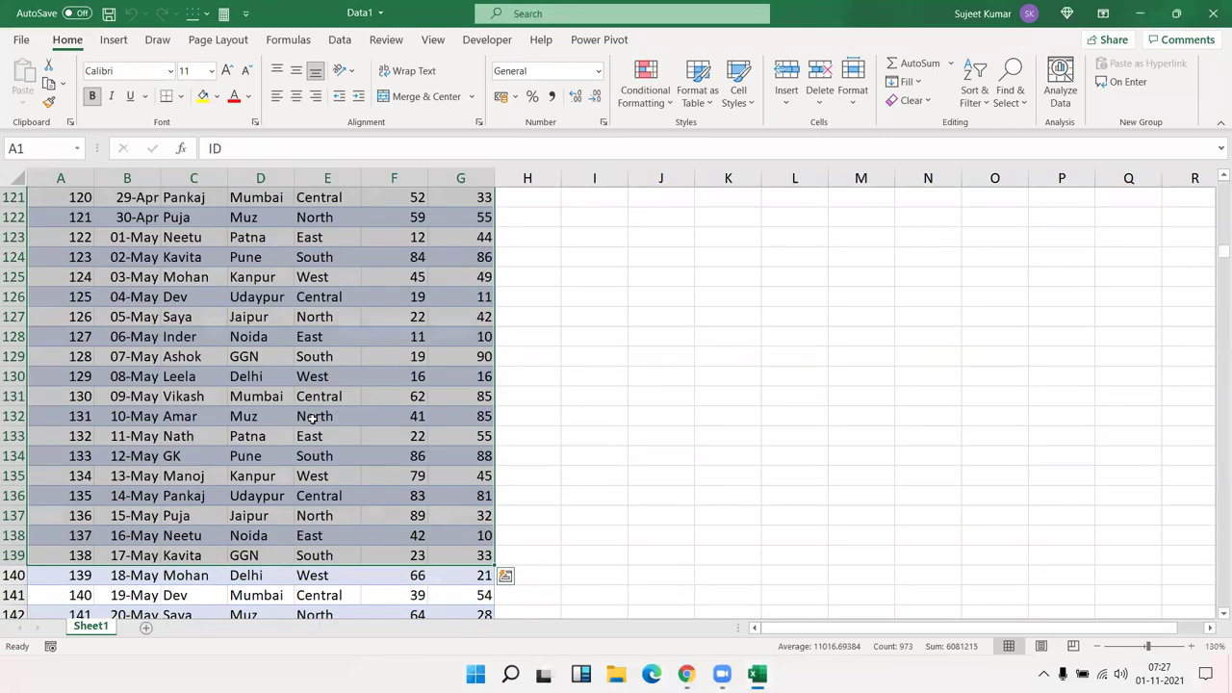
{"action": "left_click", "coordinate": [240, 385]}
{"action": "key", "text": "ctrl+s"}
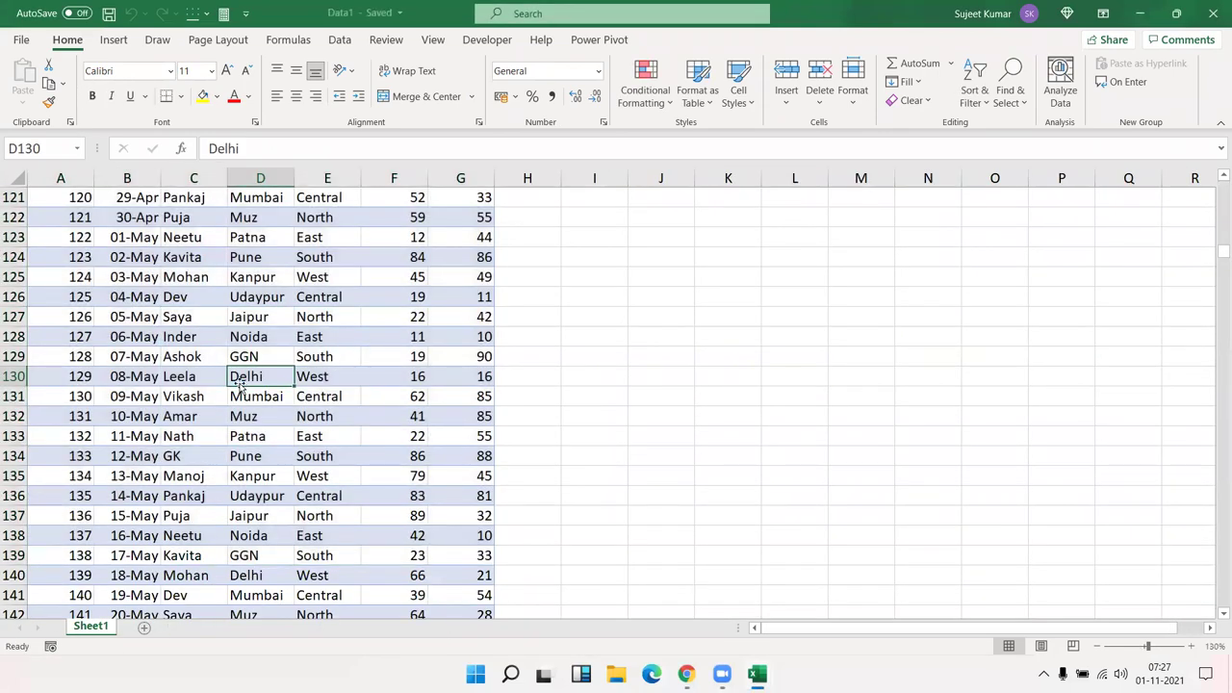
{"action": "key", "text": "ctrl+Up"}
{"action": "key", "text": "ctrl+Home"}
{"action": "key", "text": "ctrl+shift+Right"}
{"action": "key", "text": "ctrl+shift+Down"}
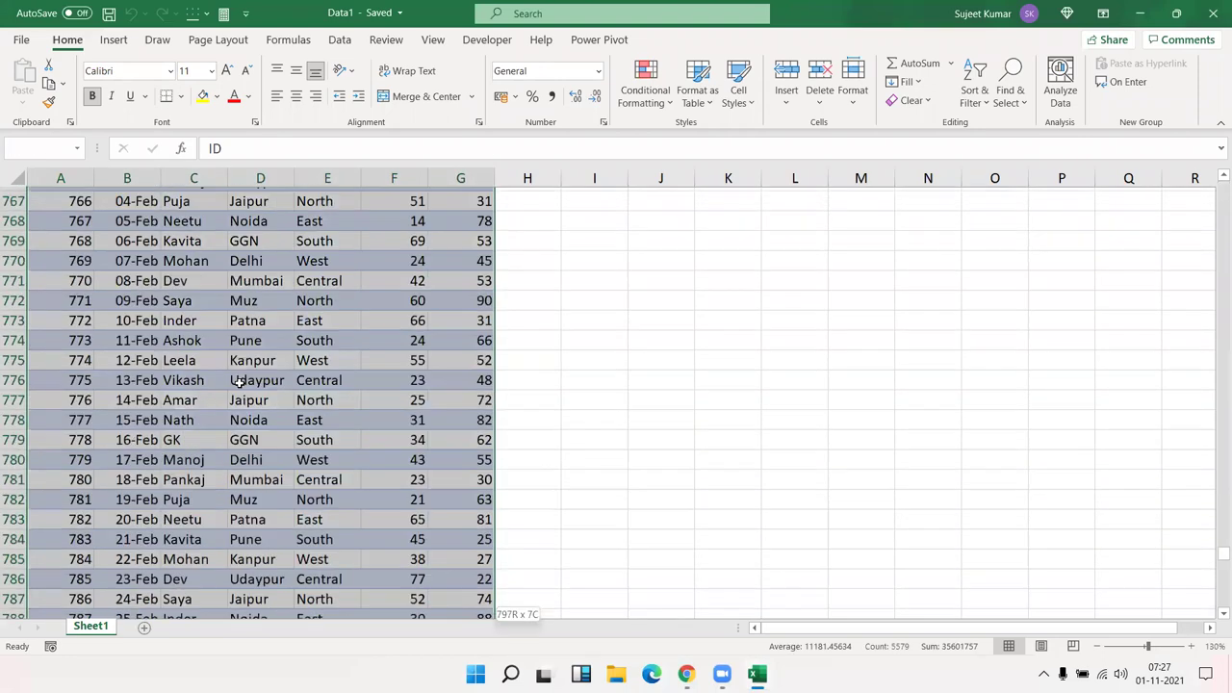
Build a PivotTable on a new sheet summing Qty by Name, then return to Sheet1.
{"action": "left_click", "coordinate": [113, 39]}
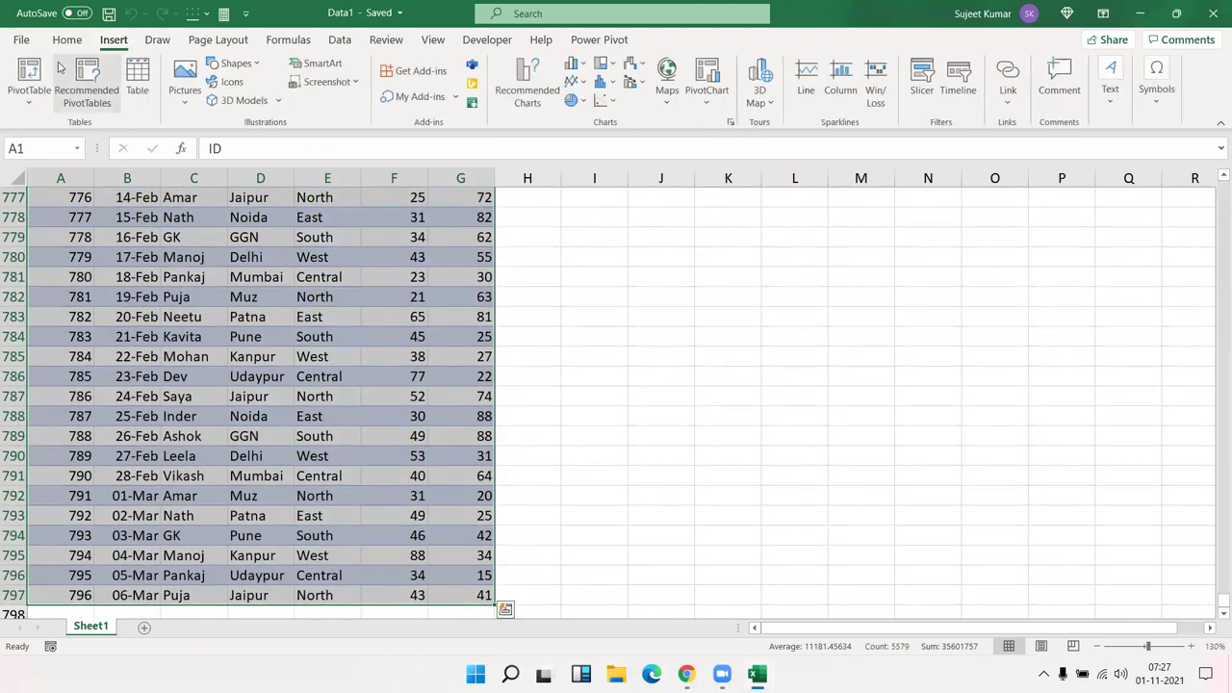
{"action": "left_click", "coordinate": [29, 77]}
{"action": "left_click", "coordinate": [788, 439]}
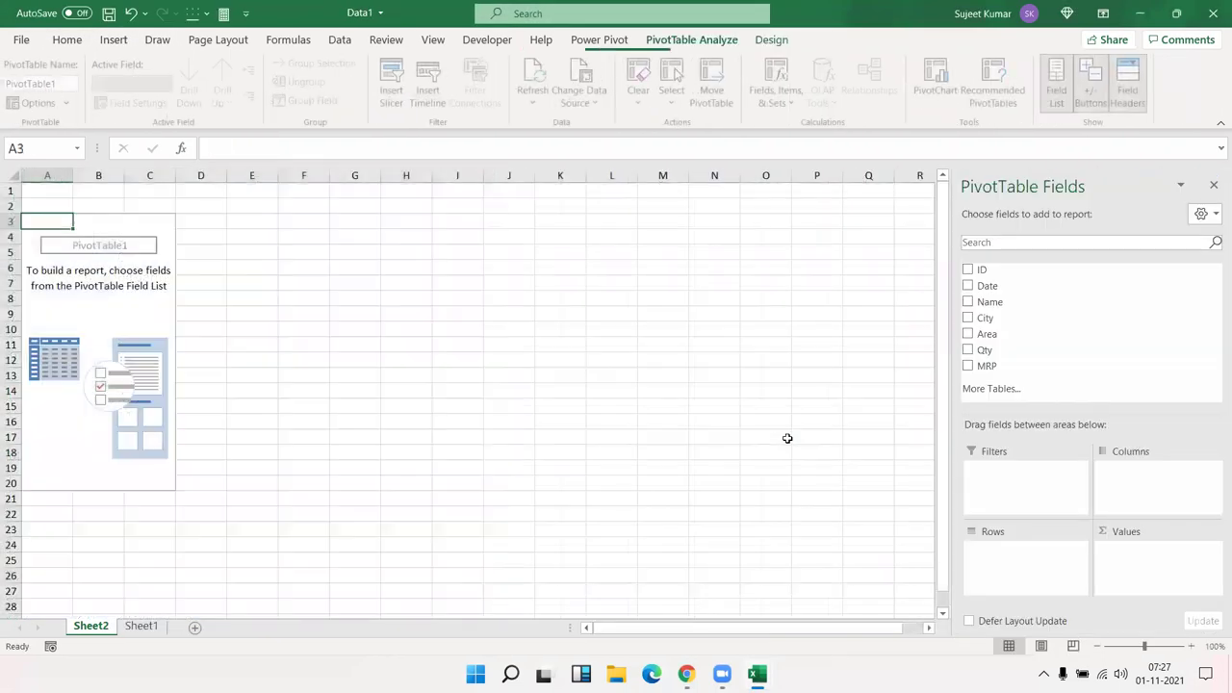
{"action": "mouse_move", "coordinate": [990, 301]}
{"action": "left_mouse_down"}
{"action": "mouse_move", "coordinate": [143, 376]}
{"action": "mouse_move", "coordinate": [276, 330]}
{"action": "mouse_move", "coordinate": [994, 314]}
{"action": "mouse_move", "coordinate": [1002, 547]}
{"action": "left_mouse_up"}
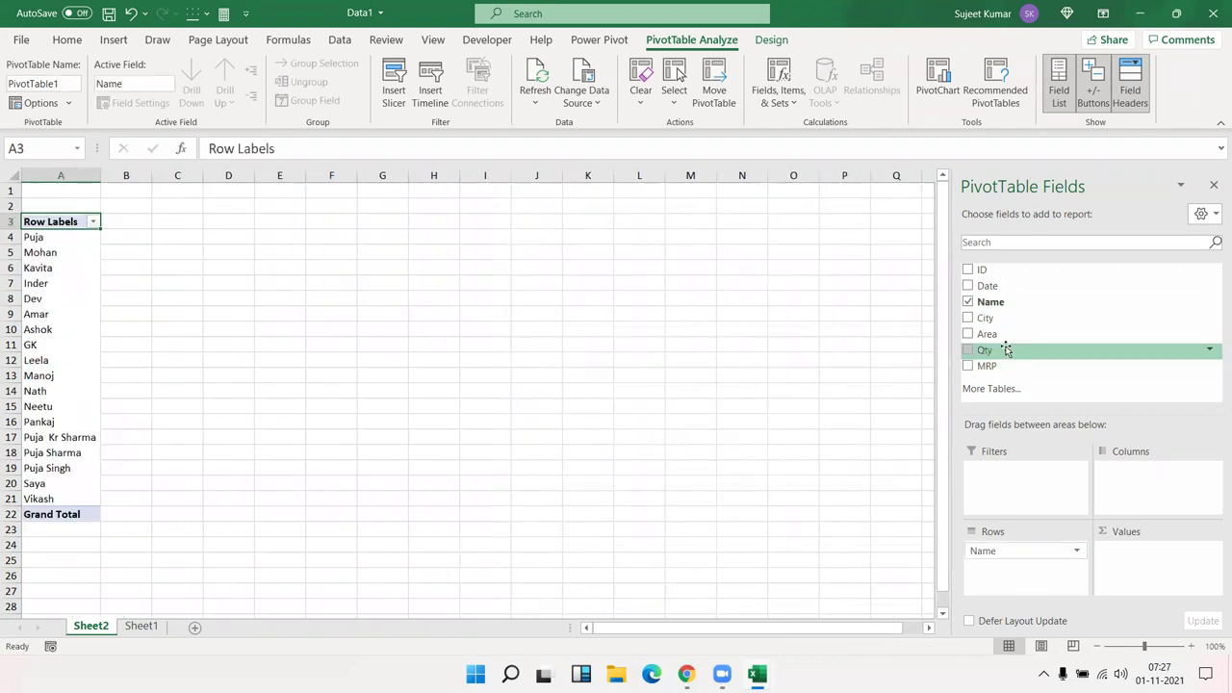
{"action": "left_click_drag", "start_coordinate": [1001, 350], "coordinate": [1128, 572]}
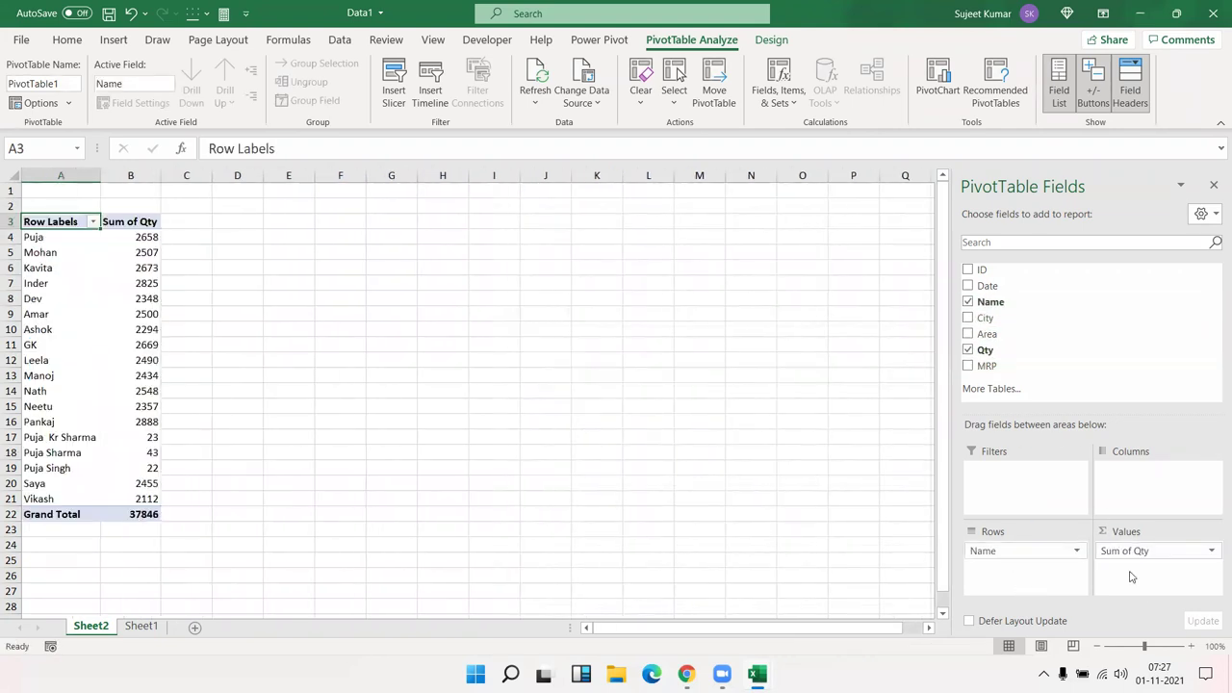
{"action": "left_click", "coordinate": [141, 626]}
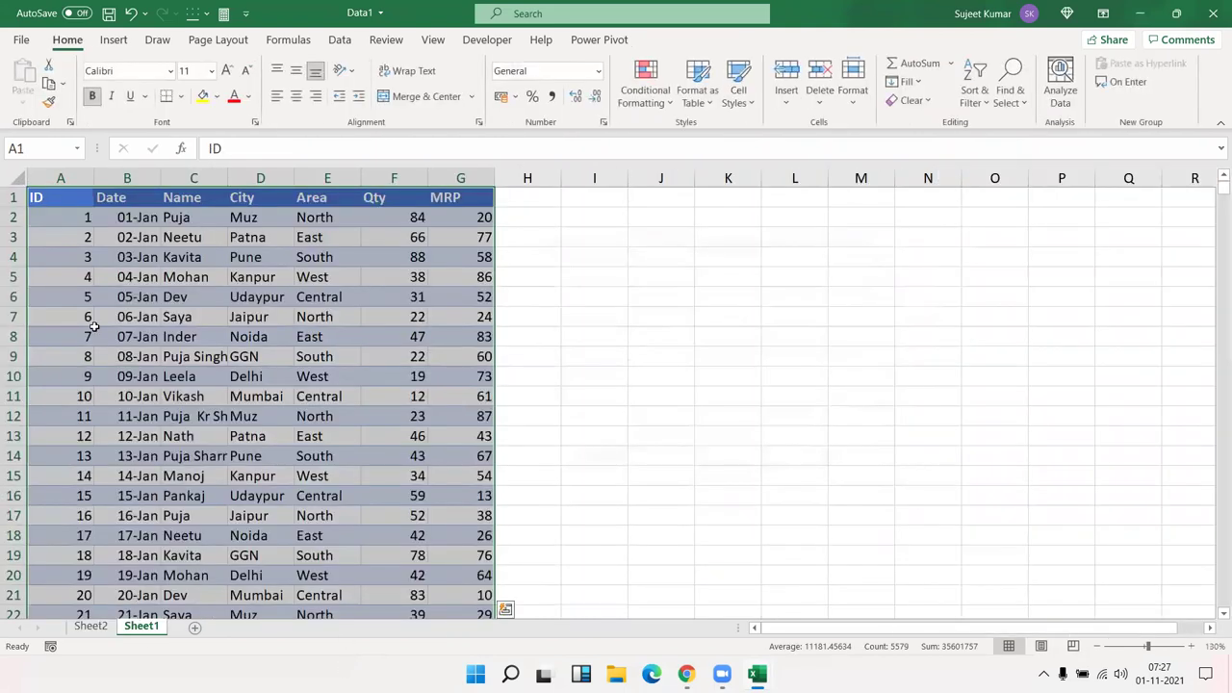
Change the Qty in F339 from 54 to 540.
{"action": "left_click", "coordinate": [116, 336]}
{"action": "scroll", "coordinate": [120, 359], "scroll_direction": "down", "scroll_amount": 20}
{"action": "scroll", "coordinate": [173, 380], "scroll_direction": "down", "scroll_amount": 20}
{"action": "scroll", "coordinate": [250, 392], "scroll_direction": "down", "scroll_amount": 20}
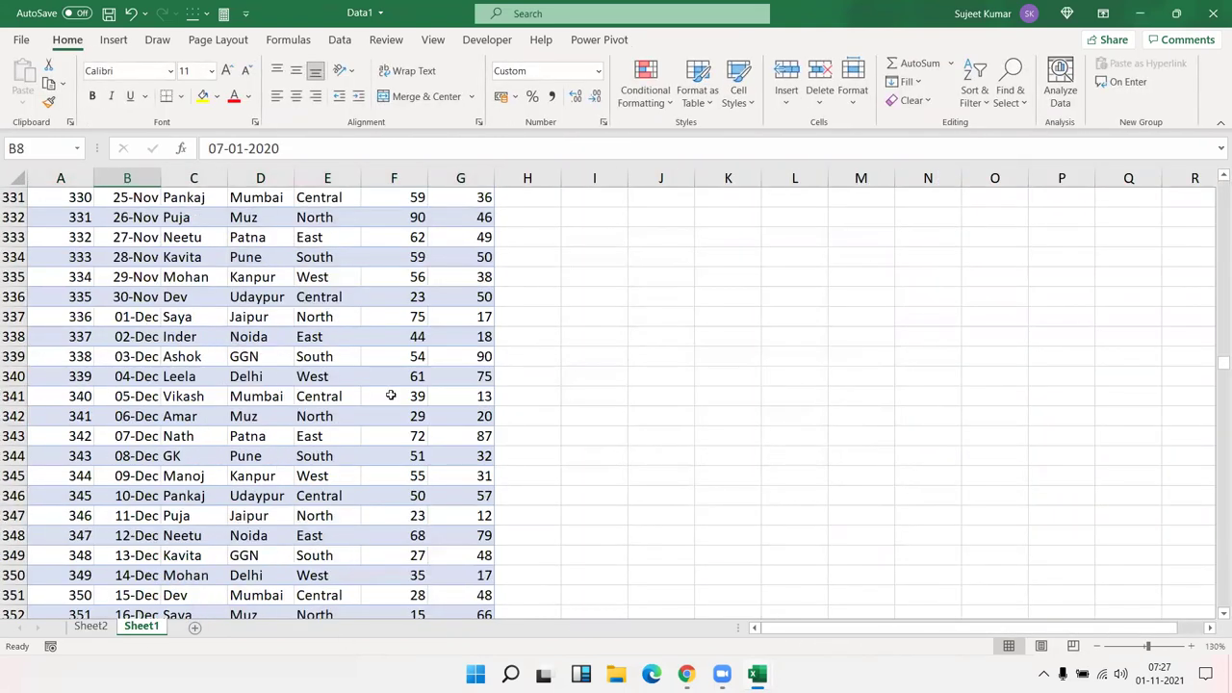
{"action": "left_click", "coordinate": [416, 357]}
{"action": "key", "text": "F2"}
{"action": "type", "text": "0"}
{"action": "left_click", "coordinate": [324, 419]}
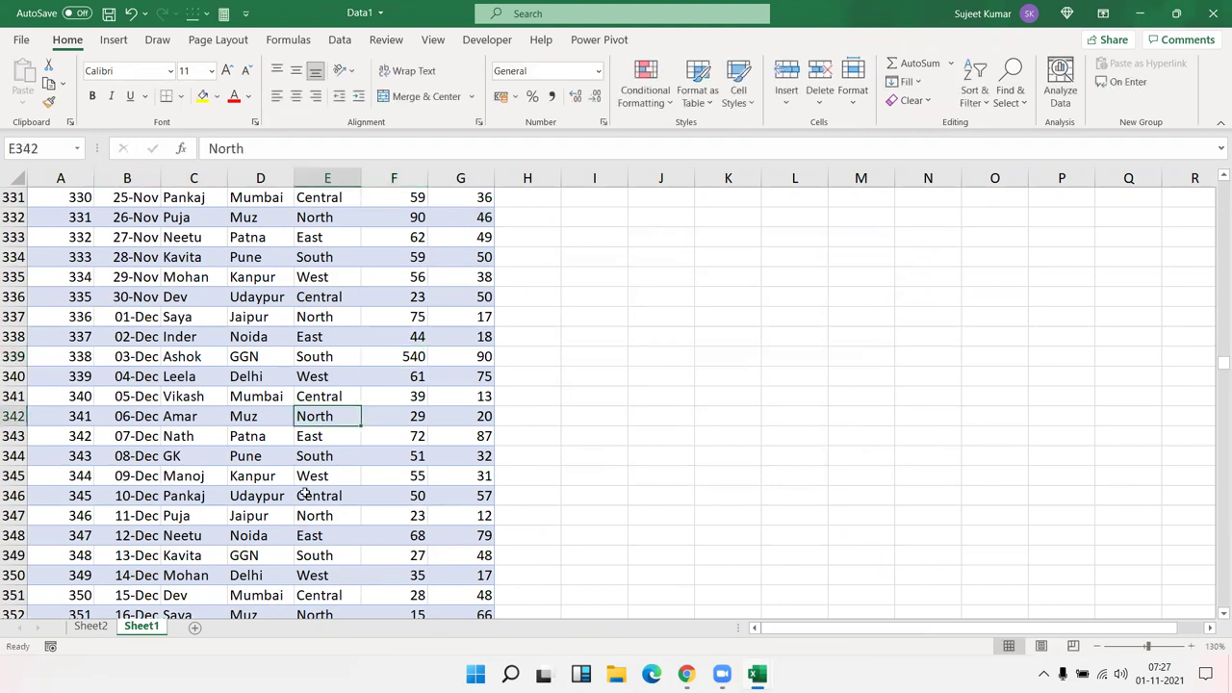
Refresh the Sheet2 pivot so the Grand Total reads 38332.
{"action": "left_click", "coordinate": [90, 626]}
{"action": "right_click", "coordinate": [144, 306]}
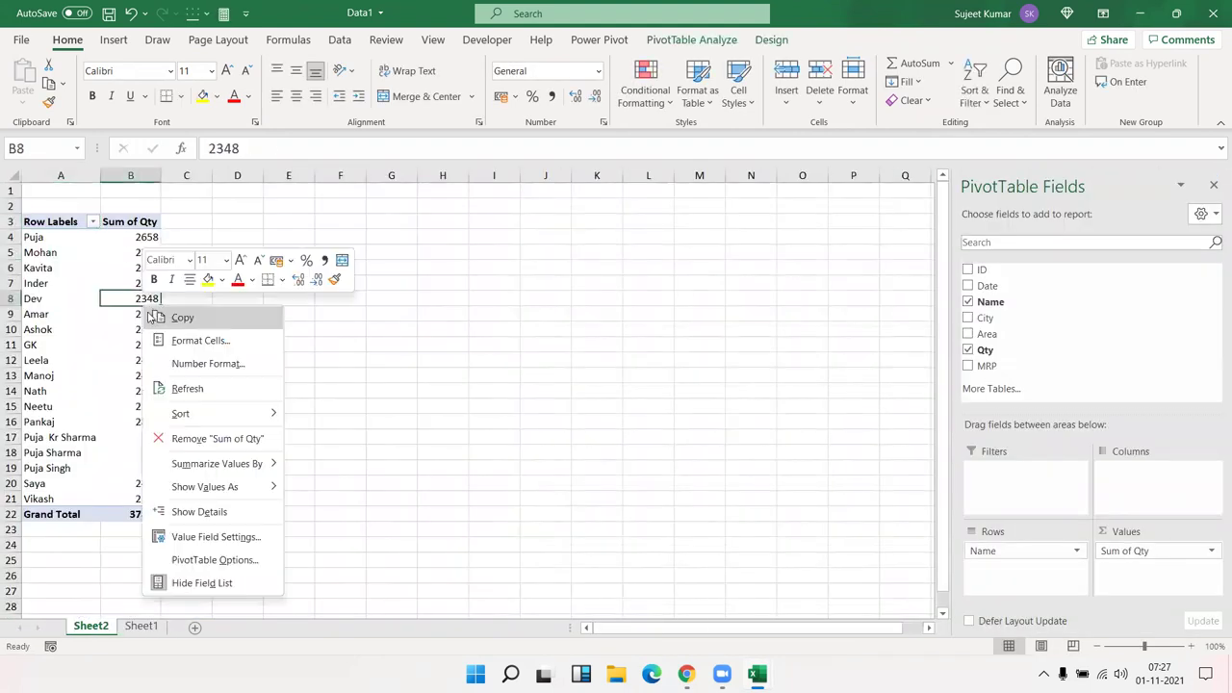
{"action": "left_click", "coordinate": [220, 393]}
{"action": "left_click_drag", "start_coordinate": [144, 329], "coordinate": [144, 345]}
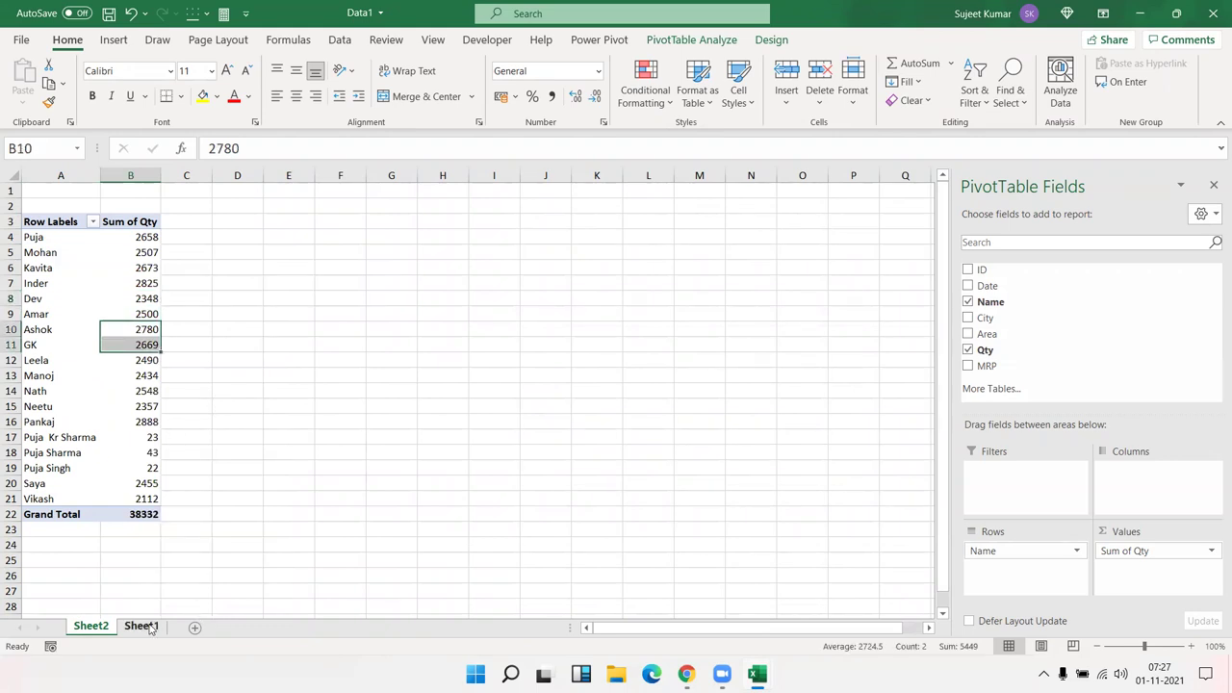
{"action": "left_click", "coordinate": [140, 626]}
{"action": "left_click", "coordinate": [97, 450]}
Enter ID 797 in A798 and fill B798:G798 down from the row above.
{"action": "key", "text": "ctrl+Down"}
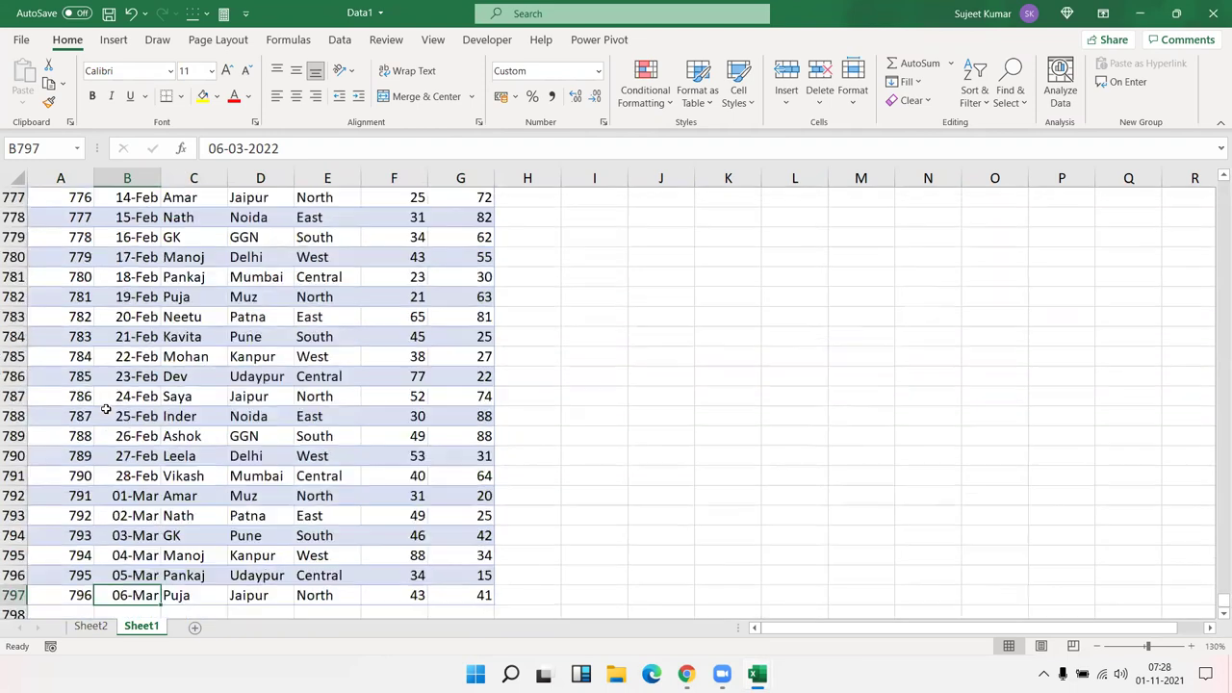
{"action": "key", "text": "Down"}
{"action": "key", "text": "Left"}
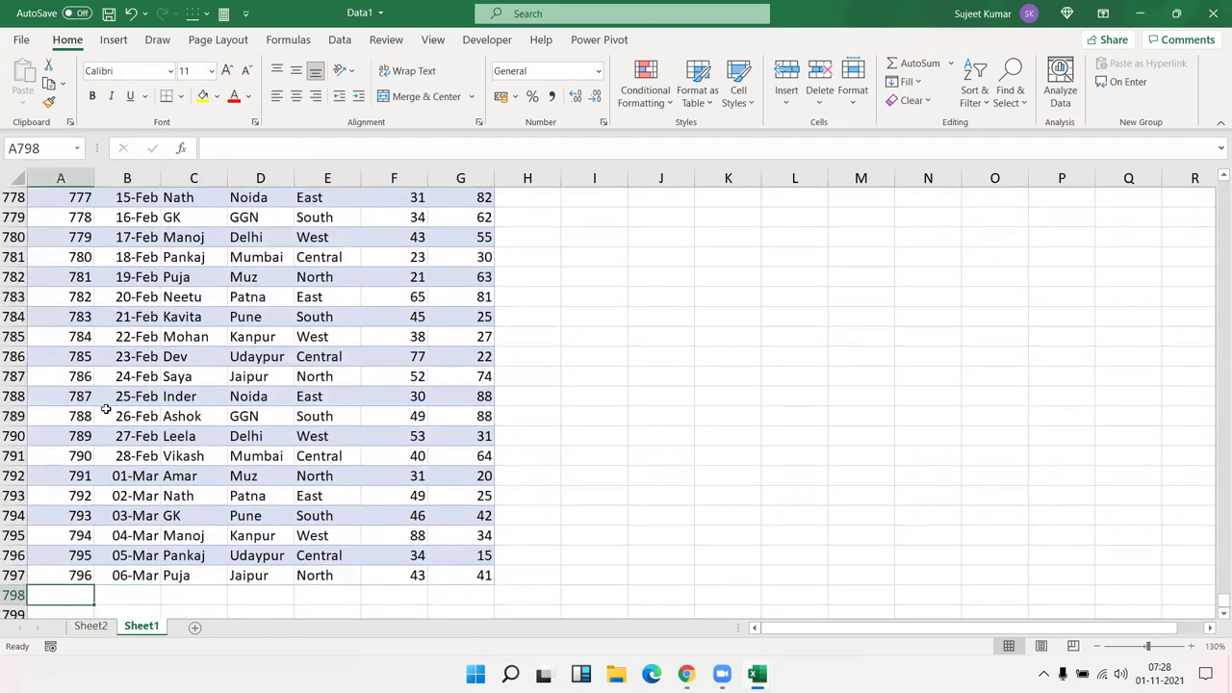
{"action": "type", "text": "797"}
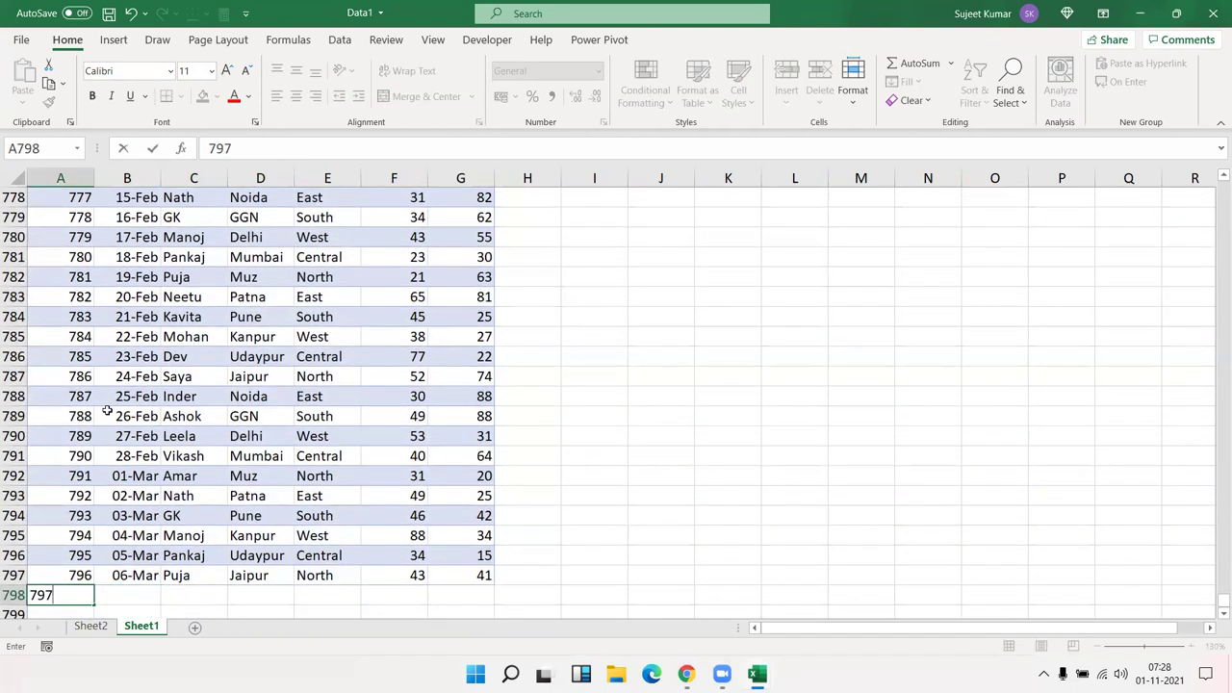
{"action": "key", "text": "Tab"}
{"action": "key", "text": "shift+Right"}
{"action": "key", "text": "shift+Right"}
{"action": "key", "text": "shift+Right"}
{"action": "key", "text": "shift+Right"}
{"action": "key", "text": "shift+Right"}
{"action": "key", "text": "ctrl+d"}
Replace the copied name in C798 with the new record's name.
{"action": "key", "text": "Right"}
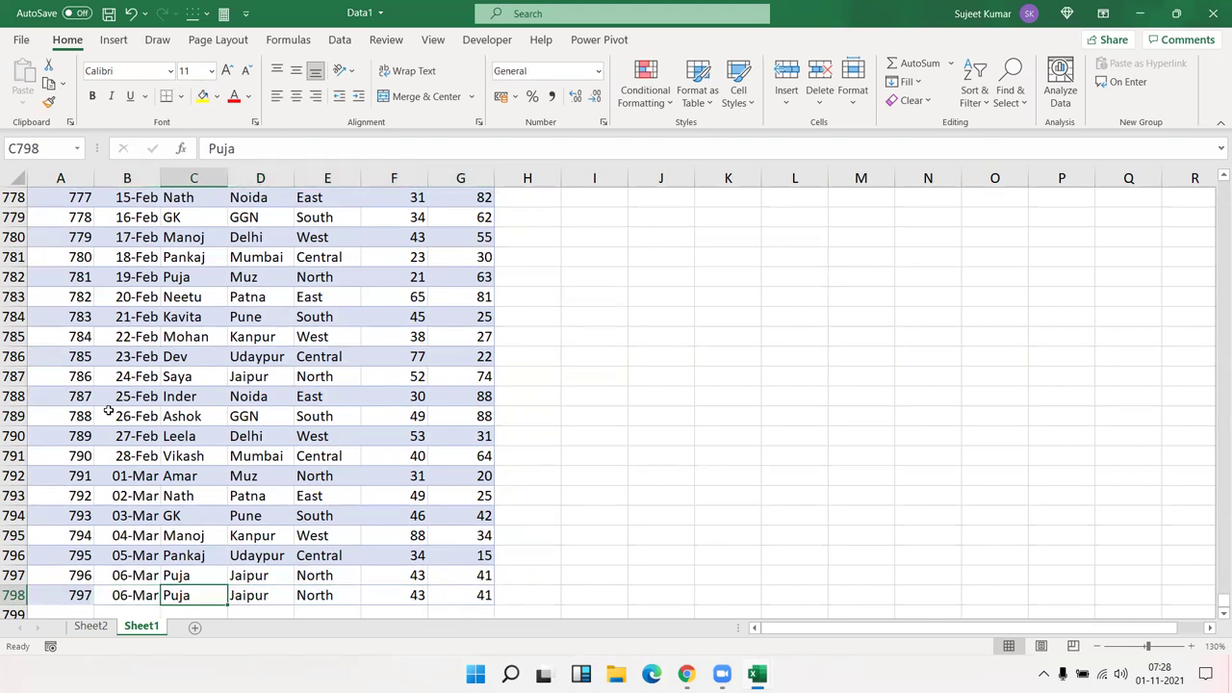
{"action": "type", "text": "RAk"}
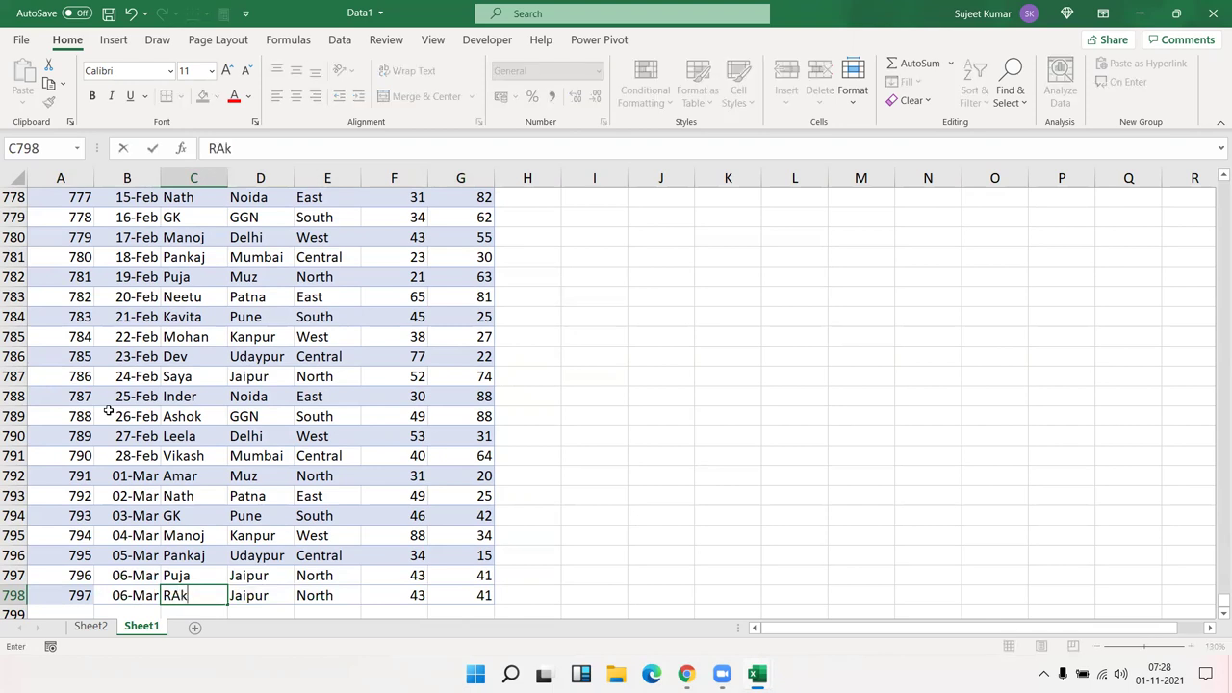
{"action": "type", "text": "esh "}
{"action": "type", "text": "Ku"}
{"action": "key", "text": "BackSpace"}
{"action": "key", "text": "BackSpace"}
{"action": "key", "text": "Return"}
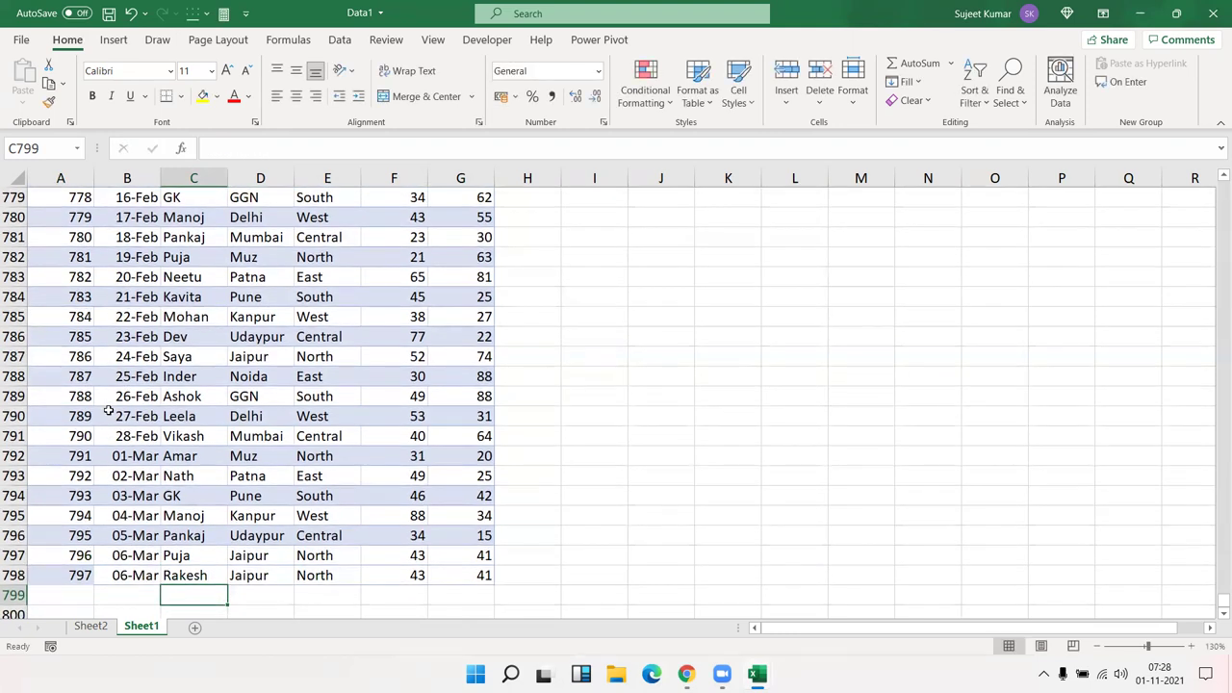
{"action": "left_click", "coordinate": [90, 626]}
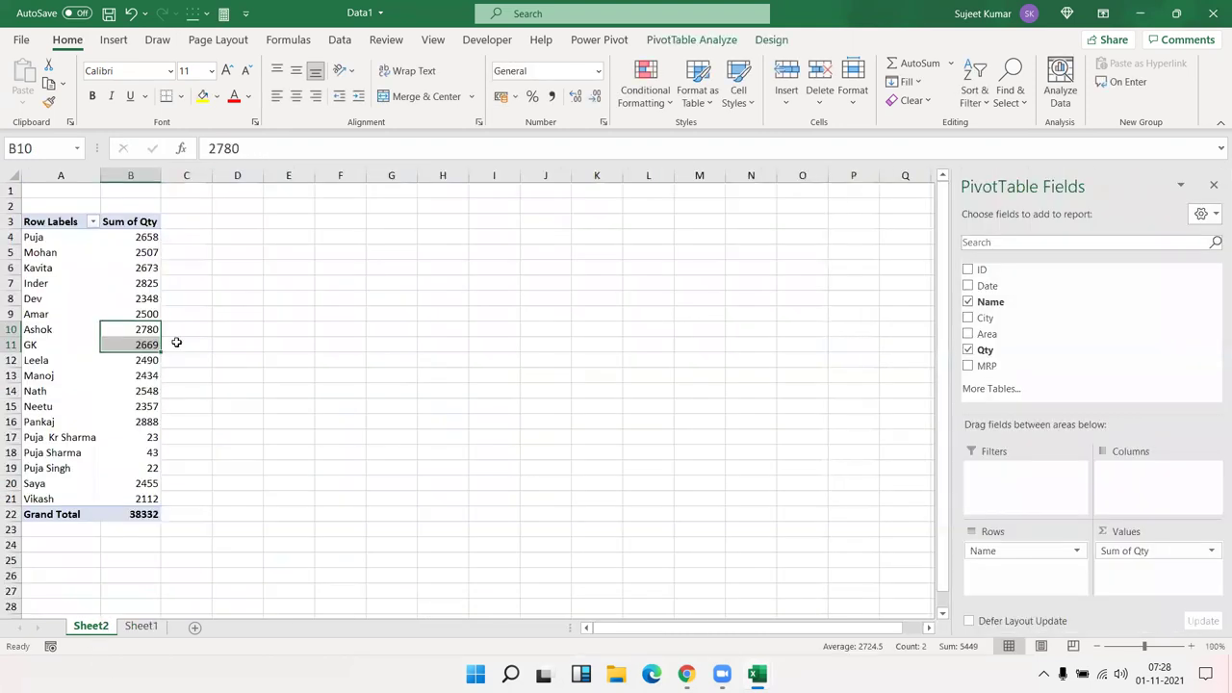
{"action": "right_click", "coordinate": [142, 300]}
{"action": "left_click", "coordinate": [175, 381]}
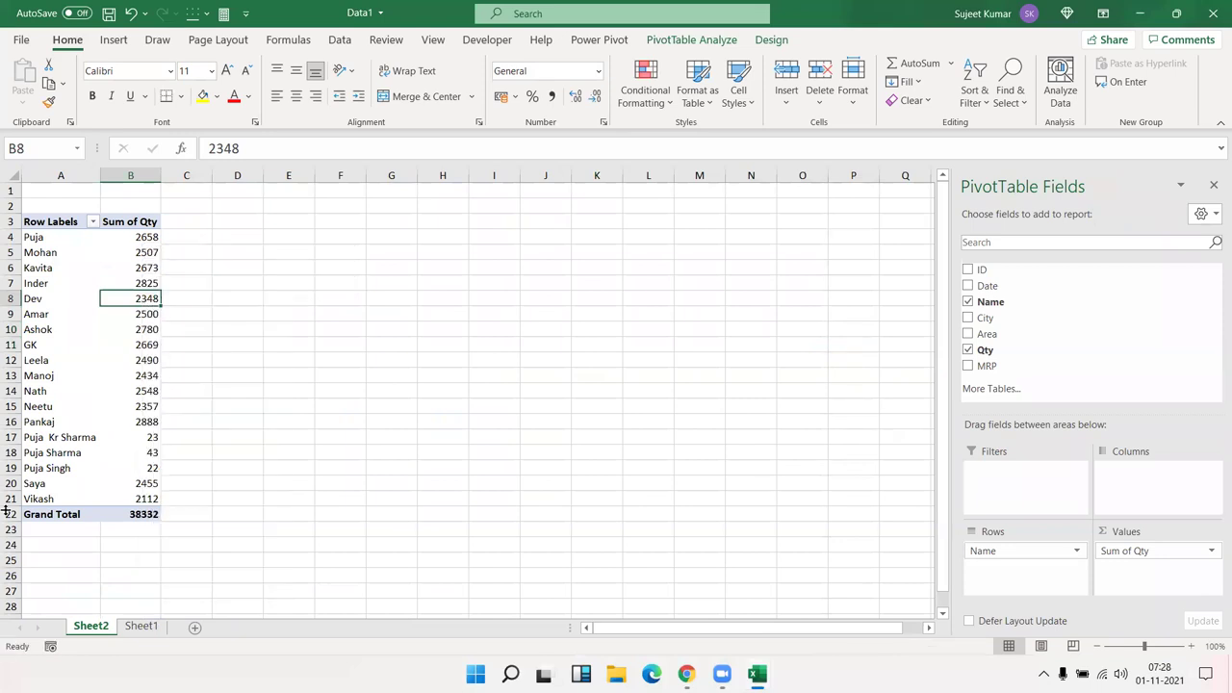
{"action": "left_click", "coordinate": [143, 628]}
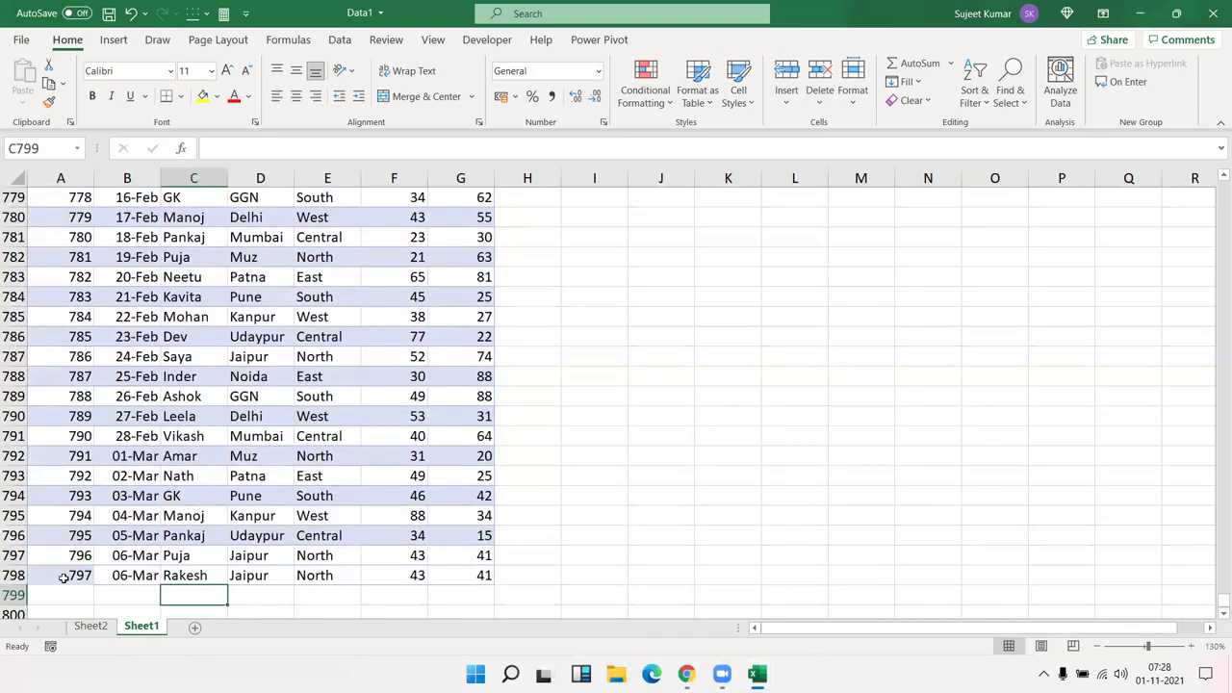
{"action": "left_click", "coordinate": [11, 555]}
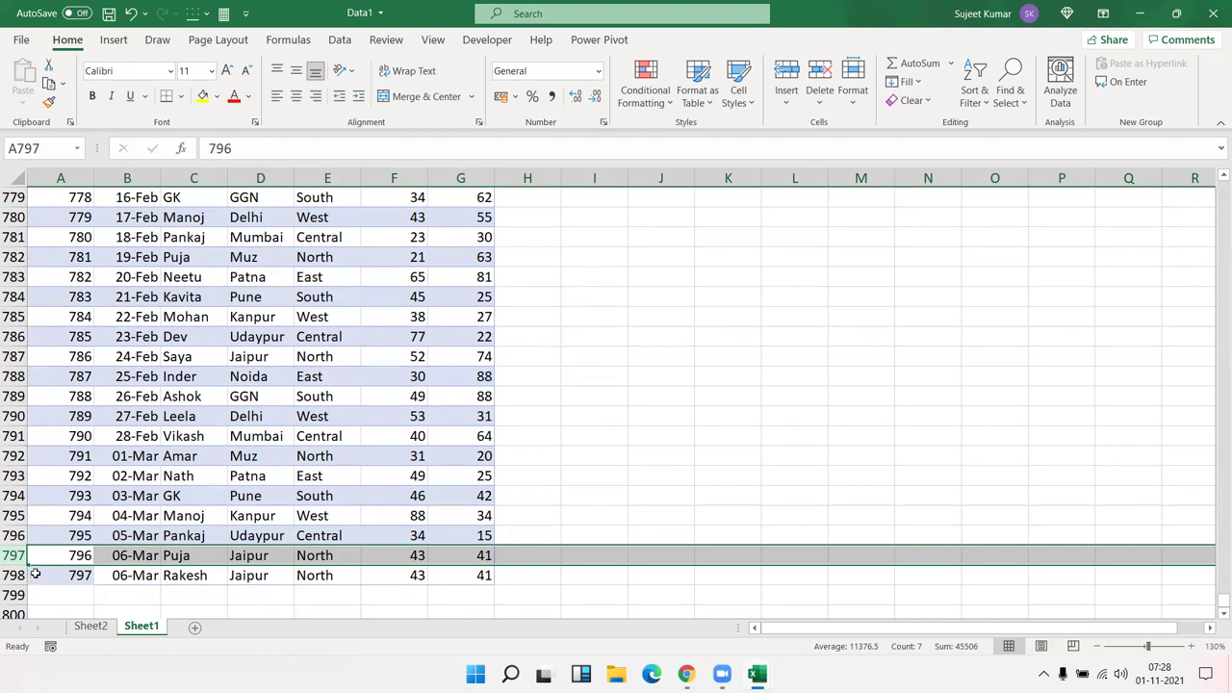
{"action": "left_click", "coordinate": [93, 626]}
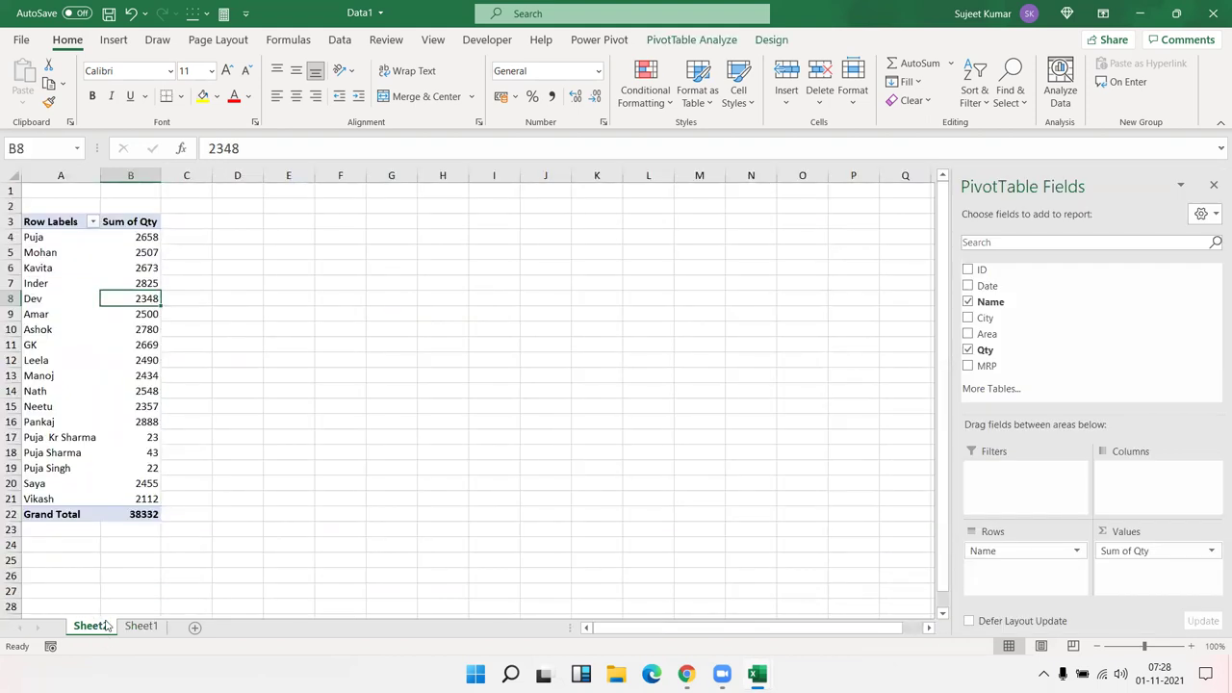
Change the pivot's data source to Sheet1!A1:G798, lifting the Grand Total to 38375.
{"action": "left_click", "coordinate": [692, 40]}
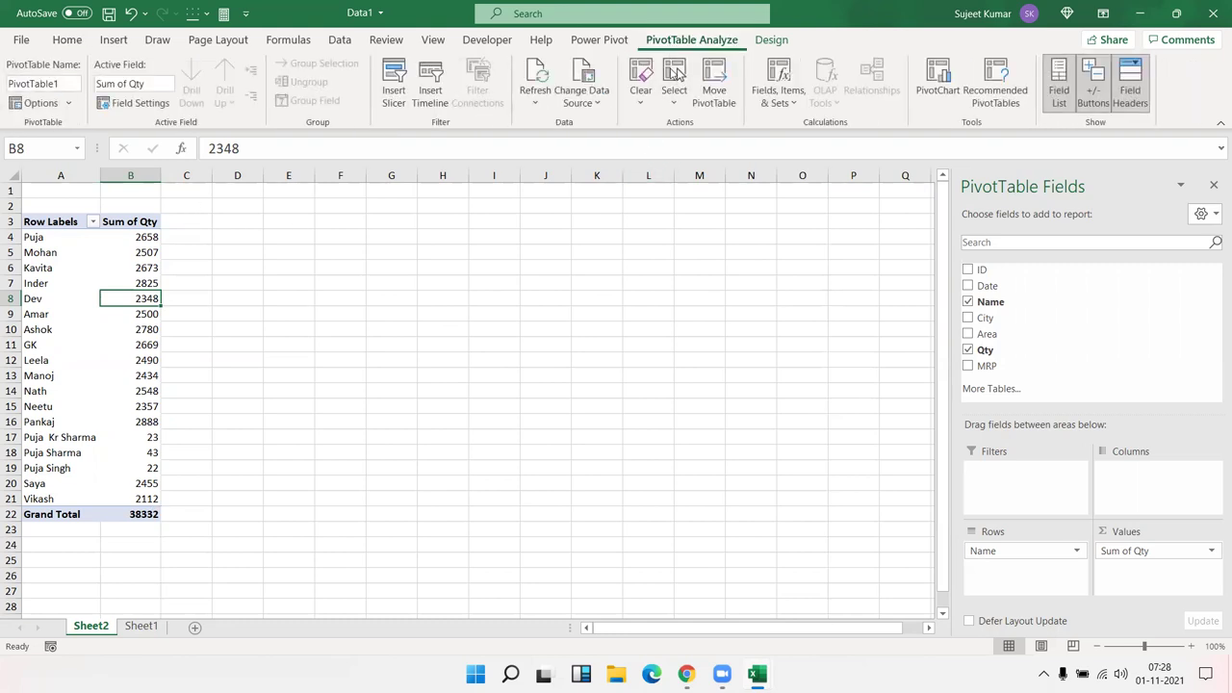
{"action": "left_click", "coordinate": [767, 109]}
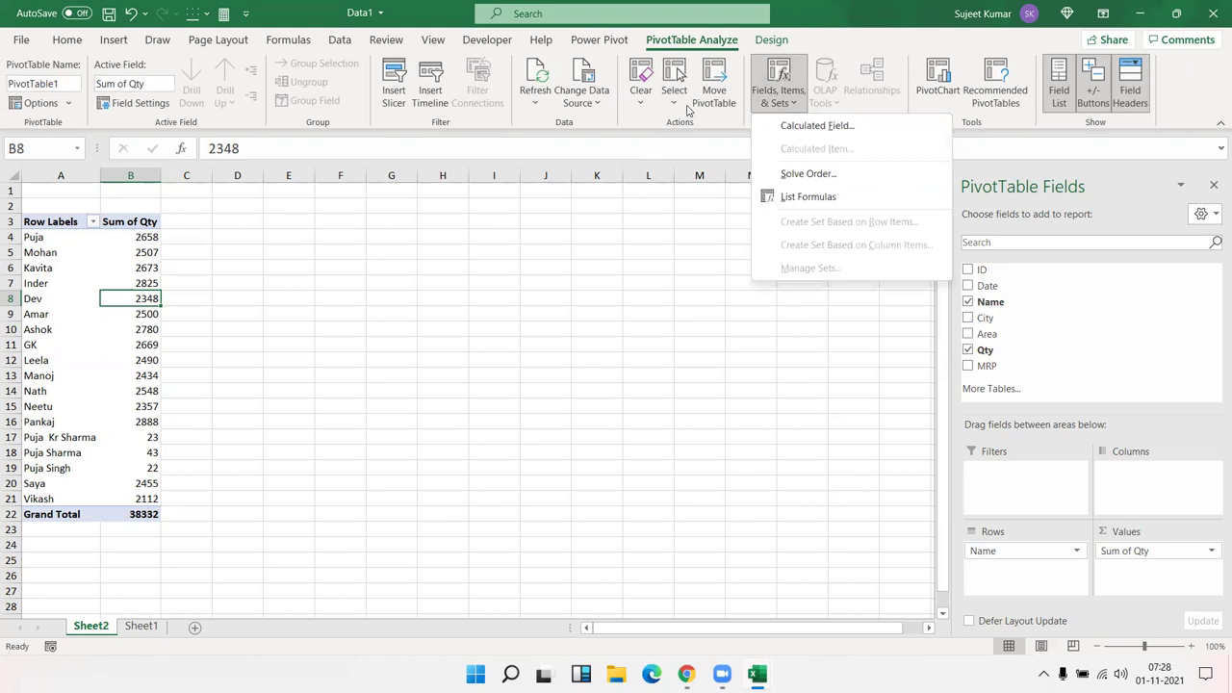
{"action": "left_click", "coordinate": [607, 107]}
{"action": "left_click", "coordinate": [606, 108]}
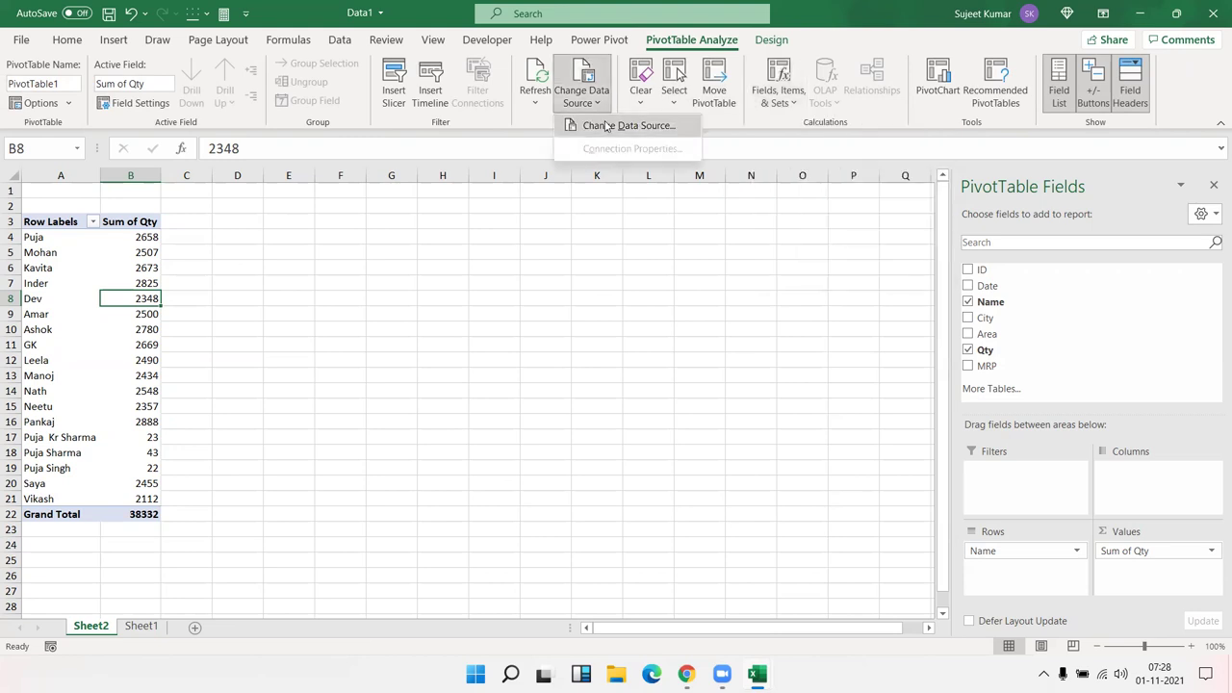
{"action": "left_click", "coordinate": [606, 126]}
{"action": "left_click", "coordinate": [39, 197]}
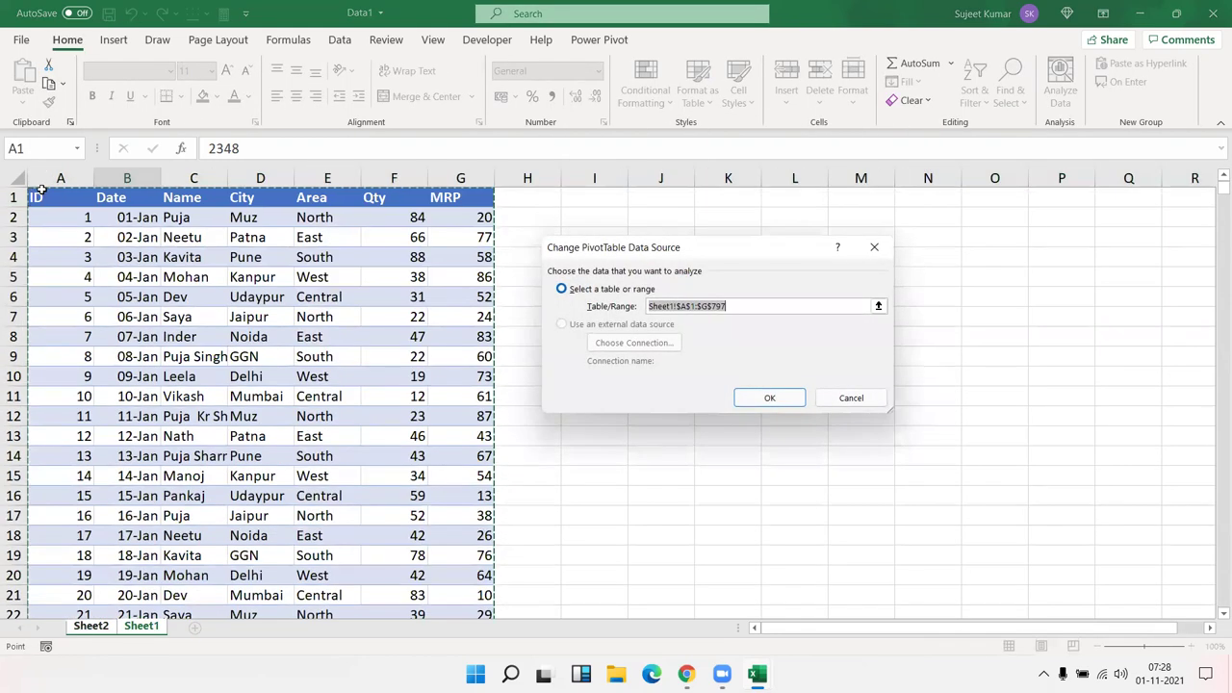
{"action": "key", "text": "ctrl+shift+Right"}
{"action": "key", "text": "ctrl+shift+Down"}
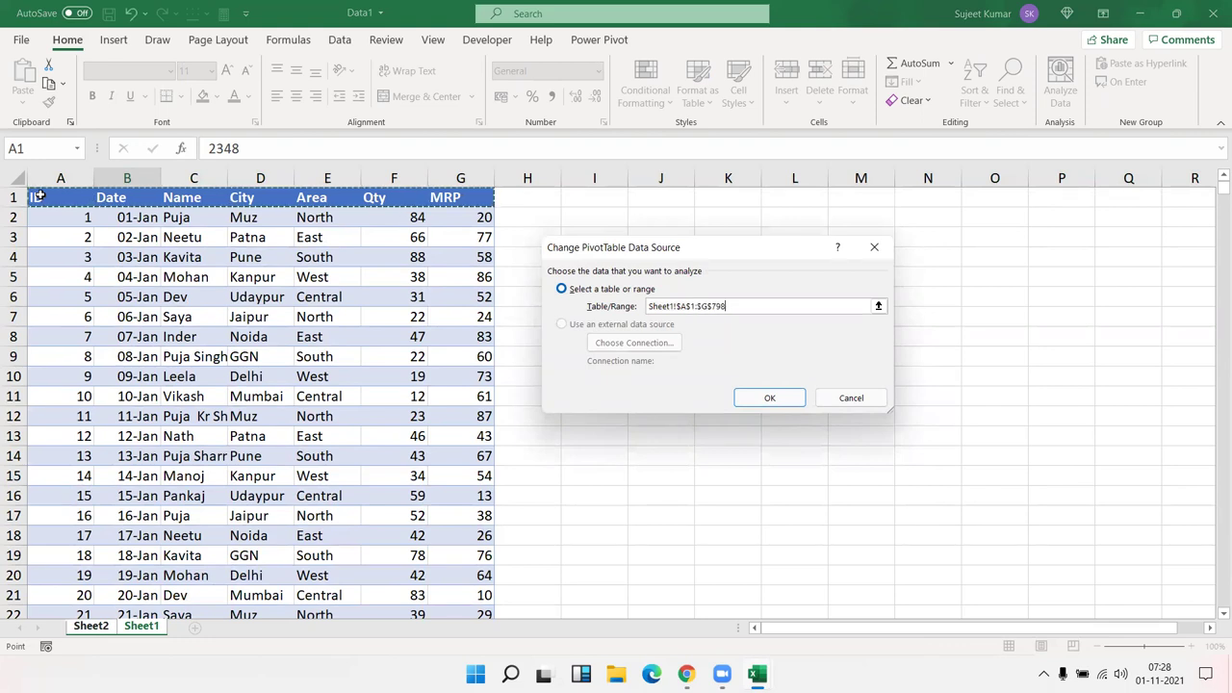
{"action": "left_click", "coordinate": [788, 399]}
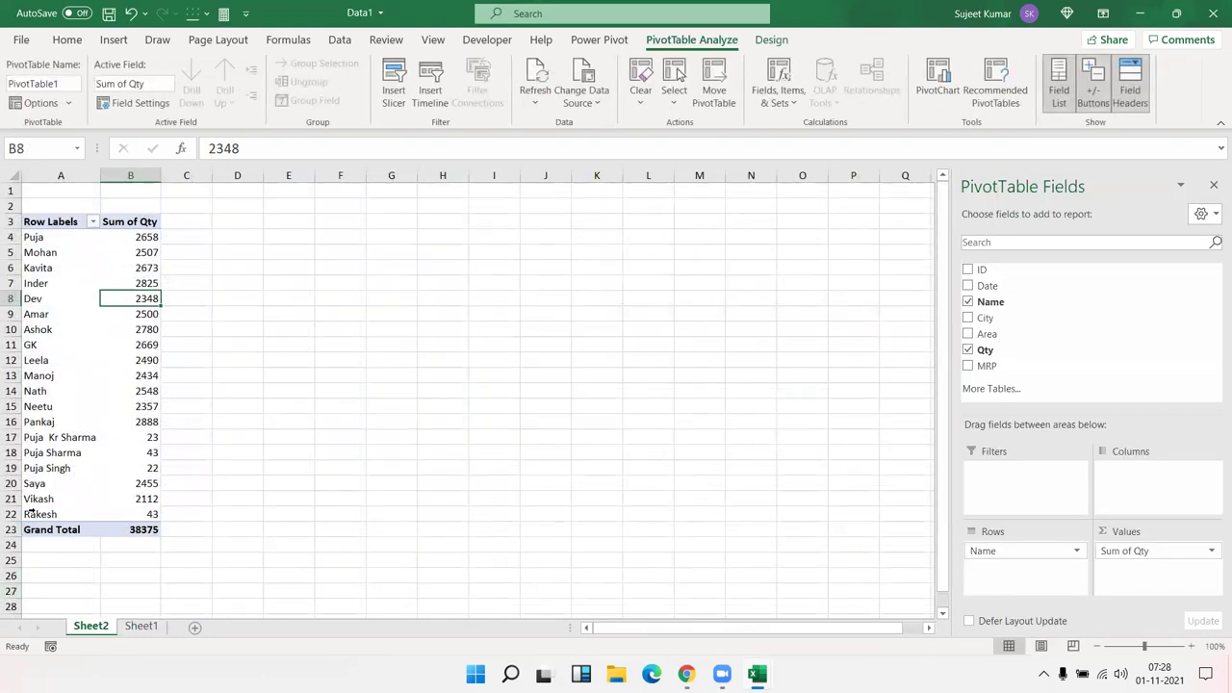
{"action": "left_click", "coordinate": [28, 513]}
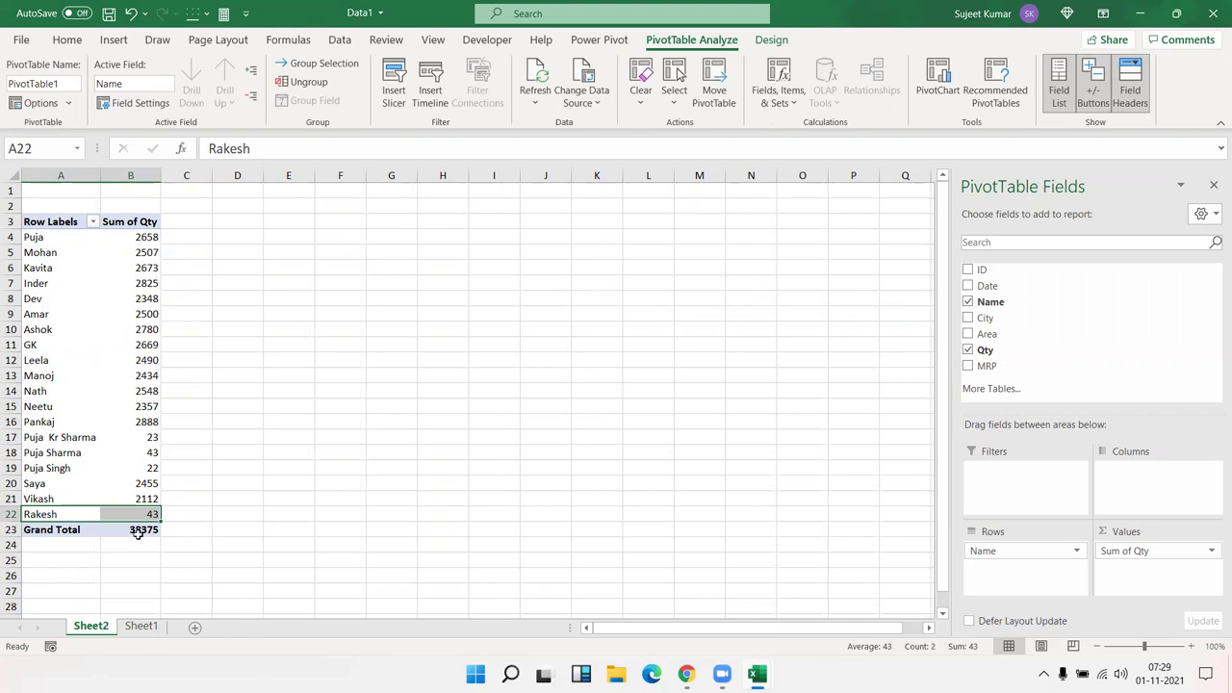
Turn on 'Refresh data when opening the file' in the PivotTable Options Data settings.
{"action": "right_click", "coordinate": [135, 393]}
{"action": "left_click", "coordinate": [183, 362]}
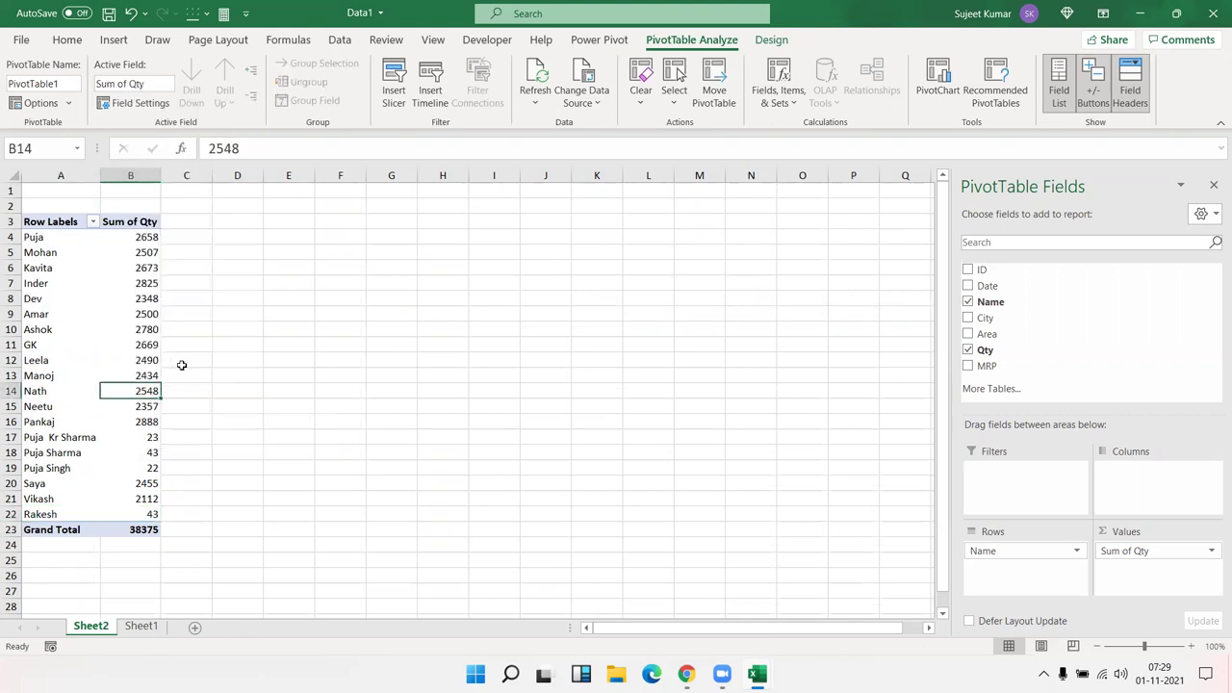
{"action": "left_click", "coordinate": [188, 218]}
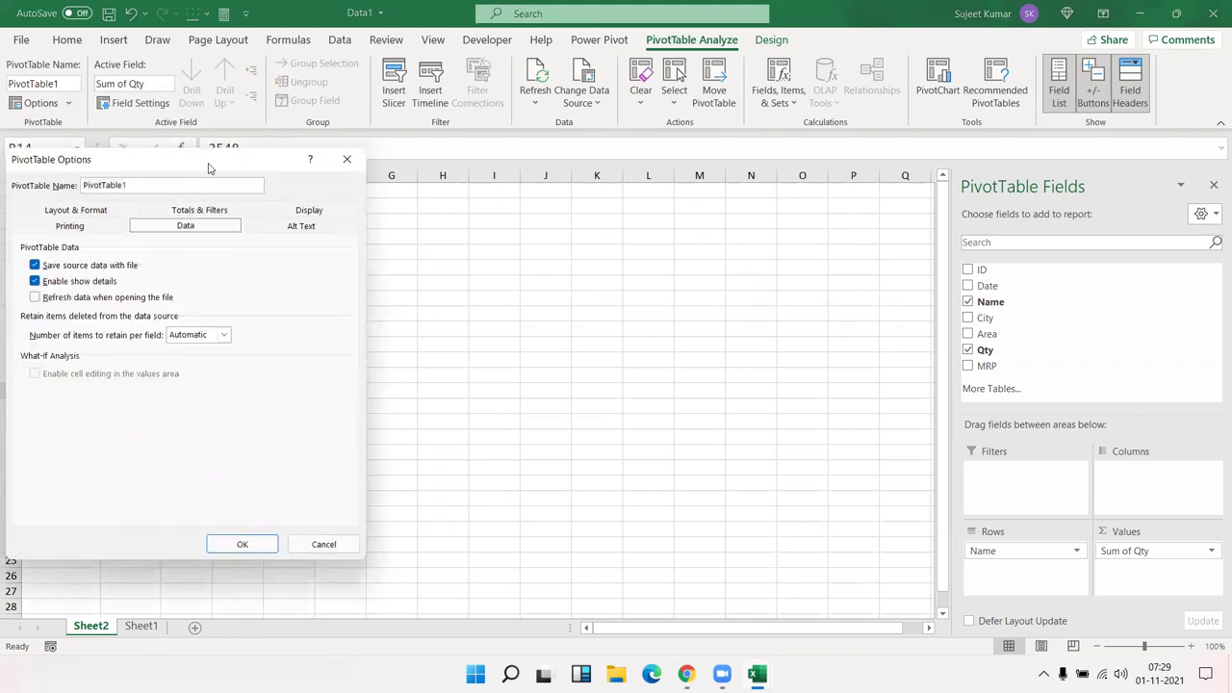
{"action": "left_click_drag", "start_coordinate": [212, 168], "coordinate": [619, 182]}
{"action": "left_click", "coordinate": [443, 312]}
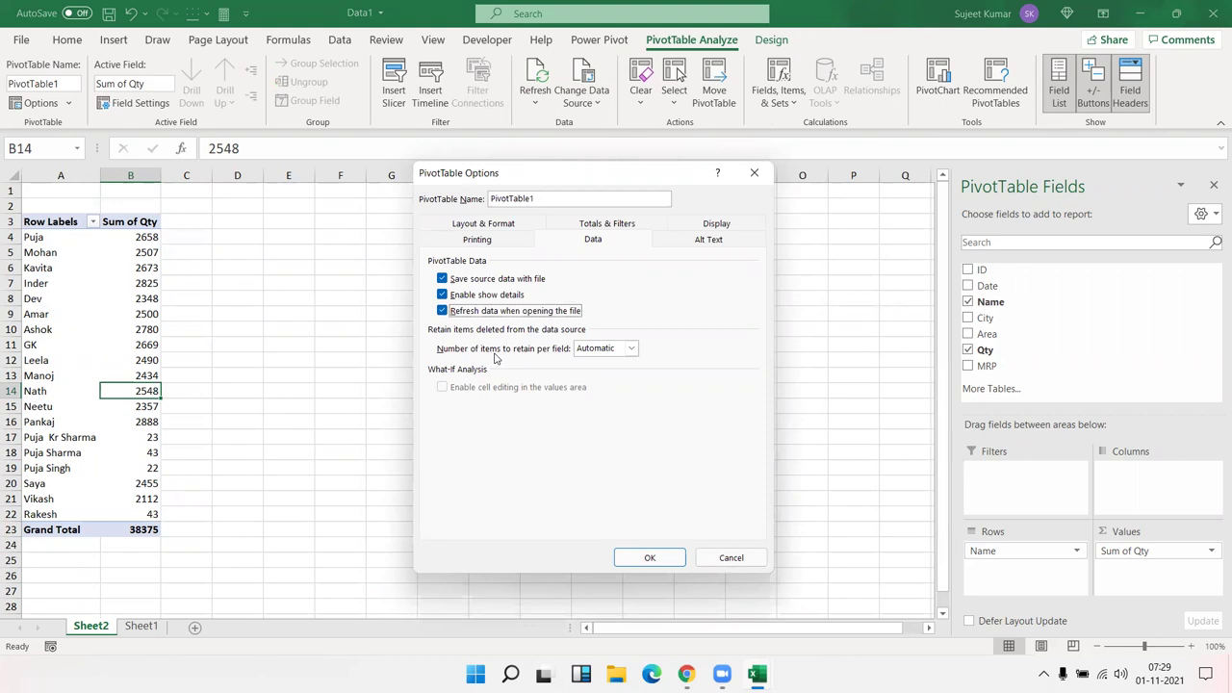
{"action": "left_click", "coordinate": [655, 569]}
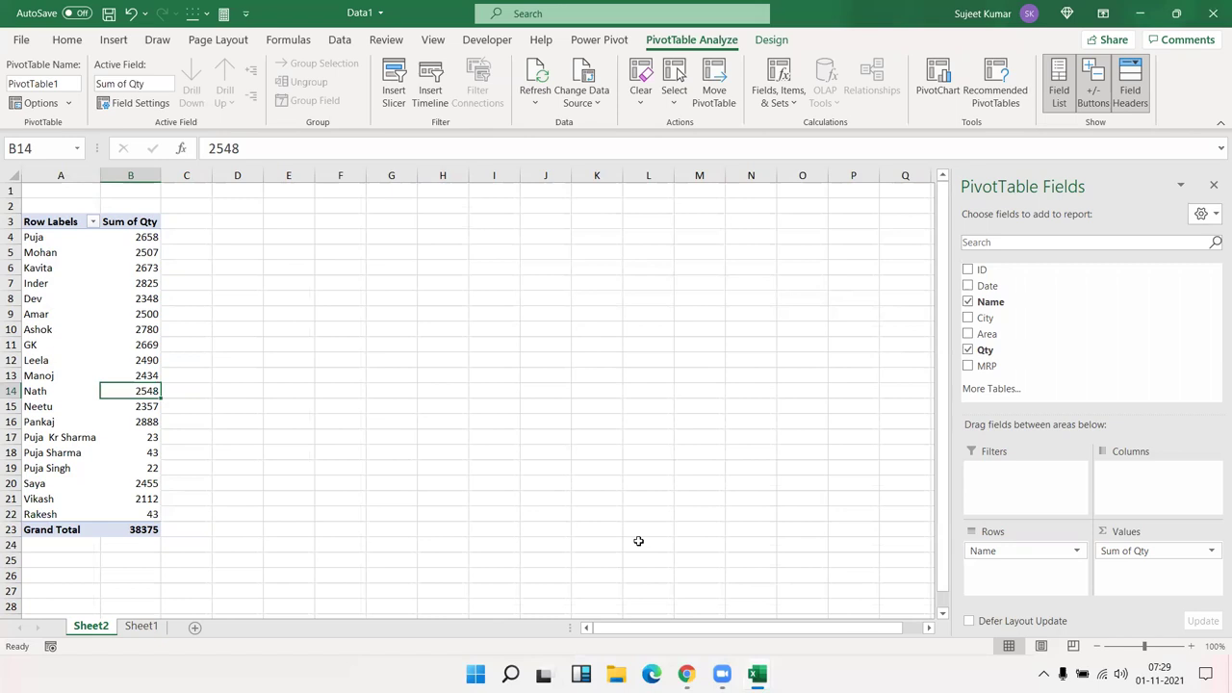
Delete the pivot sheet Sheet2 permanently.
{"action": "right_click", "coordinate": [108, 634]}
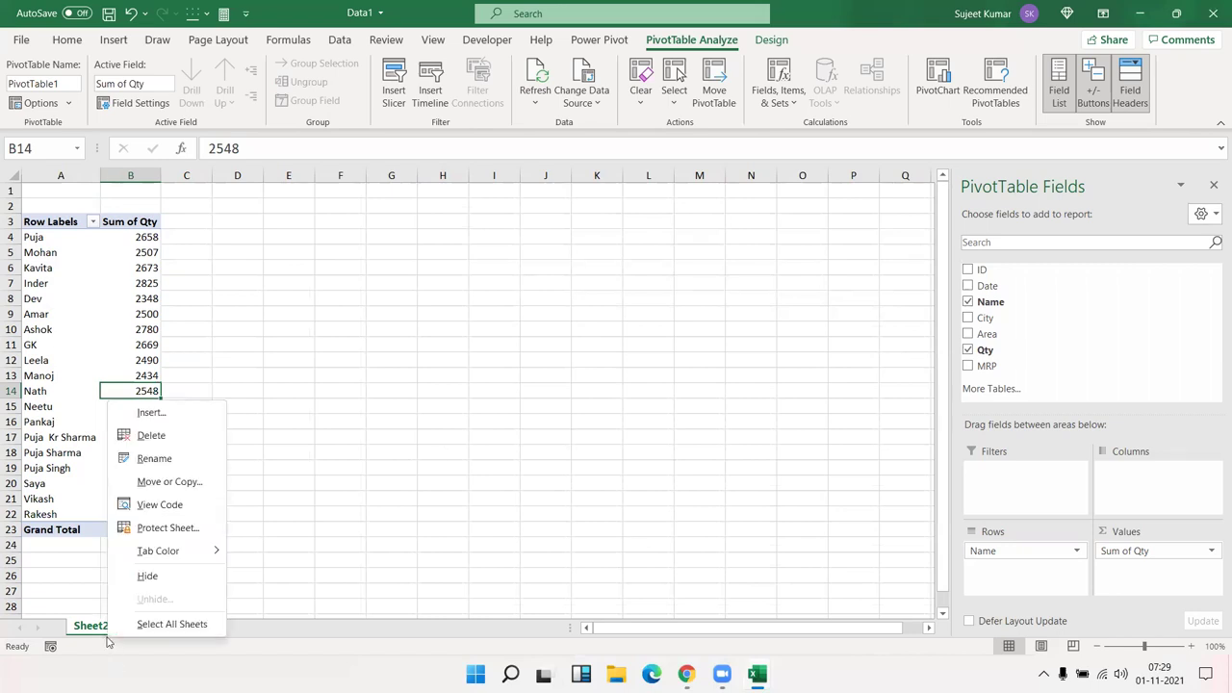
{"action": "left_click", "coordinate": [197, 436]}
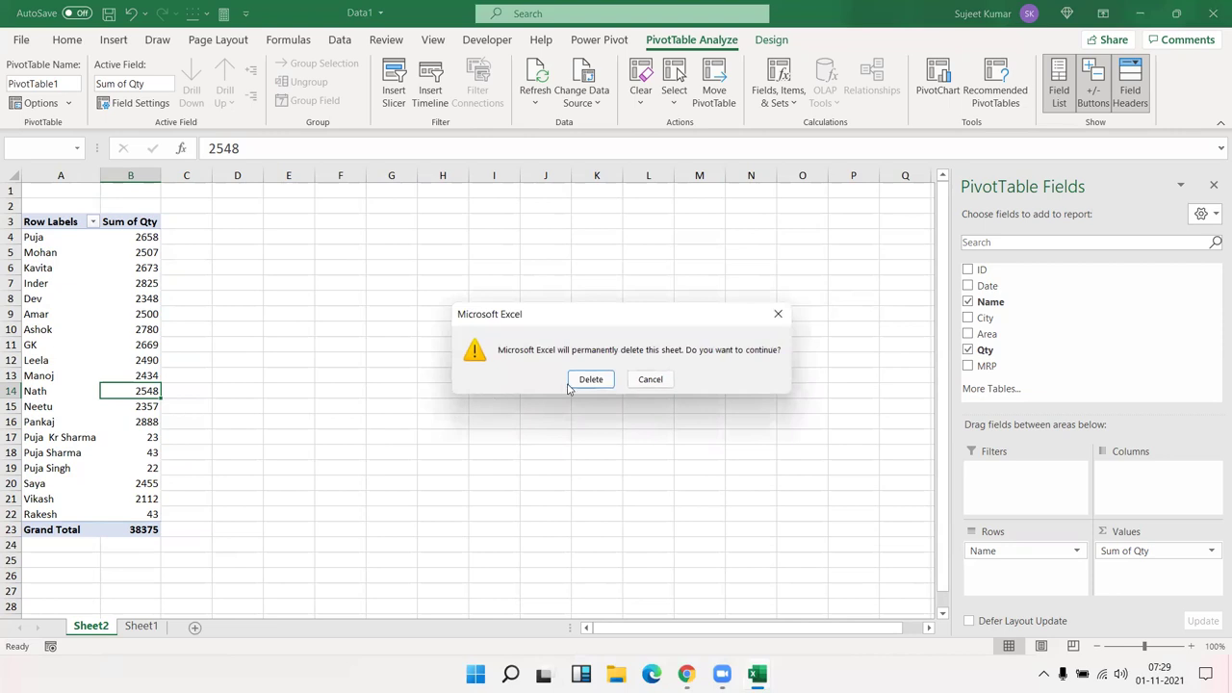
{"action": "left_click", "coordinate": [567, 378]}
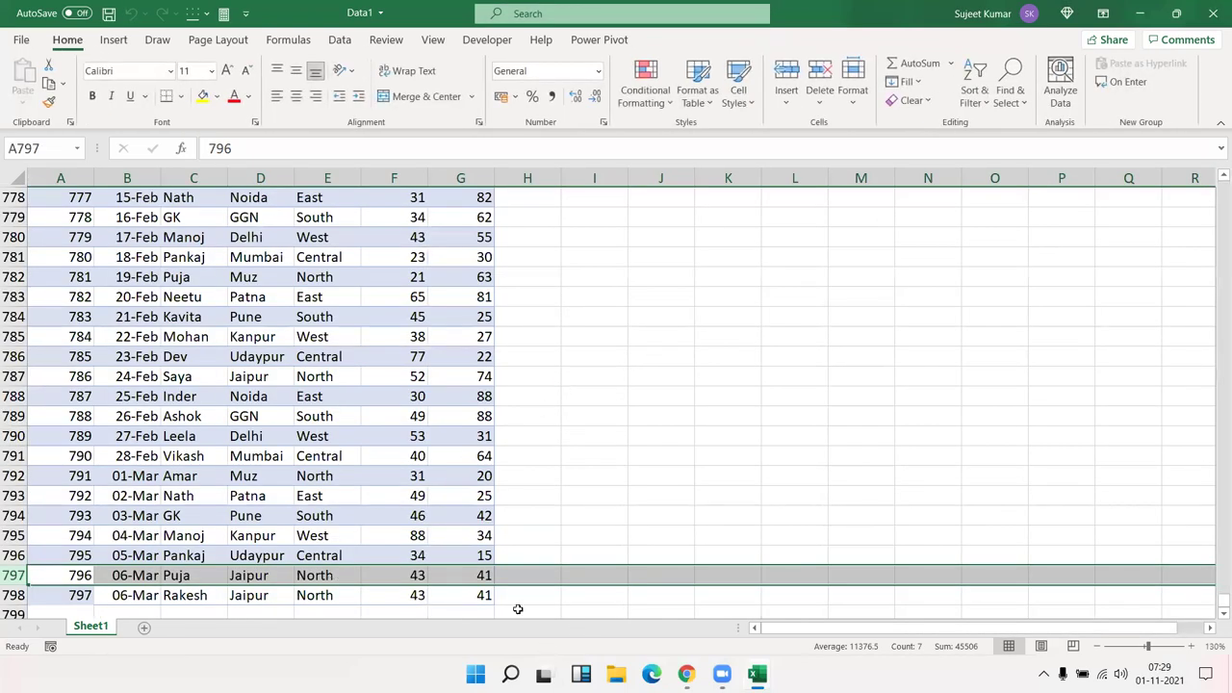
Select the full data range A1:G798 on Sheet1.
{"action": "left_click", "coordinate": [475, 550]}
{"action": "key", "text": "ctrl+Up"}
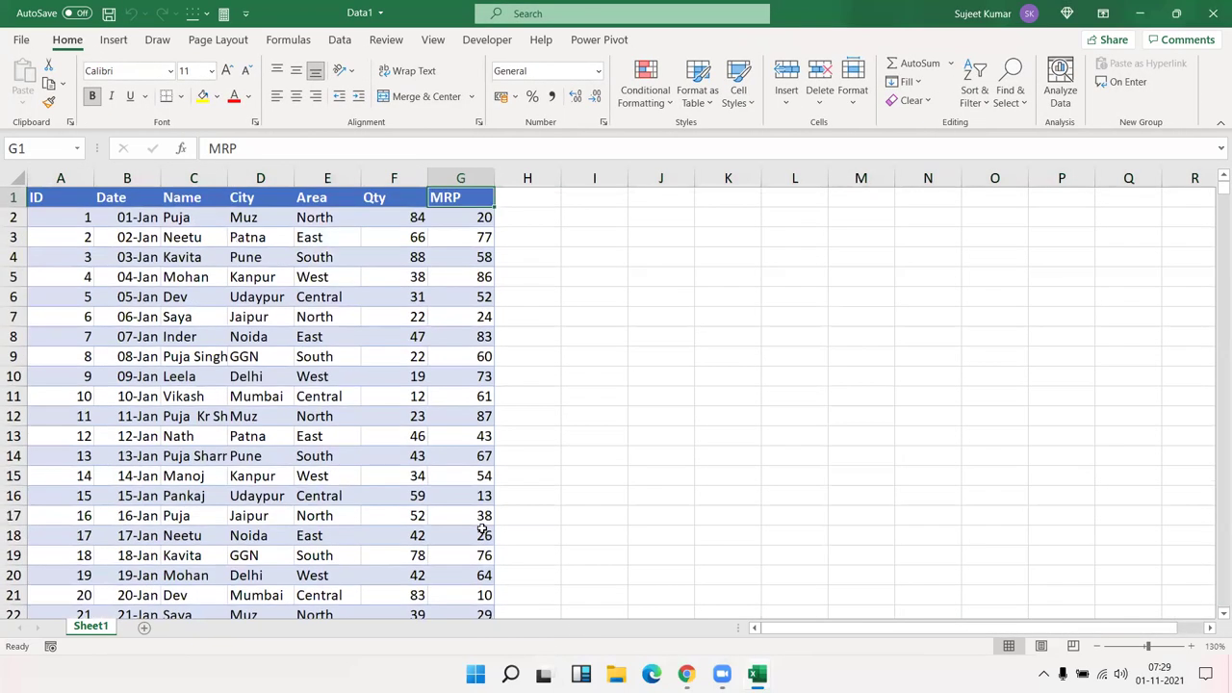
{"action": "key", "text": "ctrl+Left"}
{"action": "key", "text": "ctrl+shift+Right"}
{"action": "key", "text": "ctrl+shift+Down"}
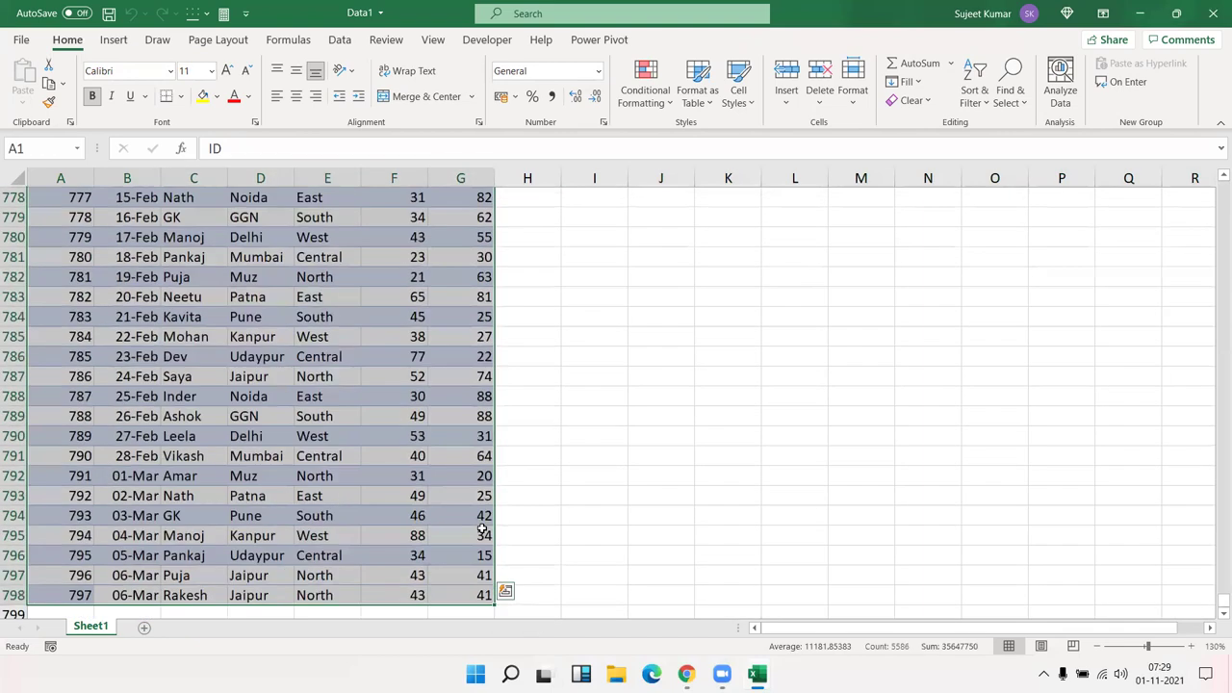
Convert A1:G798 into a table and rename it from Table1 to DATA1.
{"action": "left_click", "coordinate": [116, 42]}
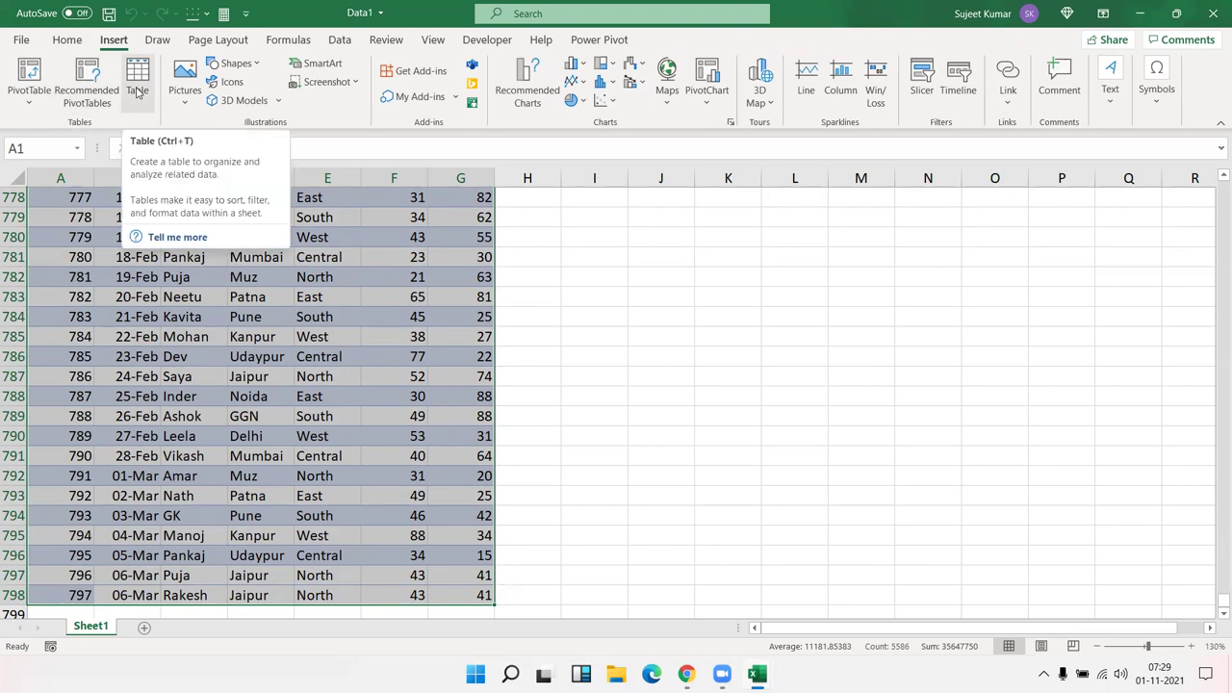
{"action": "left_click", "coordinate": [134, 88]}
{"action": "left_click", "coordinate": [706, 390]}
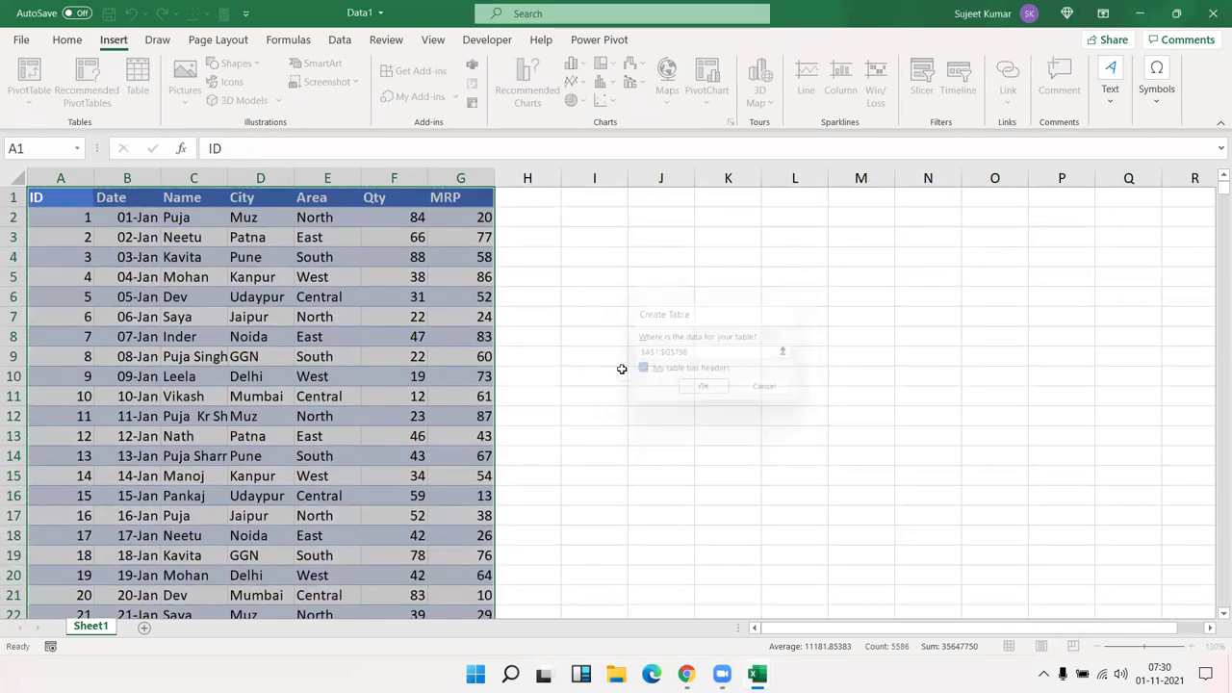
{"action": "left_click", "coordinate": [42, 84]}
{"action": "left_click", "coordinate": [42, 83]}
{"action": "double_click", "coordinate": [41, 84]}
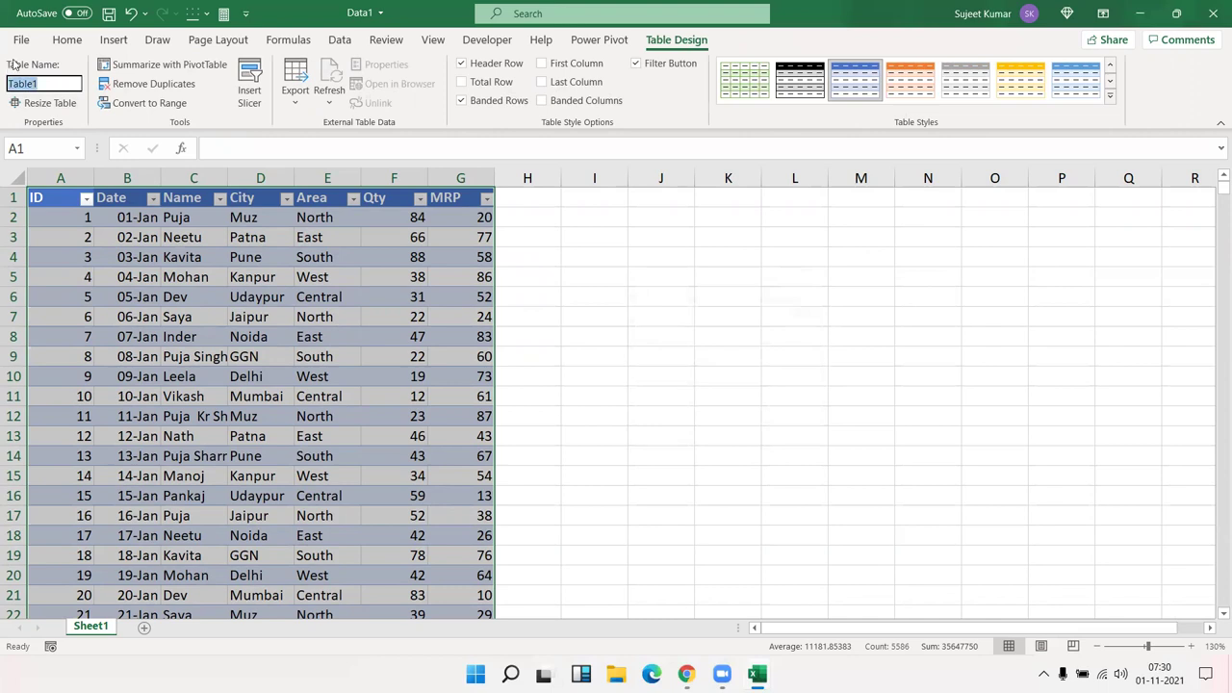
{"action": "type", "text": "DATA1"}
{"action": "key", "text": "Return"}
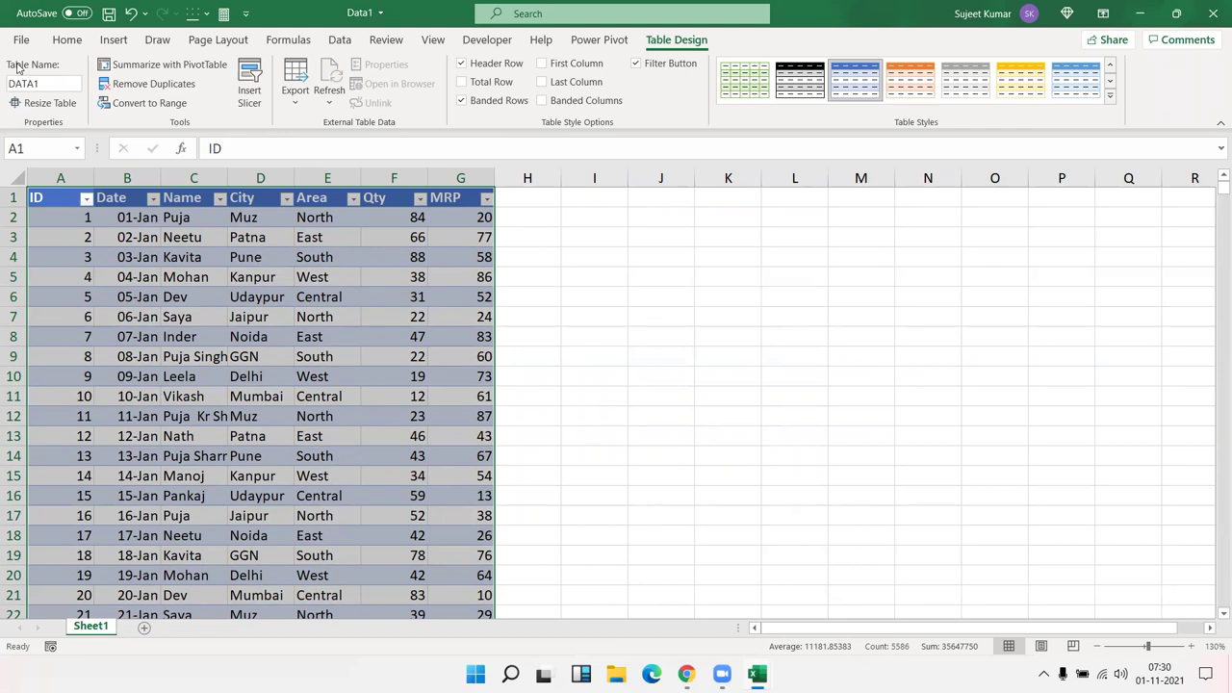
{"action": "left_click", "coordinate": [286, 411]}
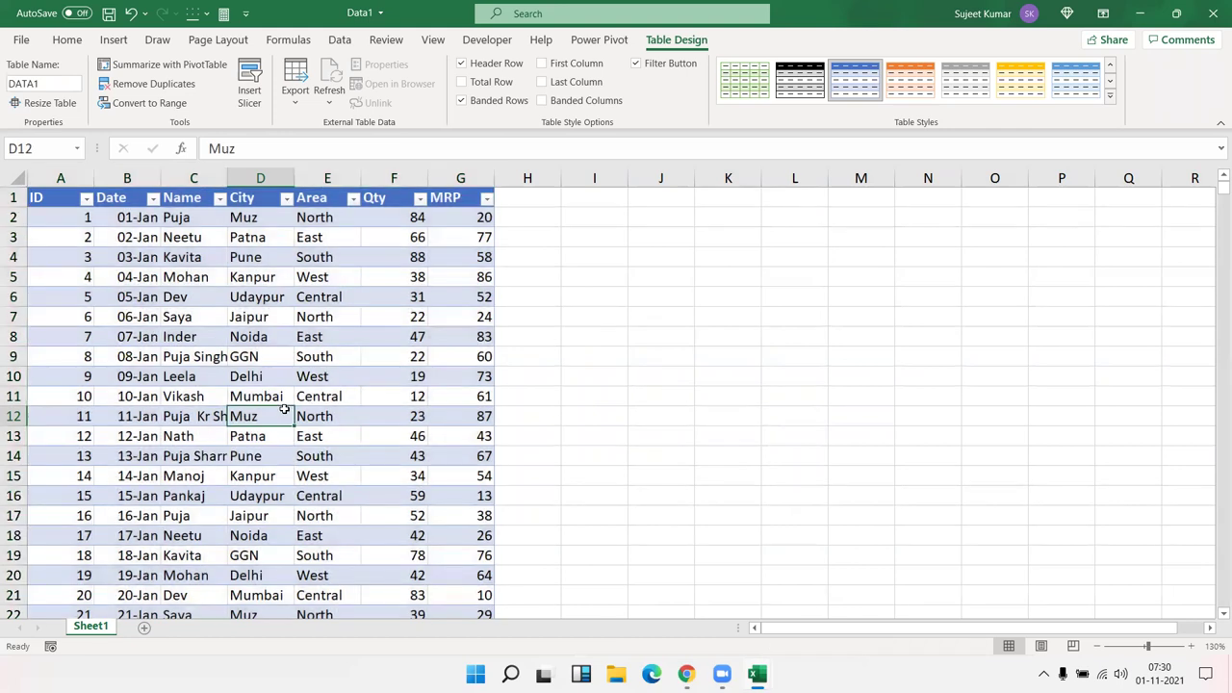
{"action": "key", "text": "Left"}
{"action": "key", "text": "ctrl+Down"}
{"action": "key", "text": "Down"}
{"action": "key", "text": "Left"}
{"action": "key", "text": "Left"}
{"action": "type", "text": "797"}
{"action": "key", "text": "BackSpace"}
{"action": "type", "text": "8"}
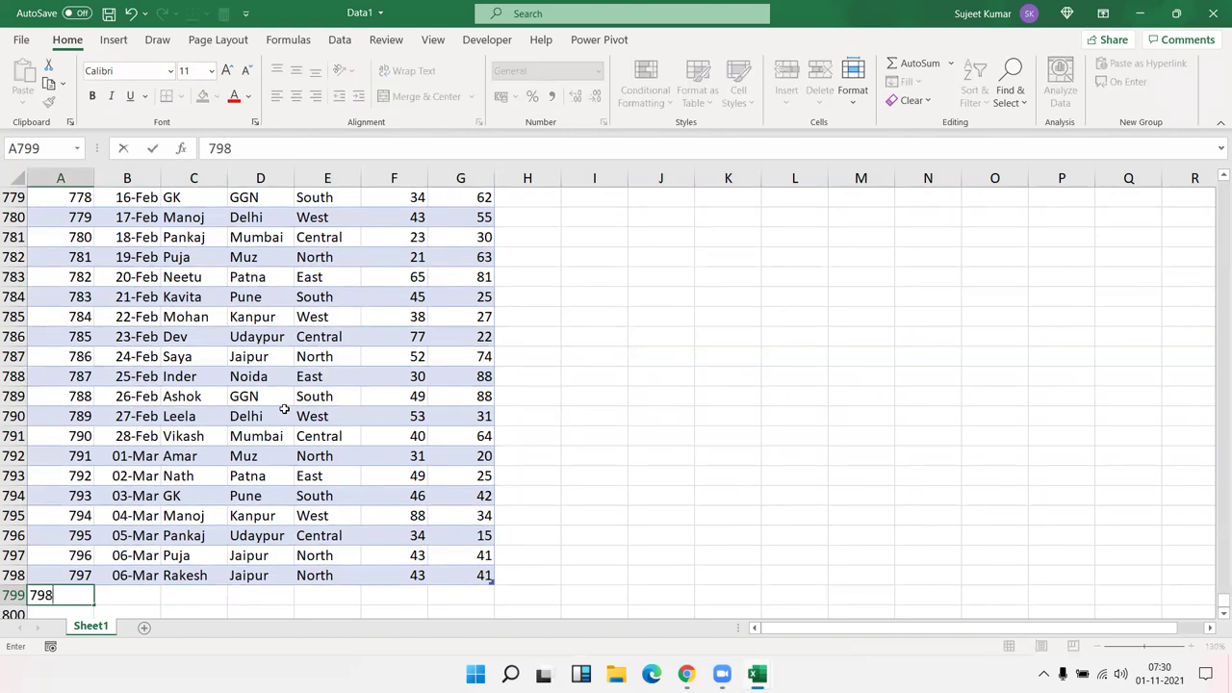
{"action": "key", "text": "Return"}
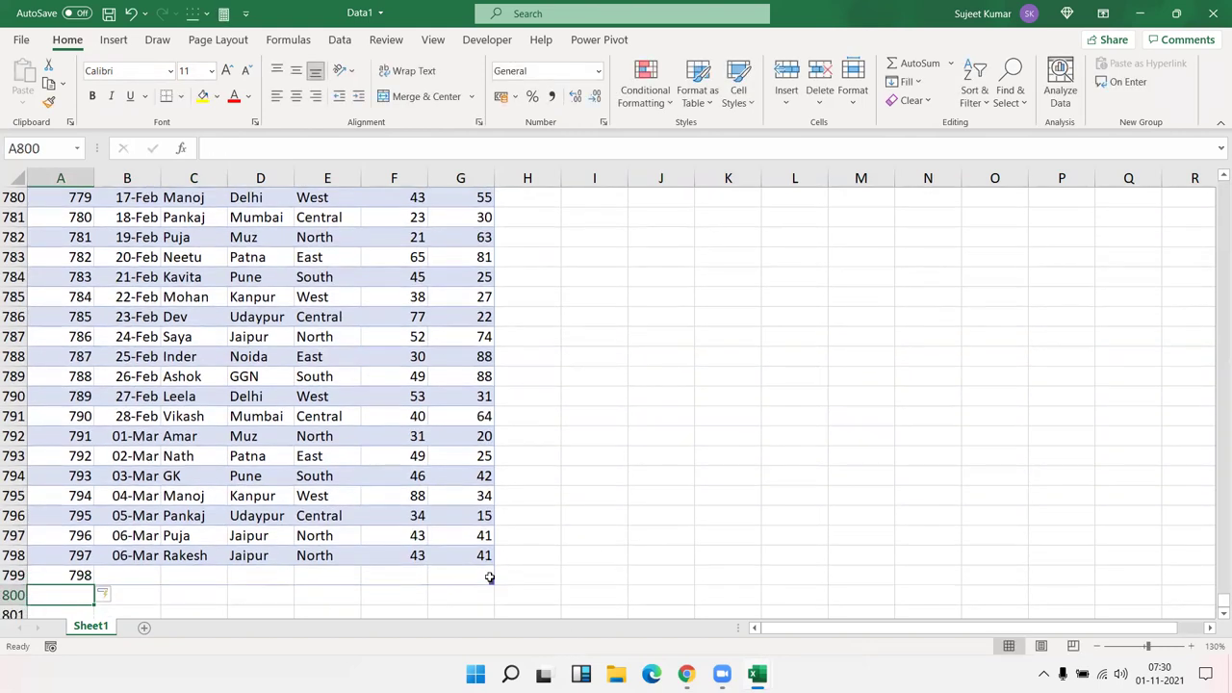
{"action": "left_click", "coordinate": [492, 584]}
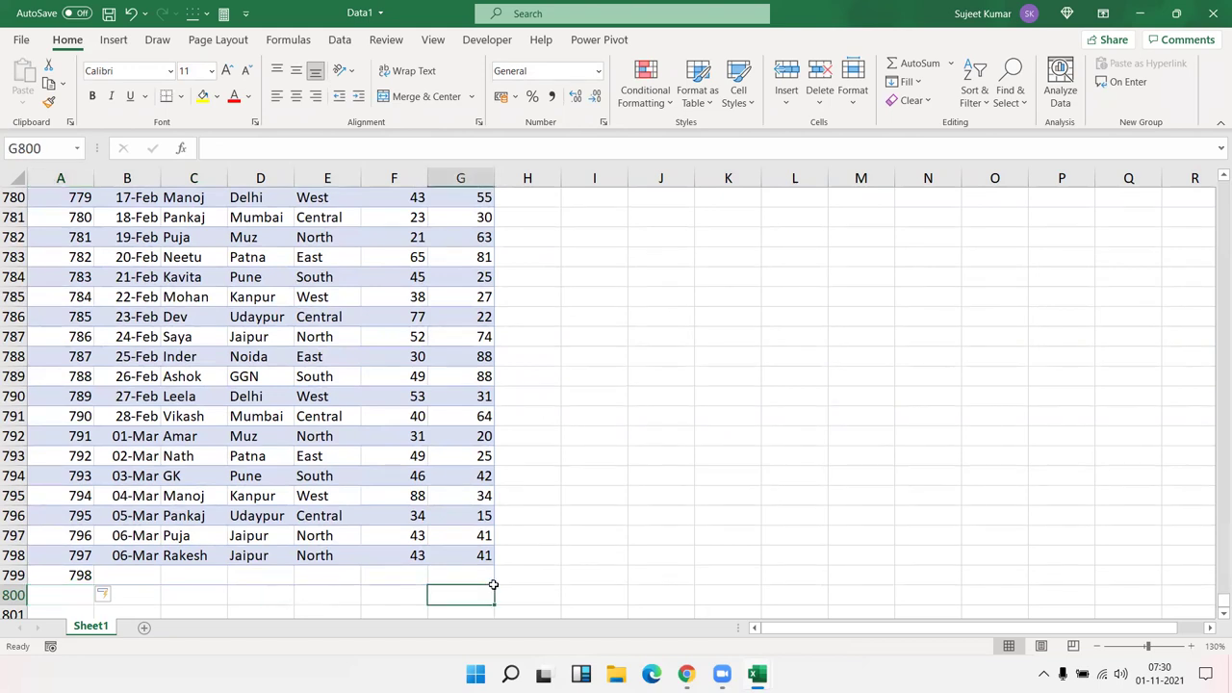
{"action": "scroll", "coordinate": [344, 592], "scroll_direction": "down", "scroll_amount": 15}
{"action": "scroll", "coordinate": [344, 563], "scroll_direction": "up", "scroll_amount": 7}
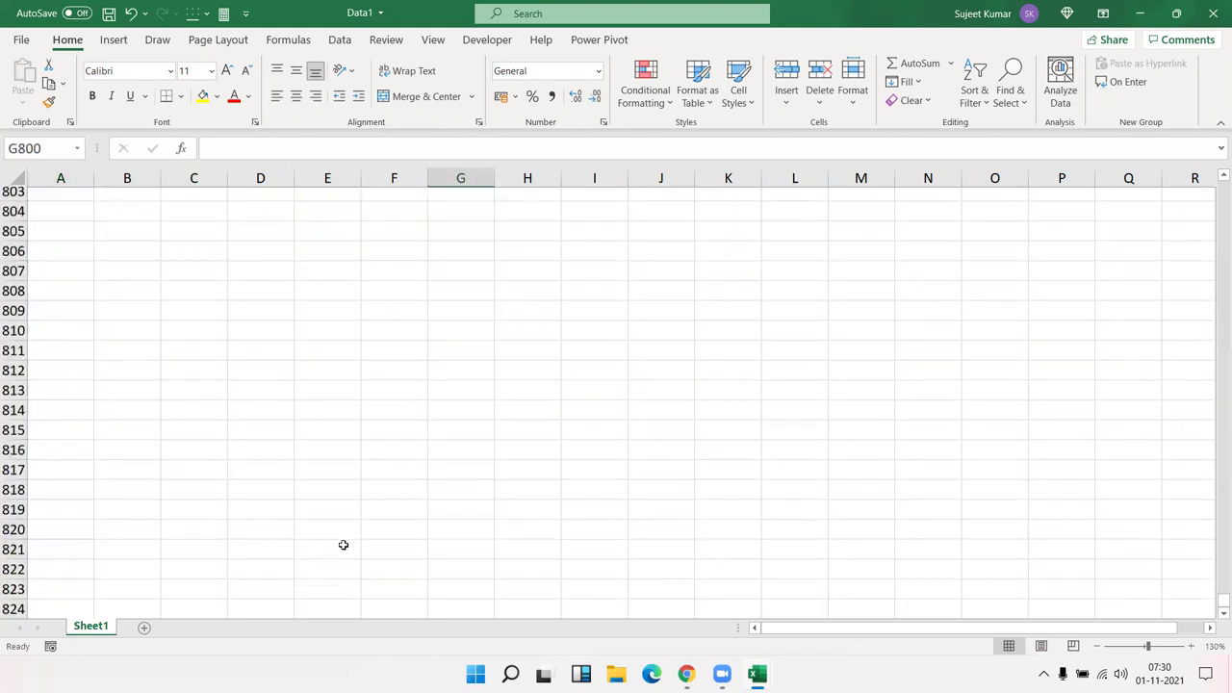
{"action": "scroll", "coordinate": [343, 545], "scroll_direction": "up", "scroll_amount": 8}
{"action": "scroll", "coordinate": [351, 542], "scroll_direction": "up", "scroll_amount": 3, "text": "ctrl"}
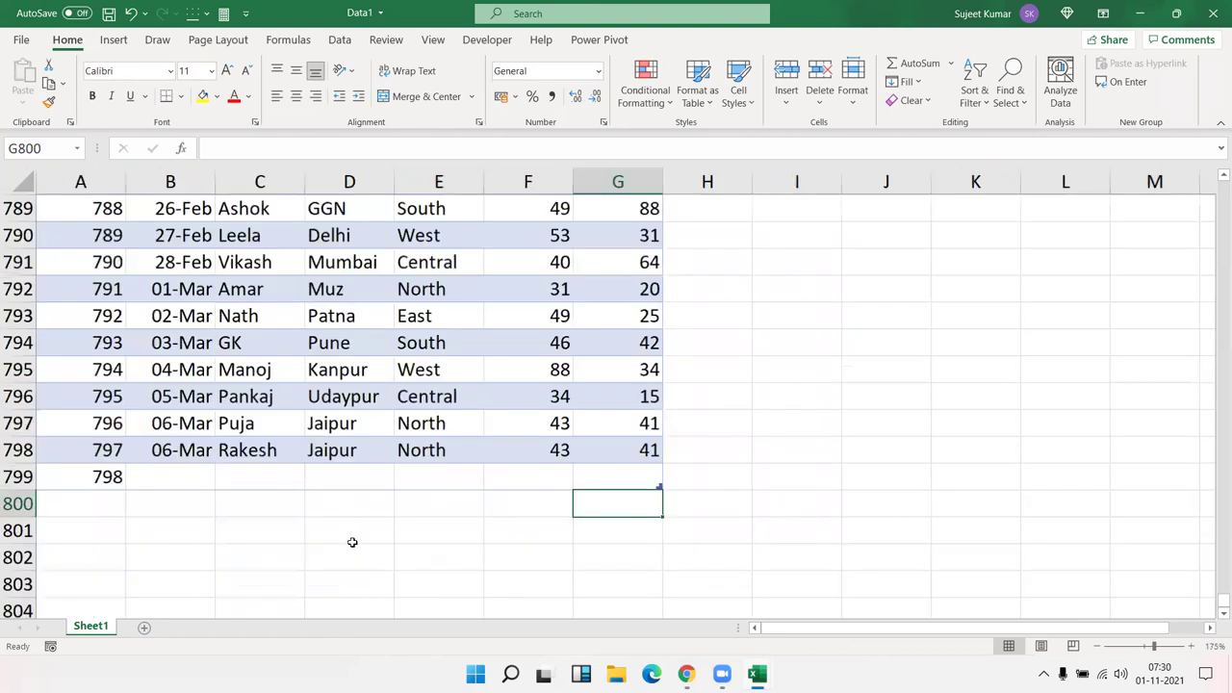
{"action": "scroll", "coordinate": [482, 542], "scroll_direction": "up", "scroll_amount": 1, "text": "ctrl"}
{"action": "scroll", "coordinate": [482, 542], "scroll_direction": "down", "scroll_amount": 7}
{"action": "scroll", "coordinate": [473, 544], "scroll_direction": "up", "scroll_amount": 7}
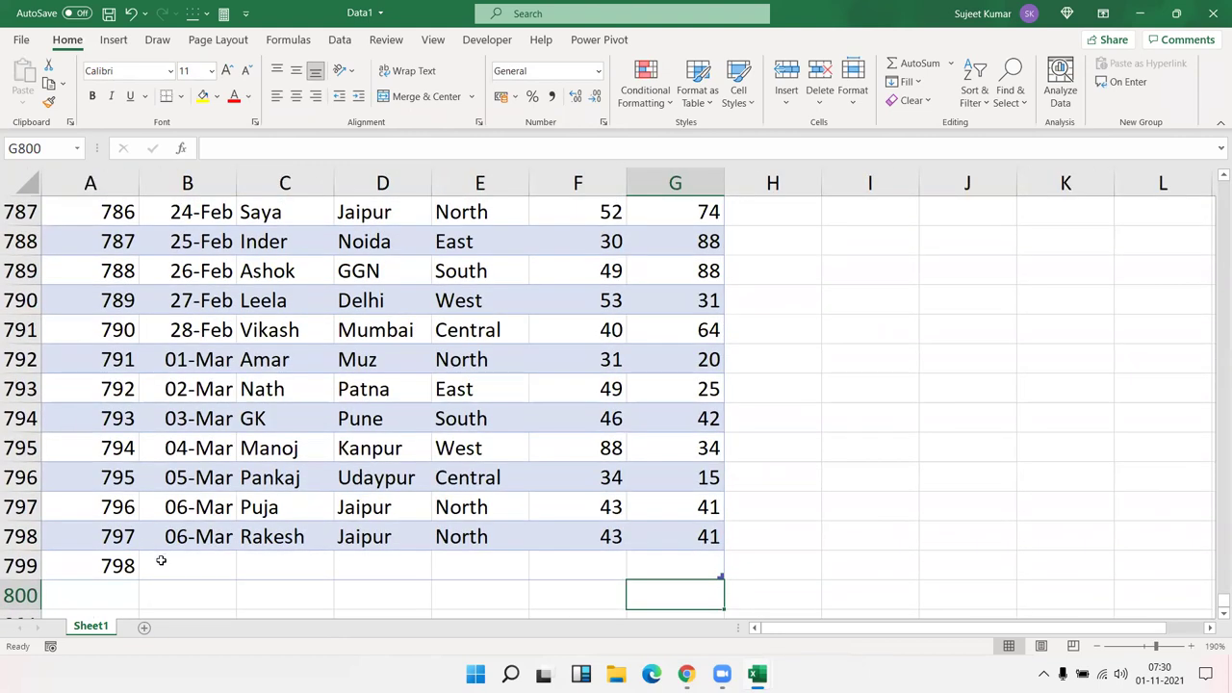
{"action": "scroll", "coordinate": [145, 566], "scroll_direction": "down", "scroll_amount": 1, "text": "ctrl"}
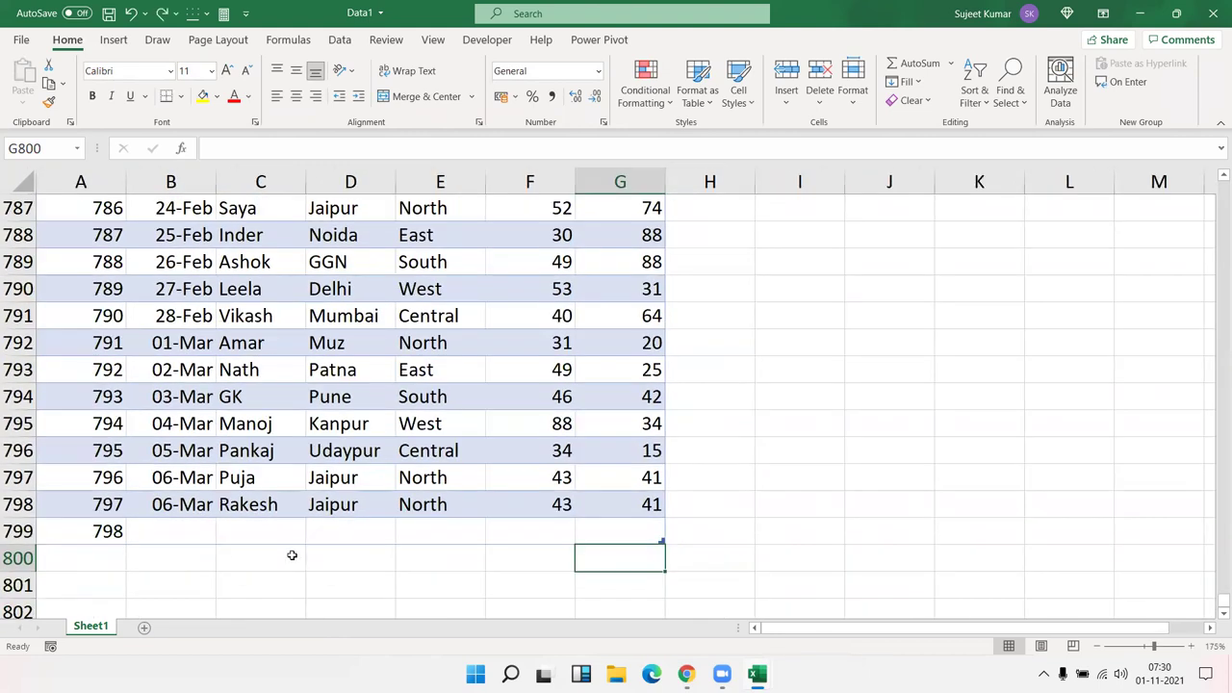
{"action": "scroll", "coordinate": [291, 555], "scroll_direction": "down", "scroll_amount": 1, "text": "ctrl"}
{"action": "key", "text": "Up"}
{"action": "scroll", "coordinate": [291, 555], "scroll_direction": "down", "scroll_amount": 1, "text": "ctrl"}
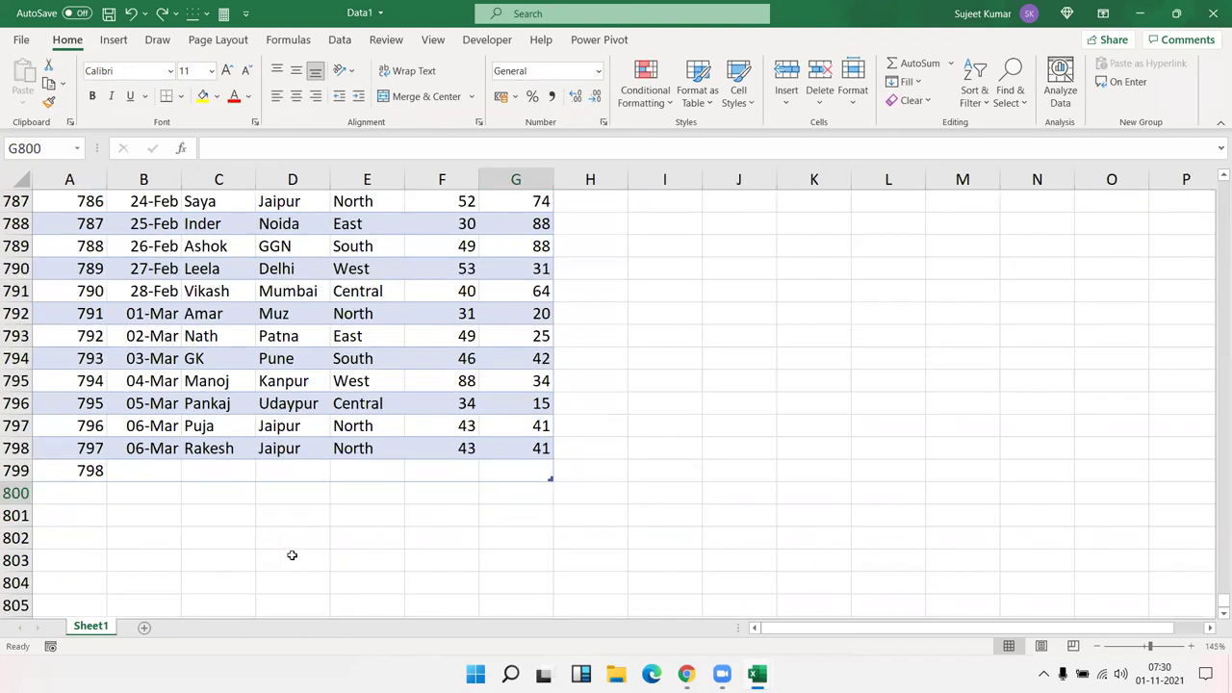
{"action": "scroll", "coordinate": [292, 555], "scroll_direction": "down", "scroll_amount": 1, "text": "ctrl"}
{"action": "key", "text": "Home"}
{"action": "key", "text": "Delete"}
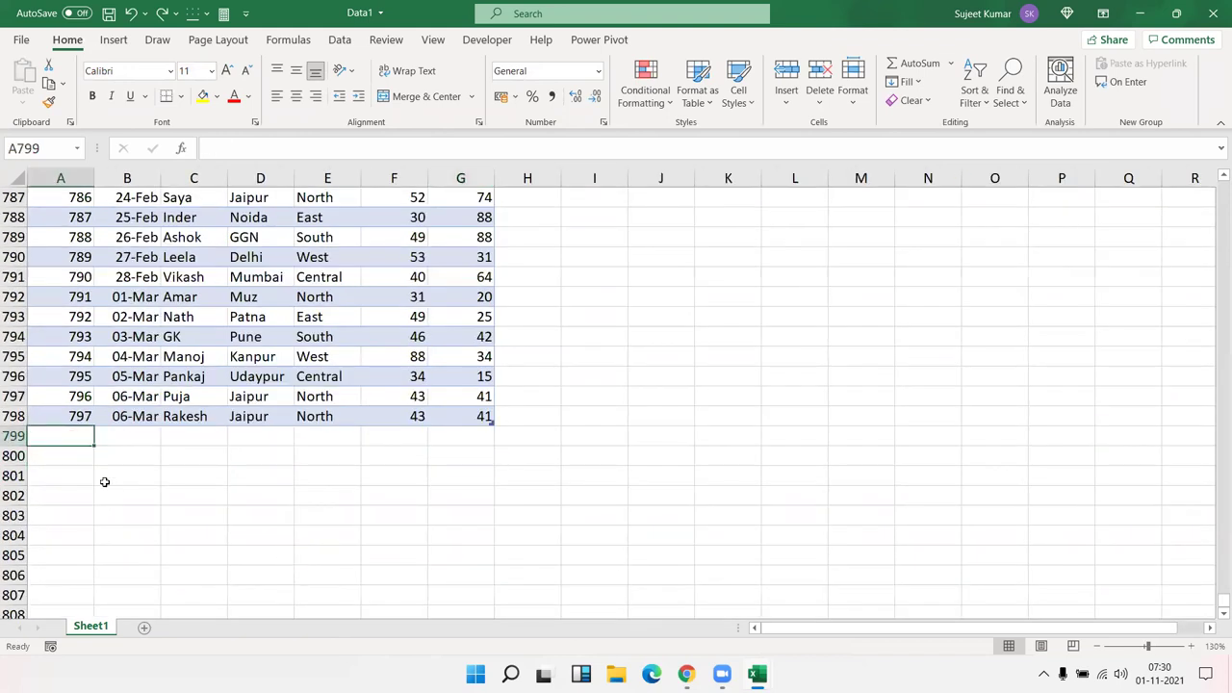
{"action": "left_click_drag", "start_coordinate": [154, 516], "coordinate": [183, 518]}
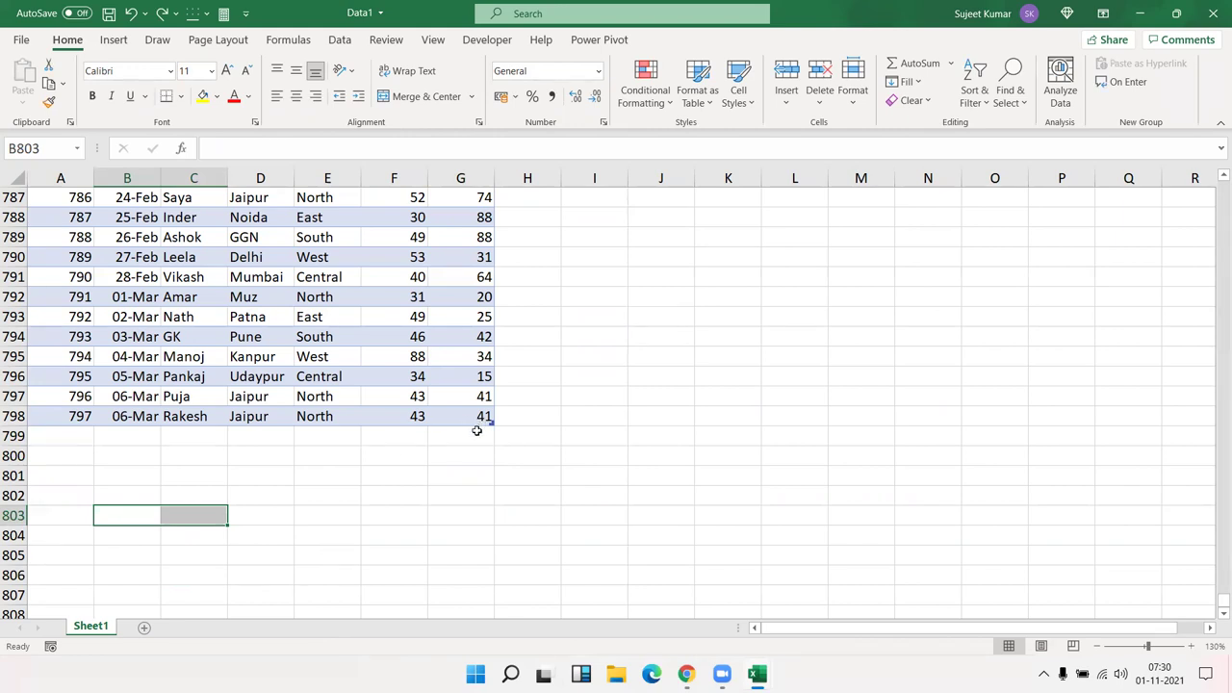
{"action": "left_click", "coordinate": [100, 420]}
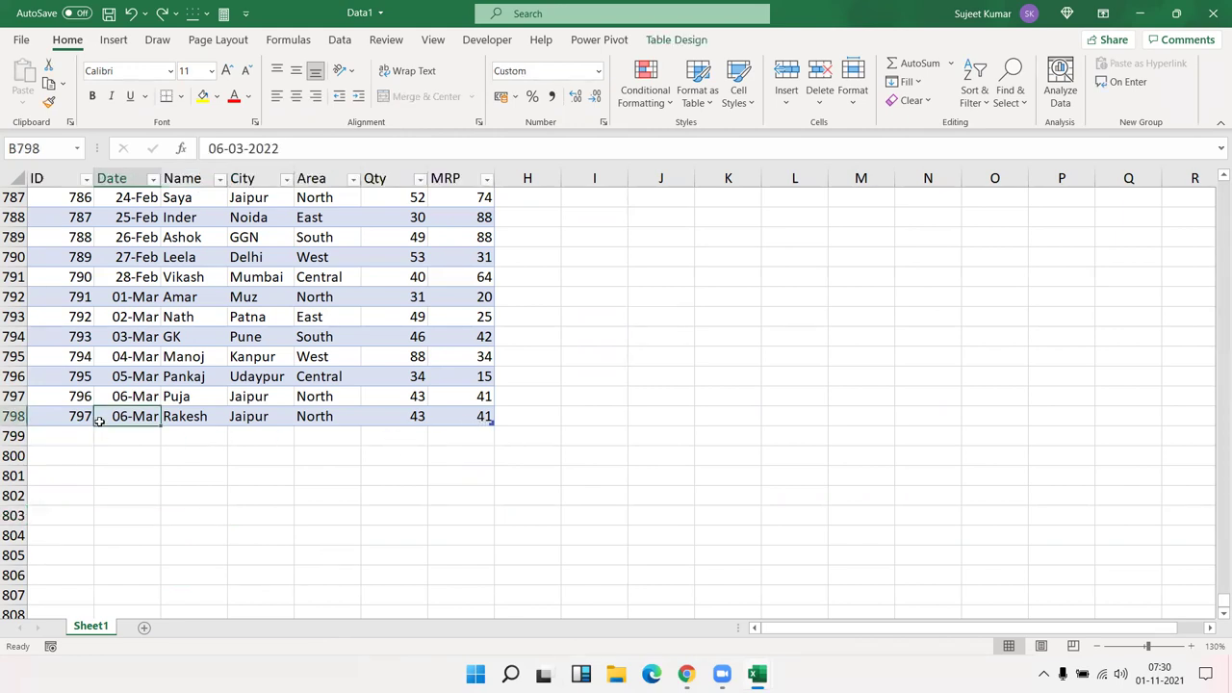
{"action": "key", "text": "ctrl+Up"}
{"action": "key", "text": "ctrl+Left"}
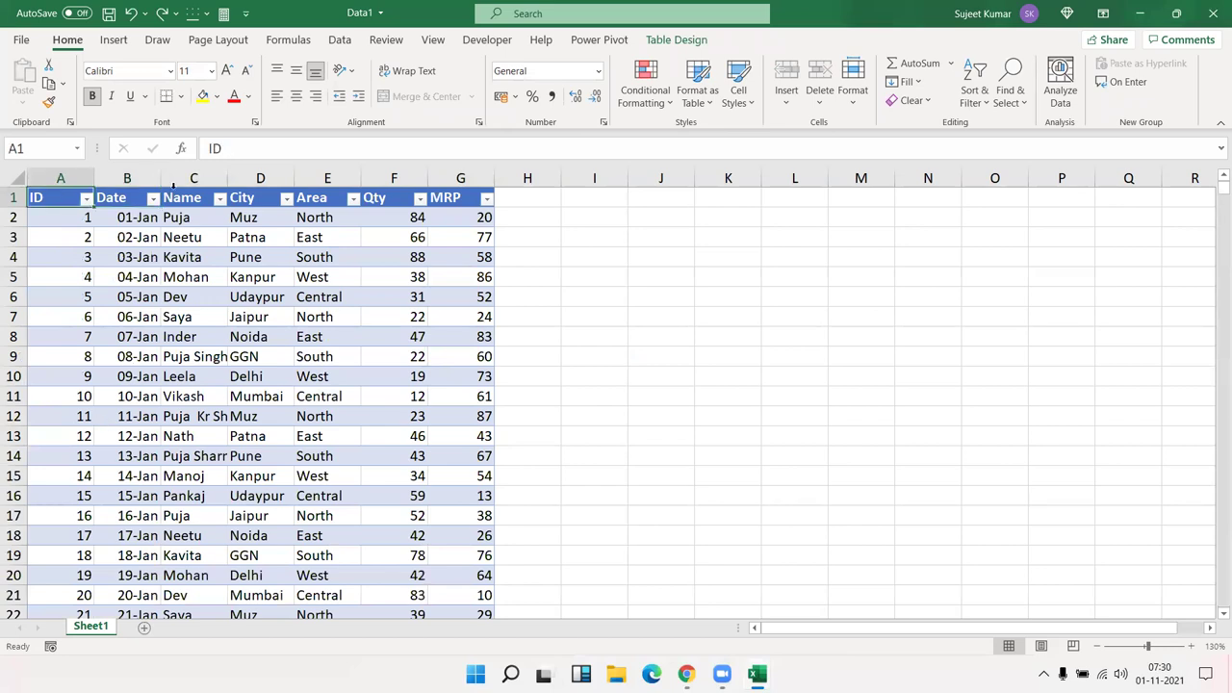
Create a pivot from DATA1 on a new sheet with Name in rows and Sum of Qty.
{"action": "left_click", "coordinate": [113, 39]}
{"action": "left_click", "coordinate": [29, 72]}
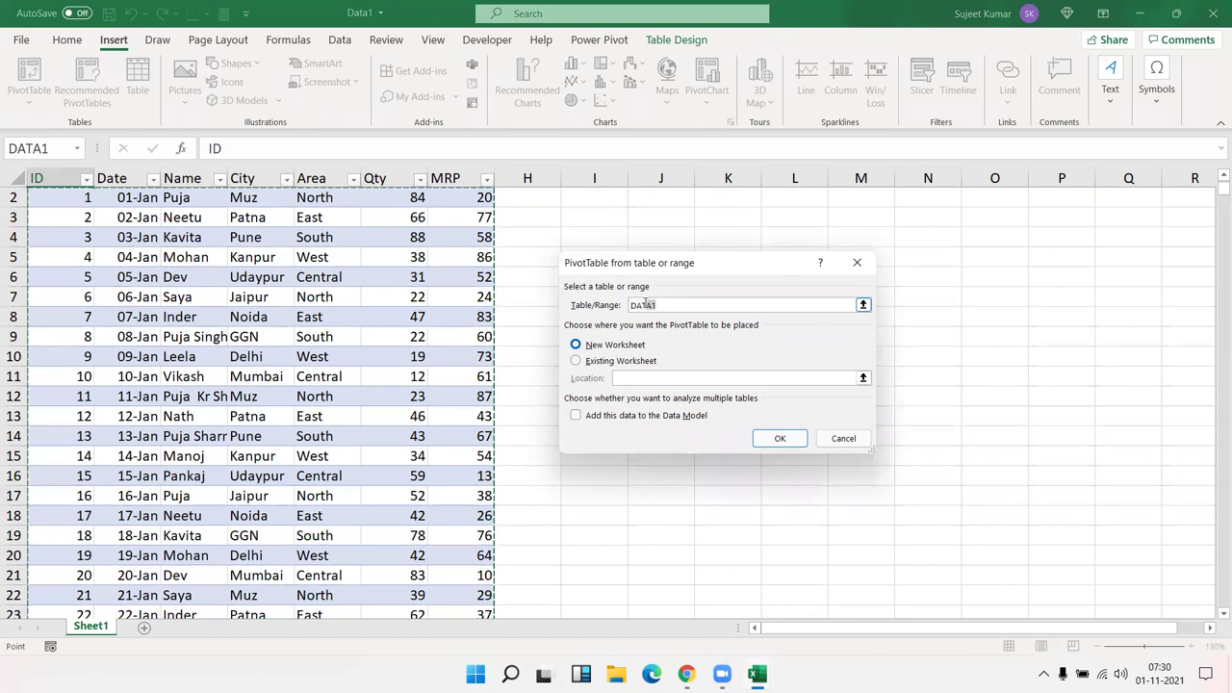
{"action": "double_click", "coordinate": [646, 304]}
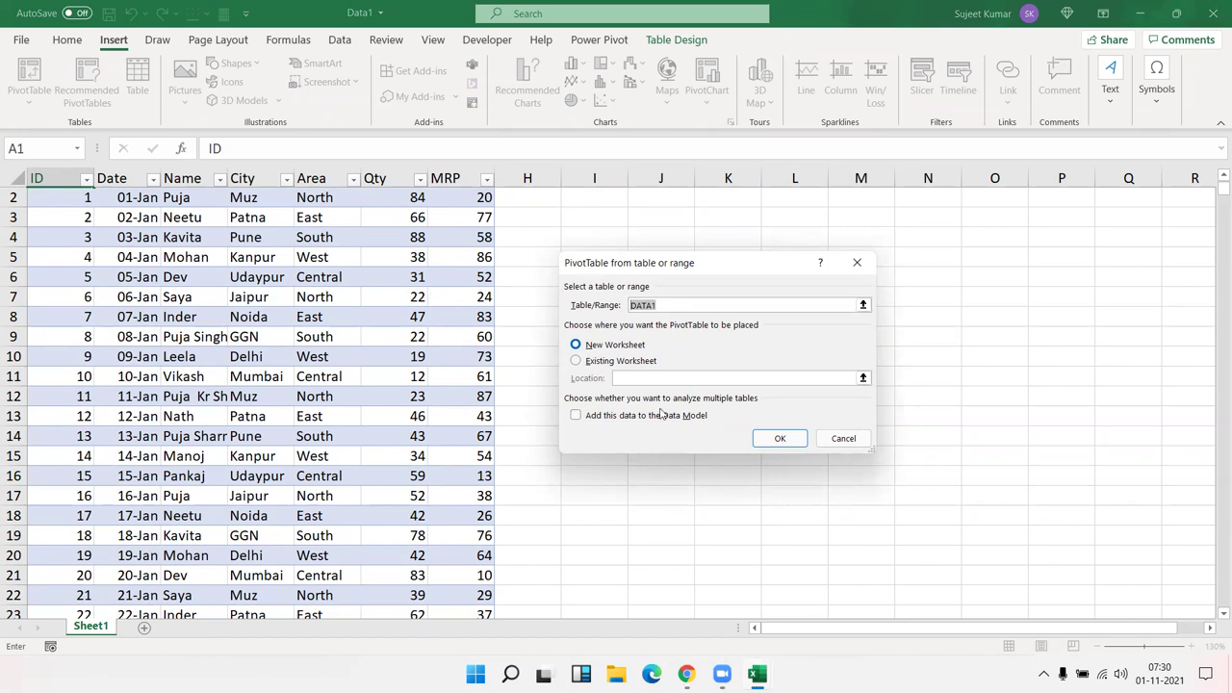
{"action": "left_click", "coordinate": [780, 439]}
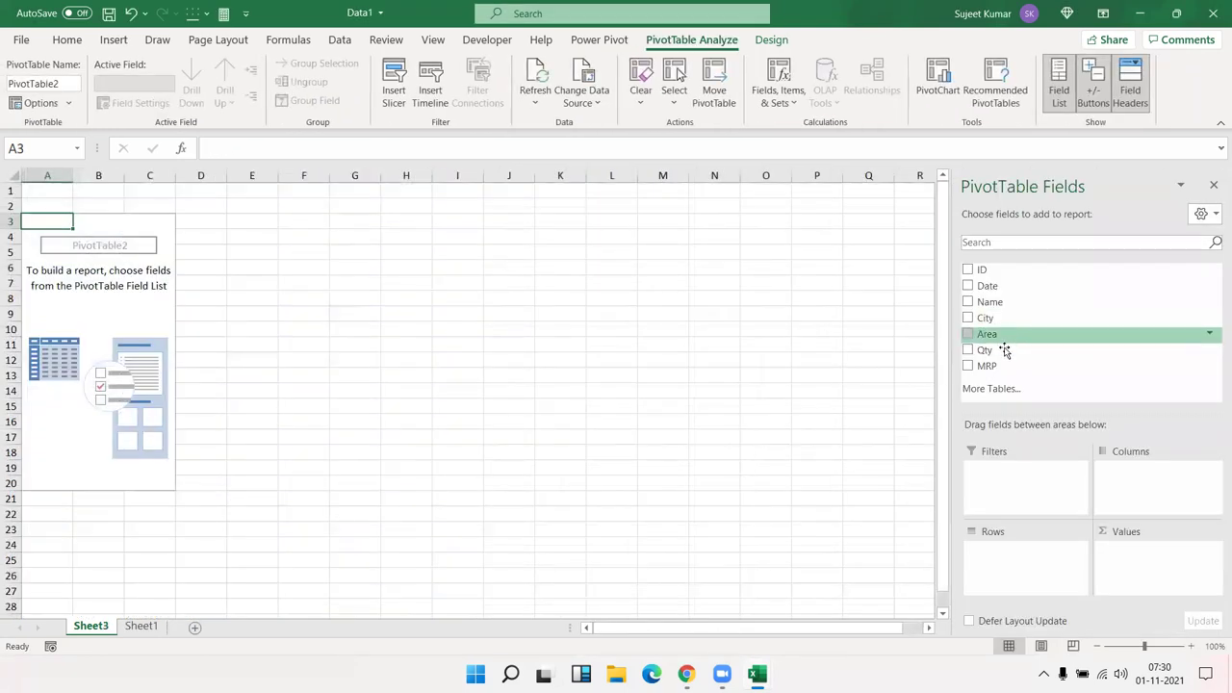
{"action": "mouse_move", "coordinate": [1007, 302]}
{"action": "left_mouse_down"}
{"action": "mouse_move", "coordinate": [1024, 541]}
{"action": "mouse_move", "coordinate": [1001, 549]}
{"action": "left_mouse_up"}
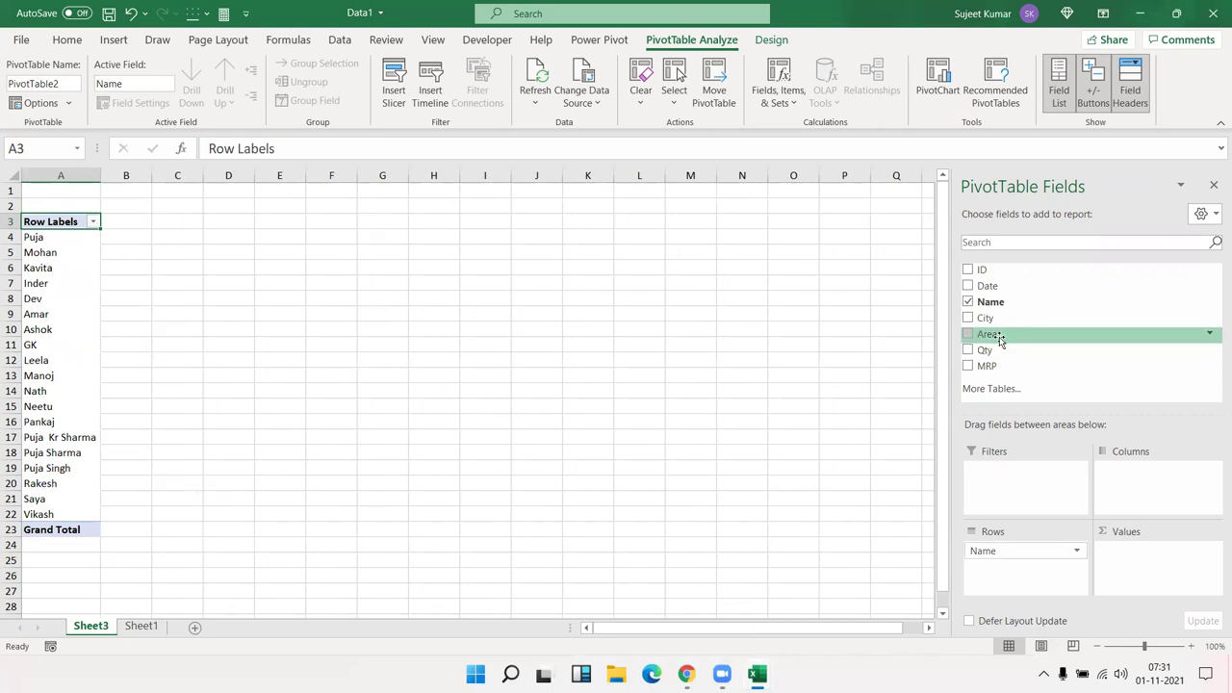
{"action": "left_click_drag", "start_coordinate": [999, 350], "coordinate": [1176, 564]}
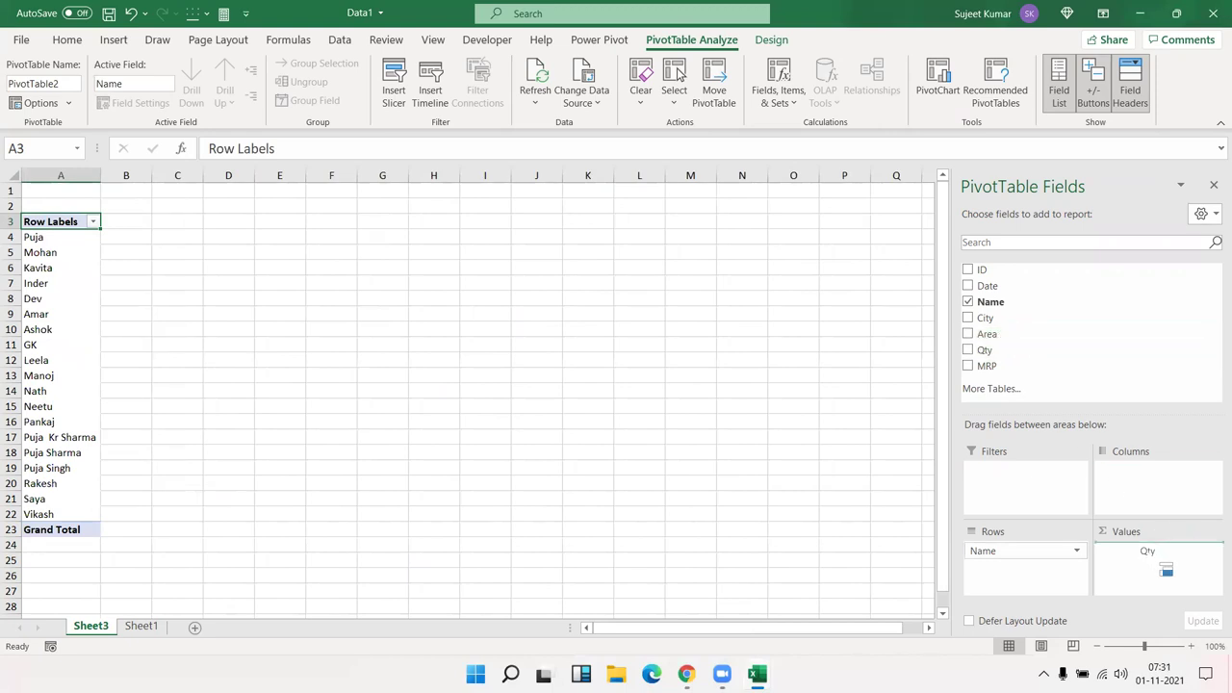
{"action": "left_click", "coordinate": [141, 626]}
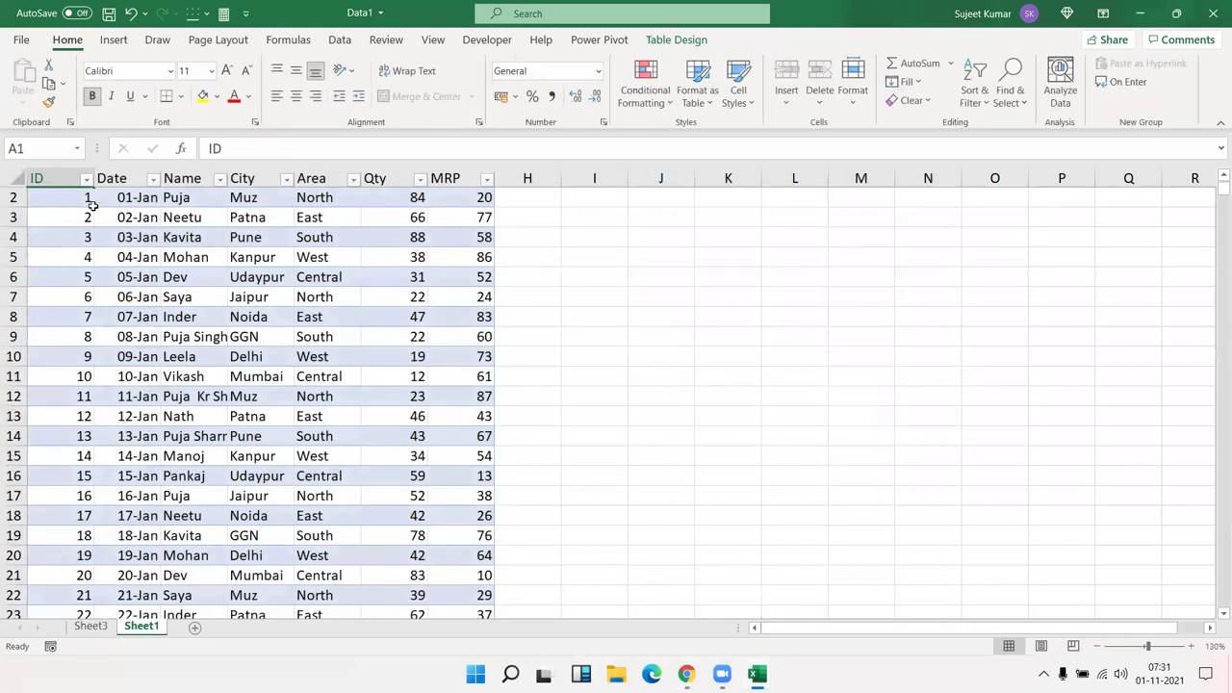
Go to the end of the DATA1 table and enter ID 797 in A799.
{"action": "key", "text": "ctrl+shift+Right"}
{"action": "key", "text": "ctrl+shift+Down"}
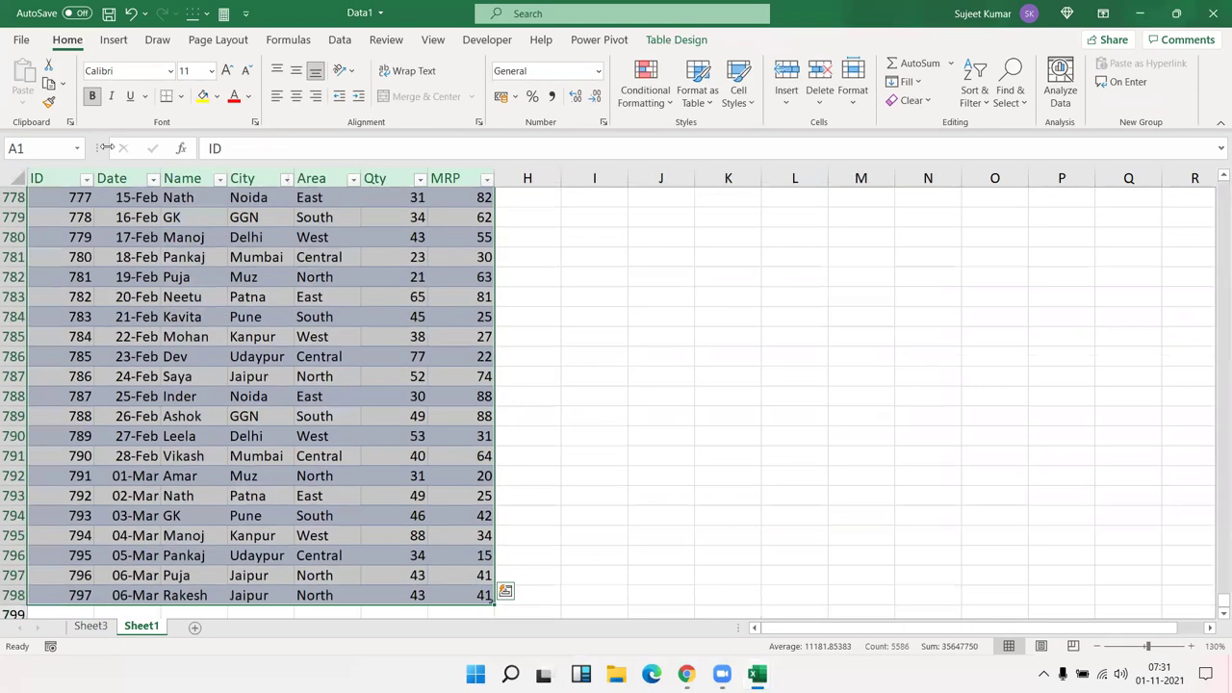
{"action": "left_click", "coordinate": [112, 39]}
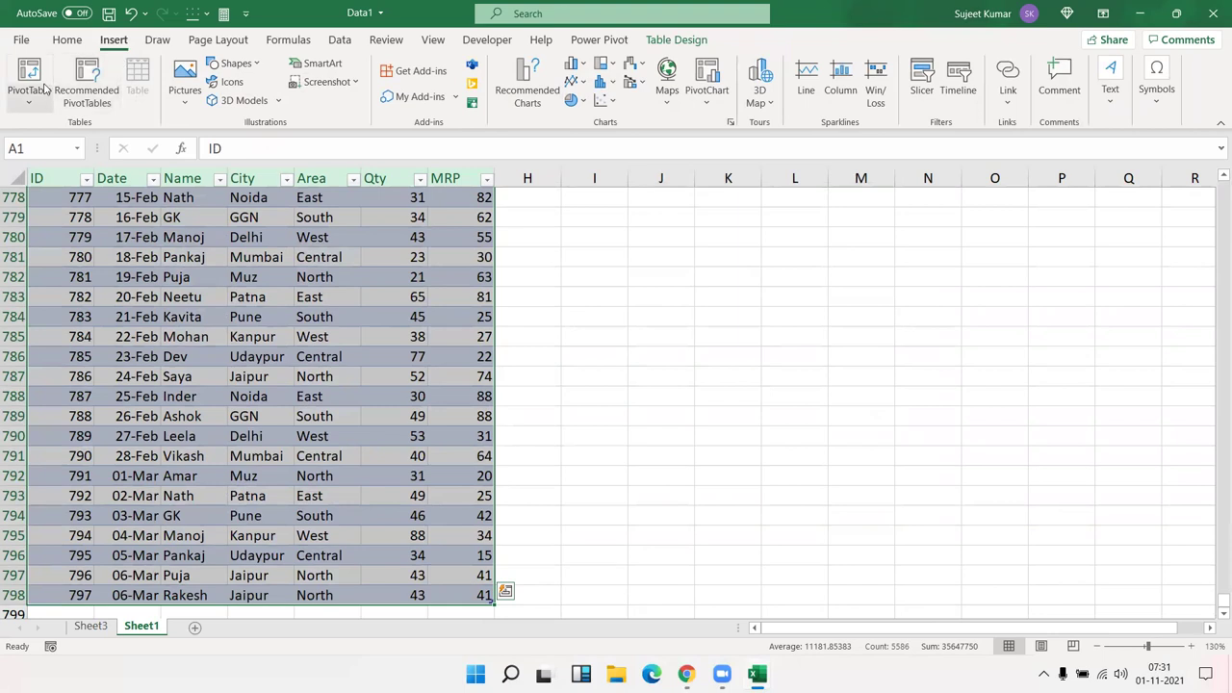
{"action": "left_click", "coordinate": [65, 440]}
{"action": "scroll", "coordinate": [59, 435], "scroll_direction": "down", "scroll_amount": 15}
{"action": "scroll", "coordinate": [60, 435], "scroll_direction": "up", "scroll_amount": 12}
{"action": "scroll", "coordinate": [63, 443], "scroll_direction": "up", "scroll_amount": 2}
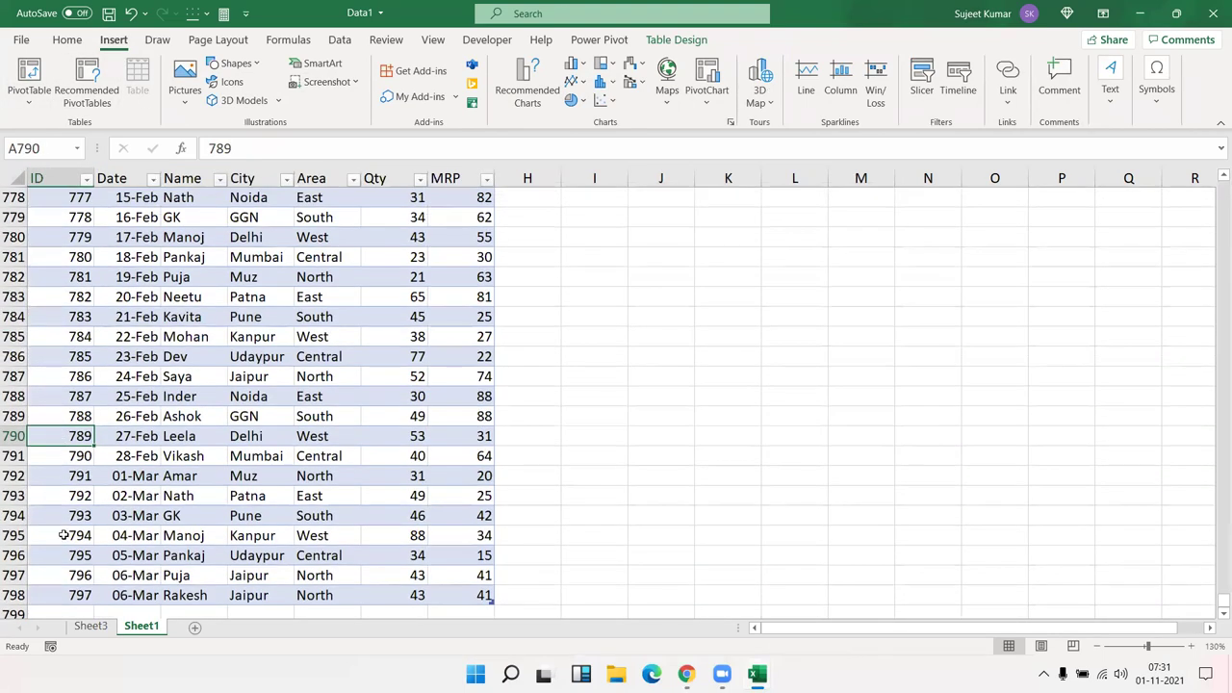
{"action": "left_click", "coordinate": [72, 596]}
{"action": "key", "text": "Down"}
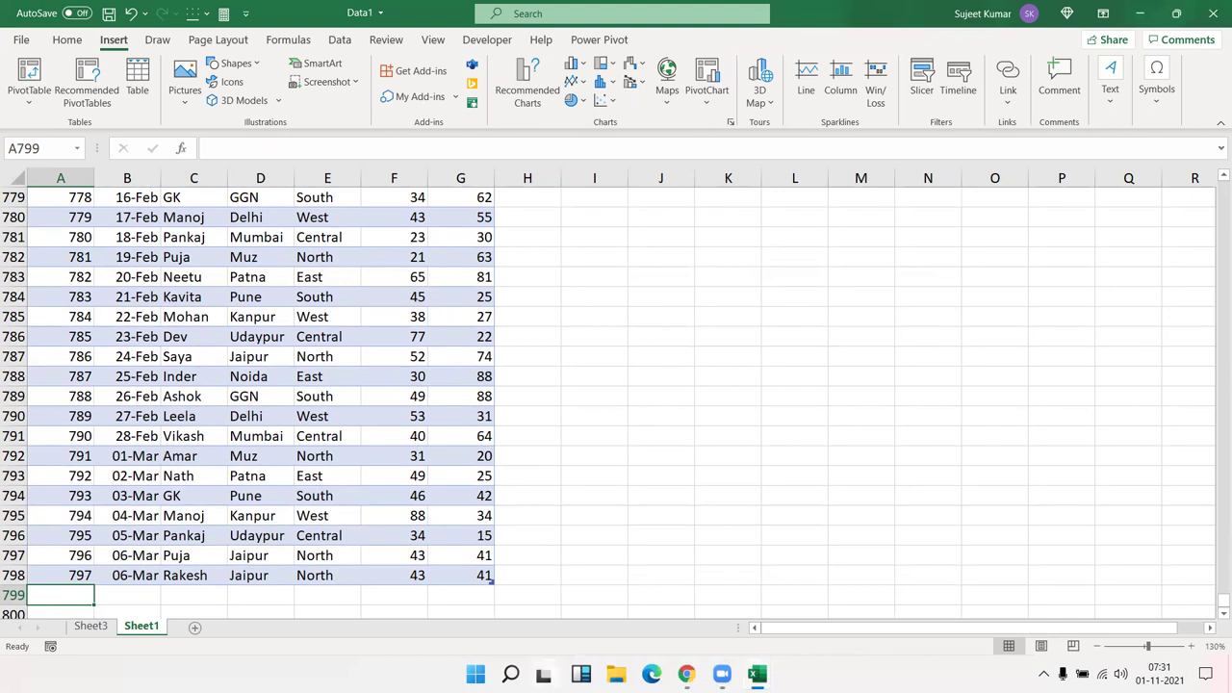
{"action": "type", "text": "797"}
{"action": "key", "text": "Tab"}
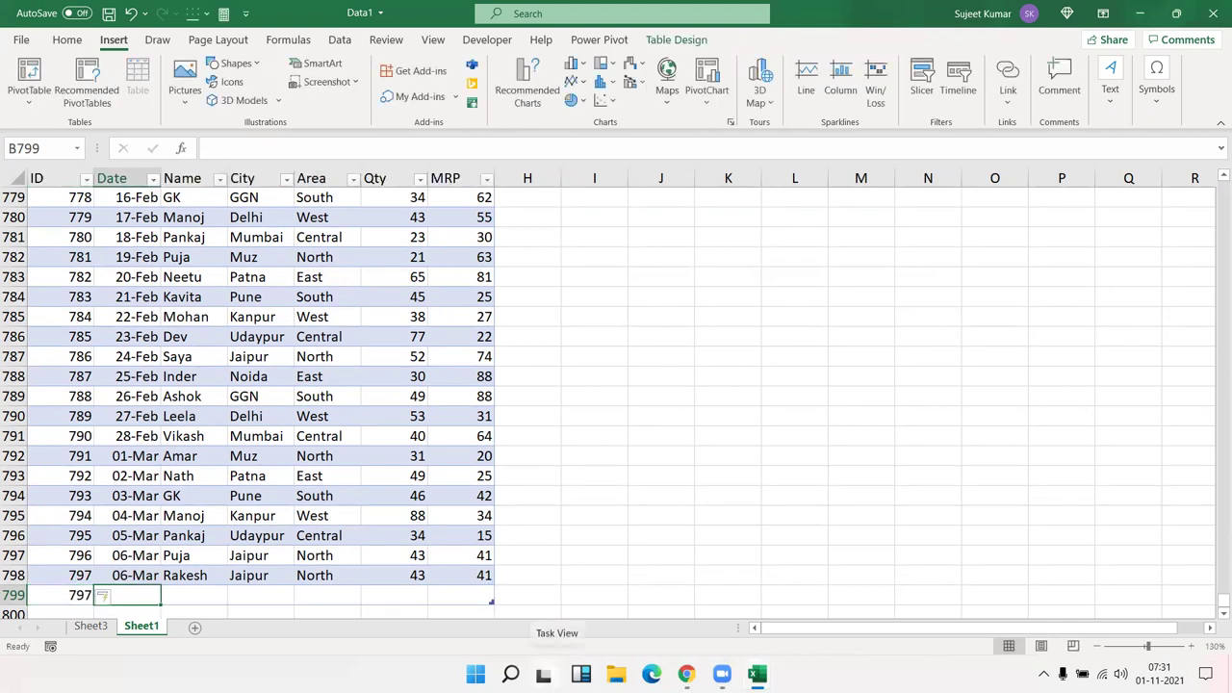
Copy Date 06-Mar, Name, Jaipur and North from above, then enter Qty 48 and MRP 64.
{"action": "key", "text": "ctrl+d"}
{"action": "key", "text": "Tab"}
{"action": "key", "text": "ctrl+d"}
{"action": "key", "text": "Tab"}
{"action": "key", "text": "ctrl+d"}
{"action": "key", "text": "Tab"}
{"action": "key", "text": "ctrl+d"}
{"action": "key", "text": "Tab"}
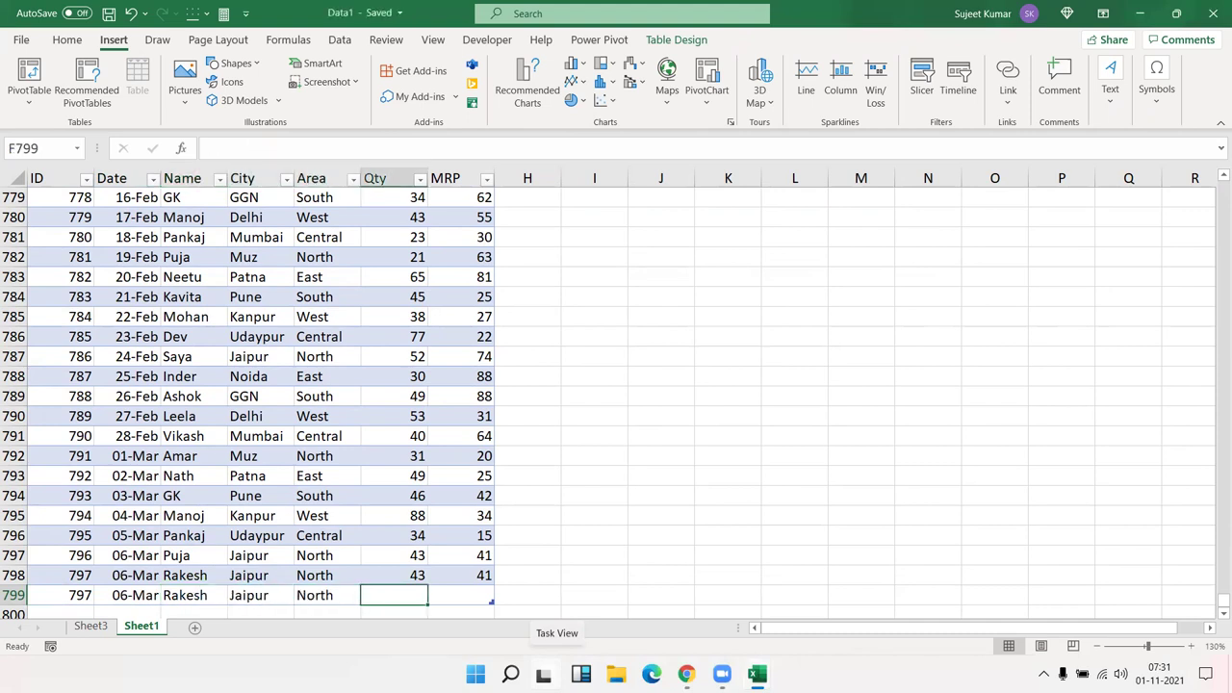
{"action": "type", "text": "48"}
{"action": "key", "text": "Tab"}
{"action": "type", "text": "64"}
{"action": "key", "text": "Return"}
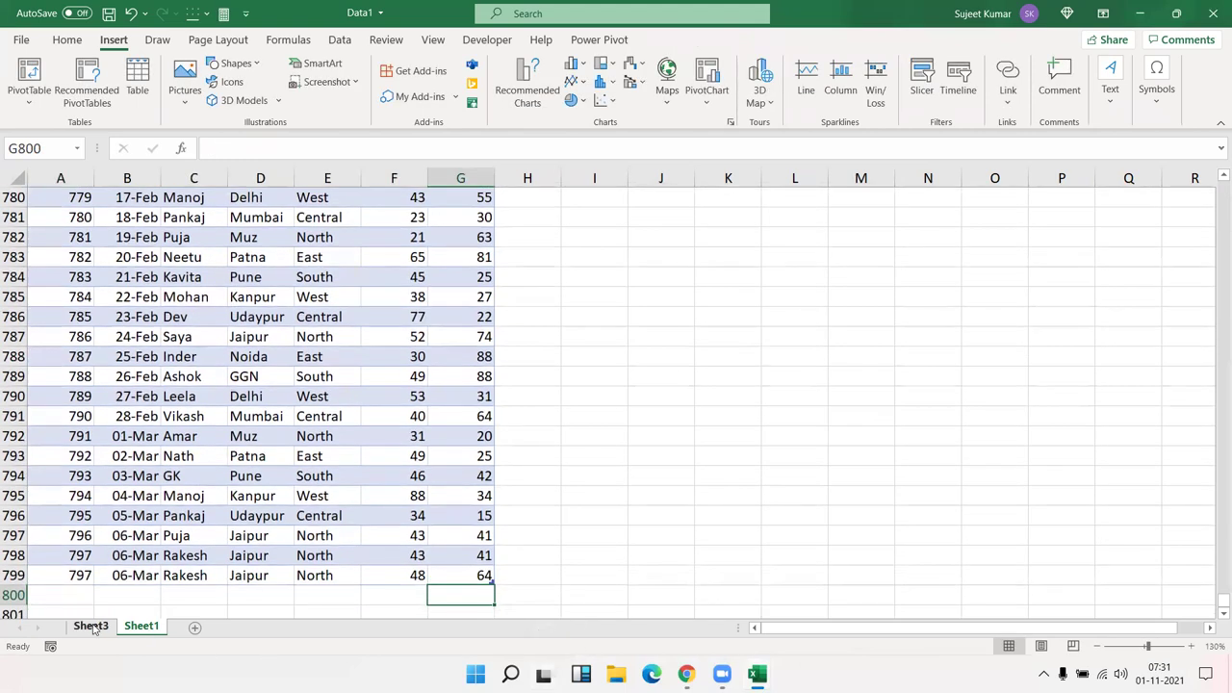
Refresh the Sheet3 pivot so the new record lifts that name's Sum of Qty to 91 and the Grand Total to 38423.
{"action": "left_click", "coordinate": [90, 627]}
{"action": "right_click", "coordinate": [82, 423]}
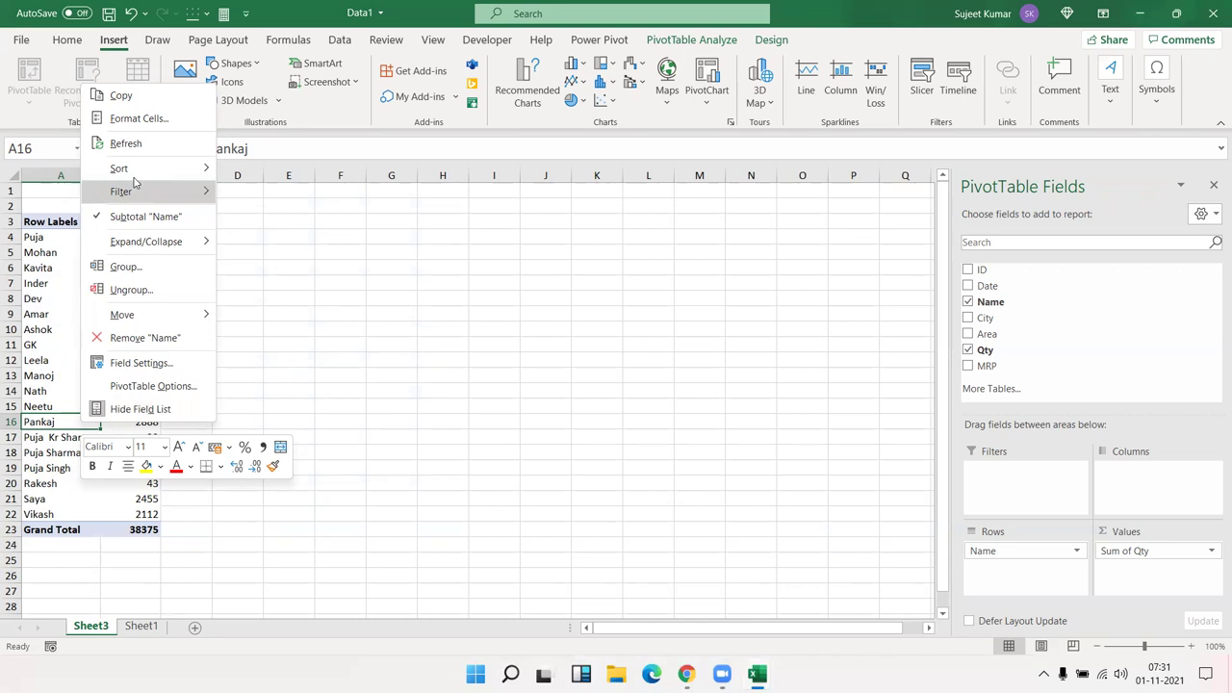
{"action": "left_click", "coordinate": [132, 147]}
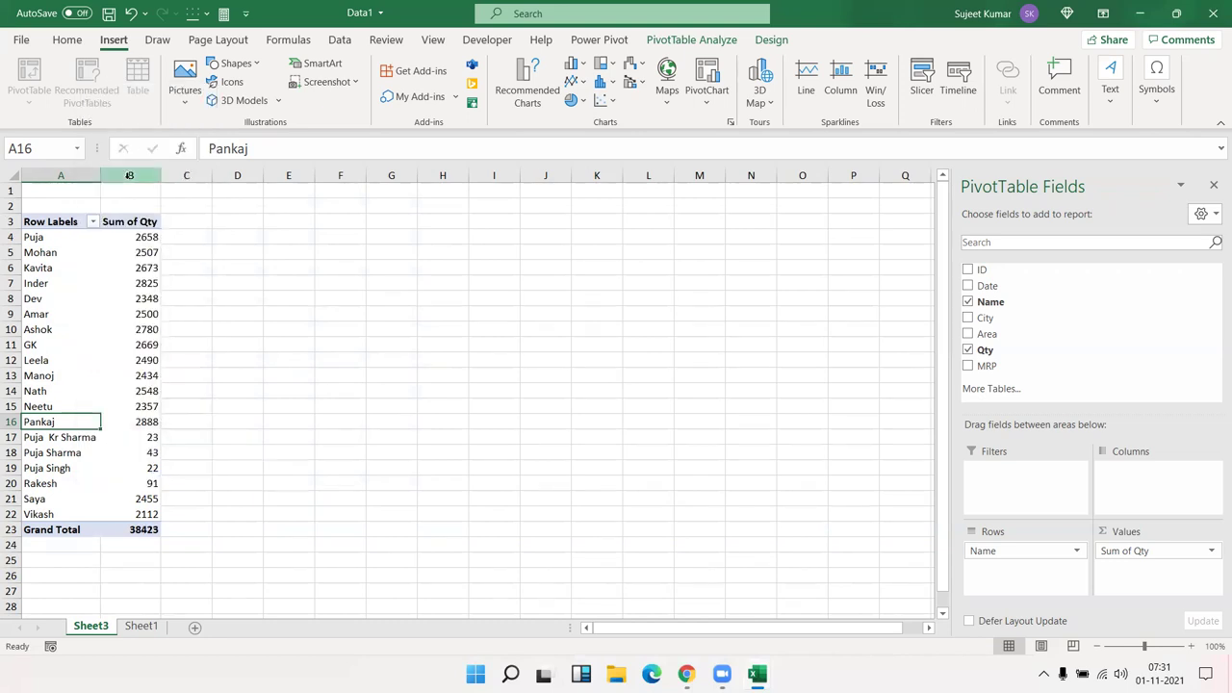
{"action": "left_click", "coordinate": [133, 486]}
{"action": "left_click_drag", "start_coordinate": [134, 485], "coordinate": [48, 484]}
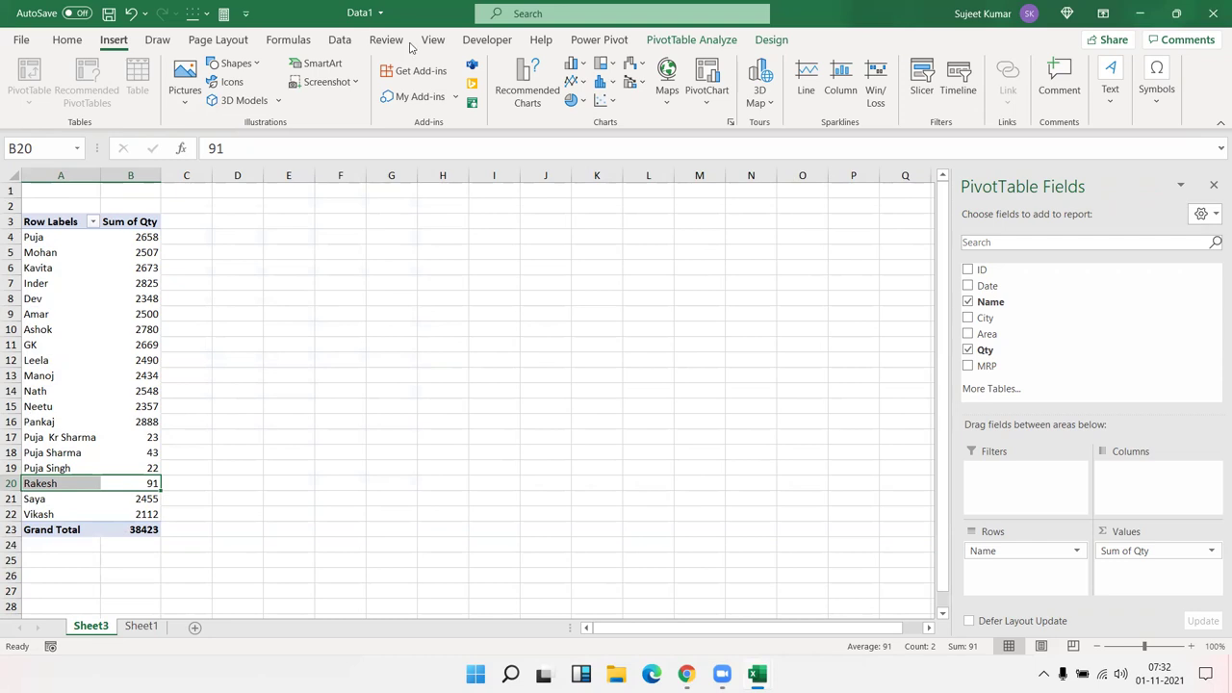
Back on Sheet1, select the newly added record in row 799.
{"action": "left_click", "coordinate": [818, 75]}
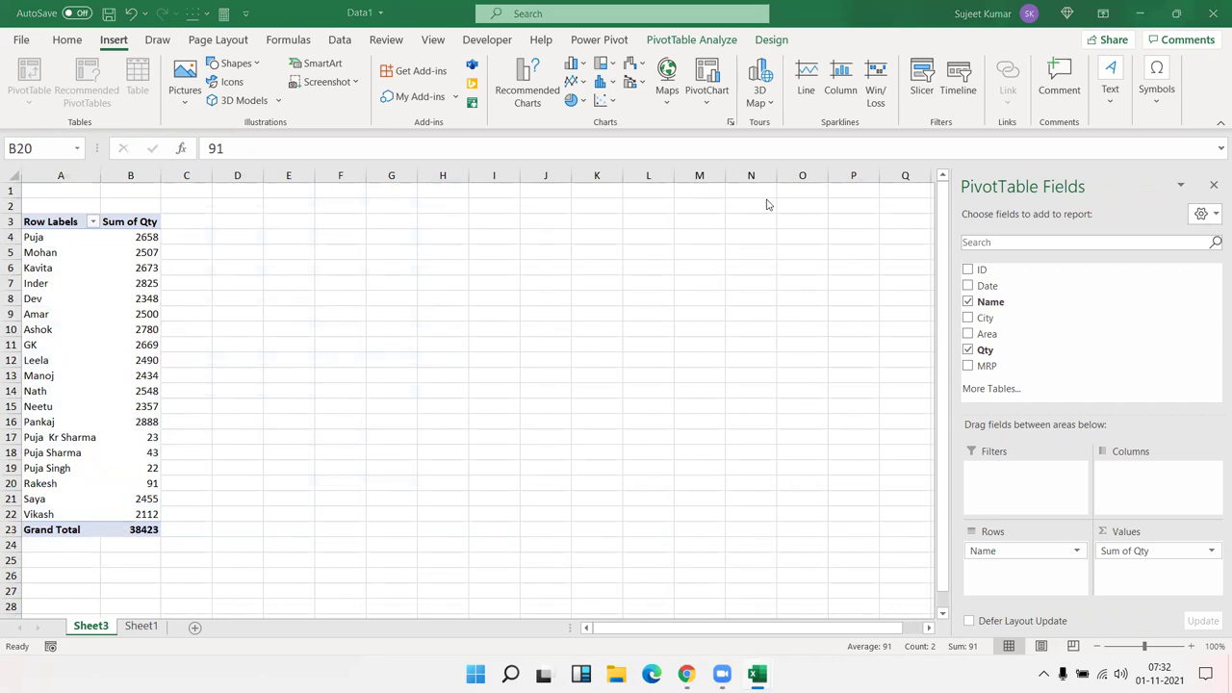
{"action": "left_click", "coordinate": [139, 627]}
{"action": "left_click", "coordinate": [74, 575]}
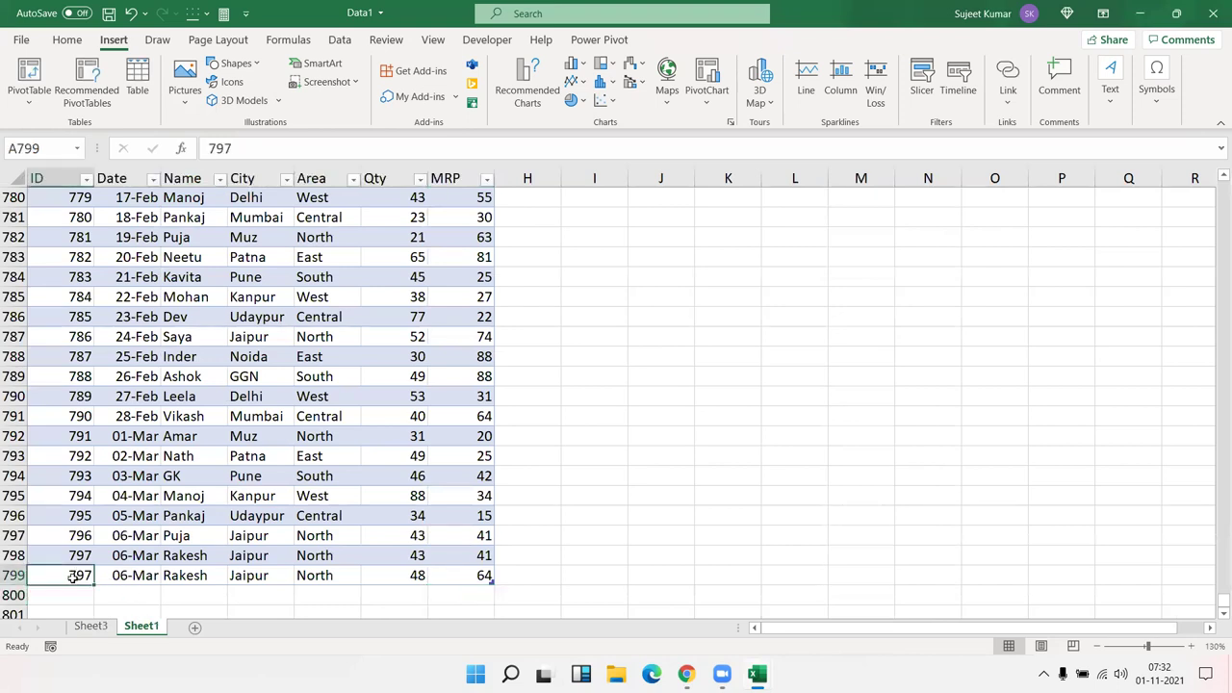
{"action": "left_click_drag", "start_coordinate": [74, 575], "coordinate": [459, 580]}
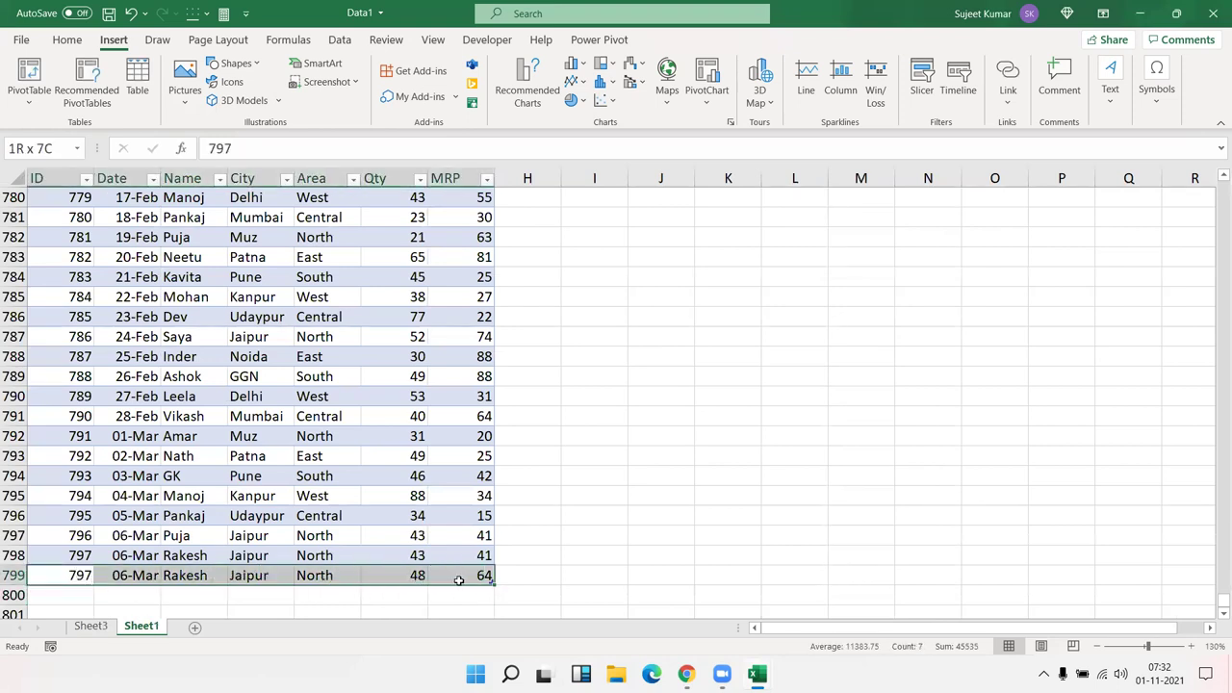
{"action": "scroll", "coordinate": [441, 587], "scroll_direction": "down", "scroll_amount": 15}
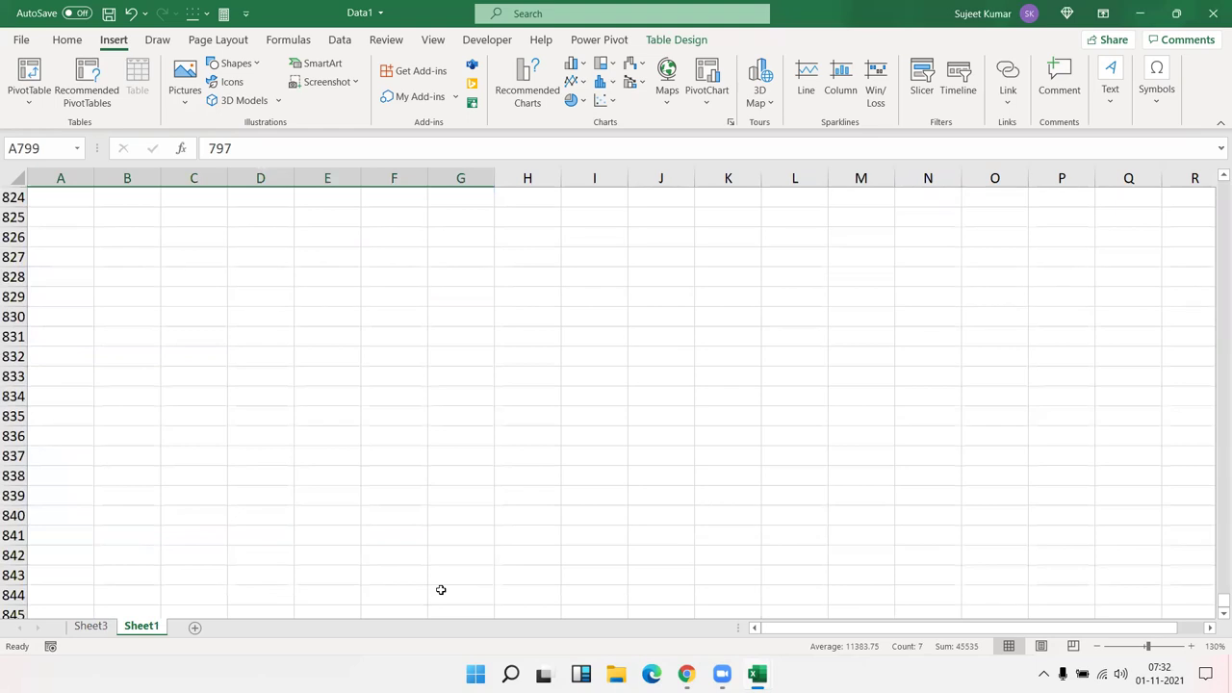
{"action": "scroll", "coordinate": [441, 589], "scroll_direction": "up", "scroll_amount": 12}
{"action": "scroll", "coordinate": [441, 589], "scroll_direction": "up", "scroll_amount": 3}
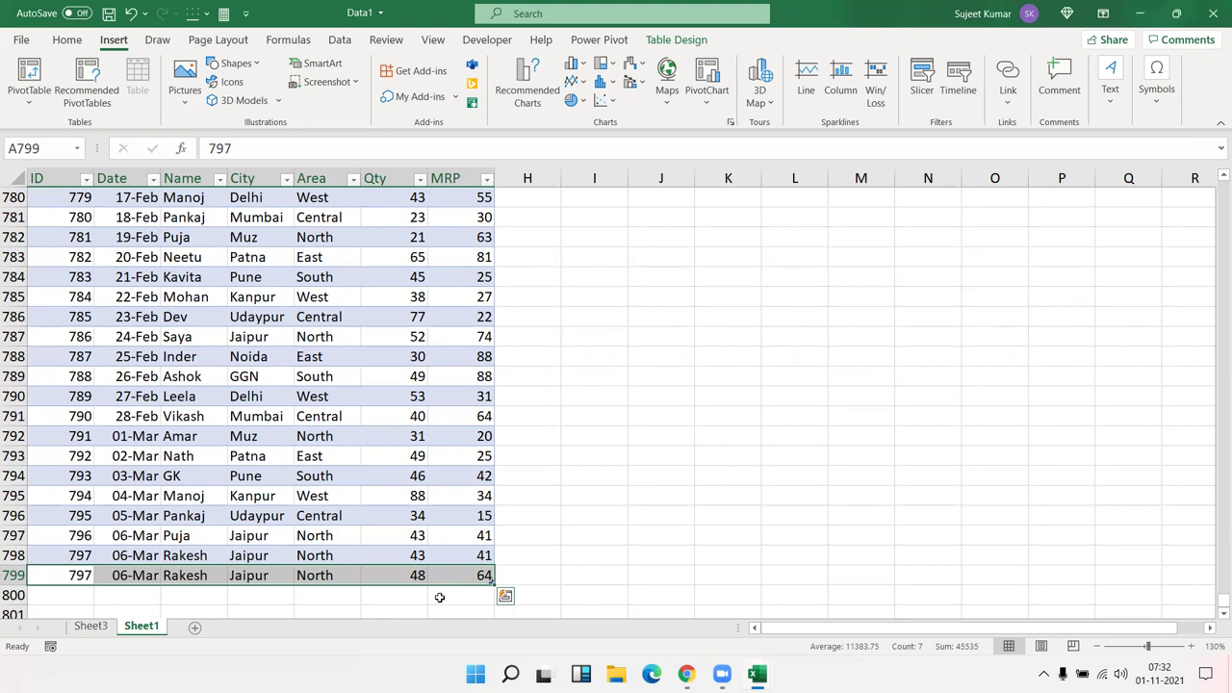
Extend the table to row 800, then undo so DATA1 still ends at row 799.
{"action": "left_click", "coordinate": [528, 495]}
{"action": "scroll", "coordinate": [580, 515], "scroll_direction": "down", "scroll_amount": 7}
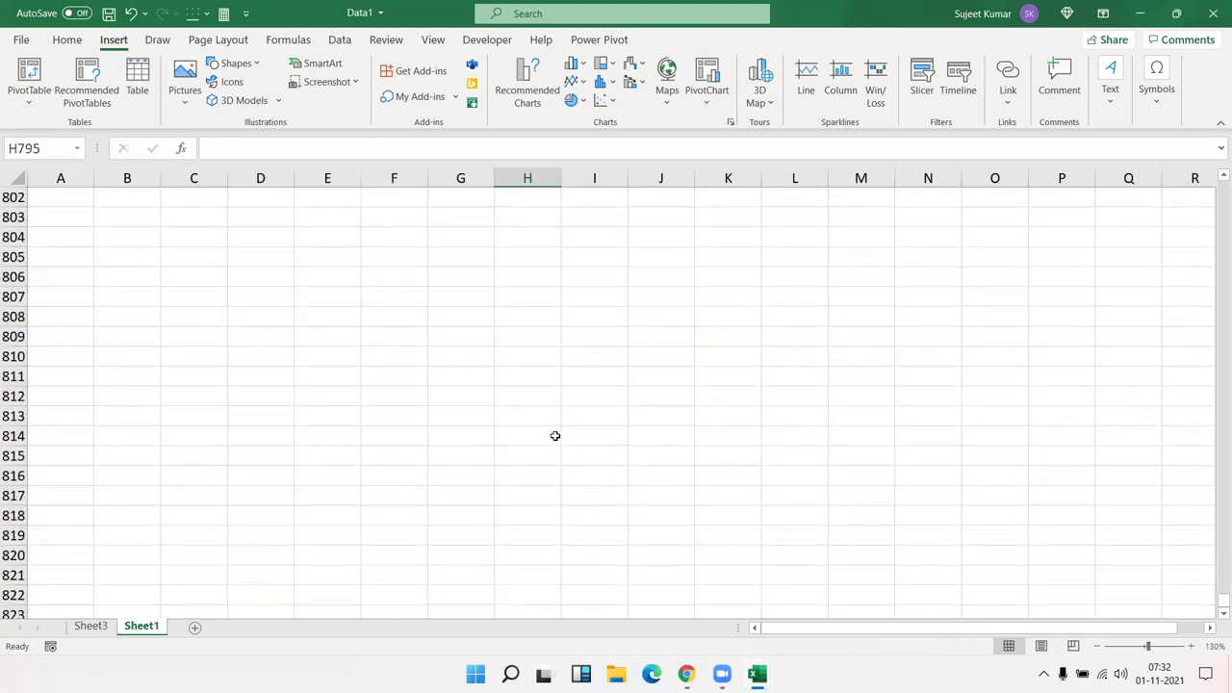
{"action": "scroll", "coordinate": [555, 435], "scroll_direction": "up", "scroll_amount": 7}
{"action": "left_click_drag", "start_coordinate": [490, 579], "coordinate": [493, 612]}
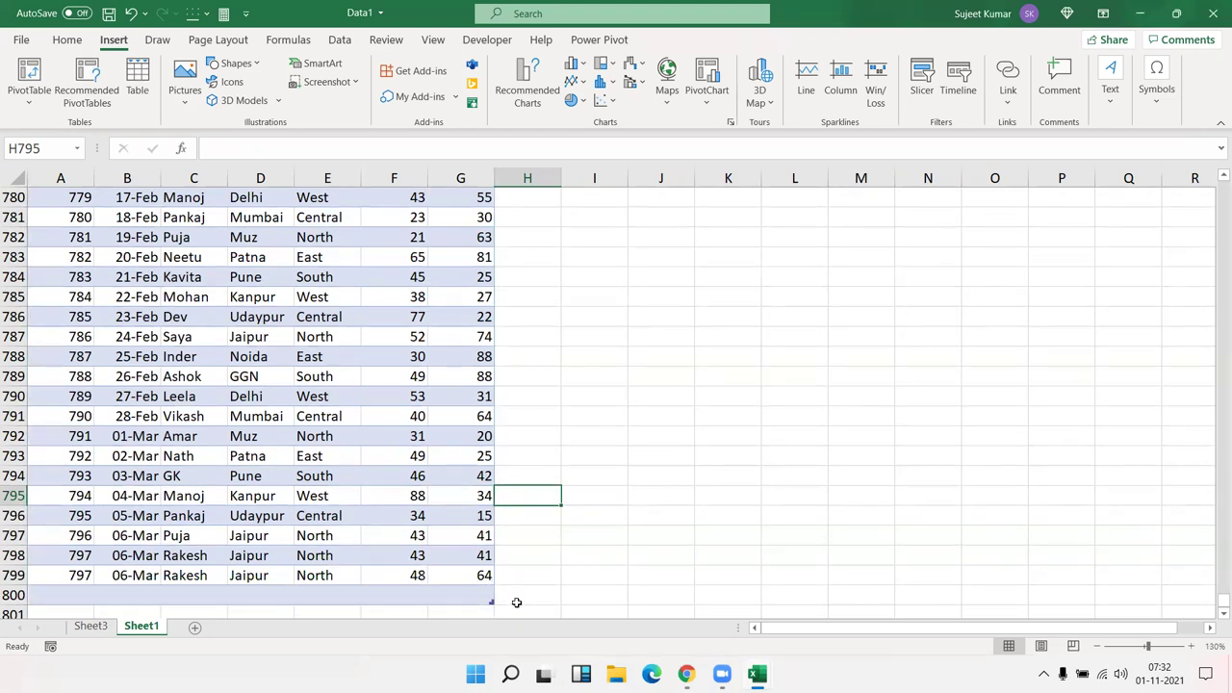
{"action": "key", "text": "ctrl+z"}
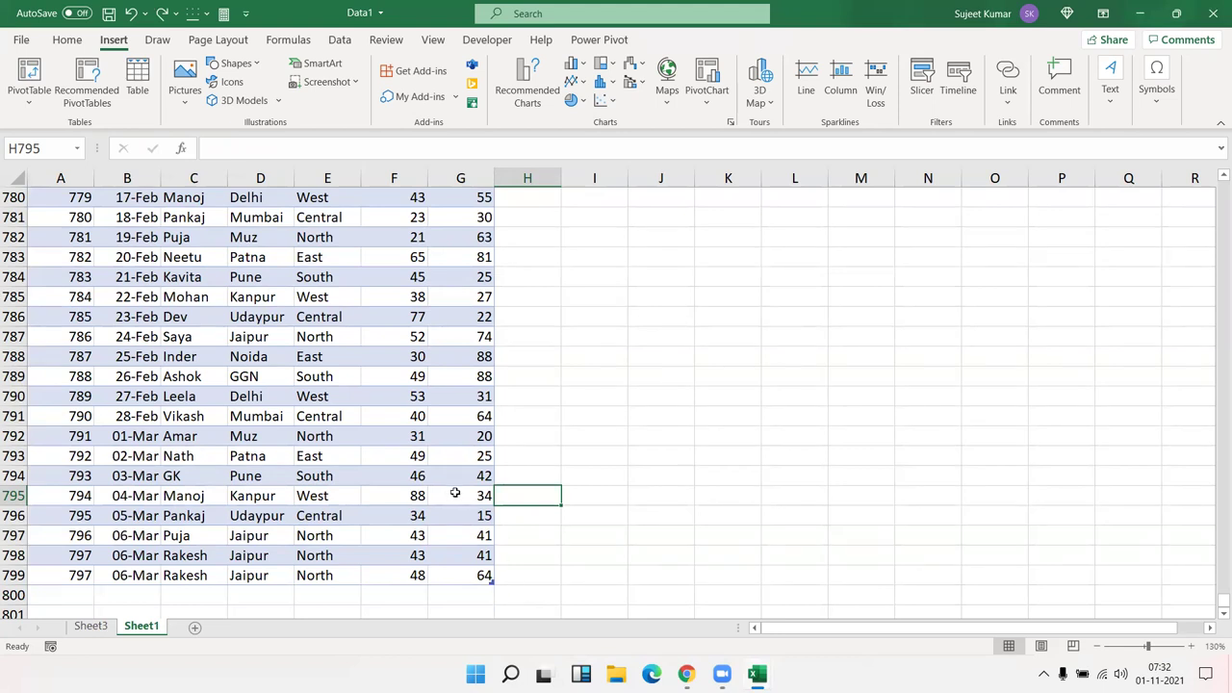
{"action": "left_click", "coordinate": [463, 478]}
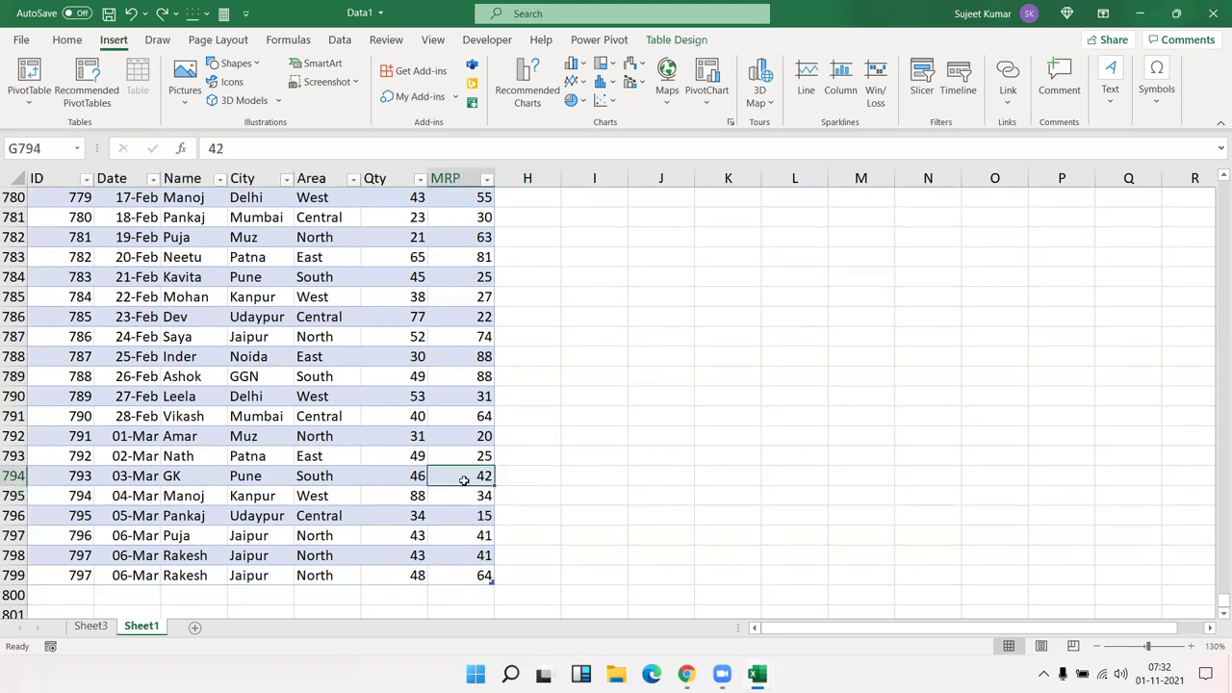
{"action": "scroll", "coordinate": [361, 430], "scroll_direction": "up", "scroll_amount": 20}
{"action": "scroll", "coordinate": [361, 429], "scroll_direction": "up", "scroll_amount": 20}
{"action": "scroll", "coordinate": [361, 429], "scroll_direction": "up", "scroll_amount": 20}
{"action": "scroll", "coordinate": [361, 429], "scroll_direction": "up", "scroll_amount": 20}
{"action": "scroll", "coordinate": [361, 430], "scroll_direction": "up", "scroll_amount": 20}
{"action": "scroll", "coordinate": [356, 431], "scroll_direction": "up", "scroll_amount": 18}
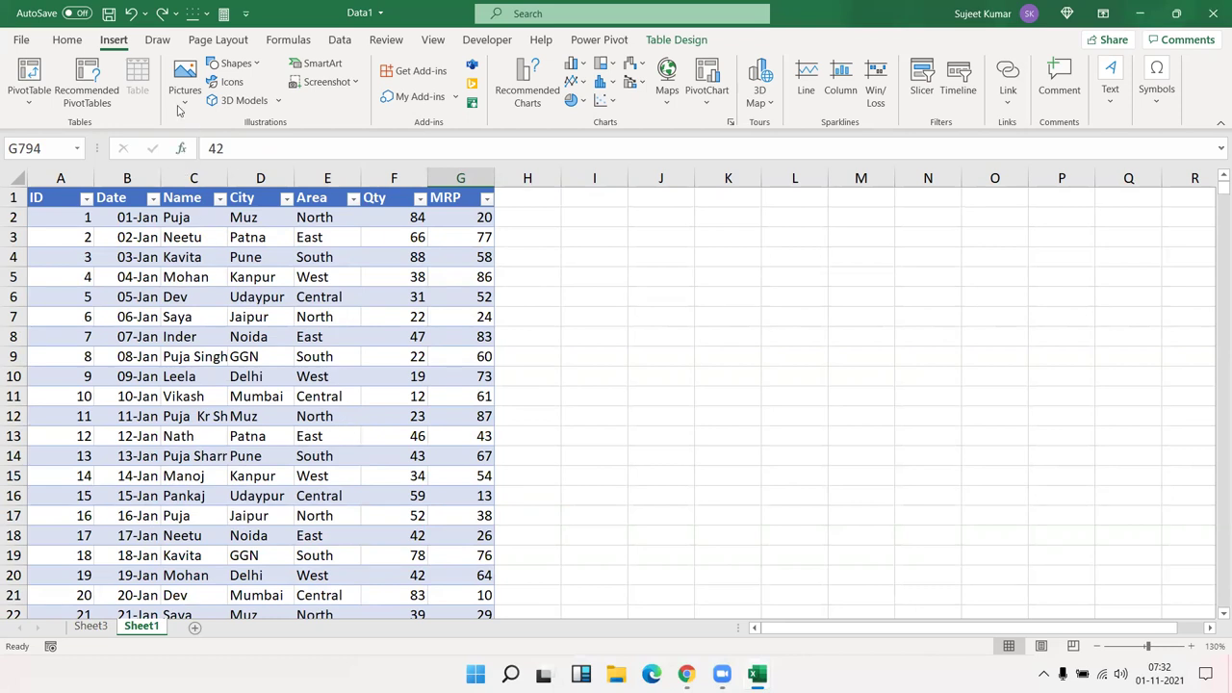
Convert the DATA1 table to a normal range and return to header cell A1.
{"action": "left_click", "coordinate": [677, 40]}
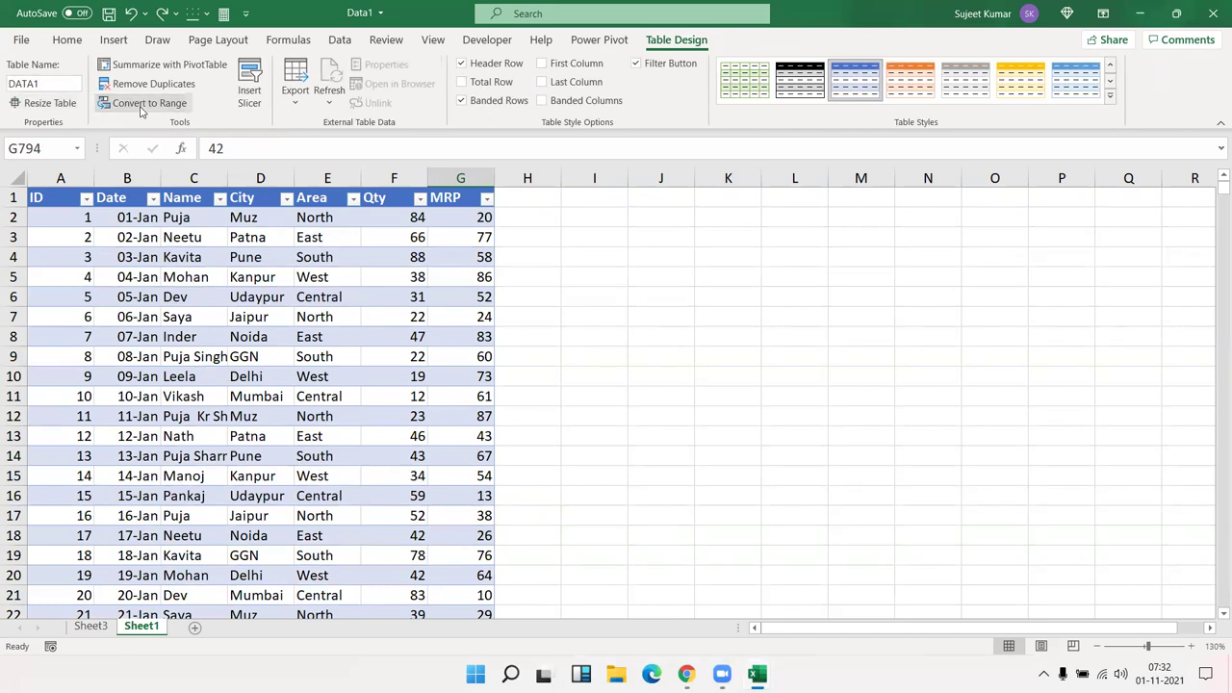
{"action": "left_click", "coordinate": [141, 106]}
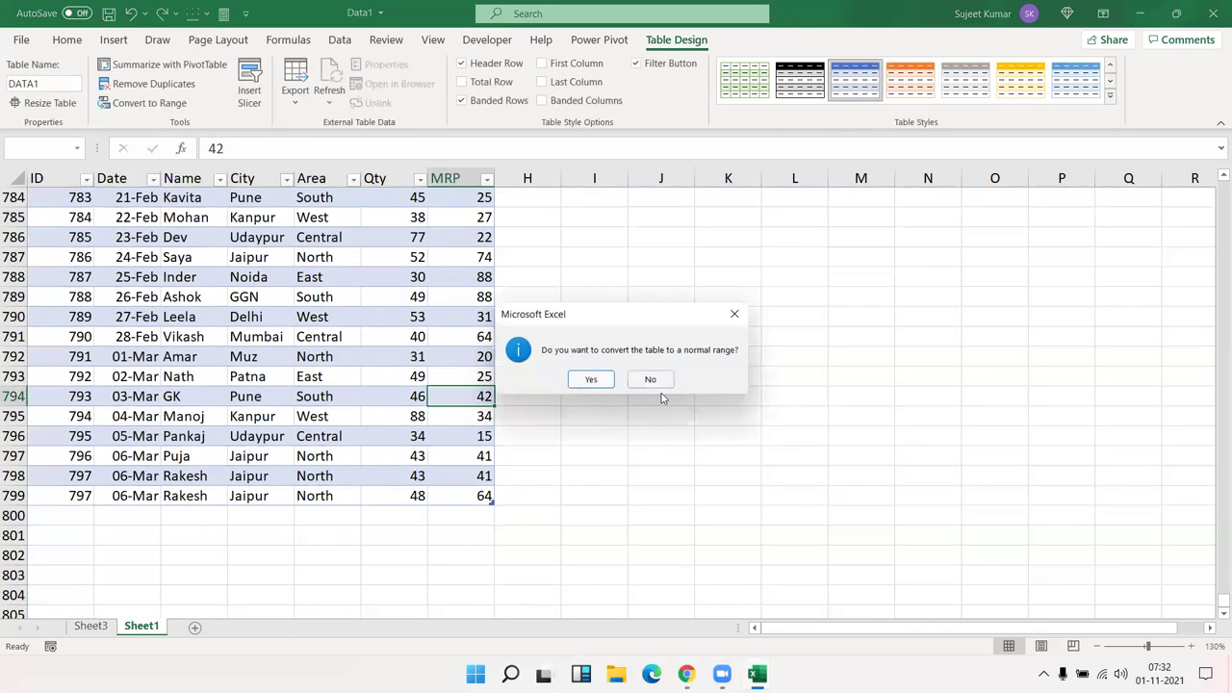
{"action": "left_click", "coordinate": [592, 379]}
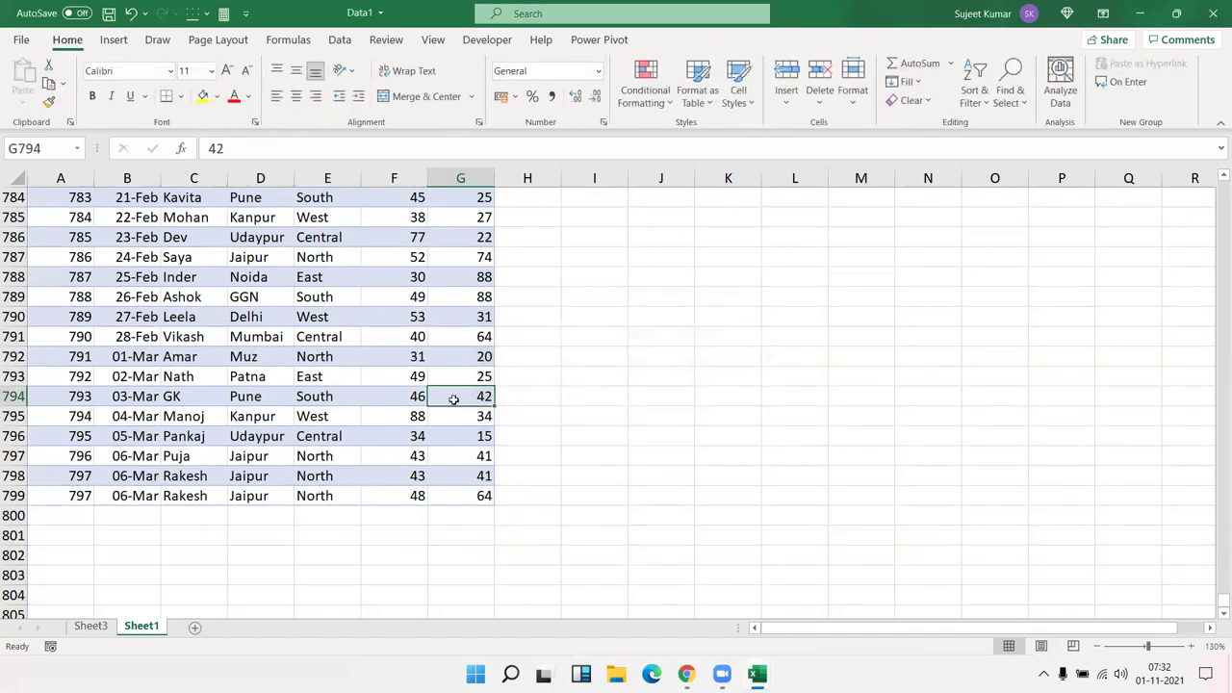
{"action": "key", "text": "ctrl+Up"}
{"action": "key", "text": "ctrl+Left"}
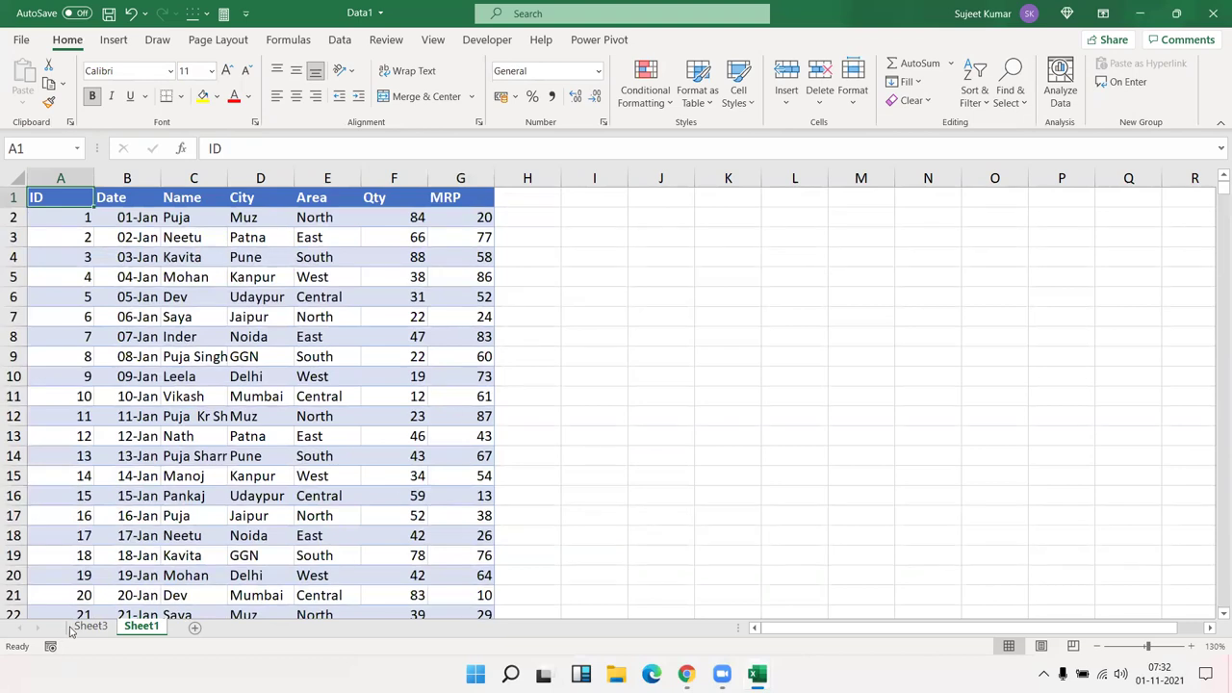
Permanently delete the old pivot sheet, Sheet3.
{"action": "left_click", "coordinate": [90, 626]}
{"action": "right_click", "coordinate": [91, 627]}
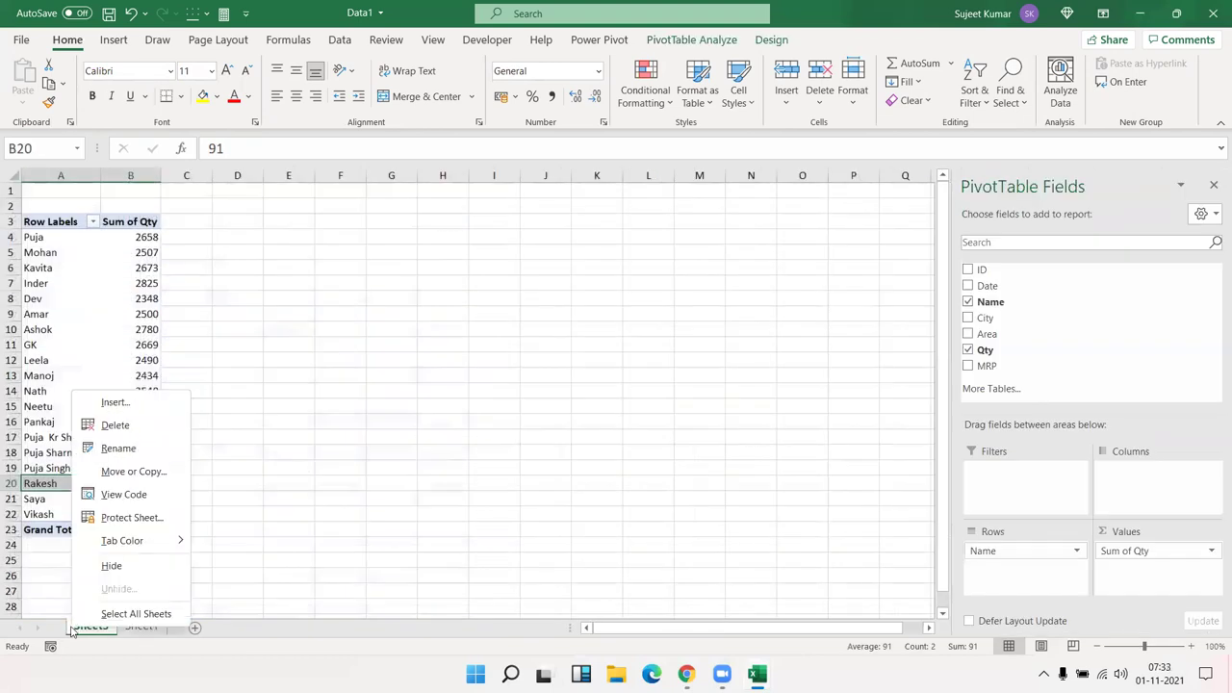
{"action": "left_click", "coordinate": [115, 425]}
{"action": "left_click", "coordinate": [591, 379]}
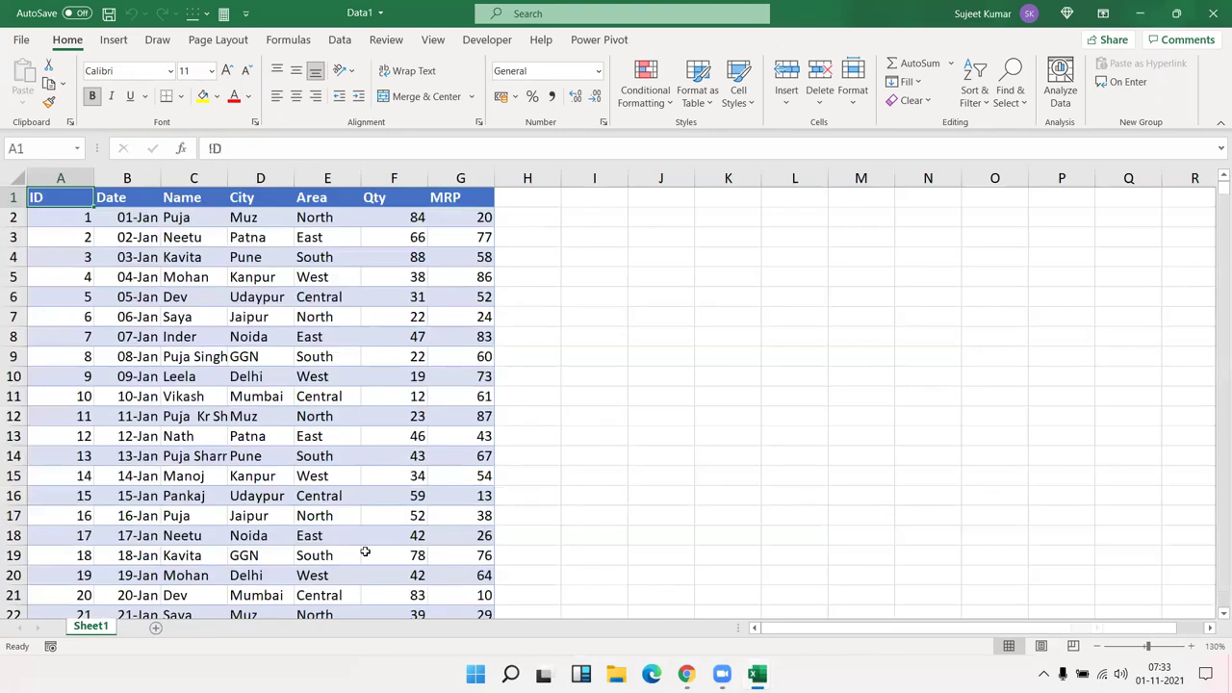
Add a blank Sheet4 and save the workbook.
{"action": "left_click", "coordinate": [145, 628]}
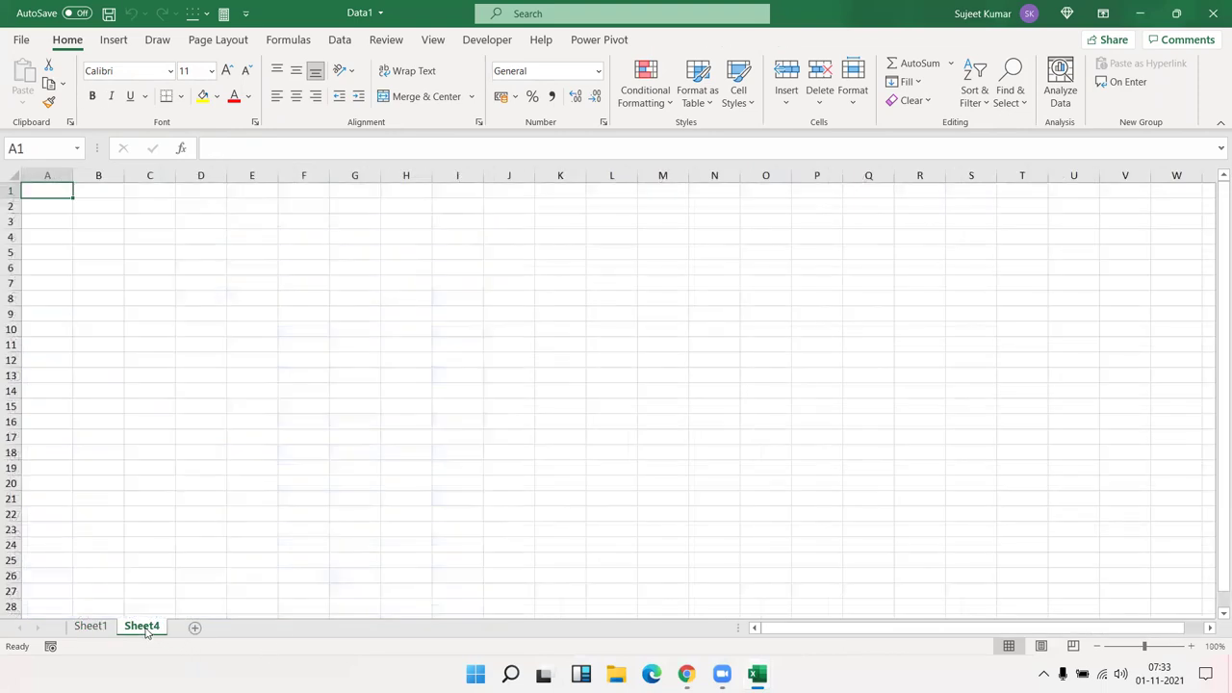
{"action": "key", "text": "ctrl+s"}
{"action": "left_click", "coordinate": [102, 627]}
{"action": "left_click", "coordinate": [140, 627]}
Start a PivotTable from a table/range, cancel it, and bring up the other data source choices.
{"action": "left_click", "coordinate": [114, 42]}
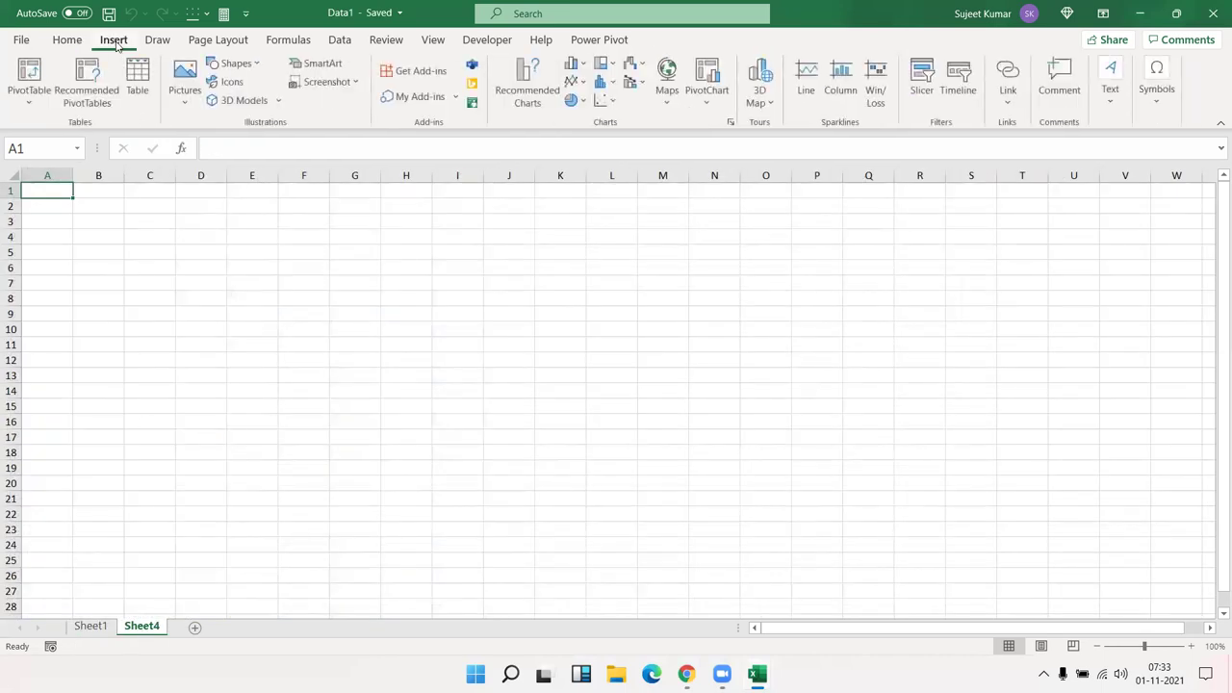
{"action": "left_click", "coordinate": [41, 75]}
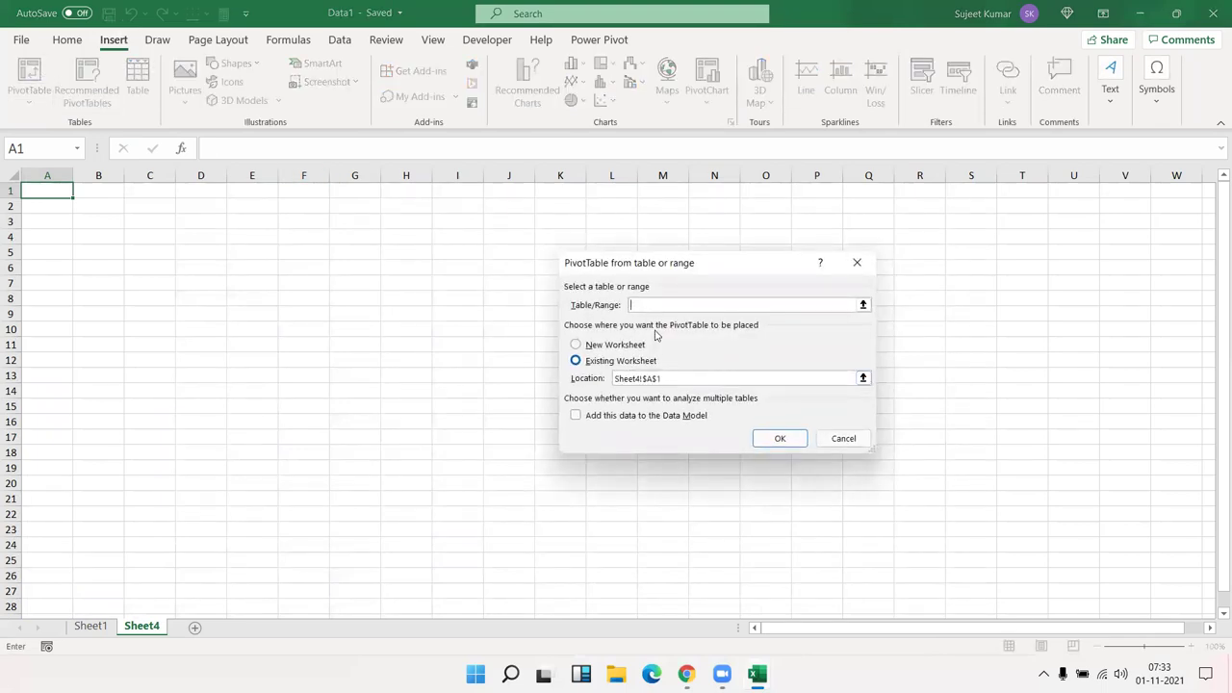
{"action": "left_click", "coordinate": [842, 443]}
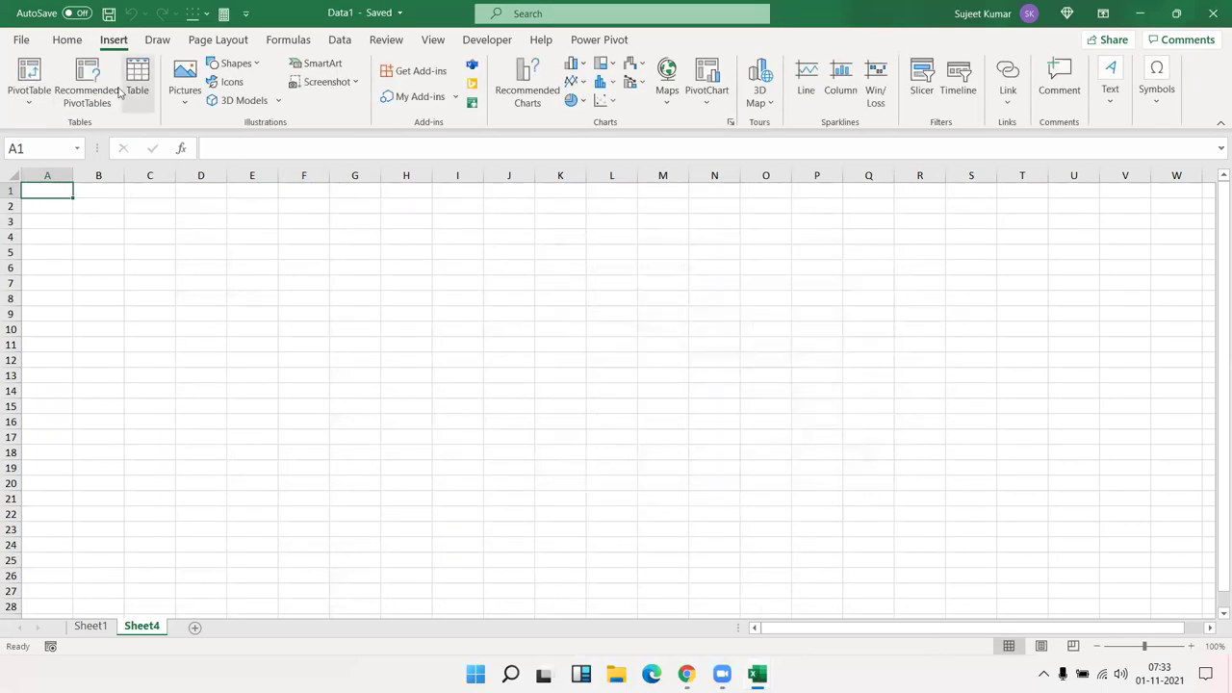
{"action": "left_click", "coordinate": [29, 106]}
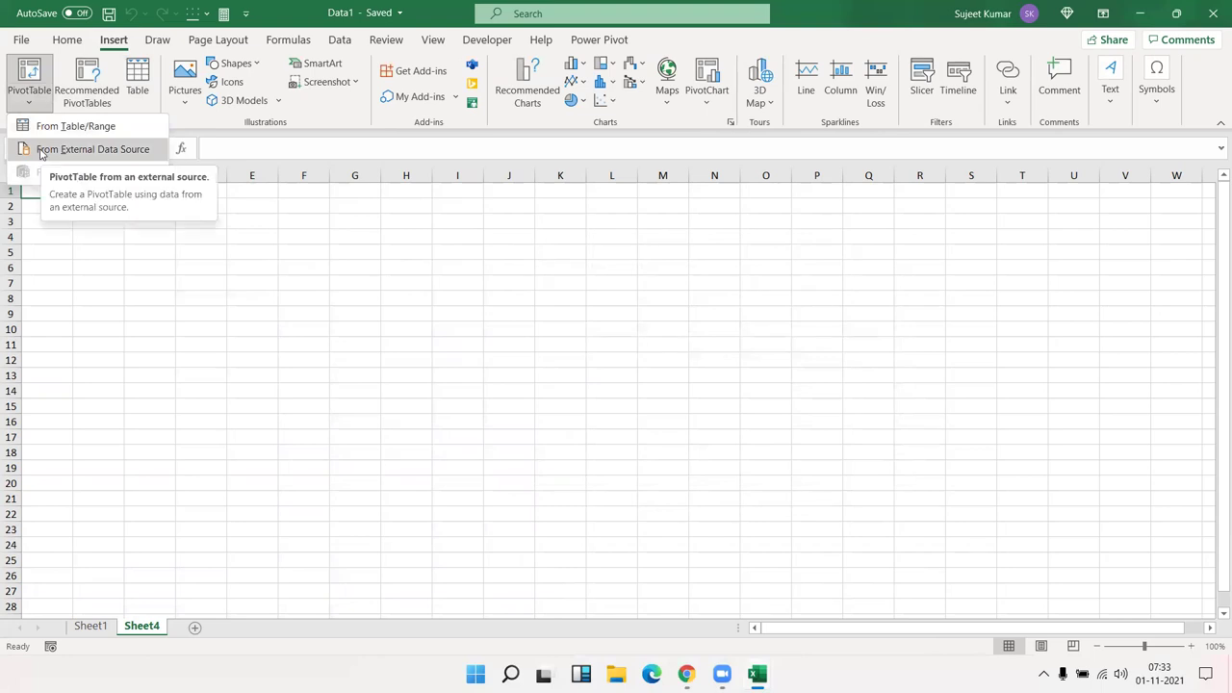
Source the pivot externally from Desktop\Data1's Sheet1$ table as connection Data1, output at Sheet4!$A$1.
{"action": "left_click", "coordinate": [41, 151]}
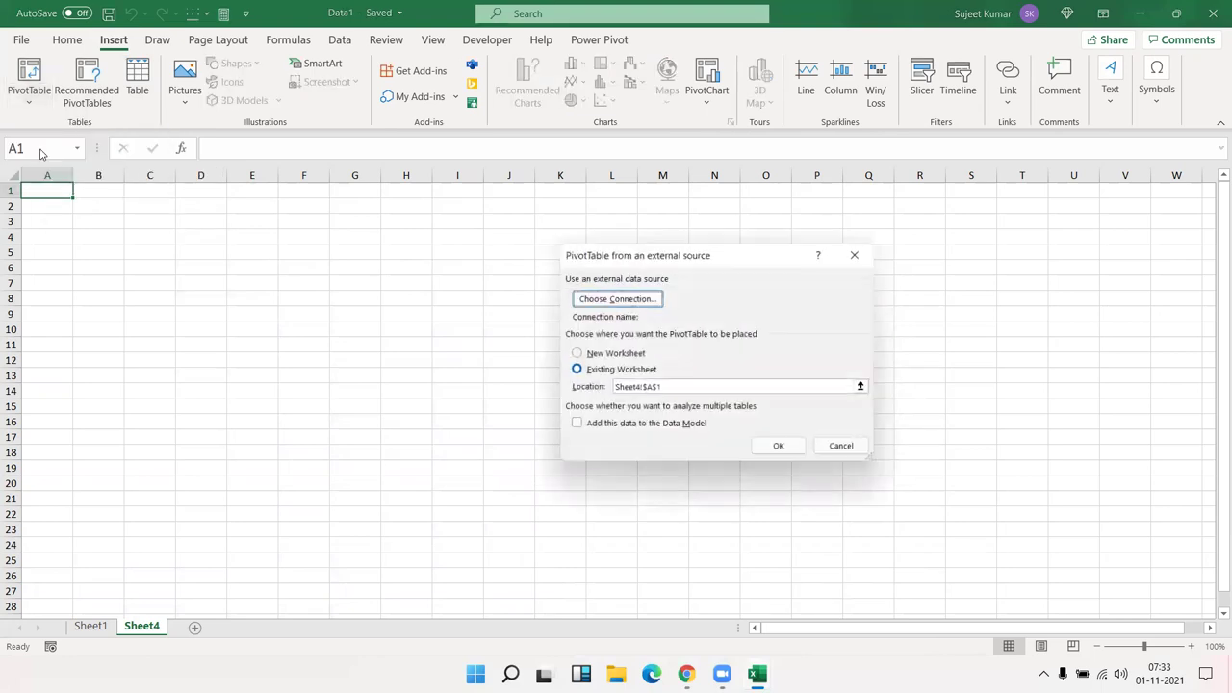
{"action": "left_click", "coordinate": [617, 301]}
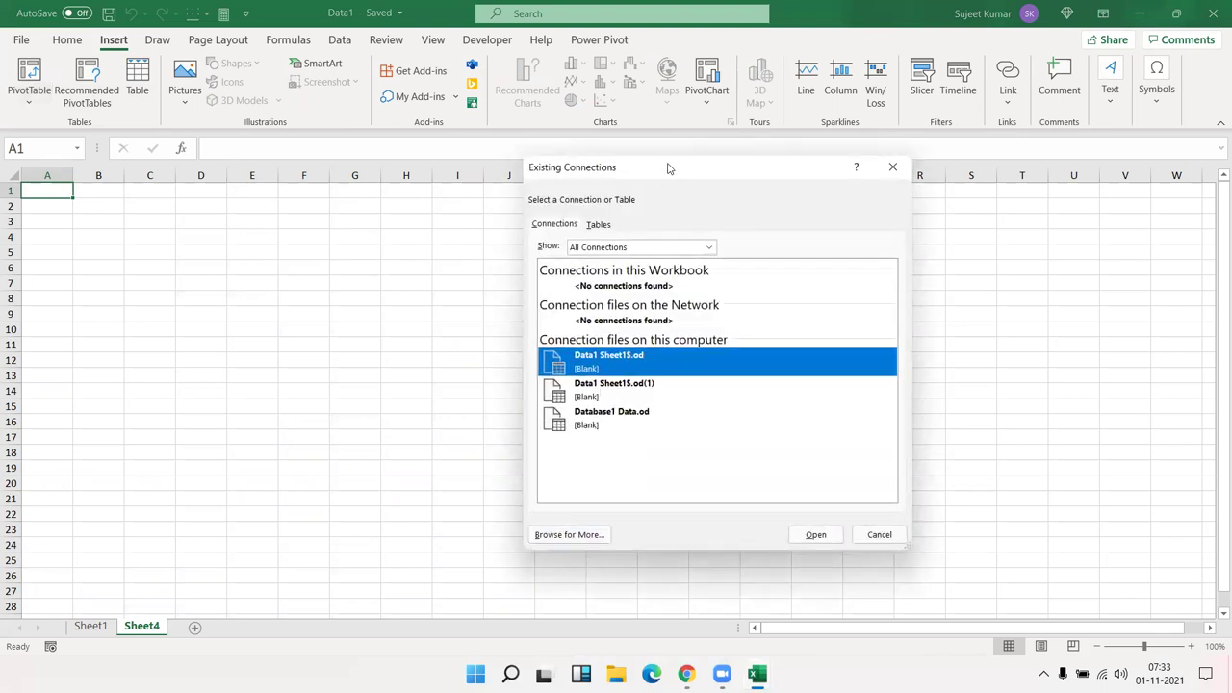
{"action": "left_click_drag", "start_coordinate": [669, 168], "coordinate": [319, 148]}
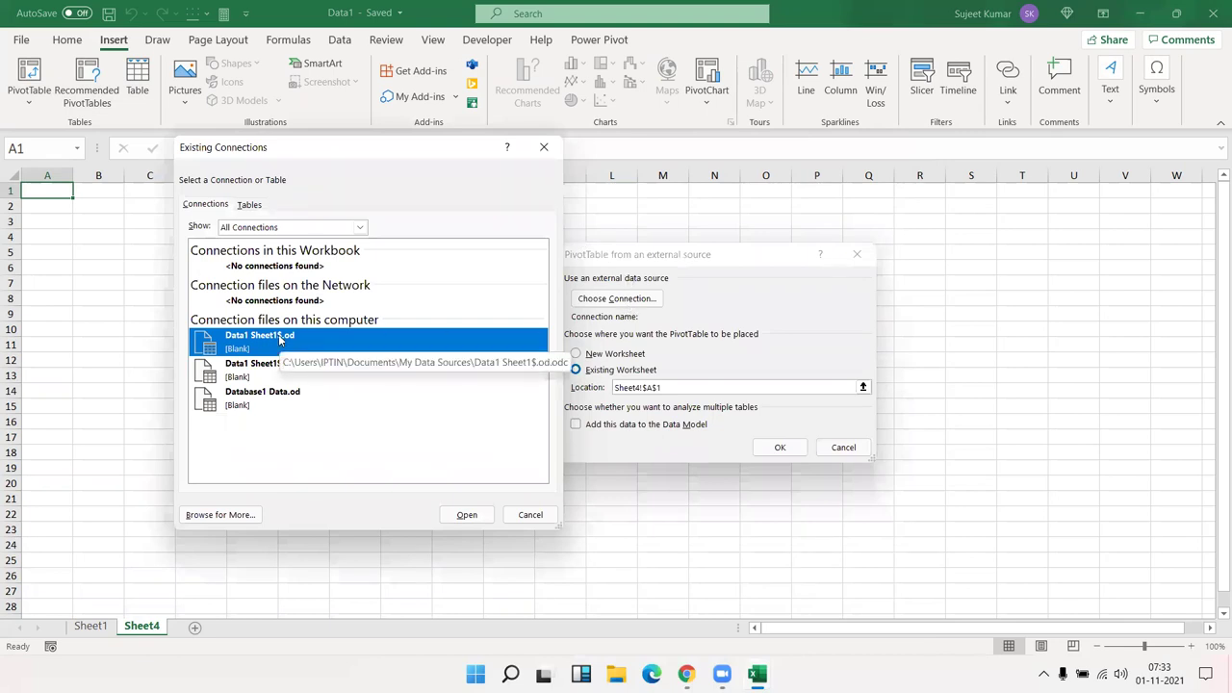
{"action": "left_click", "coordinate": [226, 515]}
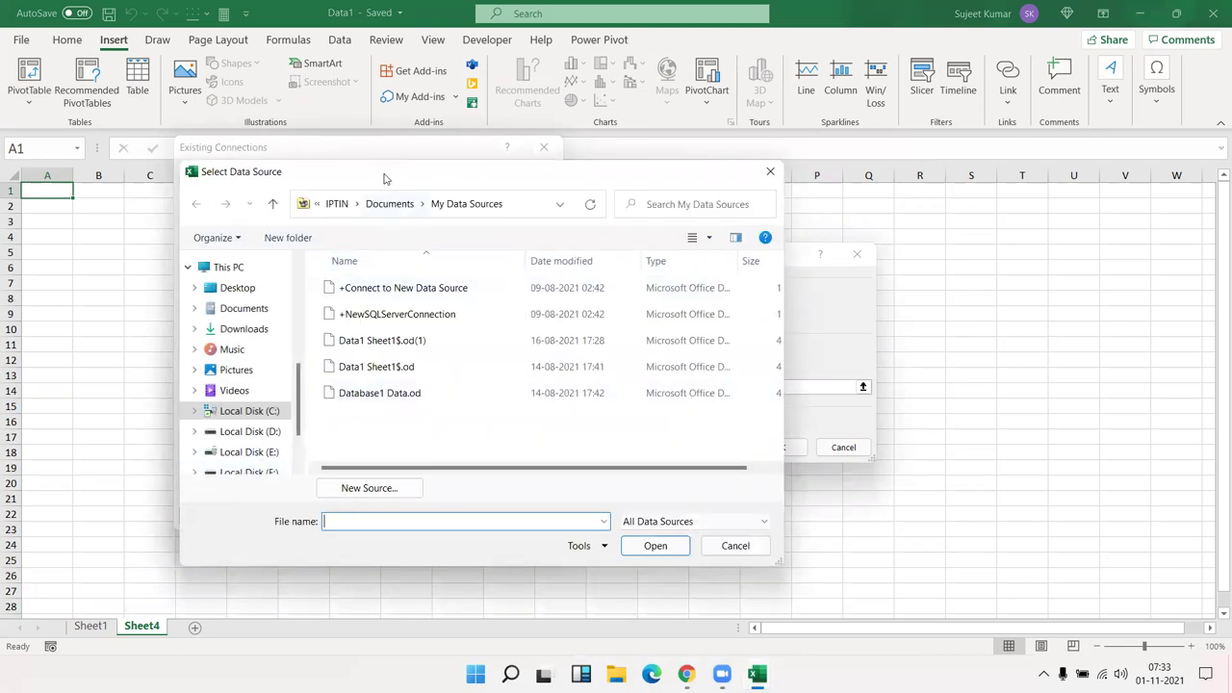
{"action": "left_click_drag", "start_coordinate": [387, 178], "coordinate": [679, 187]}
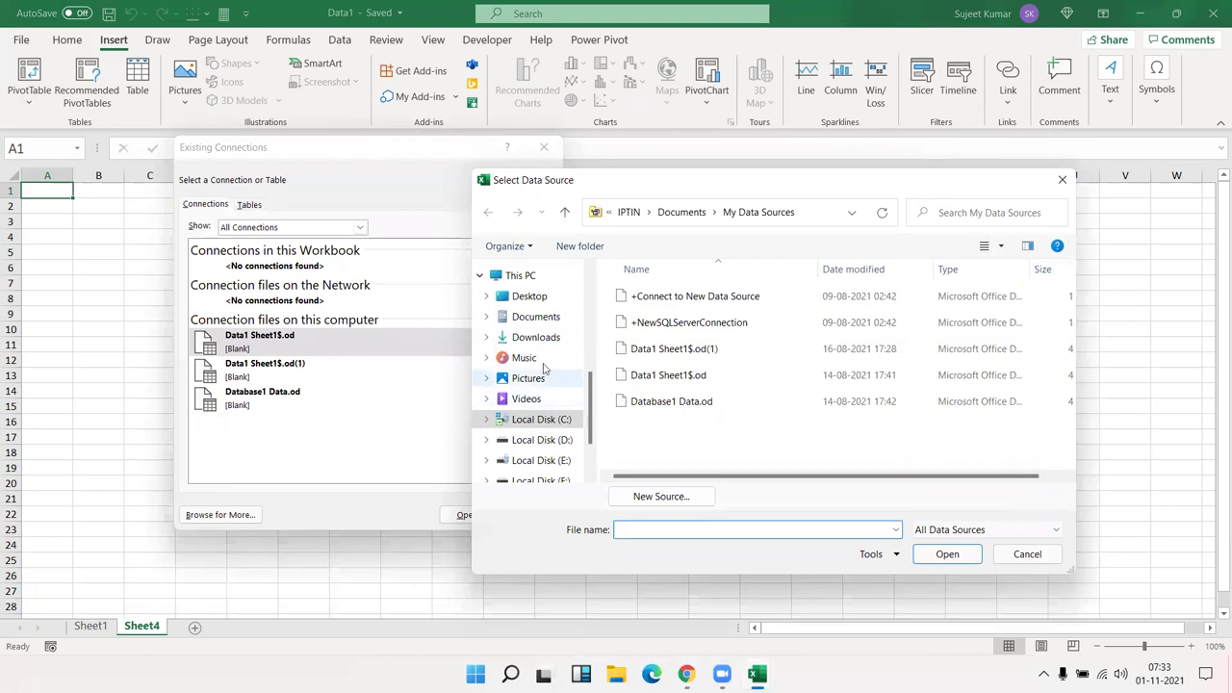
{"action": "left_click", "coordinate": [530, 295]}
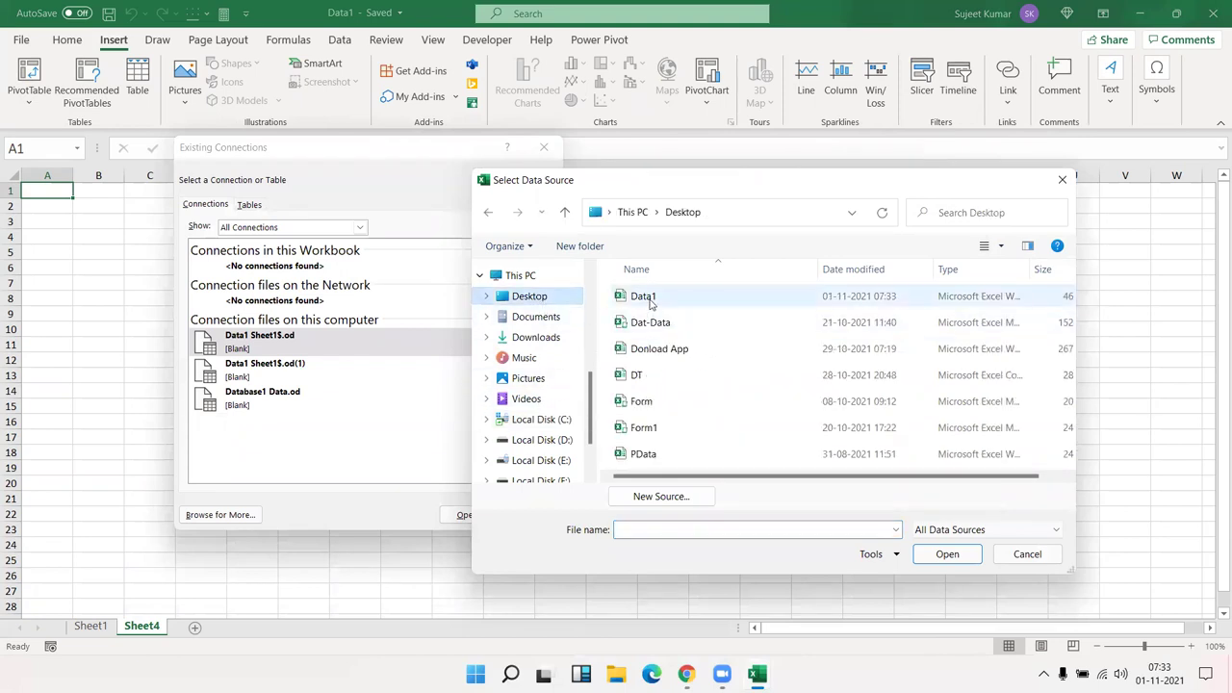
{"action": "left_click", "coordinate": [650, 302]}
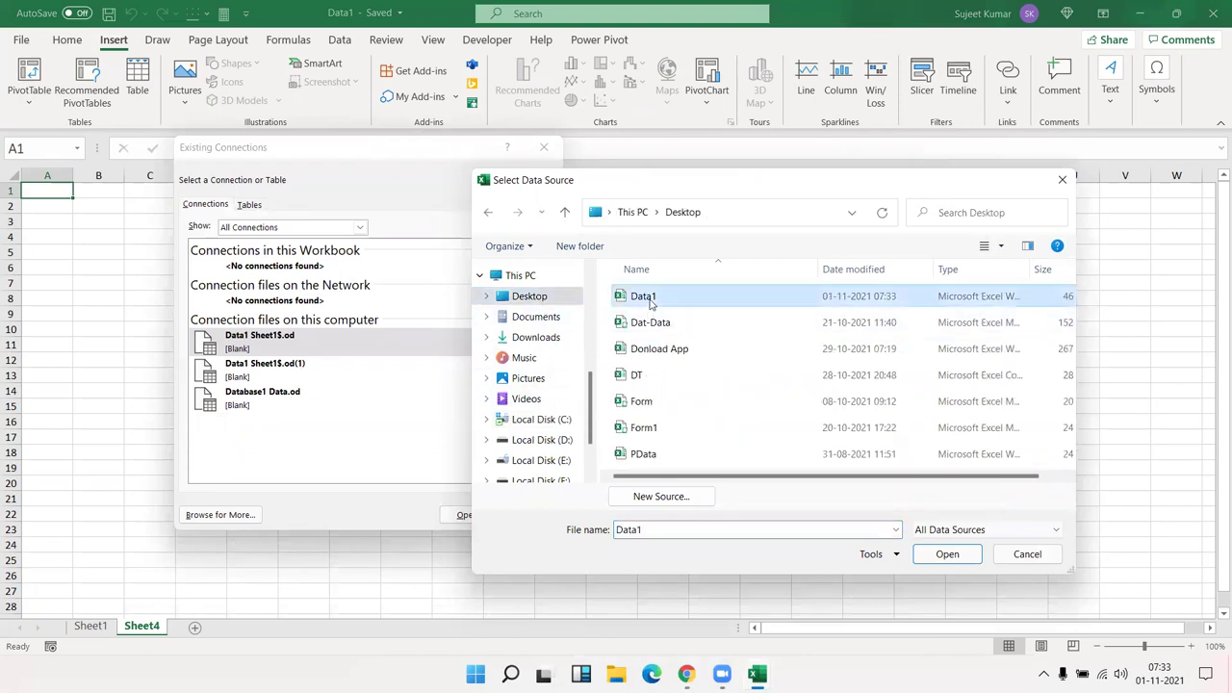
{"action": "left_click", "coordinate": [944, 562]}
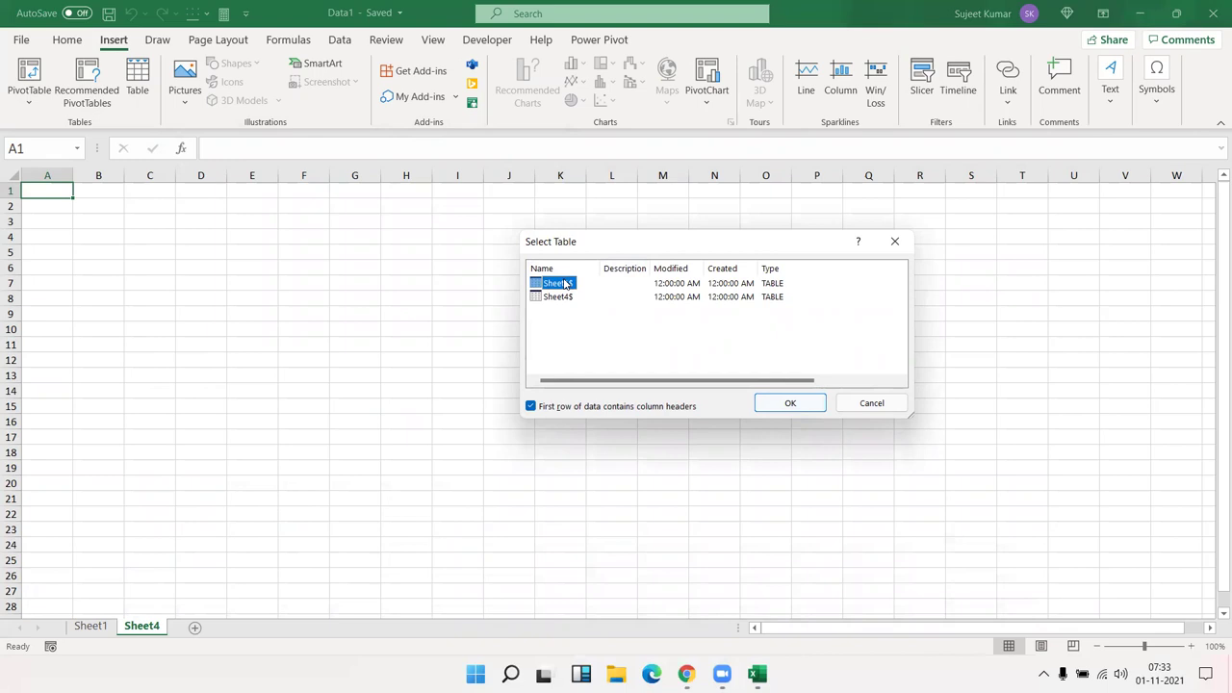
{"action": "left_click", "coordinate": [792, 405]}
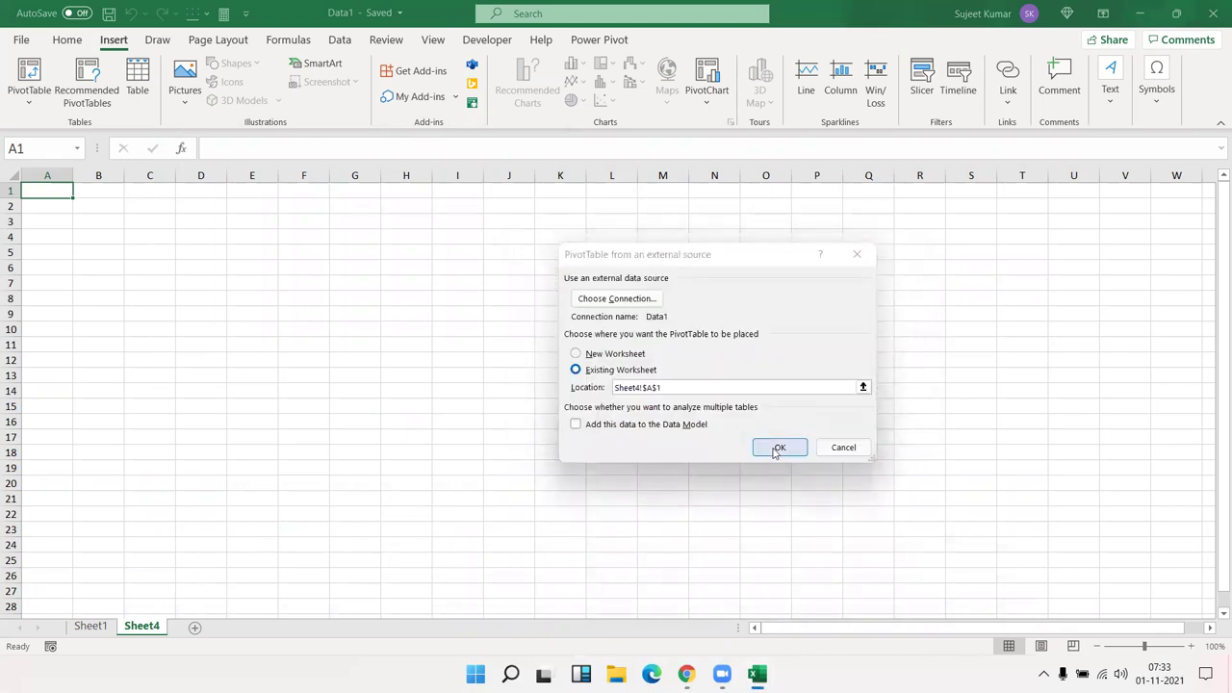
Place the pivot at Sheet4 A1 with Name in rows, then go to the first empty row on Sheet1.
{"action": "left_click", "coordinate": [777, 449]}
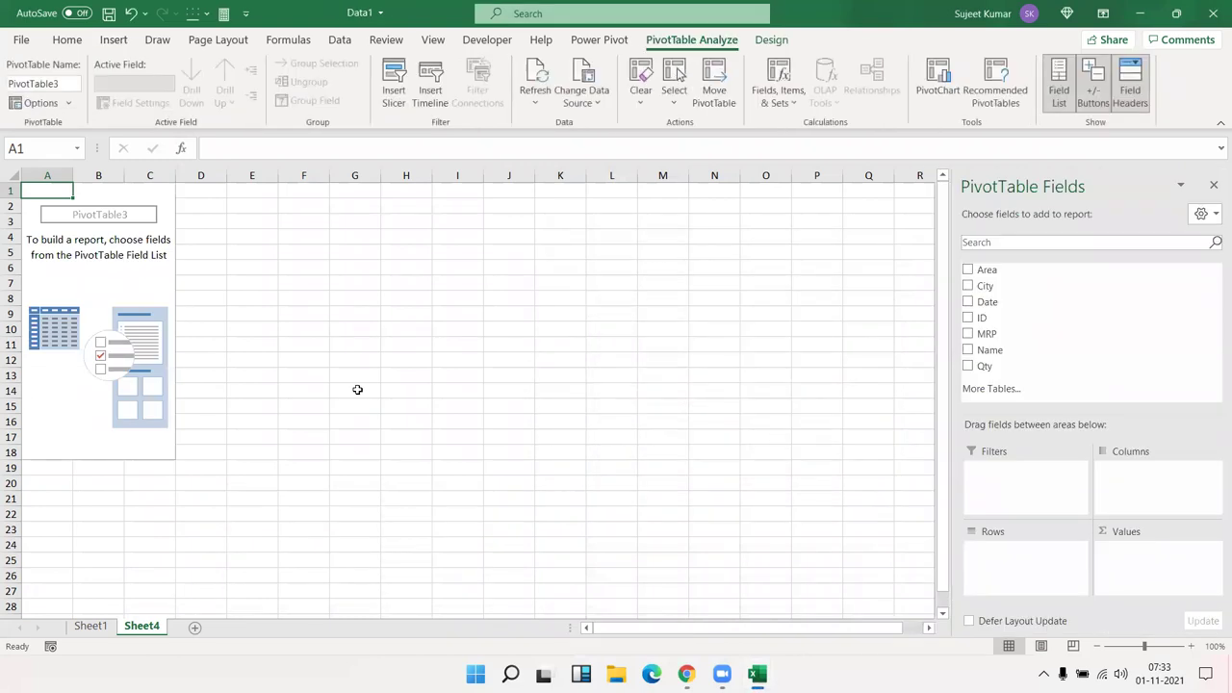
{"action": "mouse_move", "coordinate": [1001, 349]}
{"action": "left_mouse_down"}
{"action": "mouse_move", "coordinate": [1055, 415]}
{"action": "mouse_move", "coordinate": [1029, 559]}
{"action": "mouse_move", "coordinate": [1187, 599]}
{"action": "left_mouse_up"}
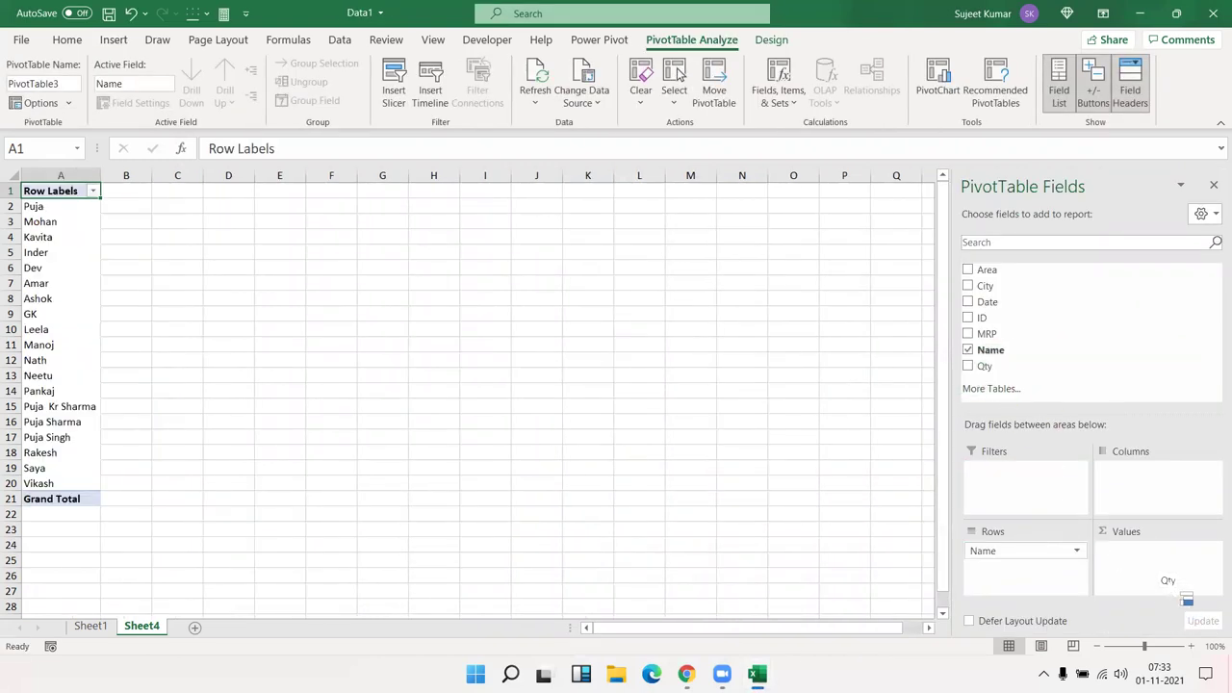
{"action": "left_click", "coordinate": [104, 627]}
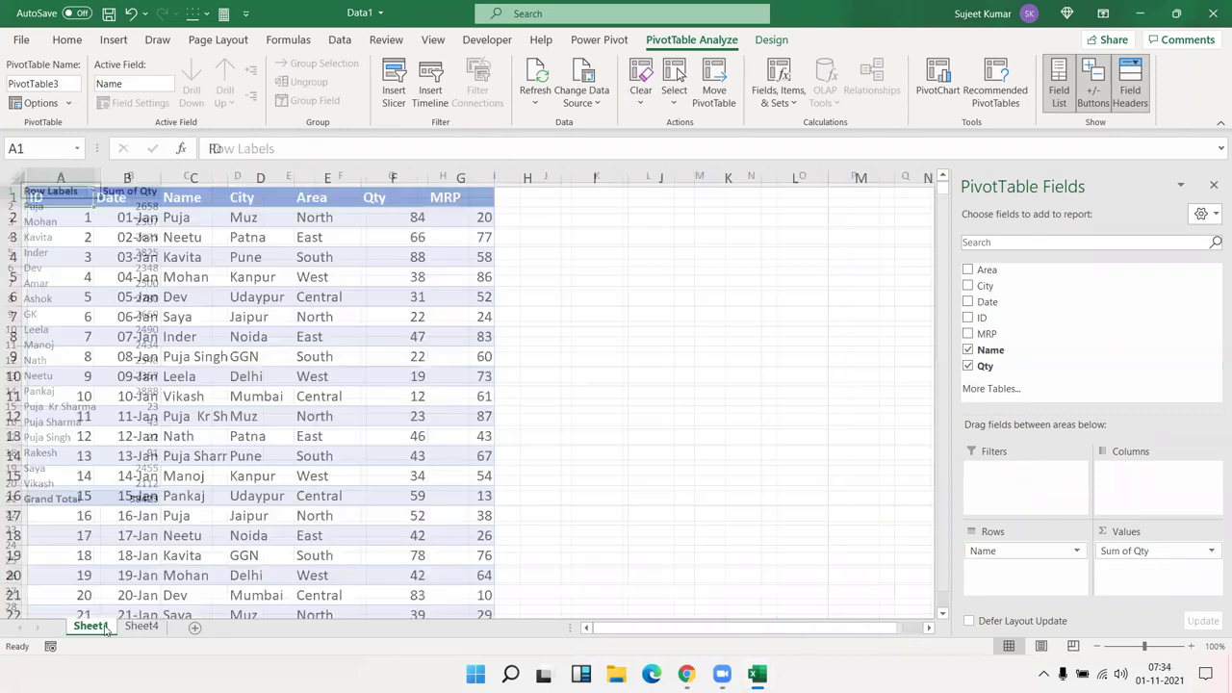
{"action": "left_click", "coordinate": [76, 553]}
{"action": "key", "text": "ctrl+Down"}
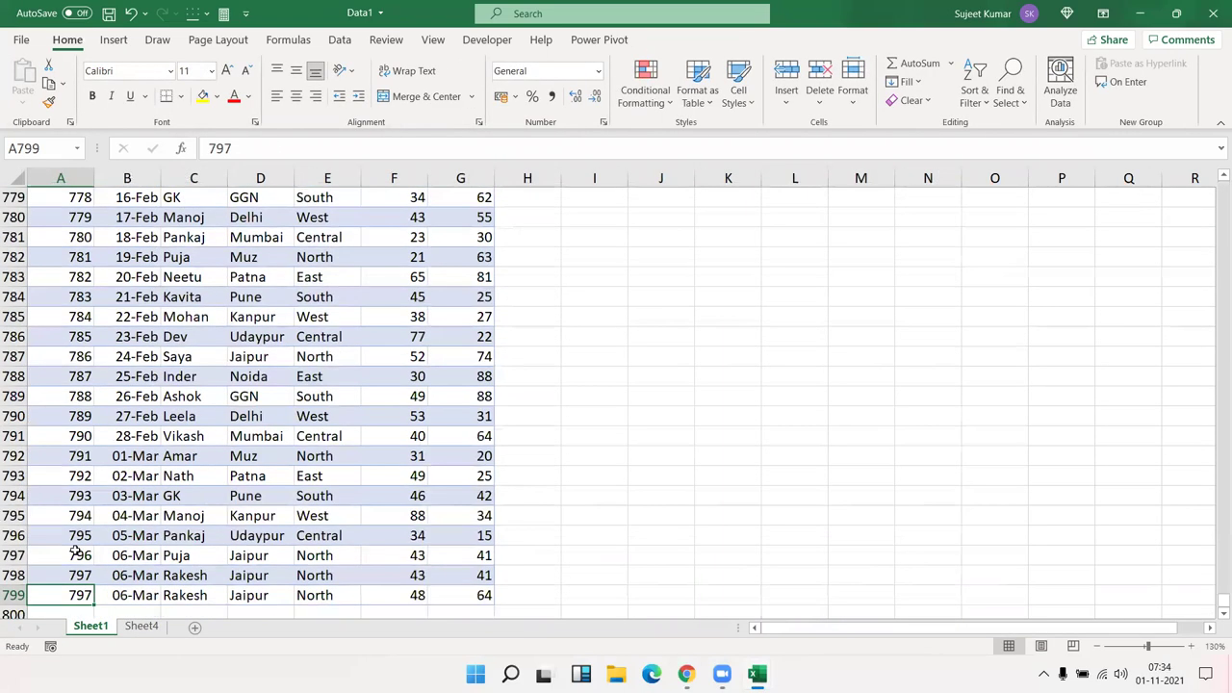
{"action": "key", "text": "Down"}
Enter record 798 with a new name and Qty 50, copying date and other fields from above.
{"action": "type", "text": "798"}
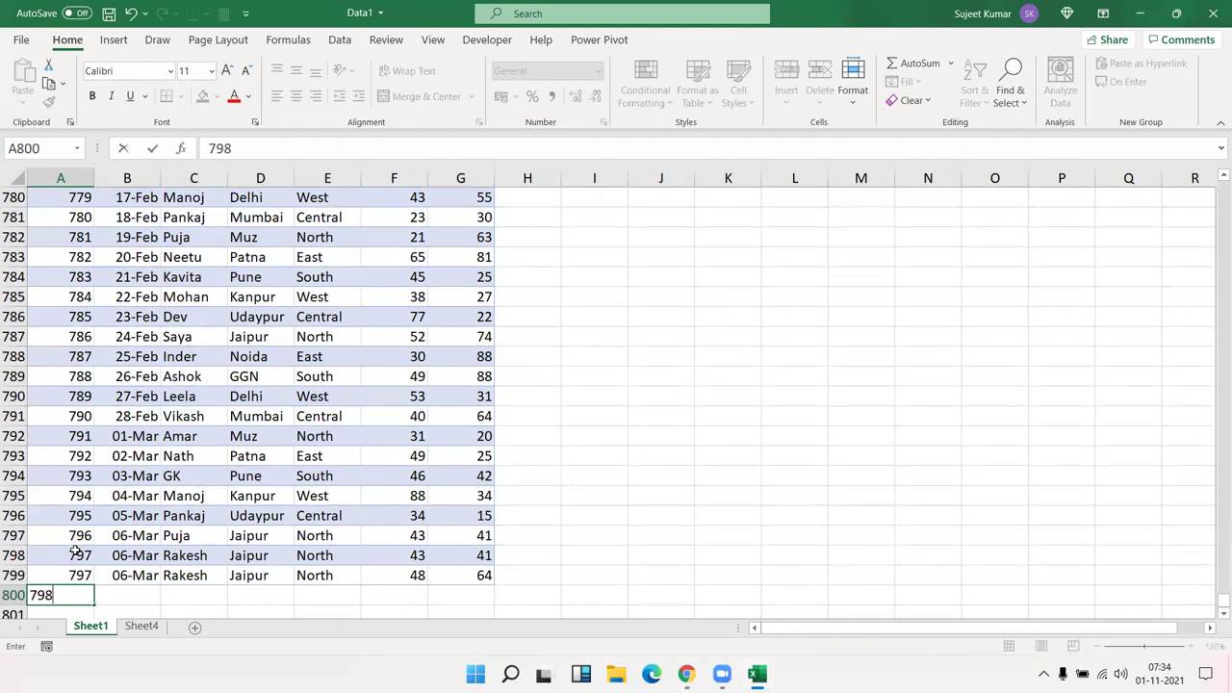
{"action": "key", "text": "Tab"}
{"action": "key", "text": "ctrl+d"}
{"action": "key", "text": "Tab"}
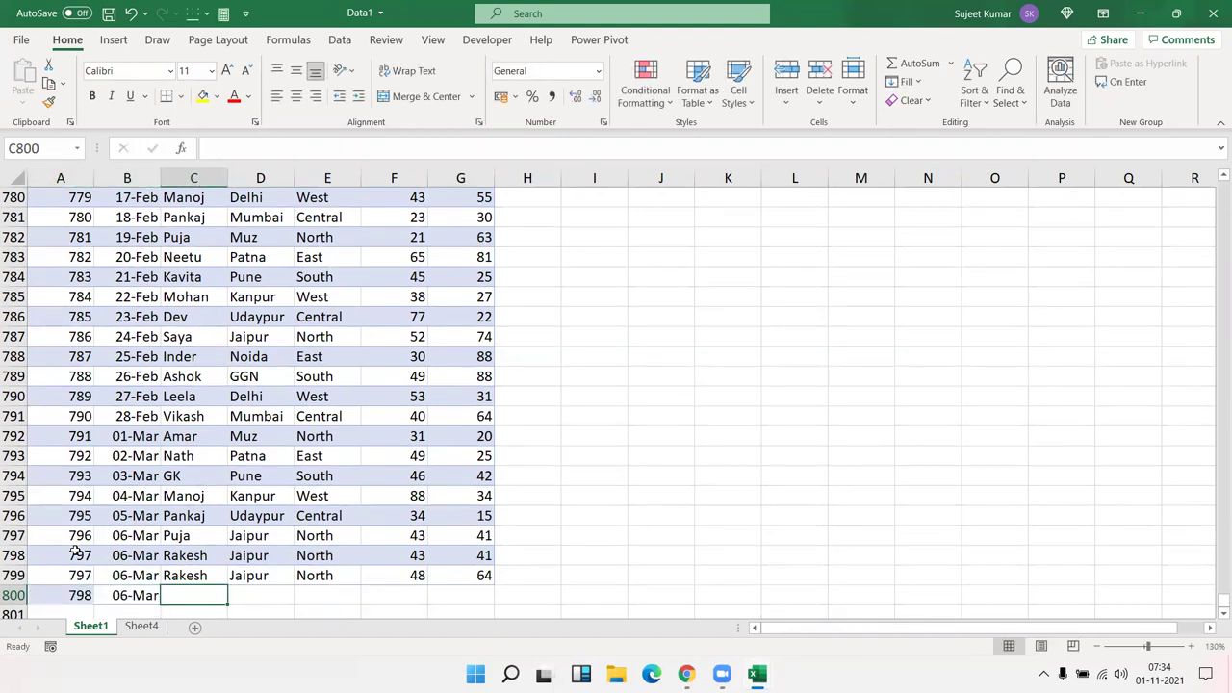
{"action": "type", "text": "Raje"}
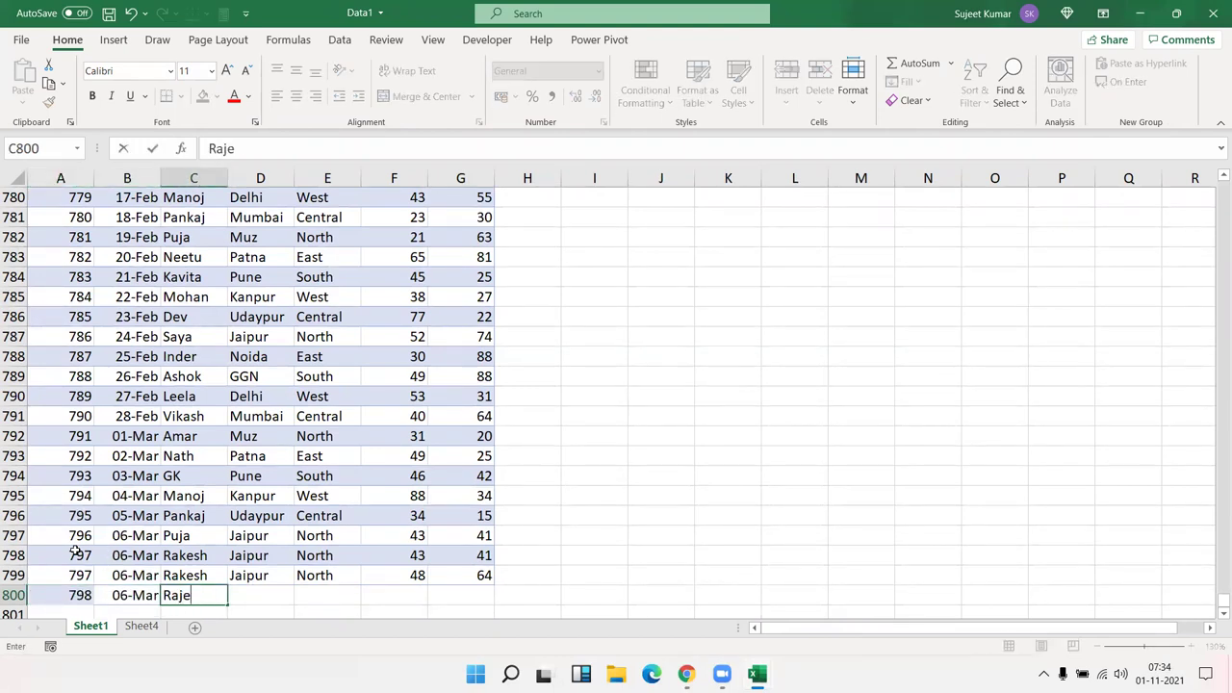
{"action": "type", "text": "sh"}
{"action": "key", "text": "Tab"}
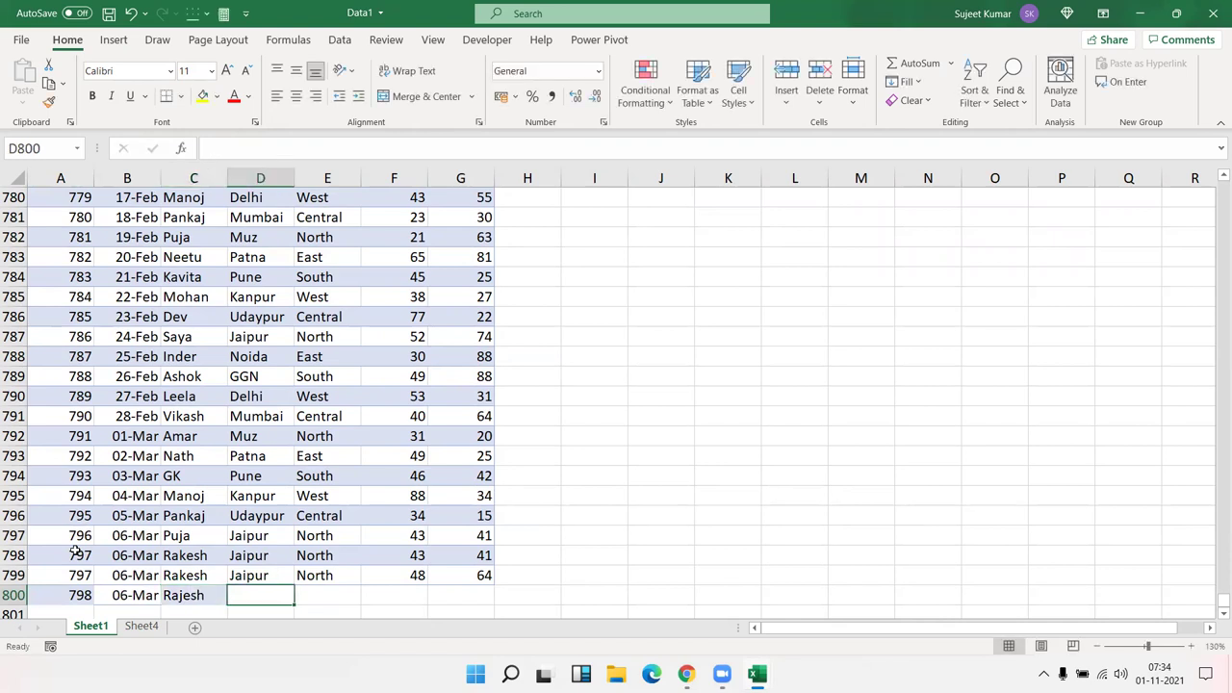
{"action": "key", "text": "shift+Right"}
{"action": "key", "text": "shift+Right"}
{"action": "key", "text": "shift+Right"}
{"action": "key", "text": "ctrl+d"}
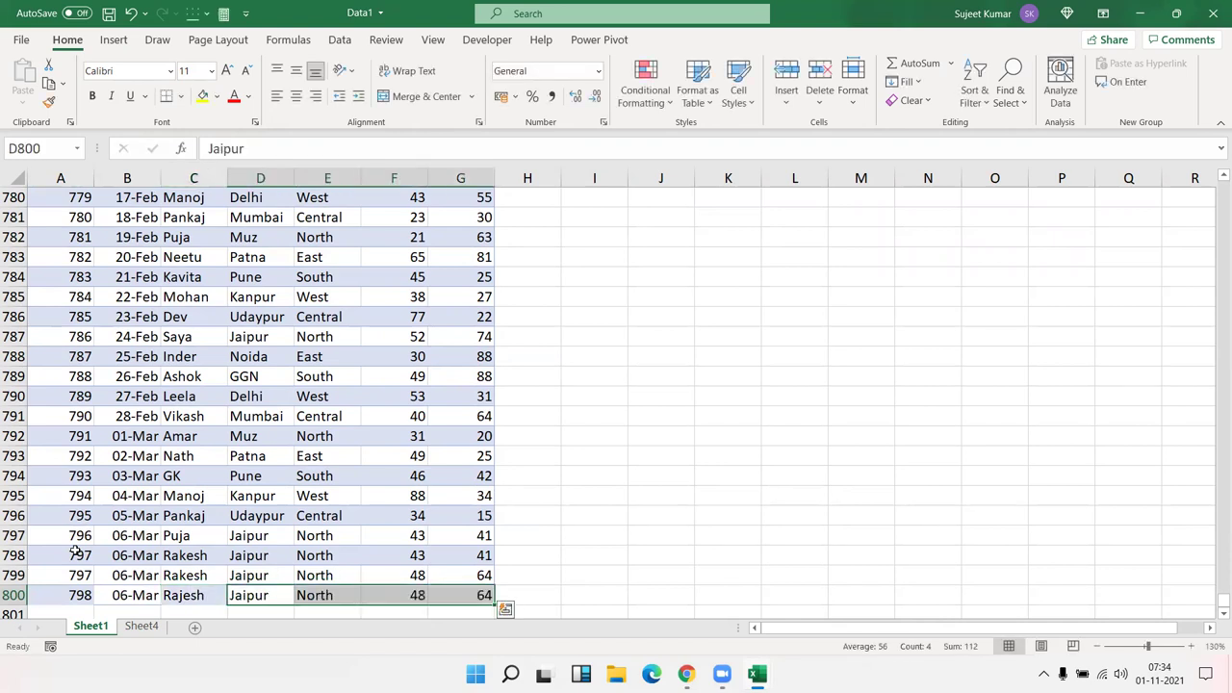
{"action": "key", "text": "Right"}
{"action": "key", "text": "Right"}
{"action": "type", "text": "50"}
{"action": "scroll", "coordinate": [10, 510], "scroll_direction": "up", "scroll_amount": 4}
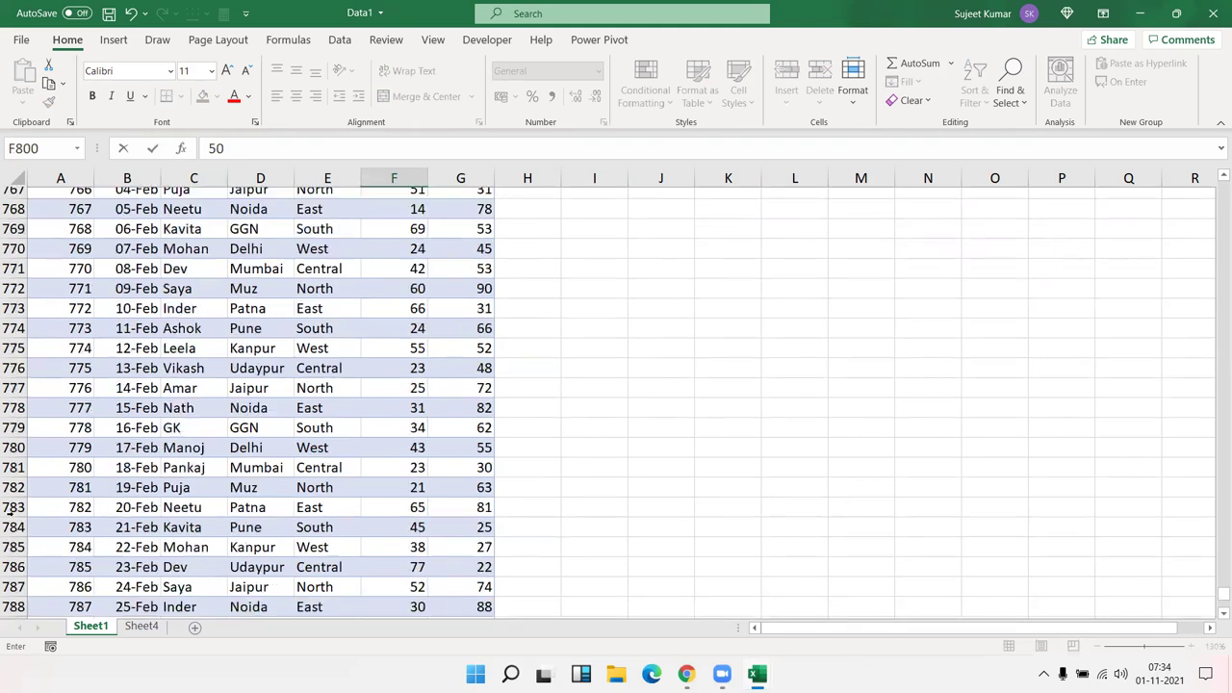
{"action": "scroll", "coordinate": [9, 510], "scroll_direction": "up", "scroll_amount": 3}
Refresh the Sheet4 pivot so the new record shows 50 and the Grand Total becomes 38473.
{"action": "left_click", "coordinate": [183, 485]}
{"action": "left_click", "coordinate": [140, 631]}
{"action": "right_click", "coordinate": [114, 332]}
{"action": "left_click", "coordinate": [149, 416]}
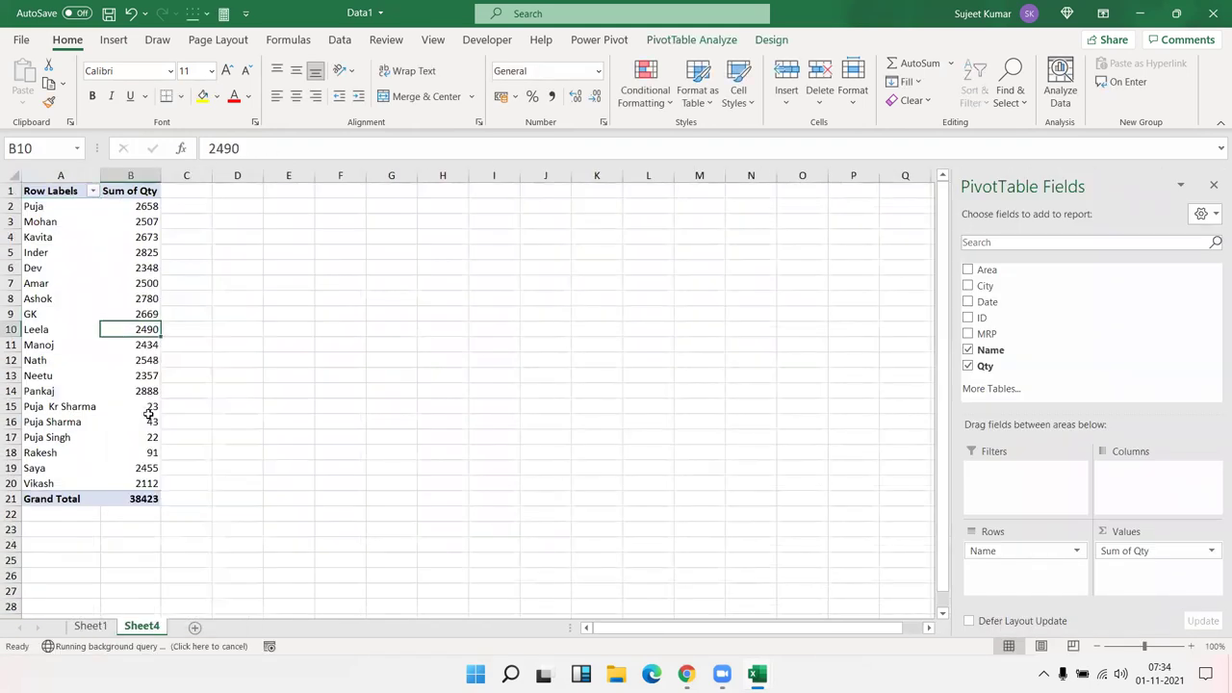
{"action": "left_click_drag", "start_coordinate": [149, 498], "coordinate": [62, 502]}
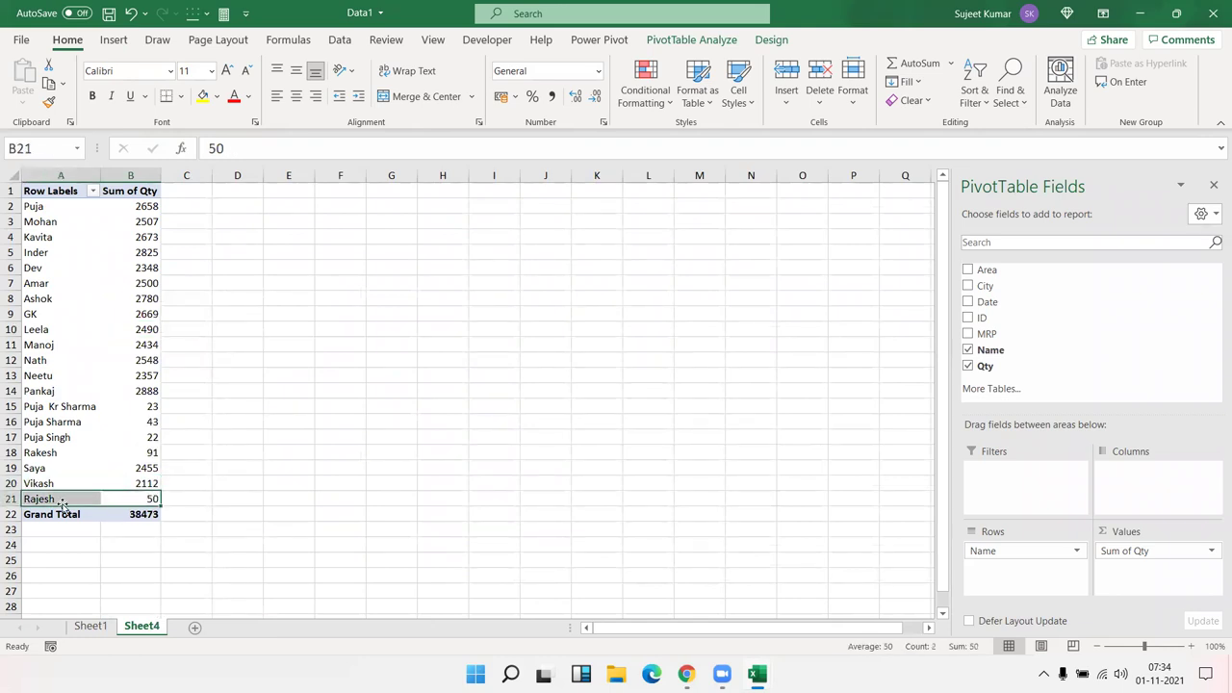
{"action": "right_click", "coordinate": [109, 347]}
{"action": "key", "text": "Escape"}
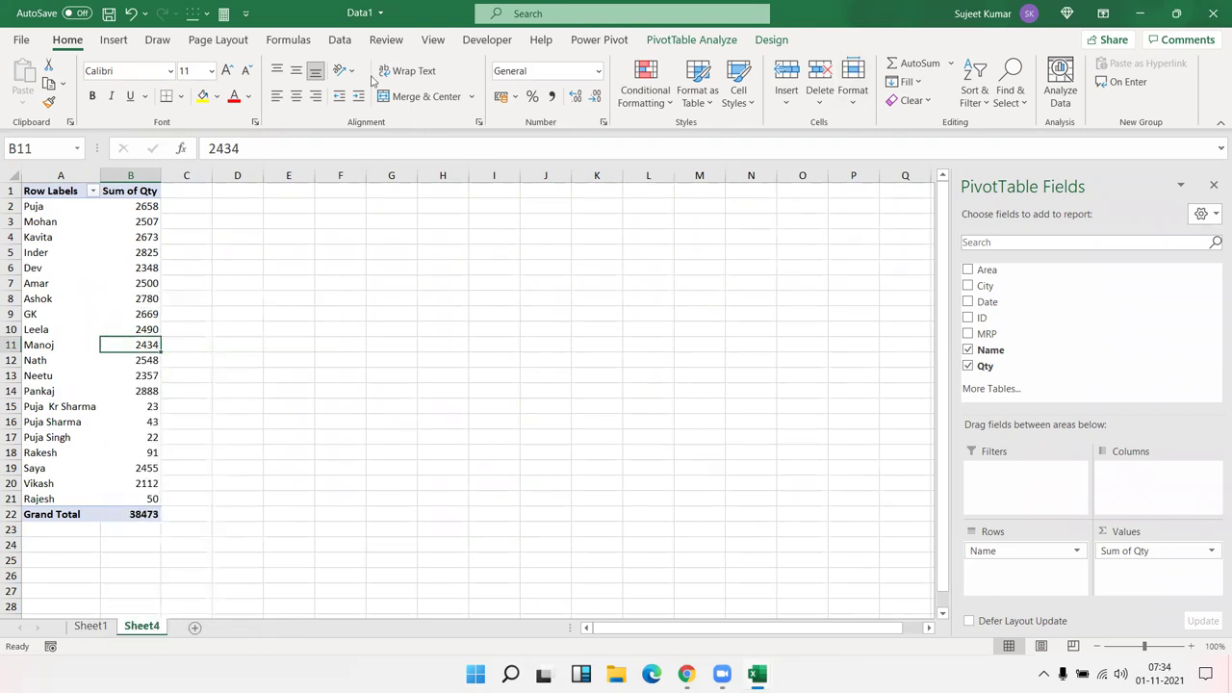
{"action": "left_click", "coordinate": [349, 42]}
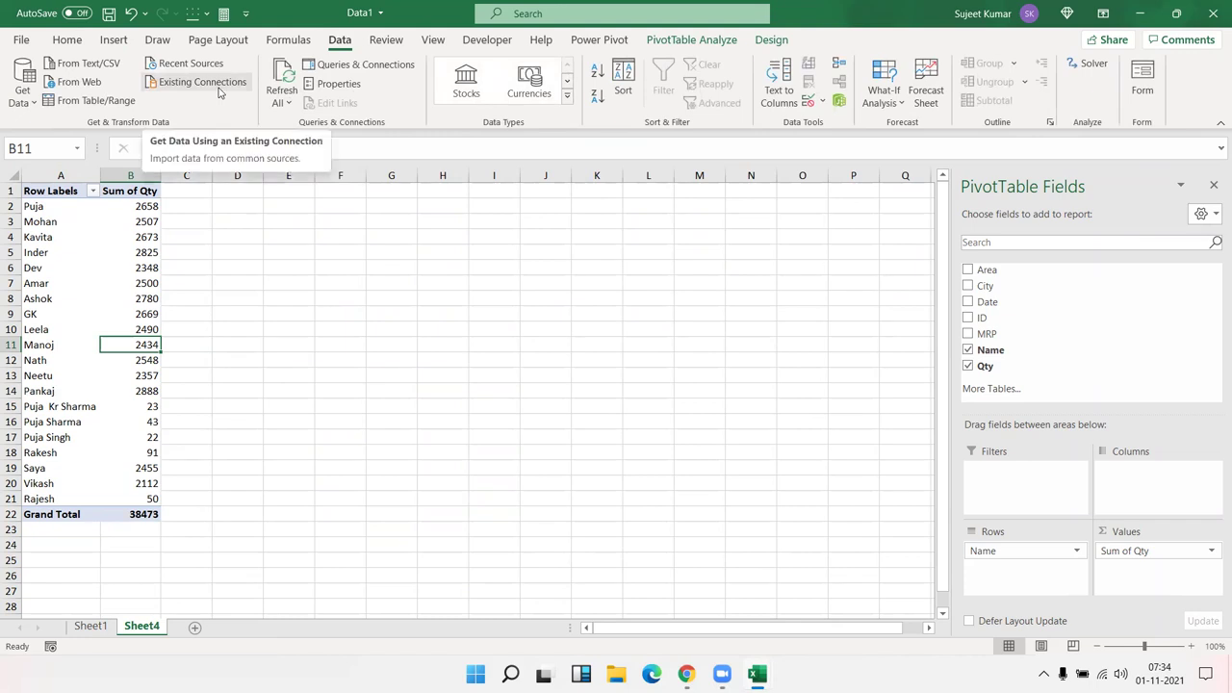
Inspect the Data1 connection's properties in Queries & Connections, then close the dialog and pane.
{"action": "left_click", "coordinate": [358, 70]}
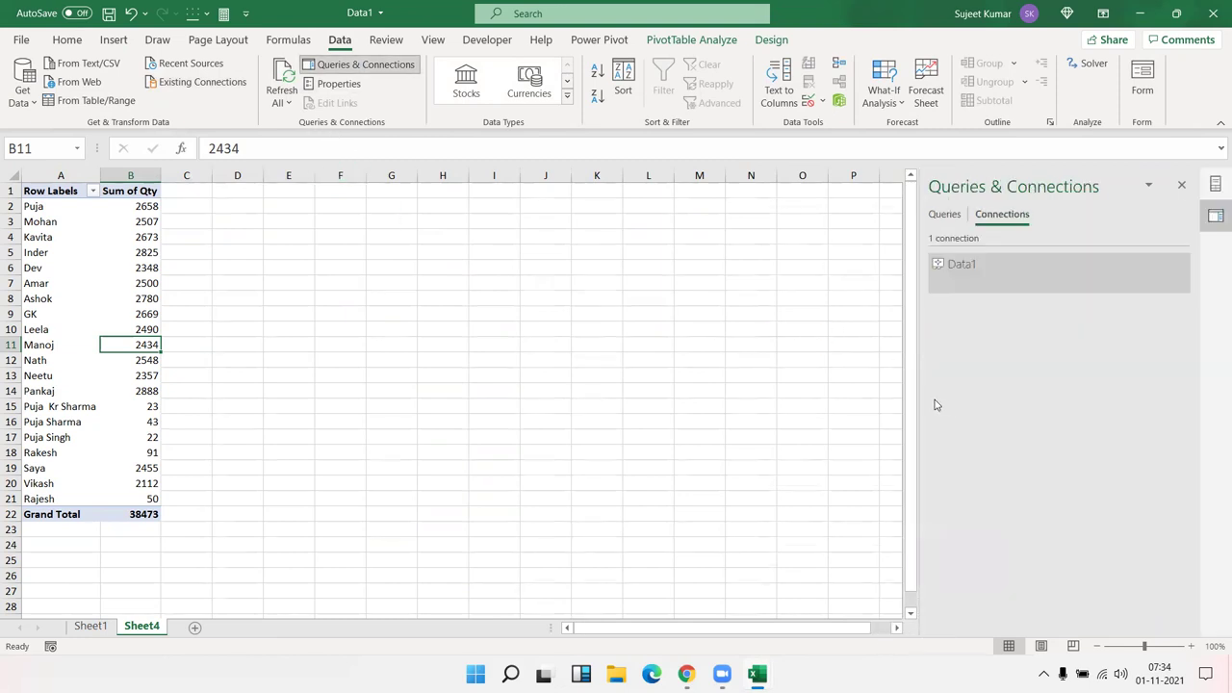
{"action": "right_click", "coordinate": [969, 265]}
{"action": "left_click", "coordinate": [1013, 305]}
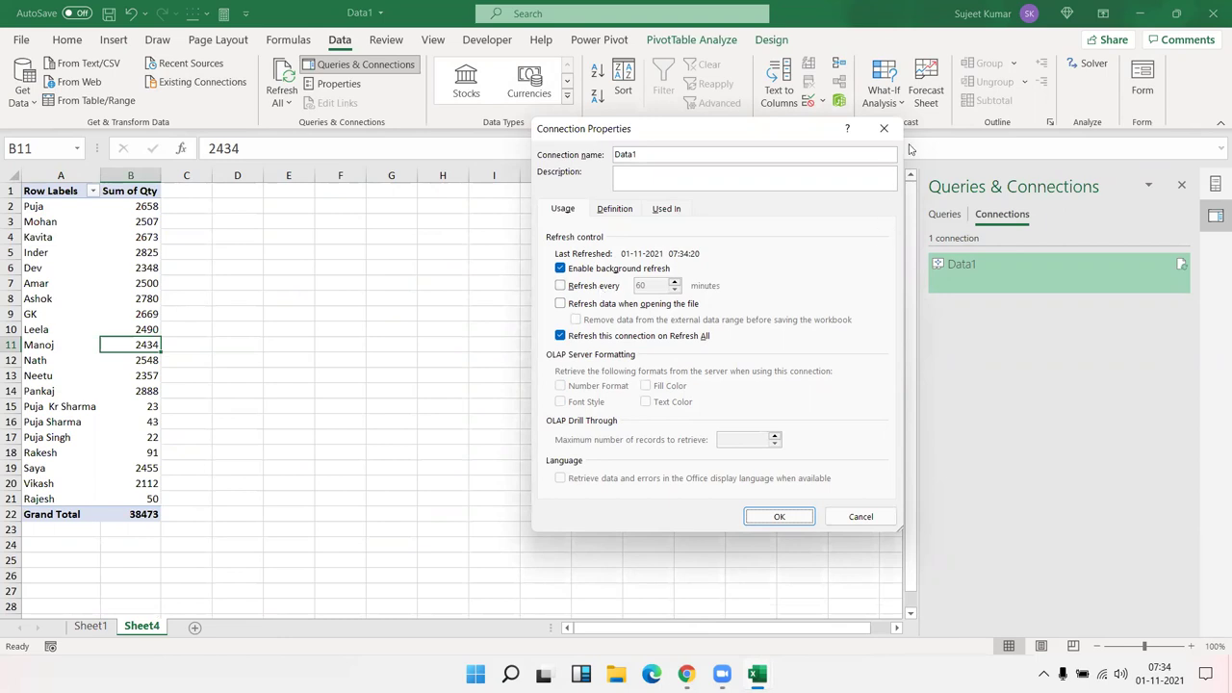
{"action": "left_click", "coordinate": [884, 128]}
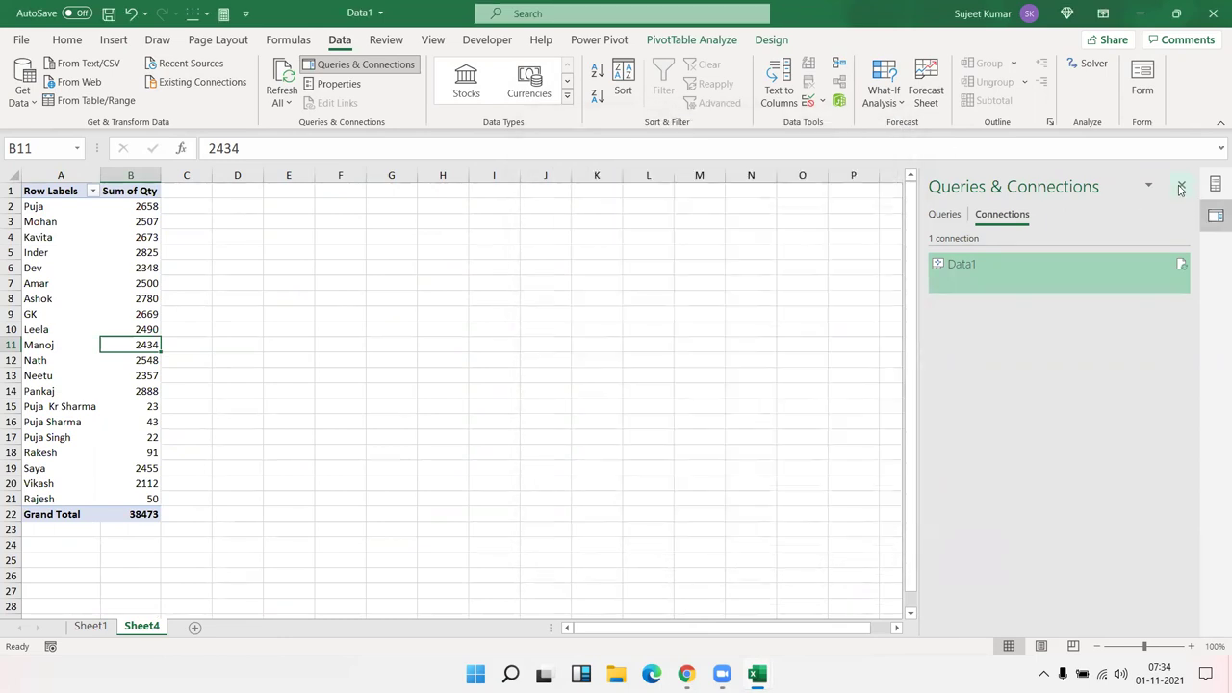
{"action": "left_click", "coordinate": [1182, 185]}
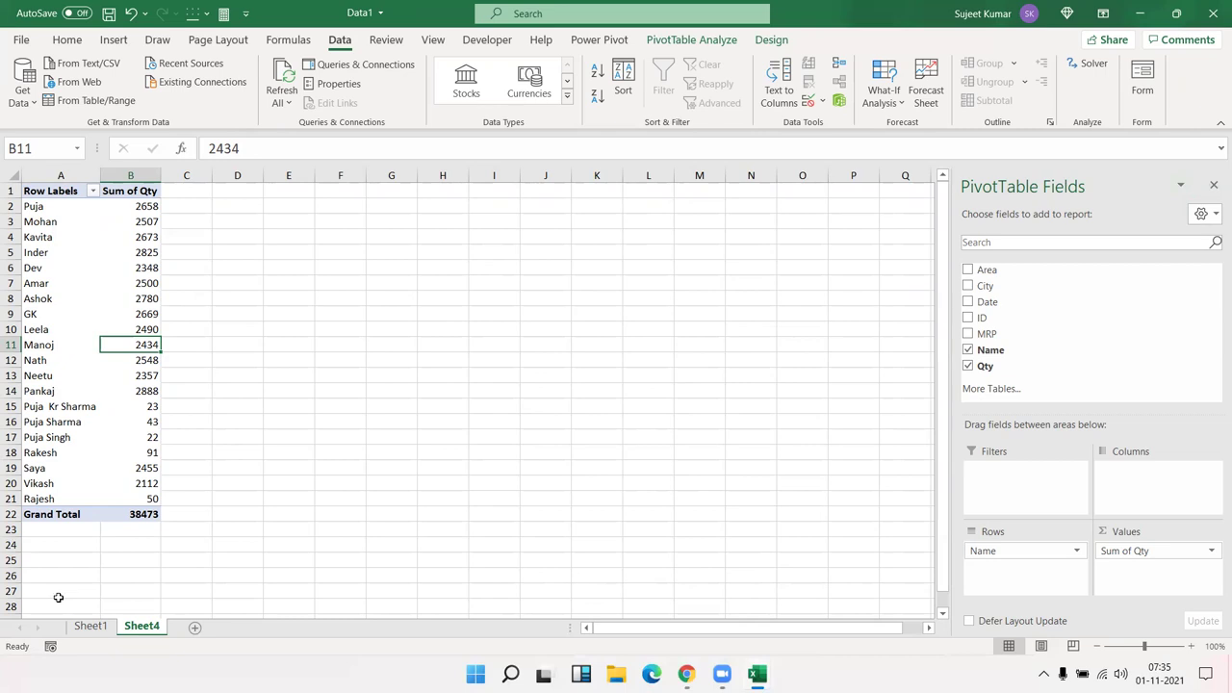
{"action": "left_click", "coordinate": [101, 625]}
{"action": "scroll", "coordinate": [443, 385], "scroll_direction": "up", "scroll_amount": 20}
{"action": "scroll", "coordinate": [1011, 481], "scroll_direction": "up", "scroll_amount": 20}
{"action": "left_click_drag", "start_coordinate": [1215, 471], "coordinate": [1215, 193]}
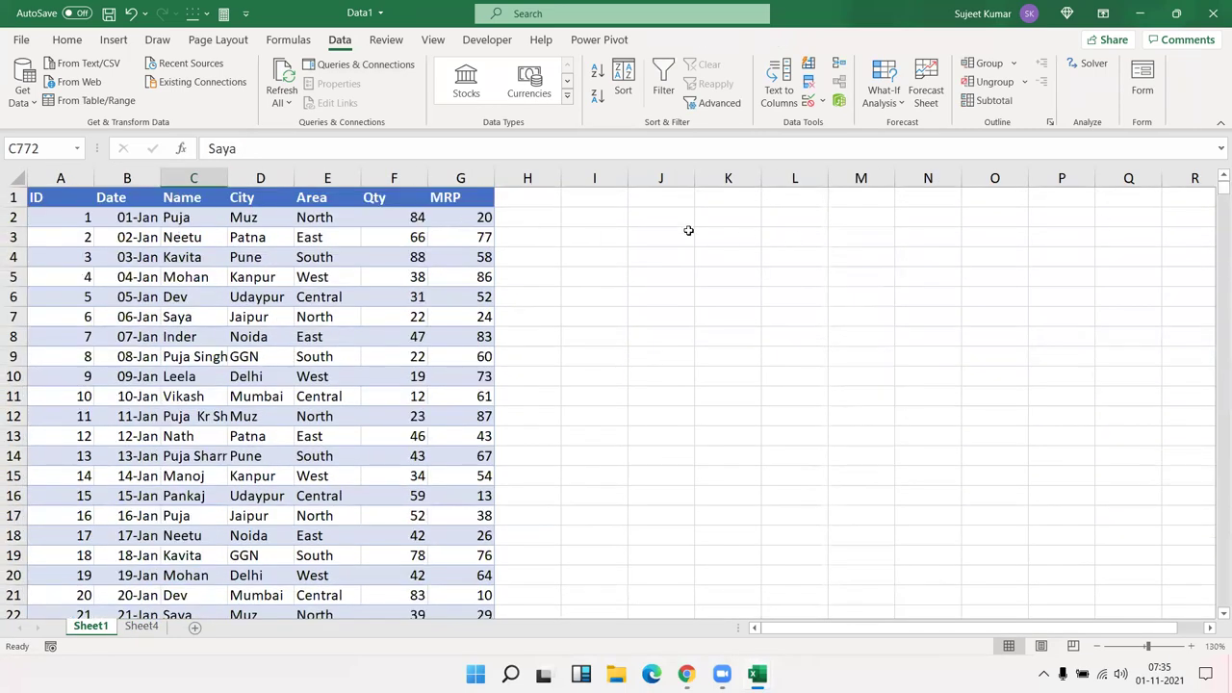
{"action": "left_click", "coordinate": [506, 189]}
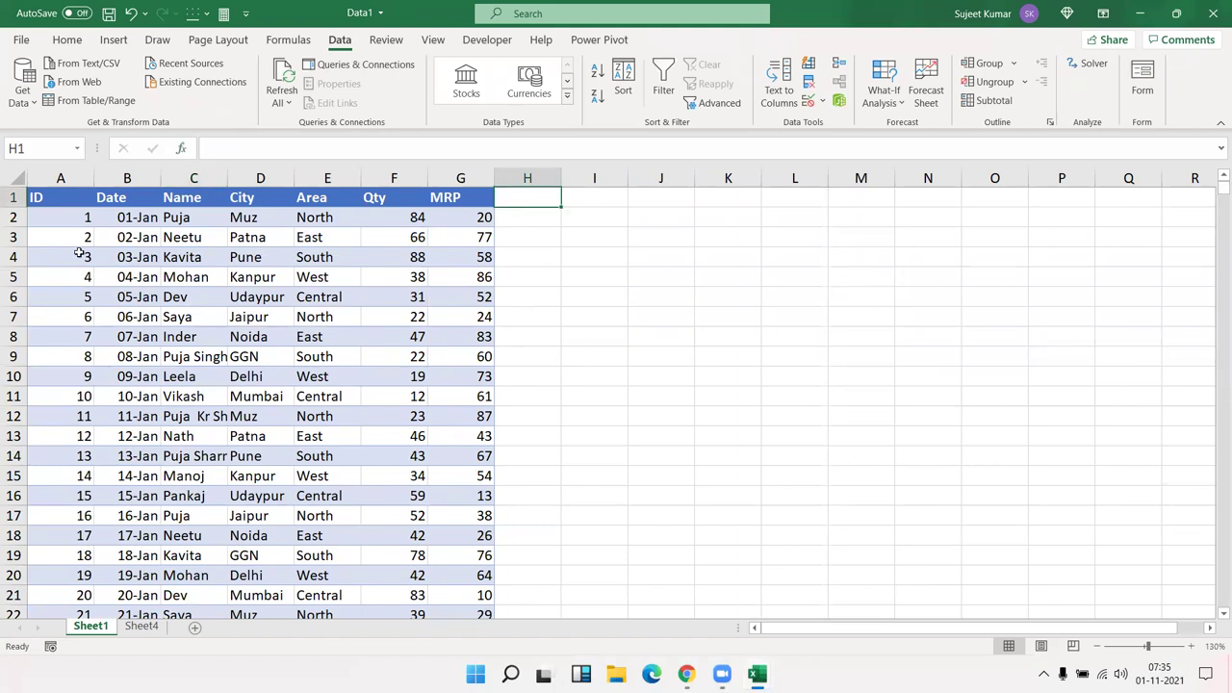
{"action": "left_click_drag", "start_coordinate": [80, 313], "coordinate": [82, 456]}
{"action": "left_click_drag", "start_coordinate": [58, 197], "coordinate": [460, 197]}
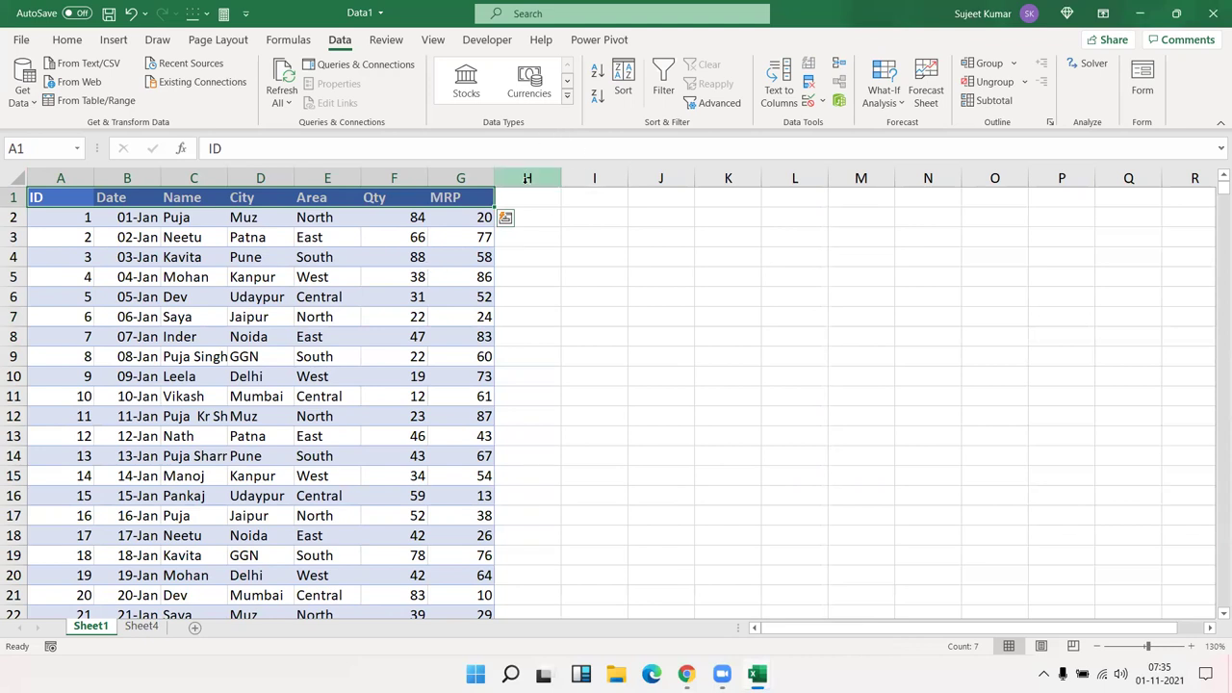
{"action": "left_click_drag", "start_coordinate": [535, 179], "coordinate": [570, 184]}
{"action": "left_click", "coordinate": [142, 626]}
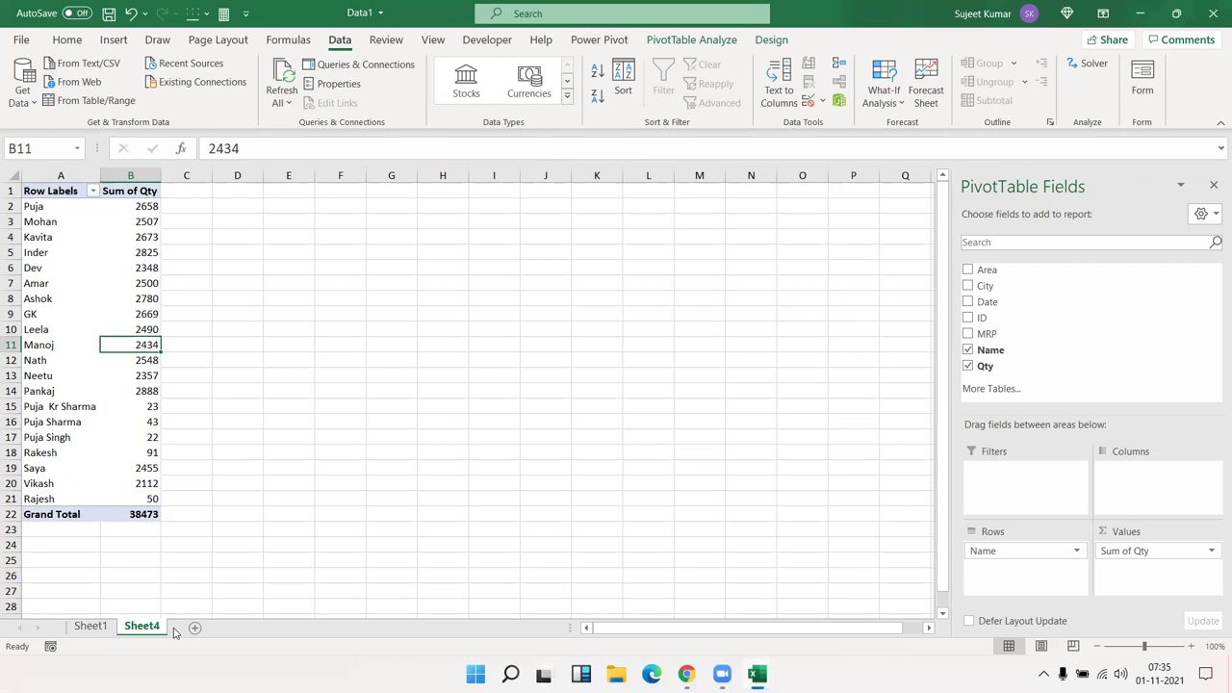
On Sheet1, insert a blank column F before Qty.
{"action": "left_click", "coordinate": [109, 627]}
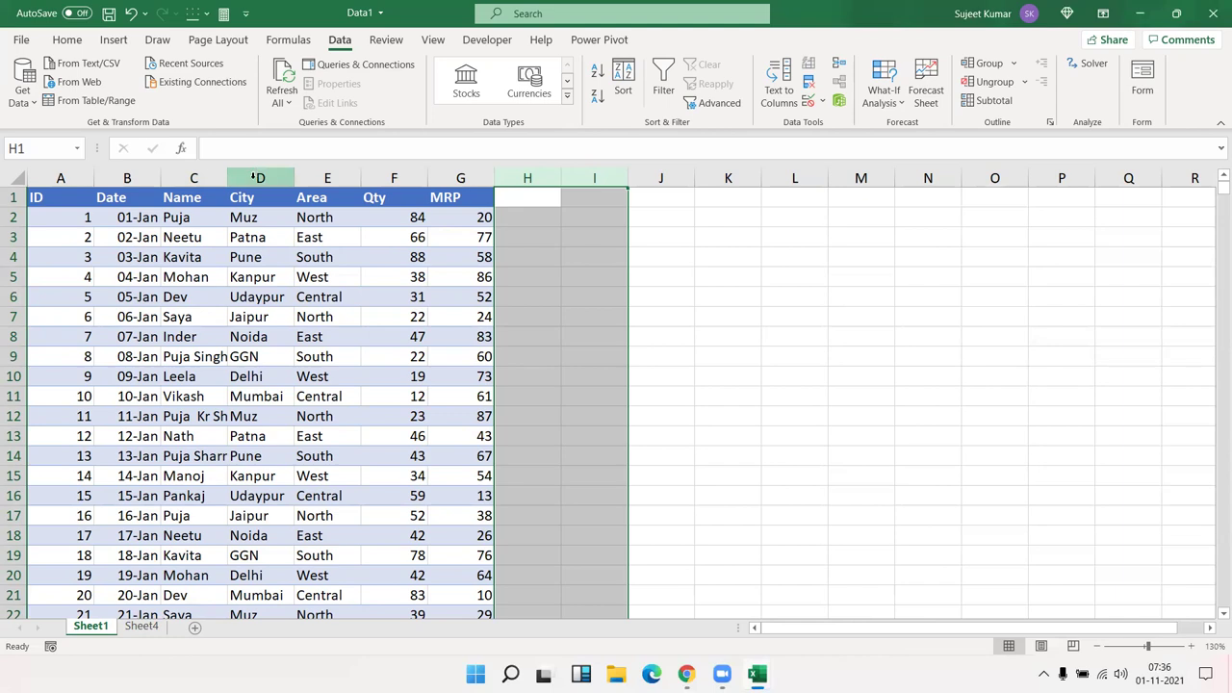
{"action": "left_click", "coordinate": [373, 174]}
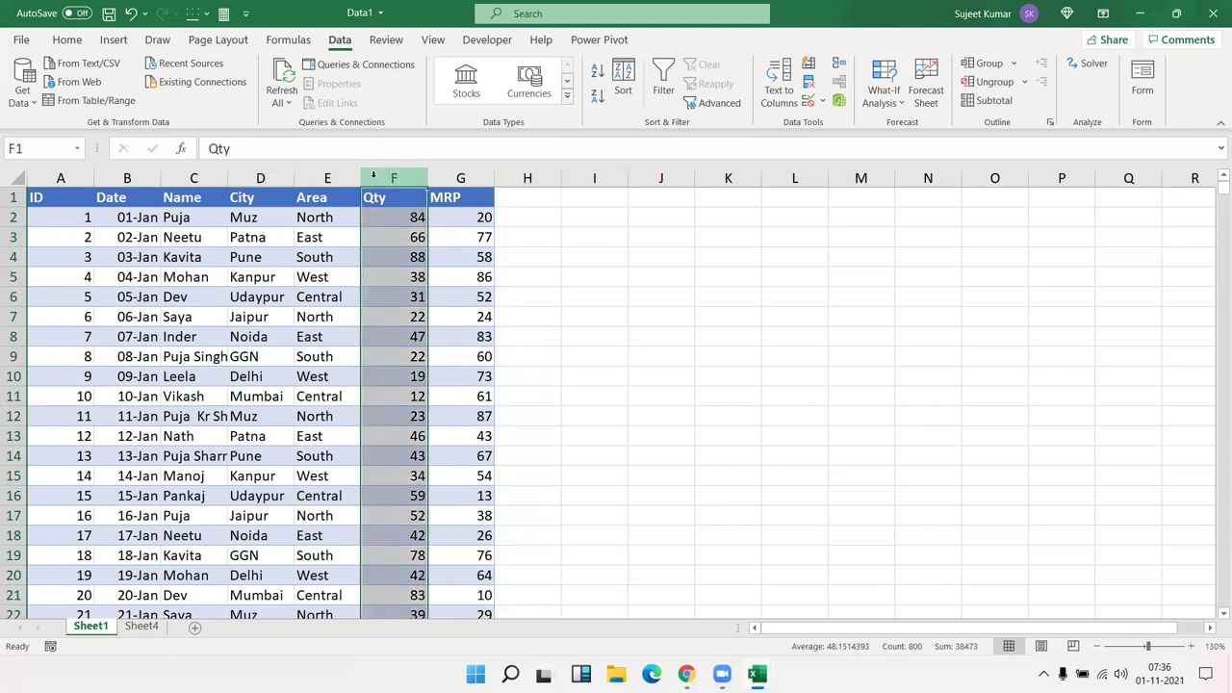
{"action": "key", "text": "ctrl+shift+equal"}
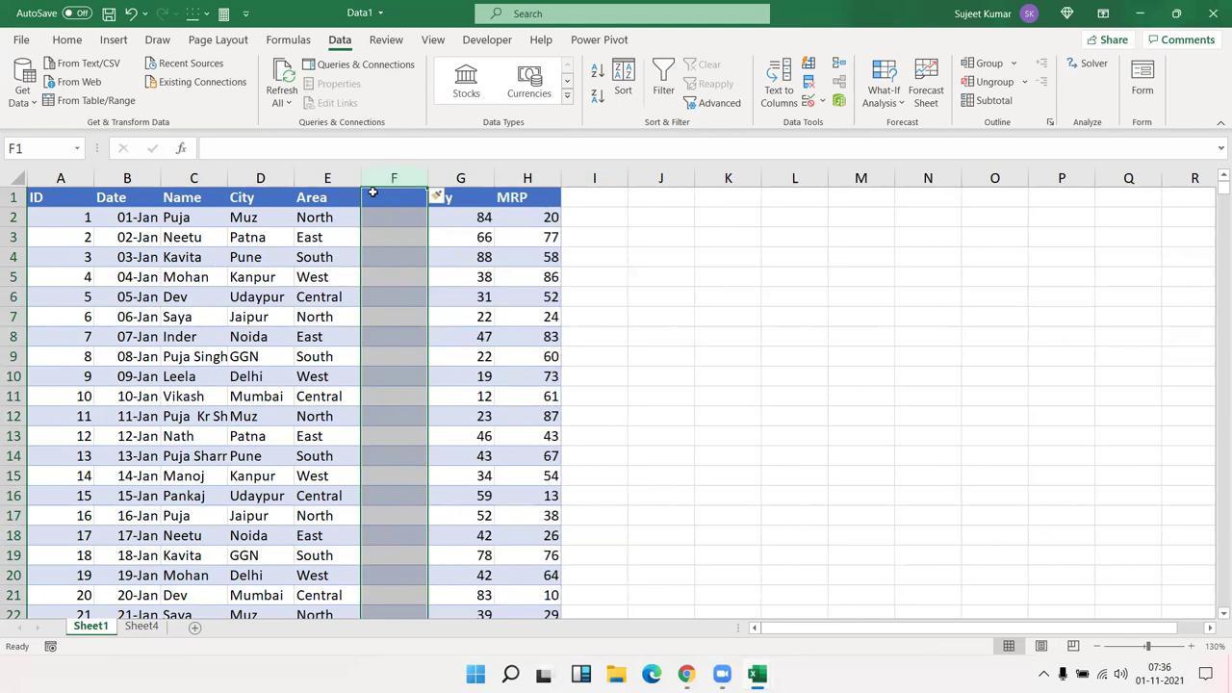
Title column F 'Course', enter Excel in F2, and fill the course names down.
{"action": "left_click", "coordinate": [373, 192]}
{"action": "type", "text": "Course"}
{"action": "key", "text": "Return"}
{"action": "type", "text": "EXcel"}
{"action": "left_click", "coordinate": [432, 242]}
{"action": "left_click", "coordinate": [423, 221]}
{"action": "double_click", "coordinate": [427, 226]}
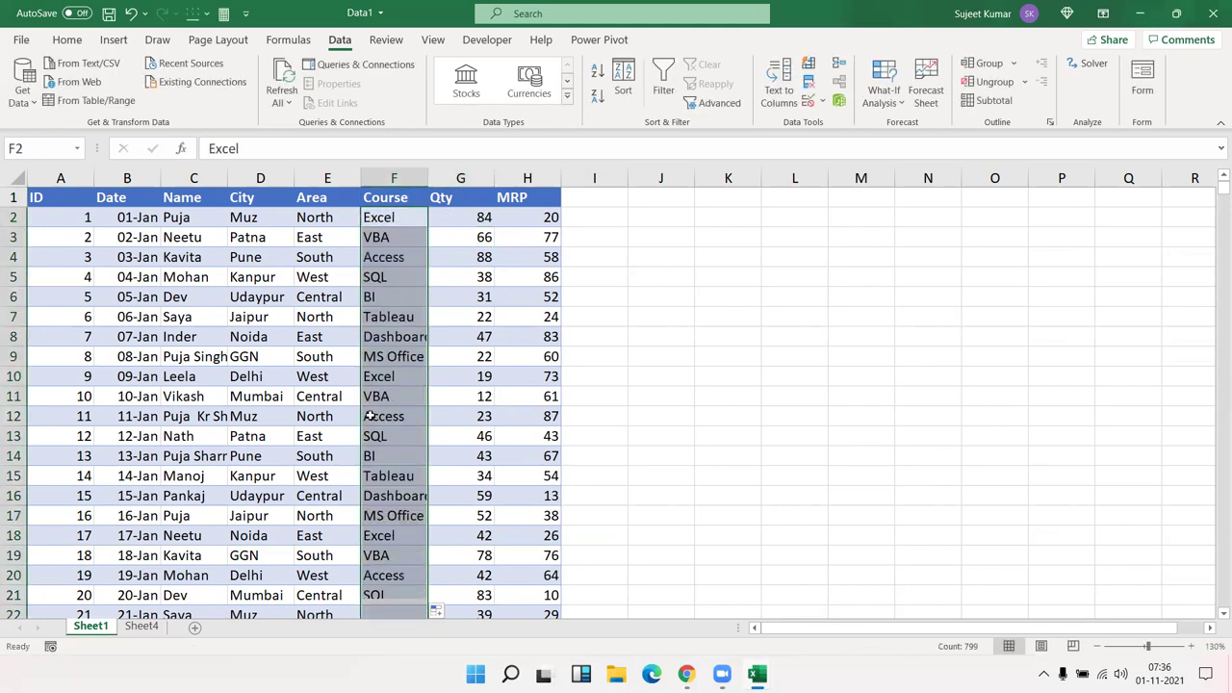
Refresh the Sheet4 pivot, which leaves Sum of Qty empty.
{"action": "left_click", "coordinate": [142, 626]}
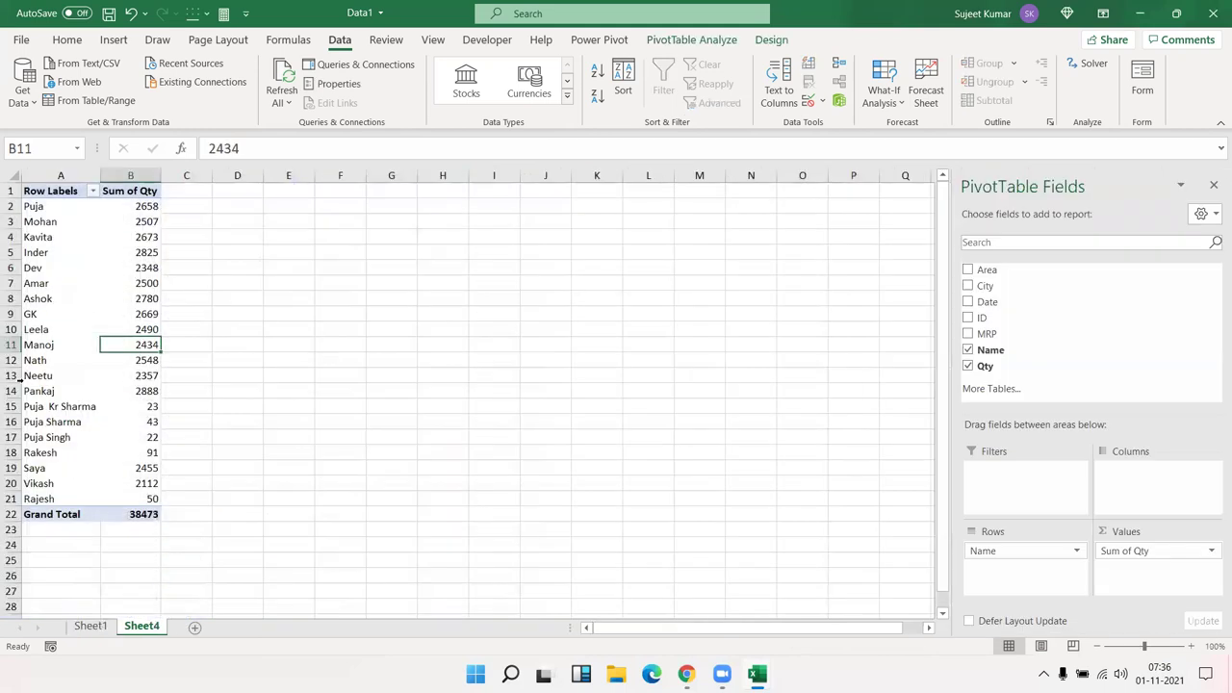
{"action": "right_click", "coordinate": [43, 376]}
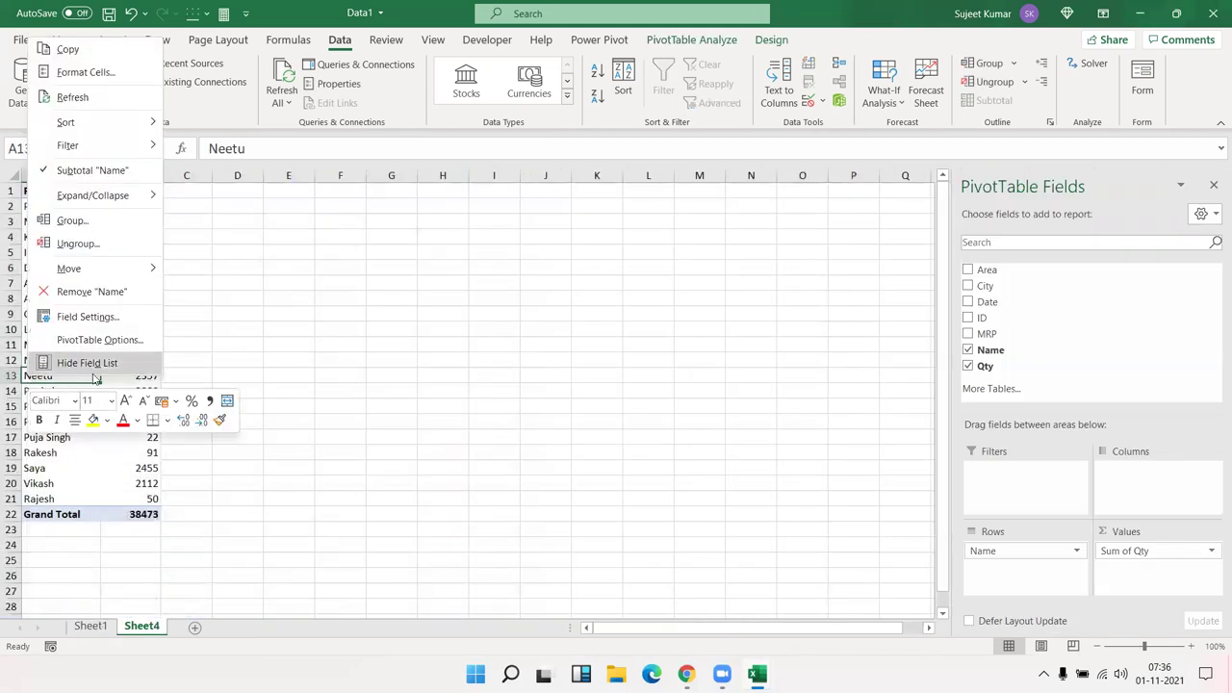
{"action": "left_click", "coordinate": [73, 98]}
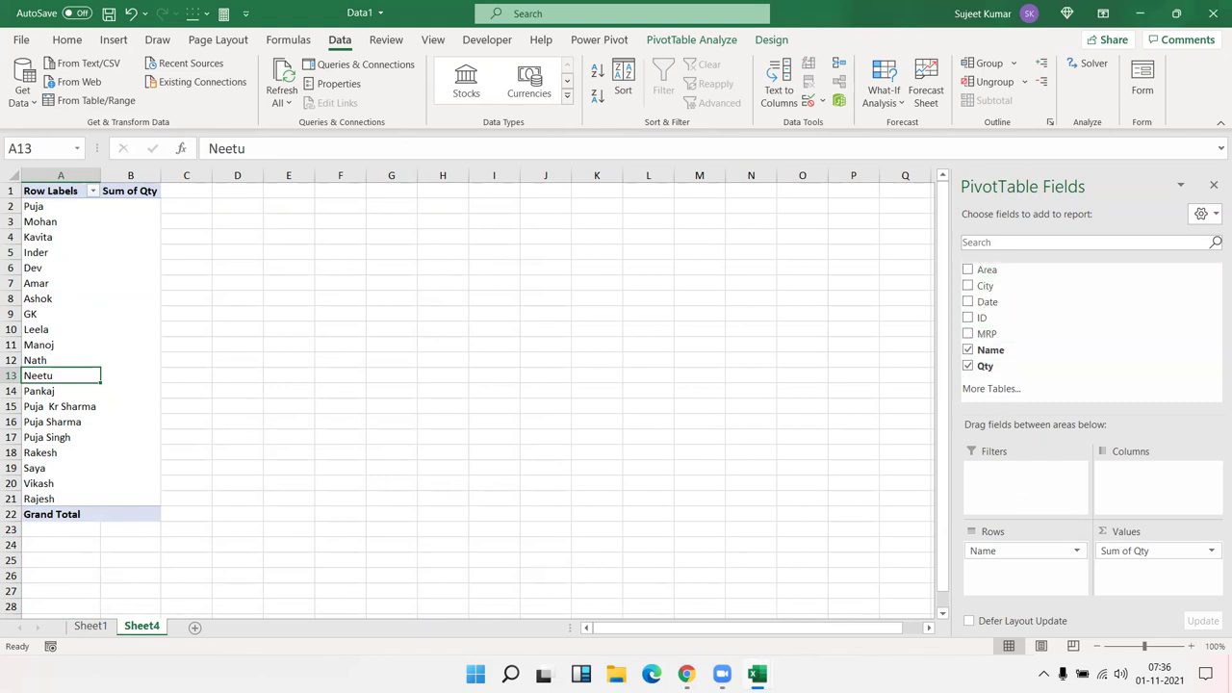
Permanently delete the Sheet4 pivot sheet.
{"action": "right_click", "coordinate": [152, 633]}
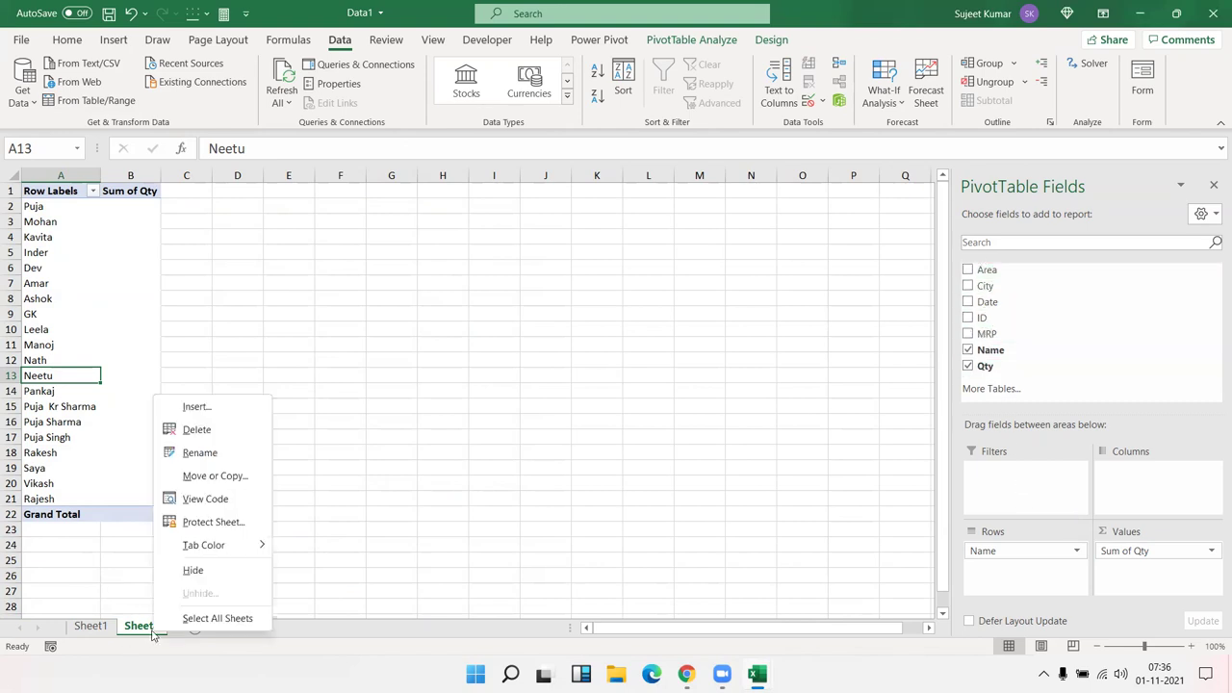
{"action": "left_click", "coordinate": [180, 429]}
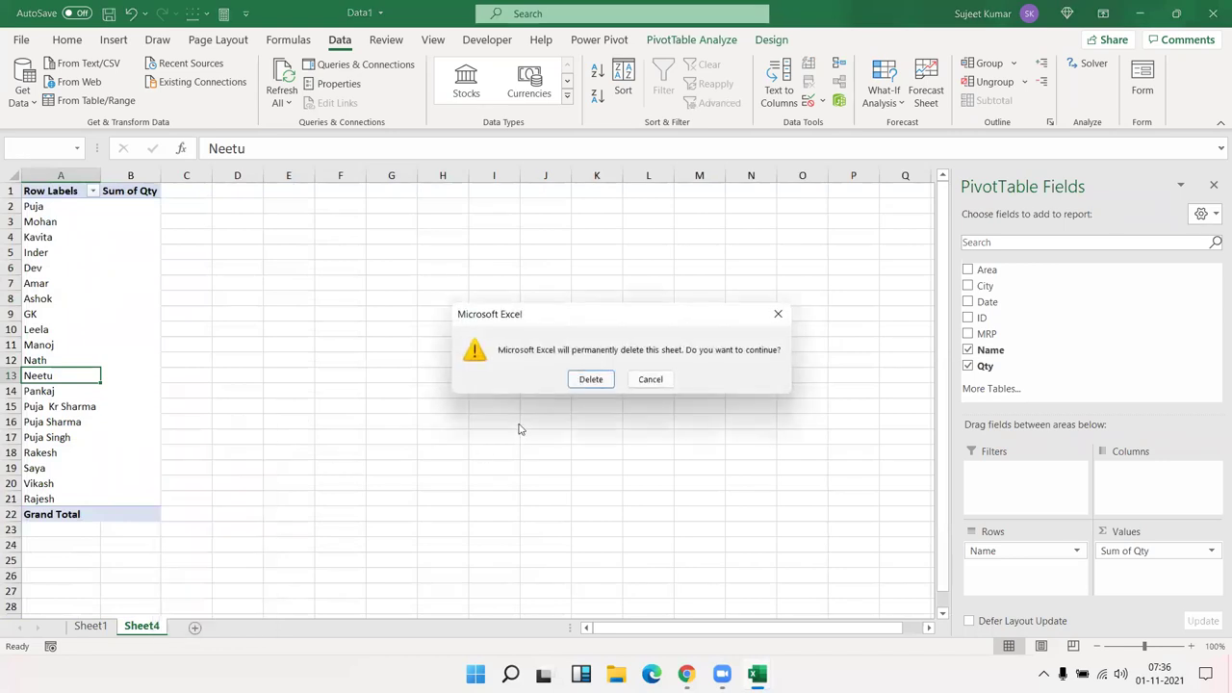
{"action": "left_click", "coordinate": [586, 377]}
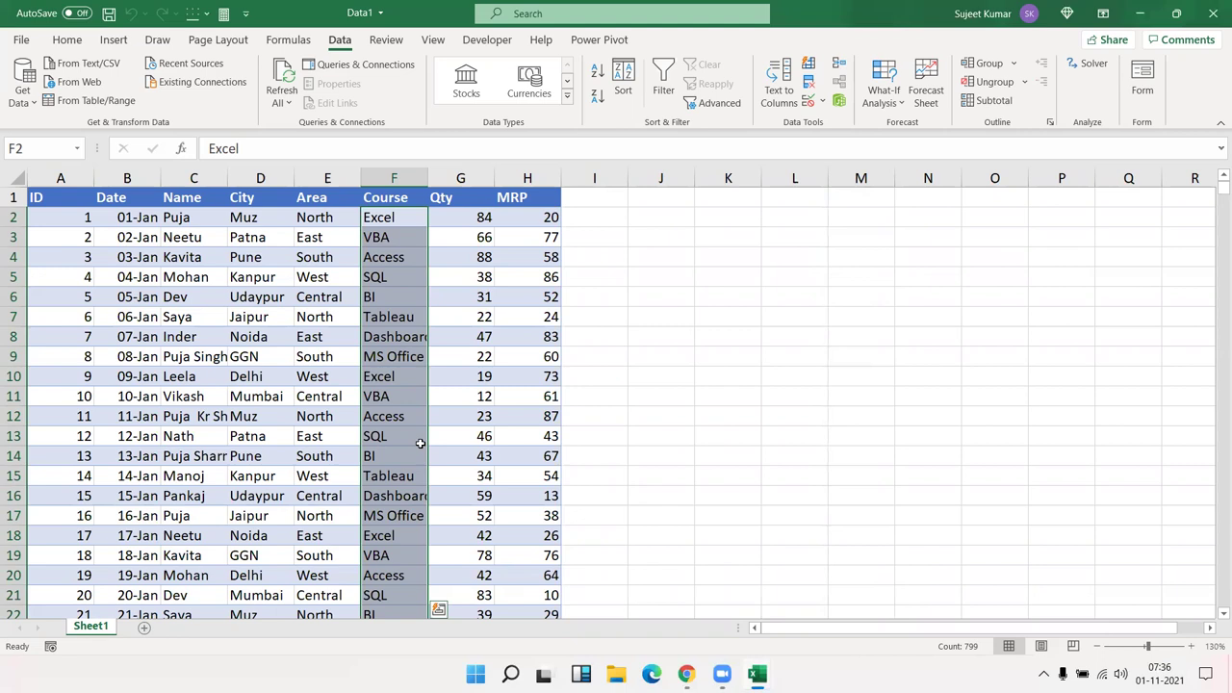
Click around the data table cells and glance at the data import sources list.
{"action": "left_click", "coordinate": [405, 313]}
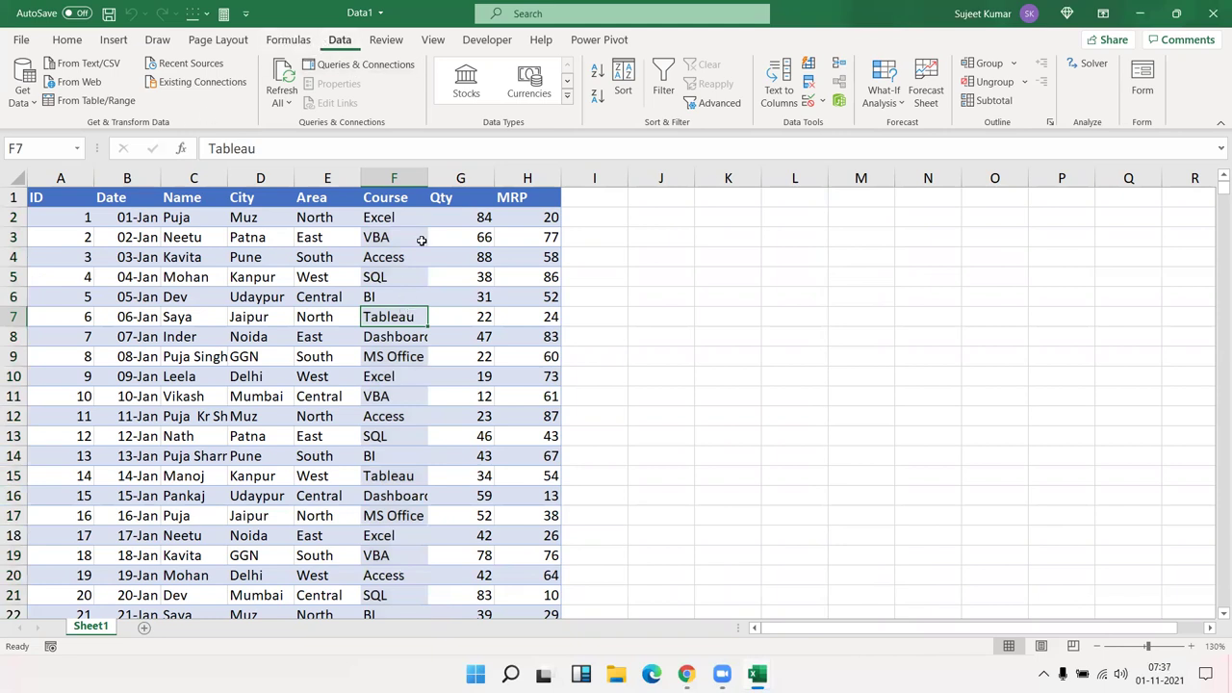
{"action": "left_click", "coordinate": [23, 95]}
{"action": "mouse_move", "coordinate": [91, 131]}
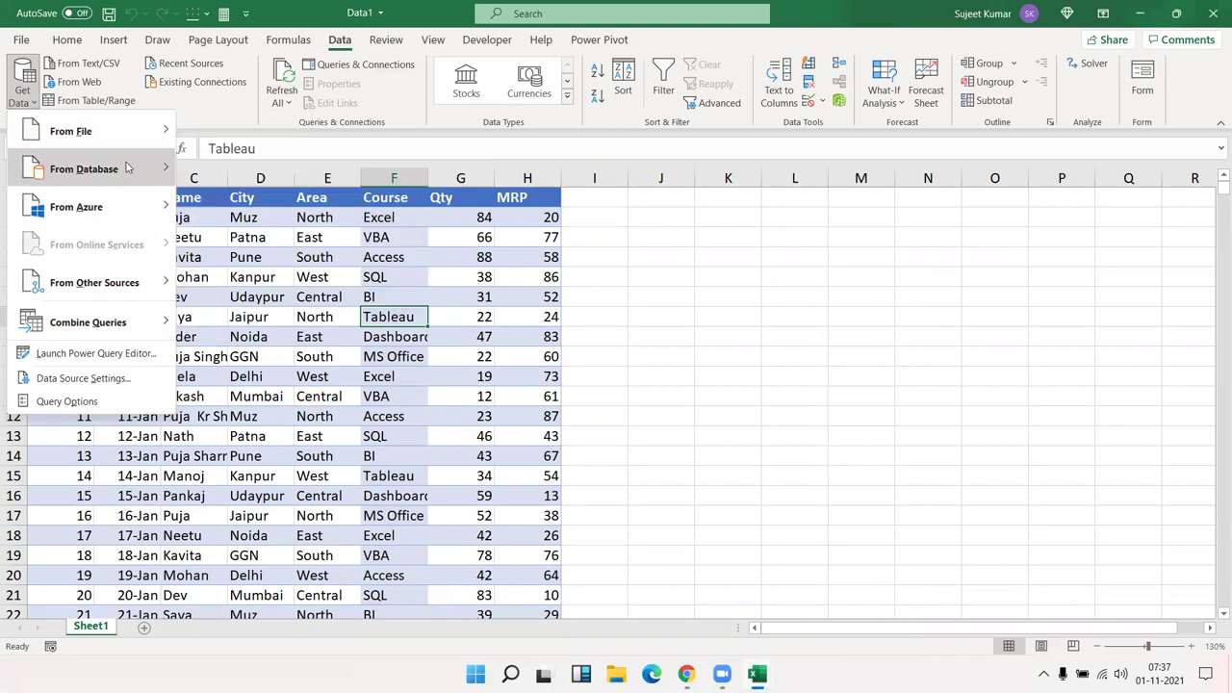
{"action": "left_click", "coordinate": [298, 369]}
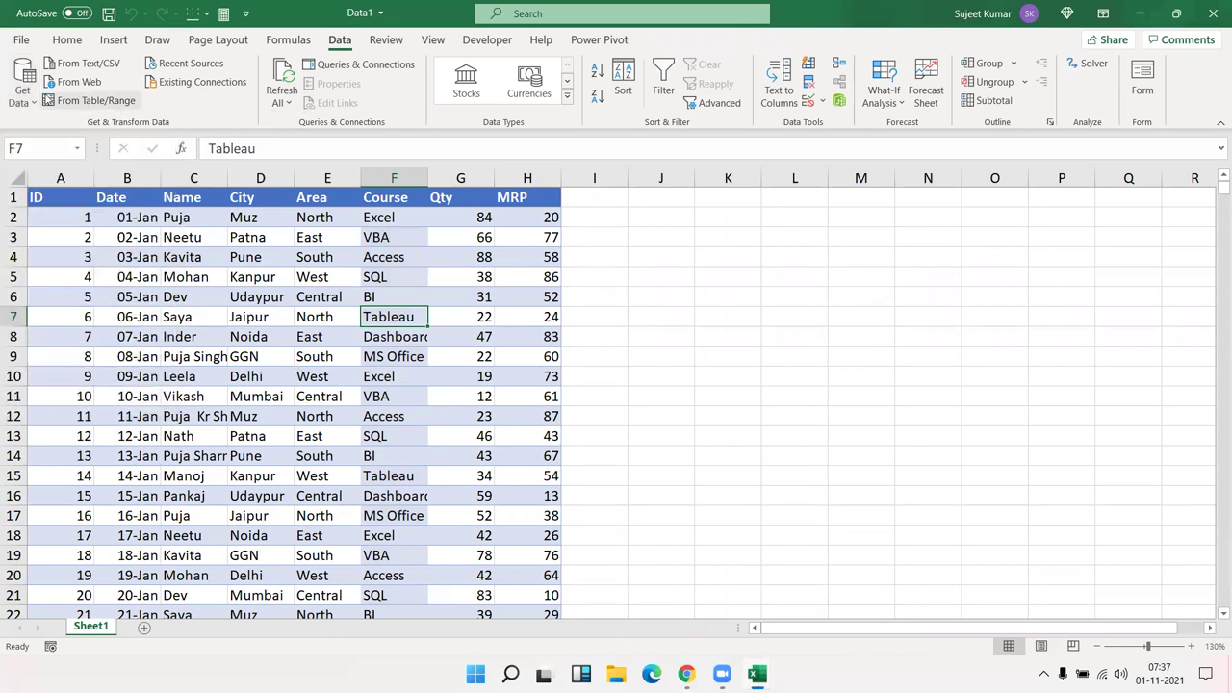
{"action": "left_click", "coordinate": [67, 40]}
{"action": "left_click", "coordinate": [262, 325]}
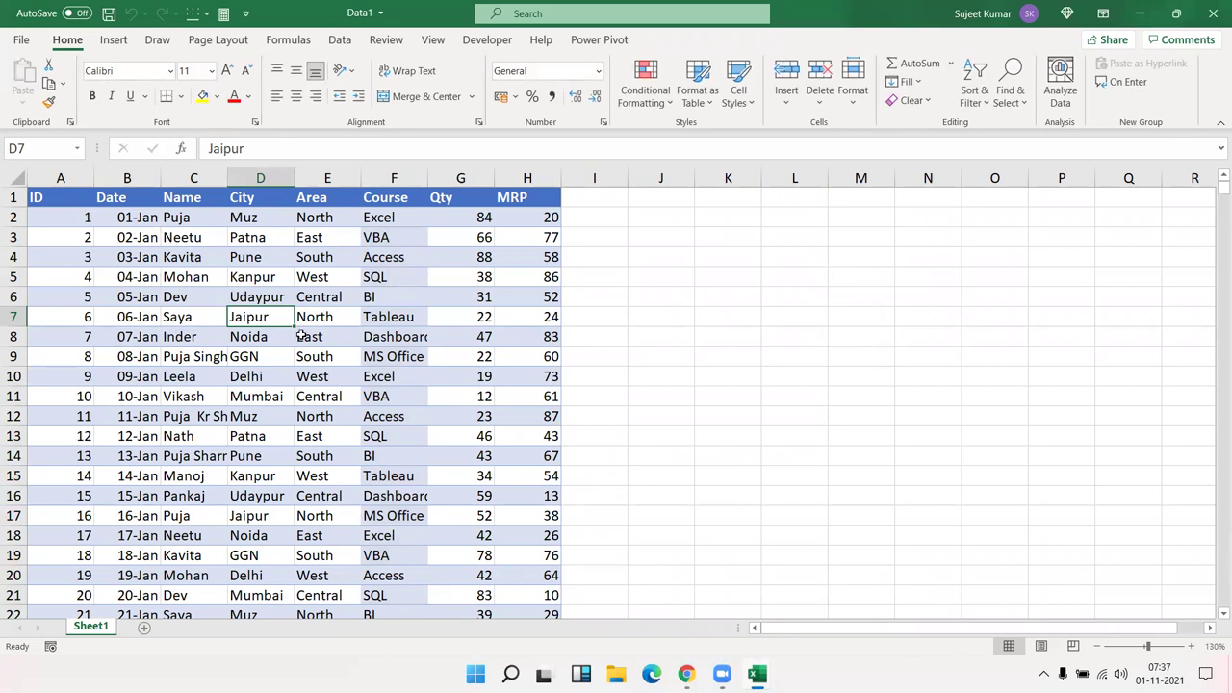
{"action": "left_click", "coordinate": [200, 390]}
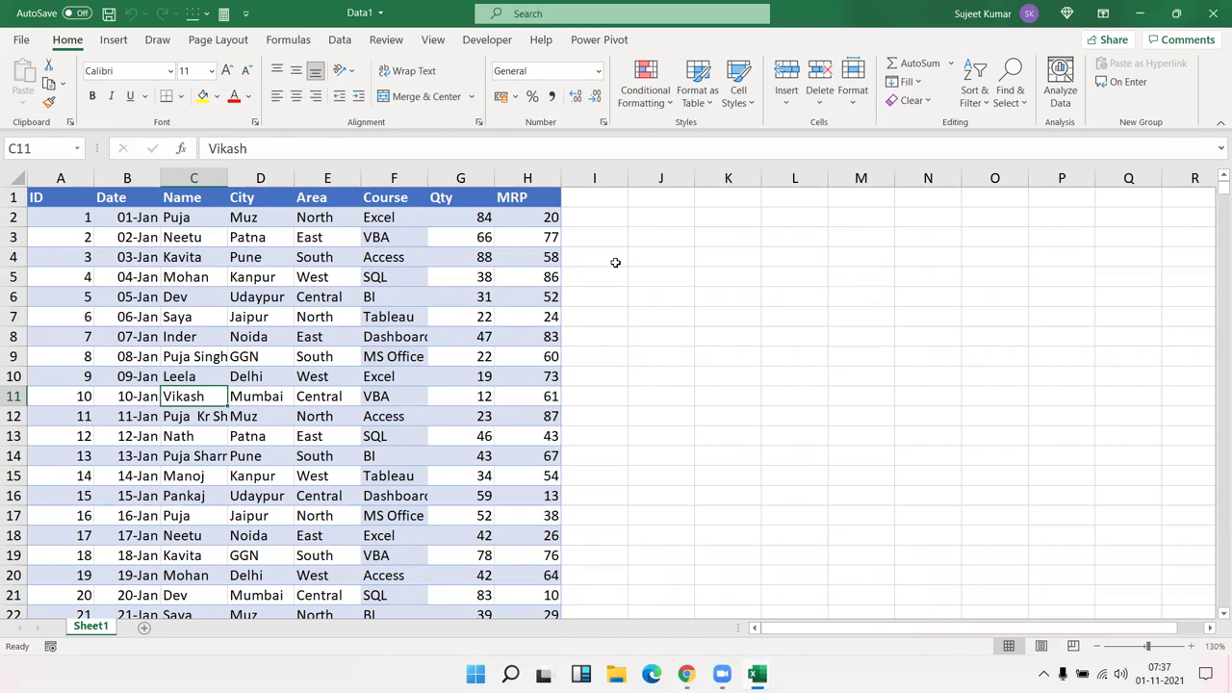
Type =OFFSET(a1,0,0,COUNTA(a:A),COUNTA(1:1)) into cell J3.
{"action": "left_click", "coordinate": [659, 238]}
{"action": "type", "text": "="}
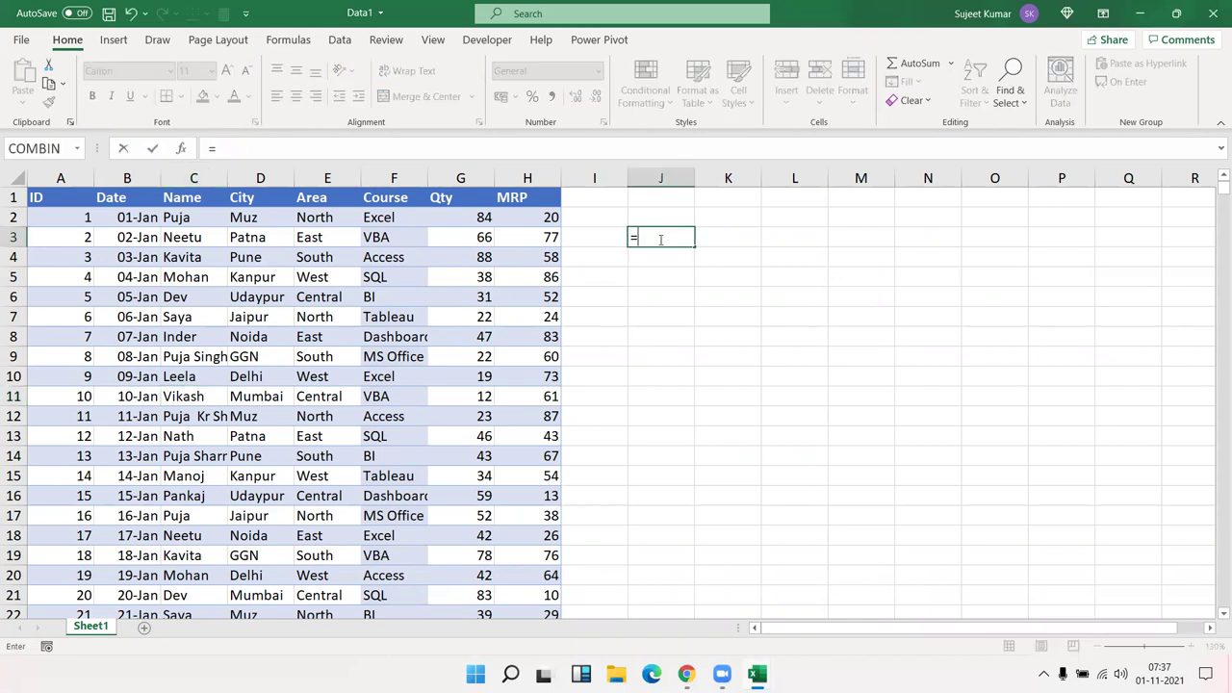
{"action": "type", "text": "o"}
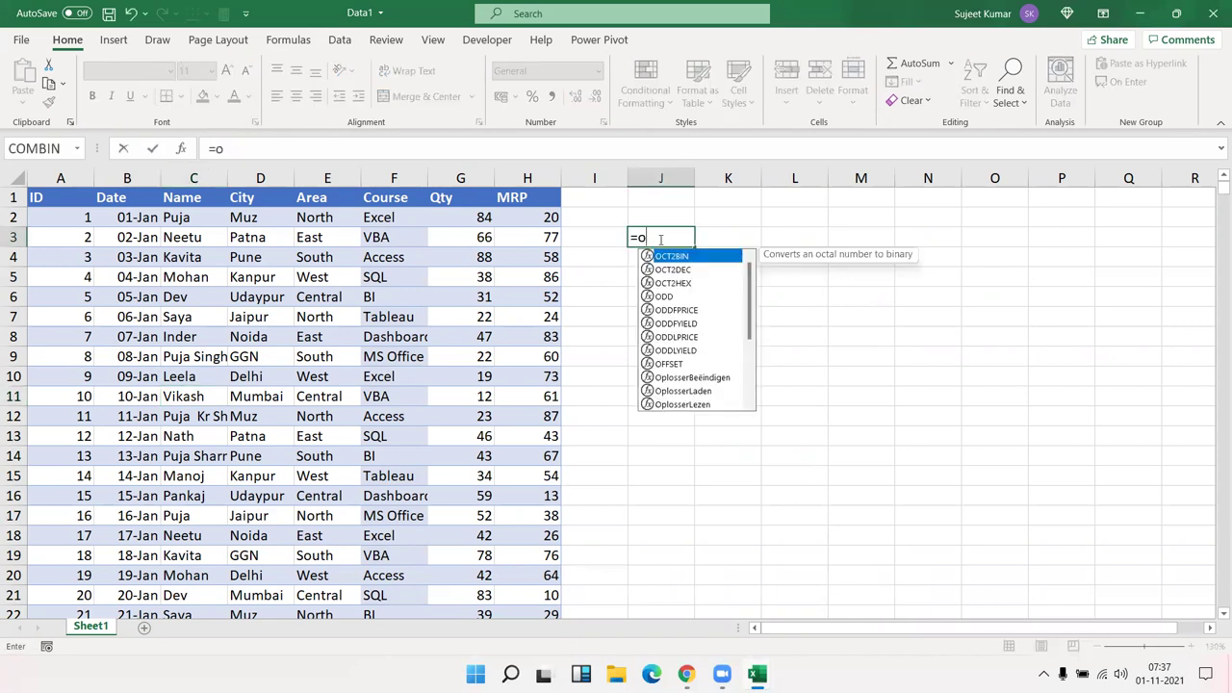
{"action": "type", "text": "ff"}
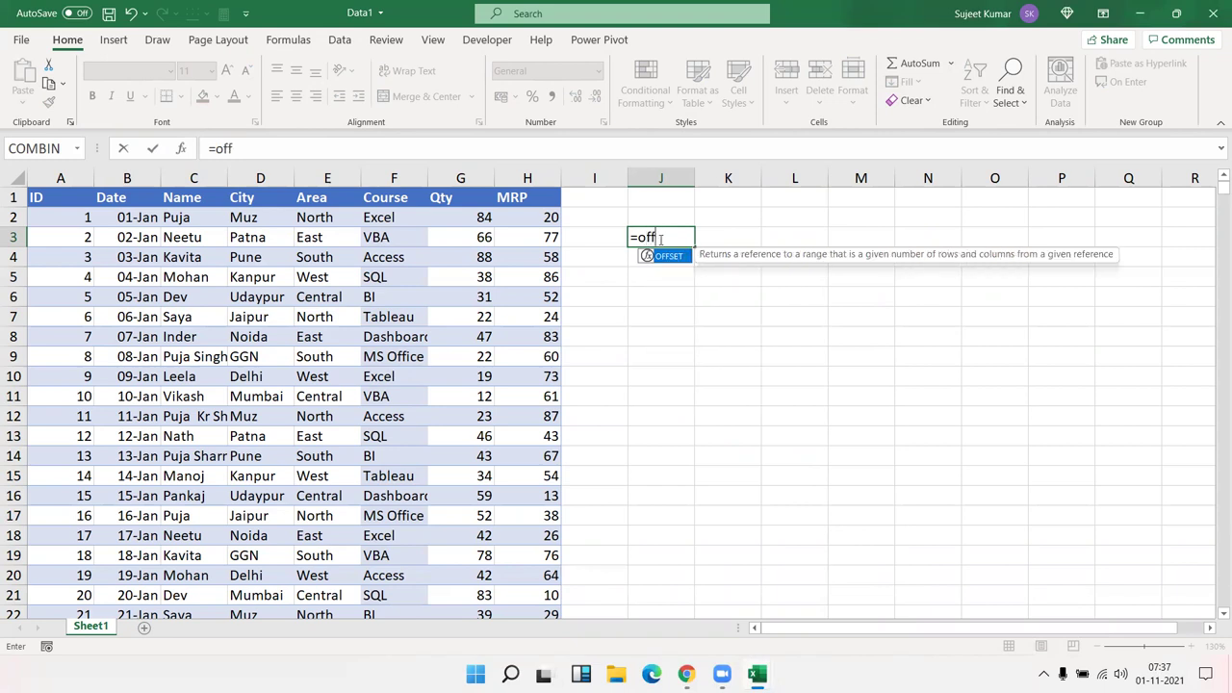
{"action": "key", "text": "Tab"}
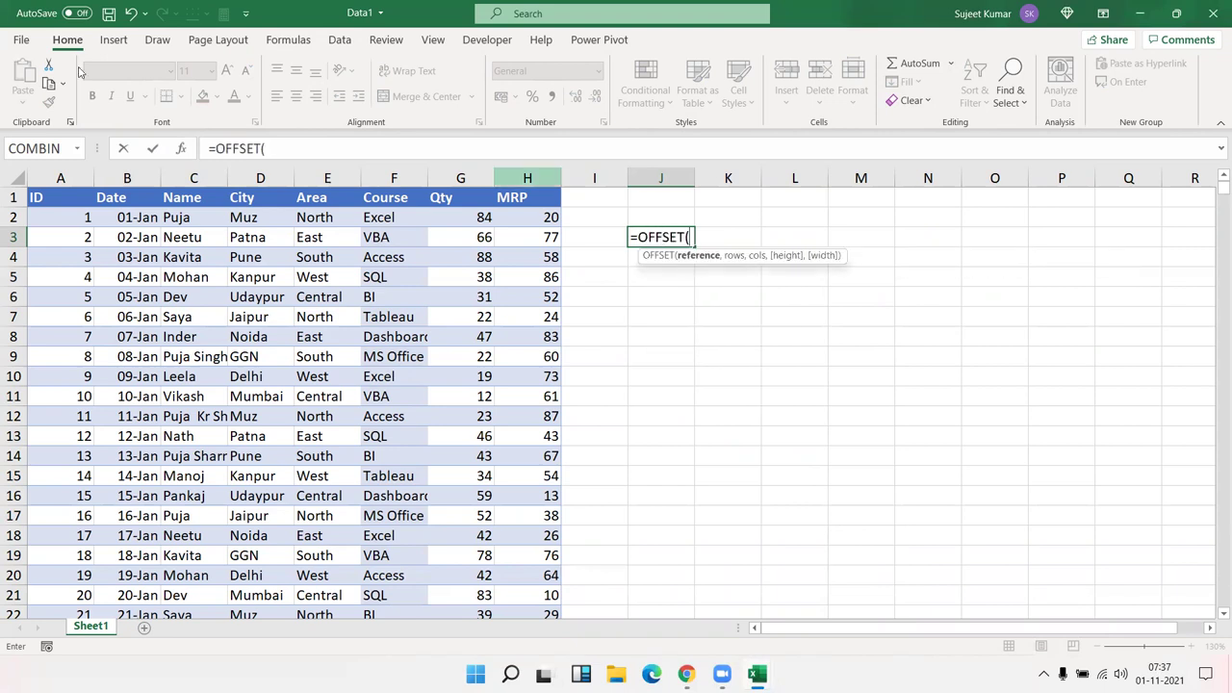
{"action": "type", "text": "a1,"}
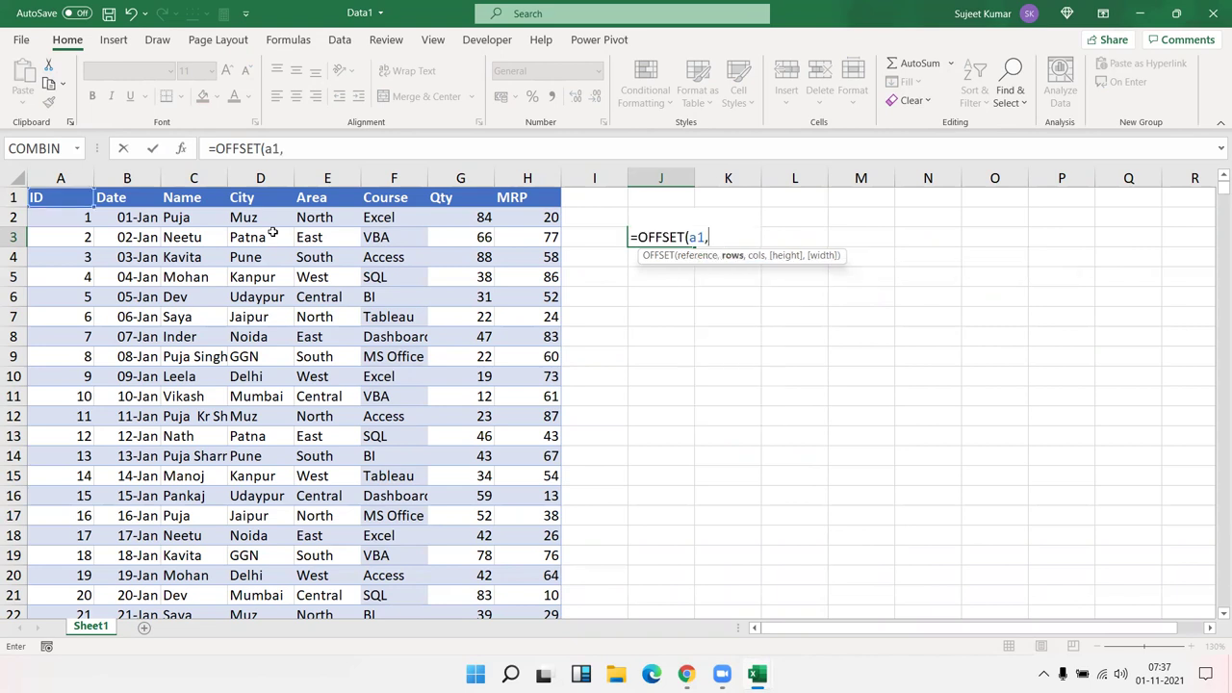
{"action": "type", "text": "0"}
{"action": "type", "text": ",0"}
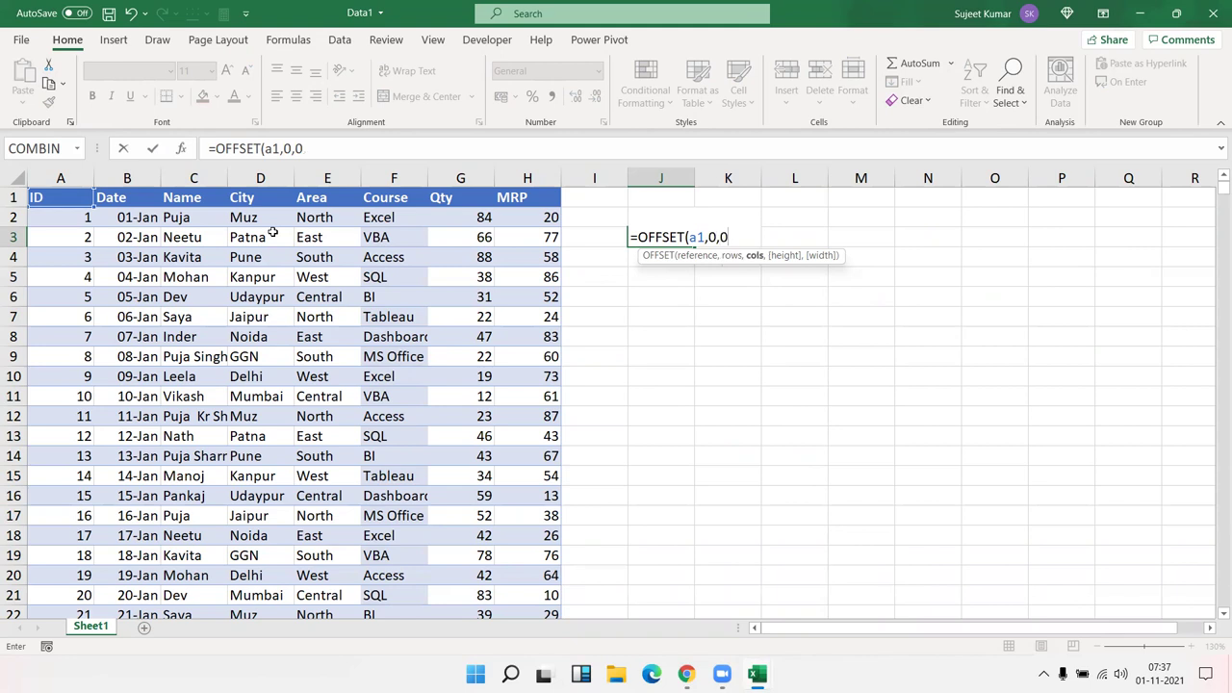
{"action": "type", "text": ","}
{"action": "type", "text": "co"}
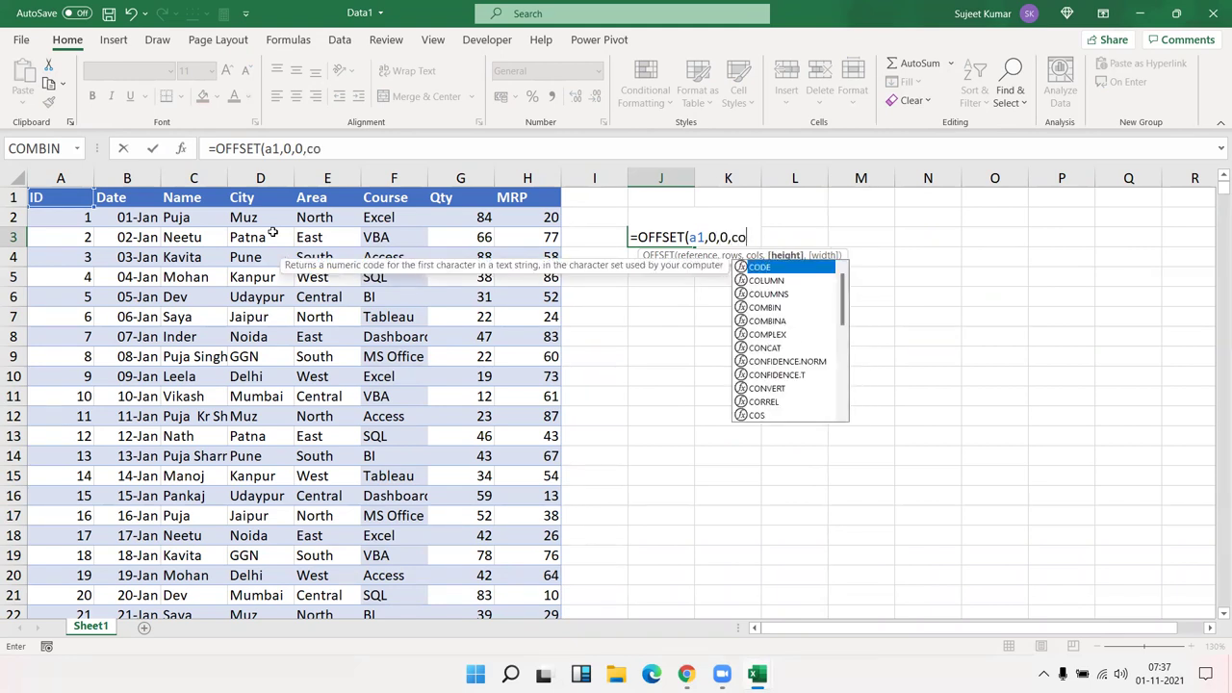
{"action": "type", "text": "un"}
{"action": "key", "text": "Down"}
{"action": "key", "text": "Tab"}
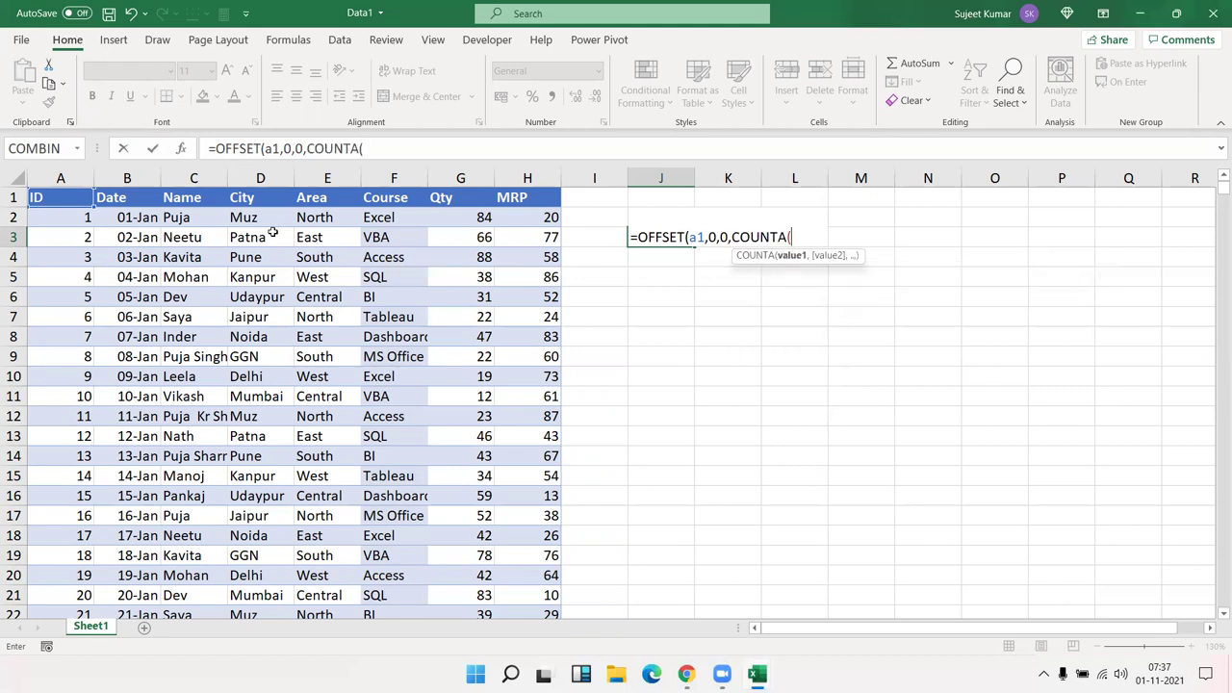
{"action": "type", "text": "a:A"}
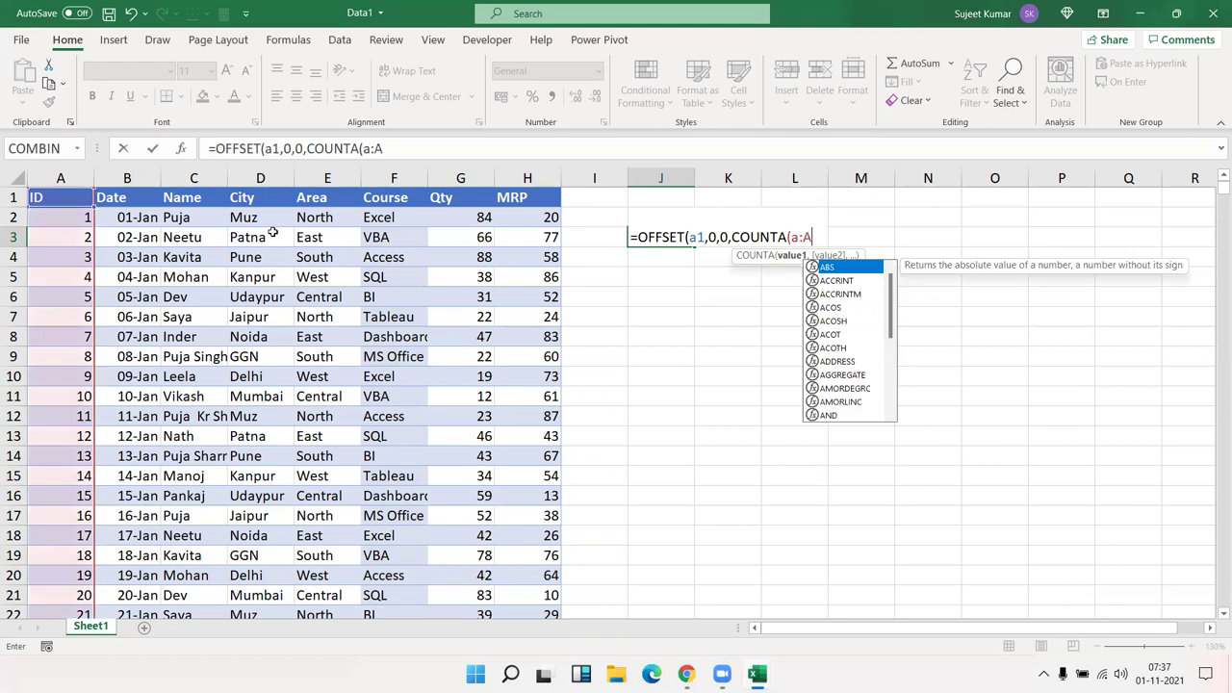
{"action": "type", "text": ")"}
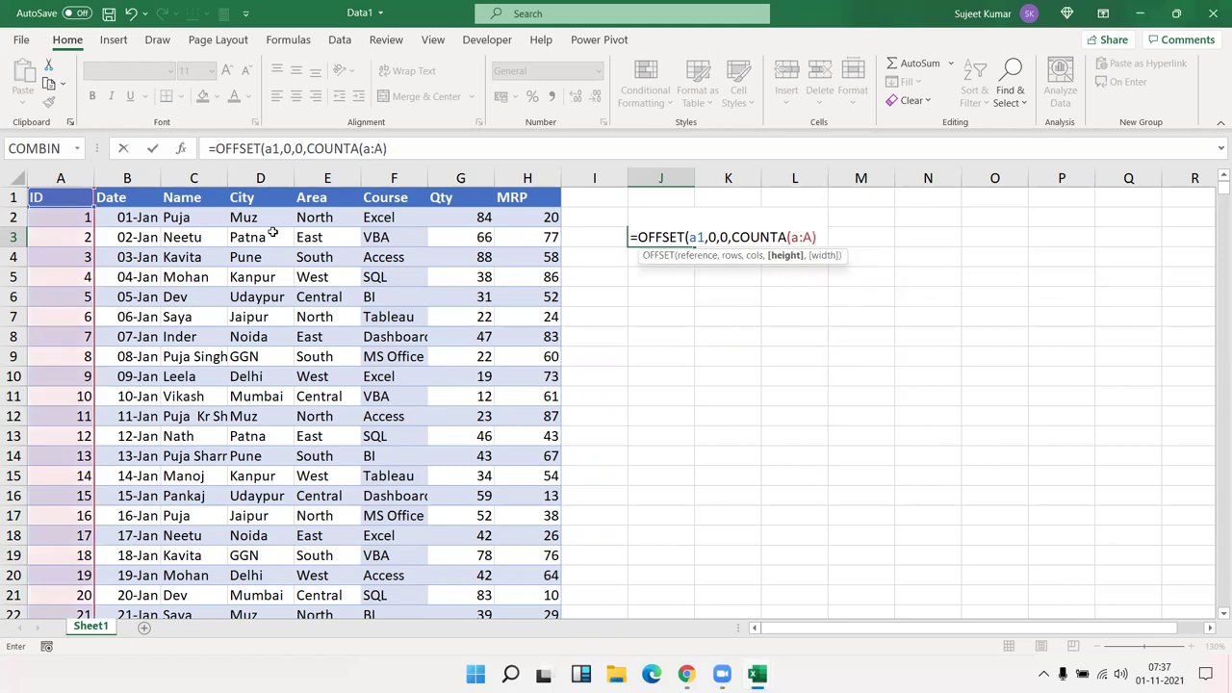
{"action": "type", "text": ",cou"}
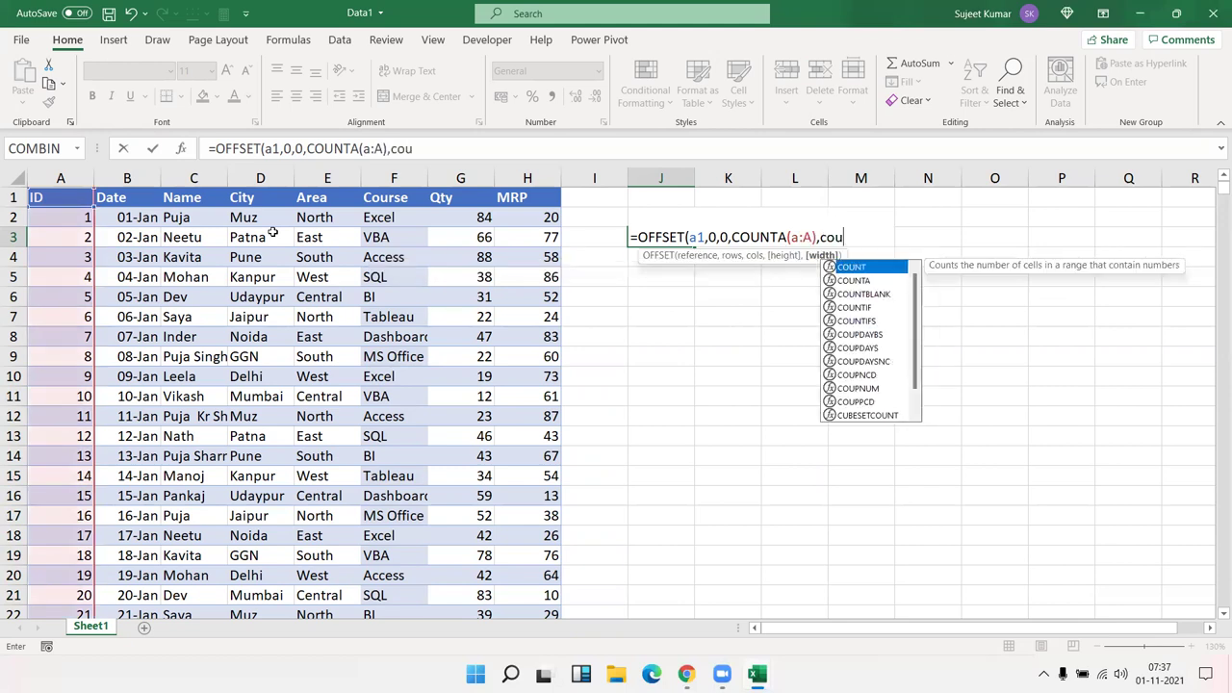
{"action": "type", "text": "n"}
{"action": "key", "text": "Down"}
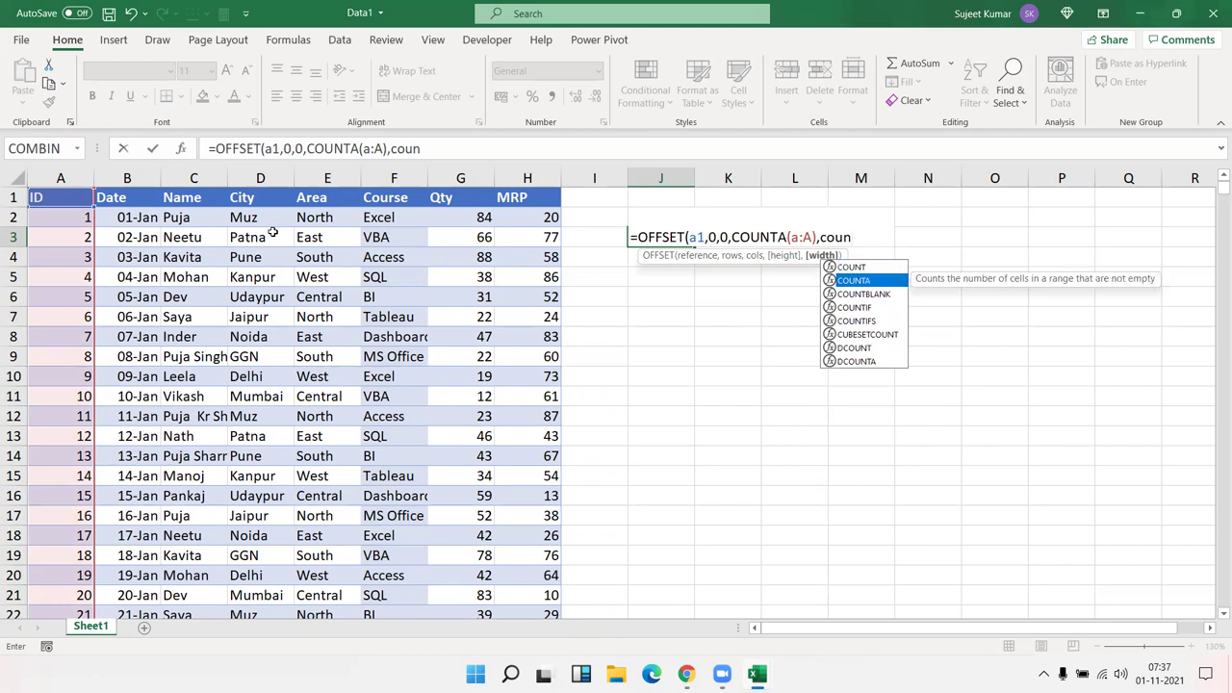
{"action": "key", "text": "Tab"}
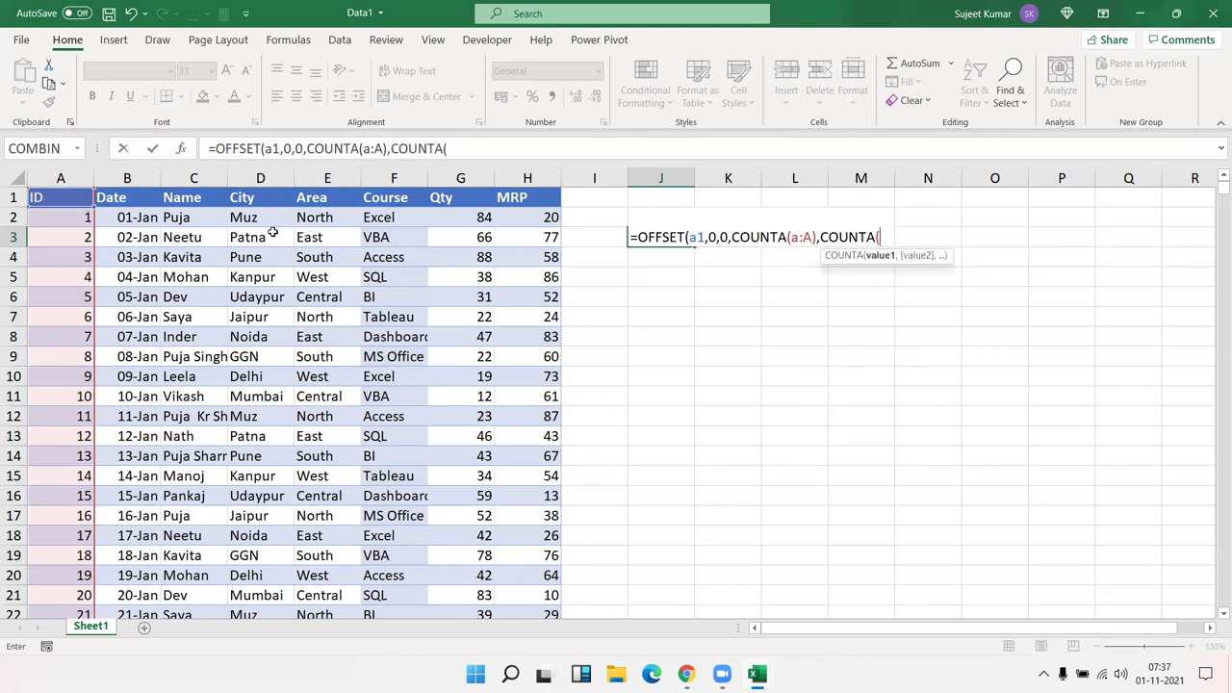
{"action": "type", "text": "1:1"}
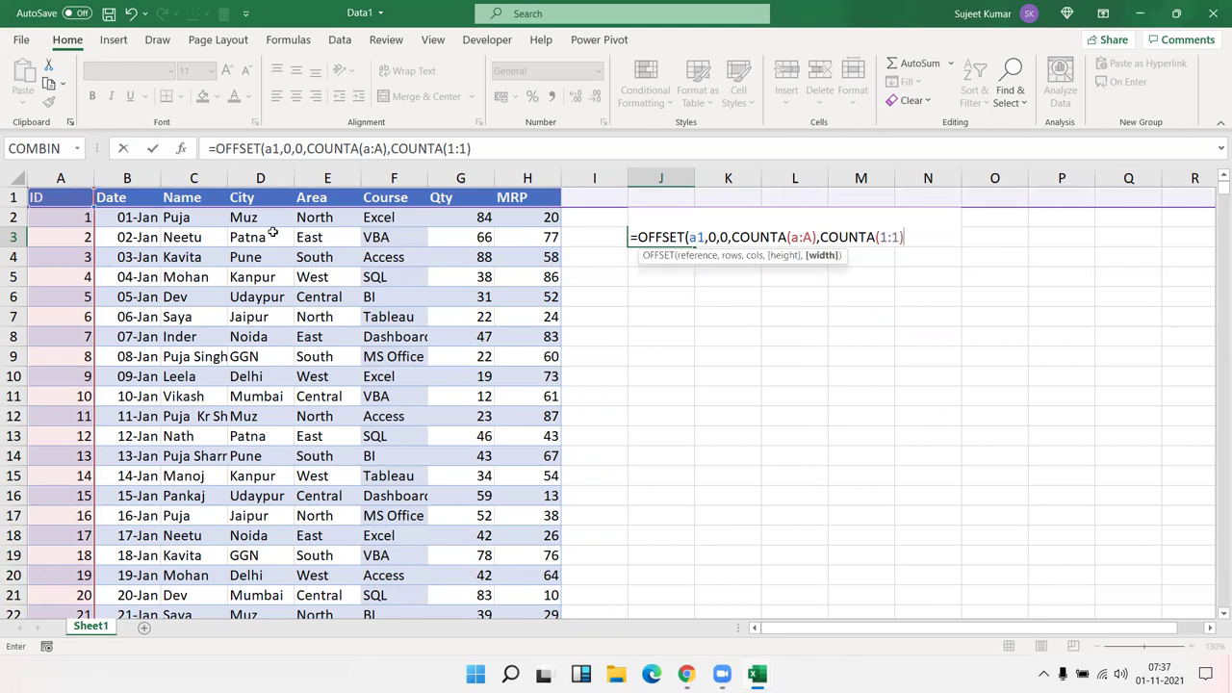
{"action": "type", "text": " )"}
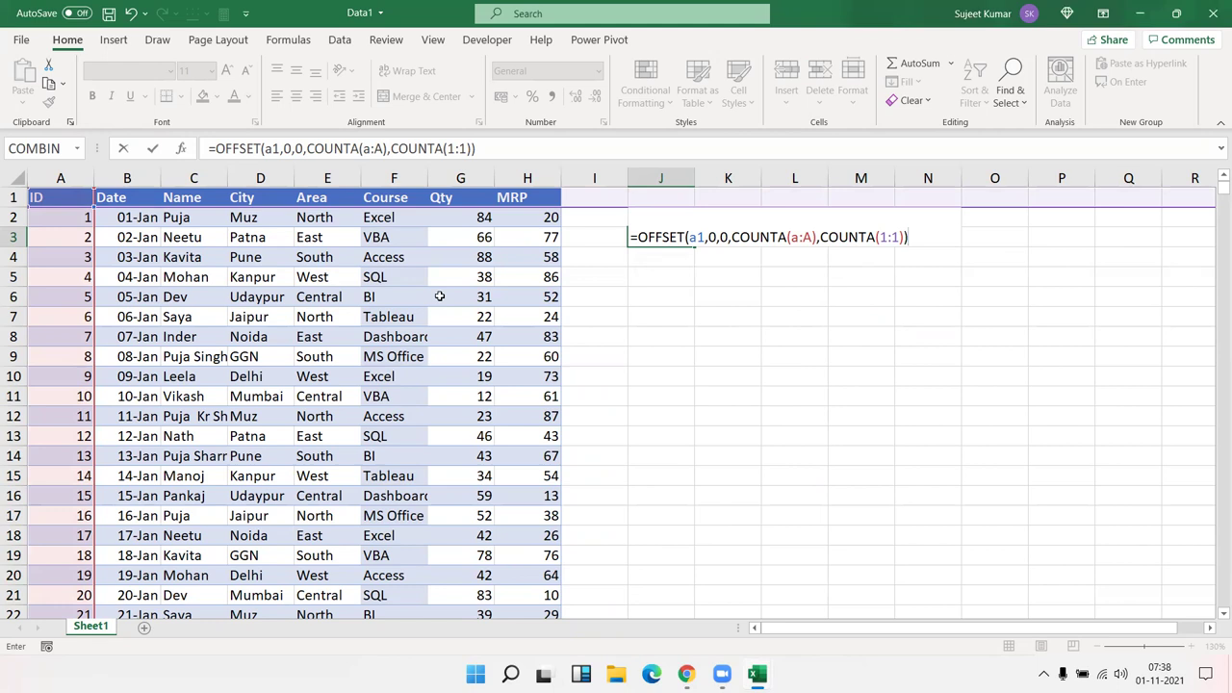
Select the whole formula text for copying, then cancel the entry so J3 stays empty.
{"action": "mouse_move", "coordinate": [639, 237]}
{"action": "left_mouse_down"}
{"action": "mouse_move", "coordinate": [920, 235]}
{"action": "mouse_move", "coordinate": [601, 229]}
{"action": "left_mouse_up"}
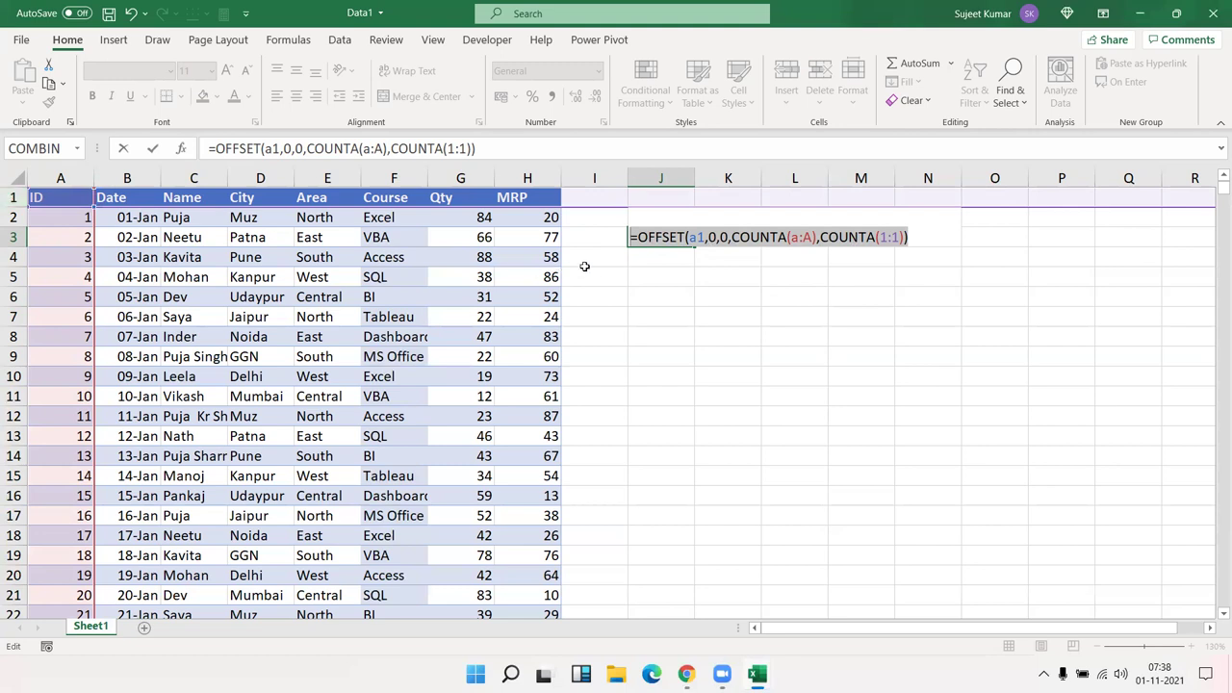
{"action": "left_click", "coordinate": [814, 237]}
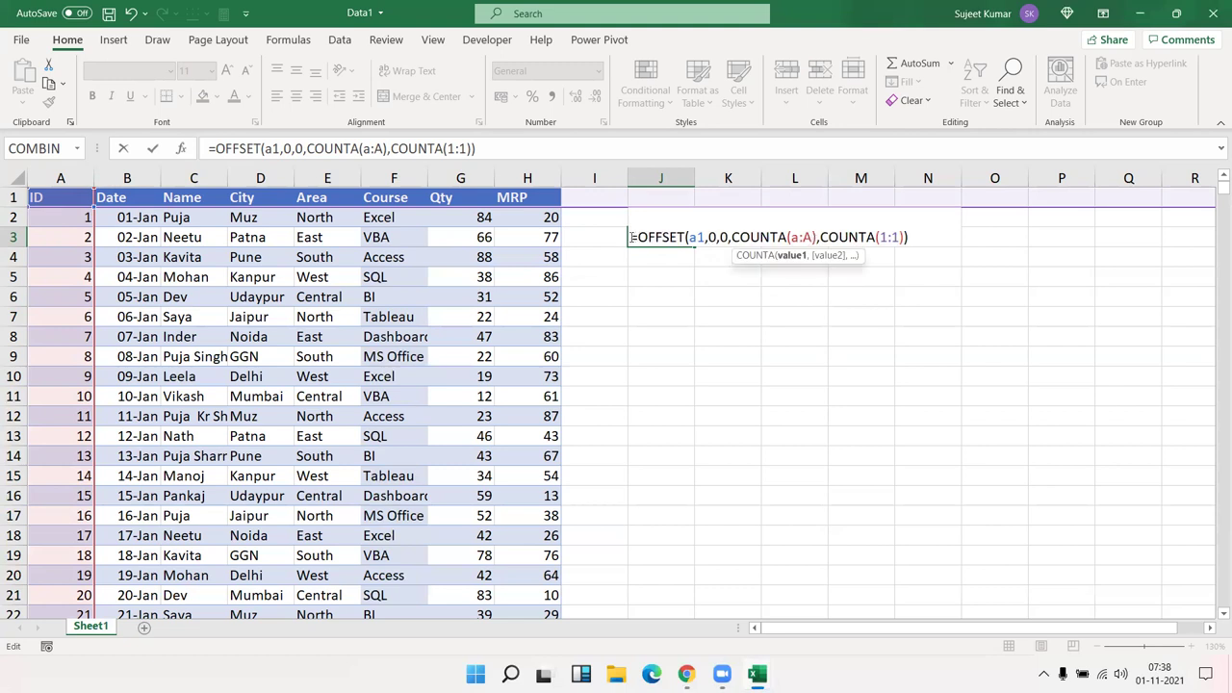
{"action": "left_click_drag", "start_coordinate": [632, 236], "coordinate": [909, 238]}
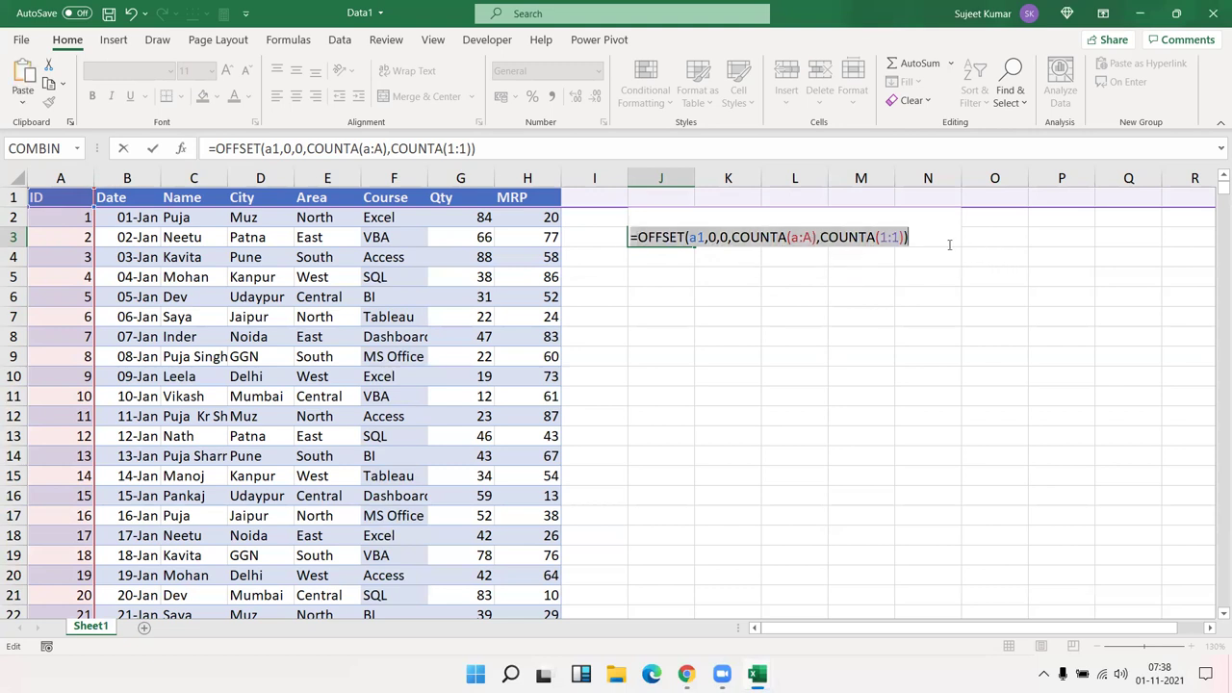
{"action": "key", "text": "Escape"}
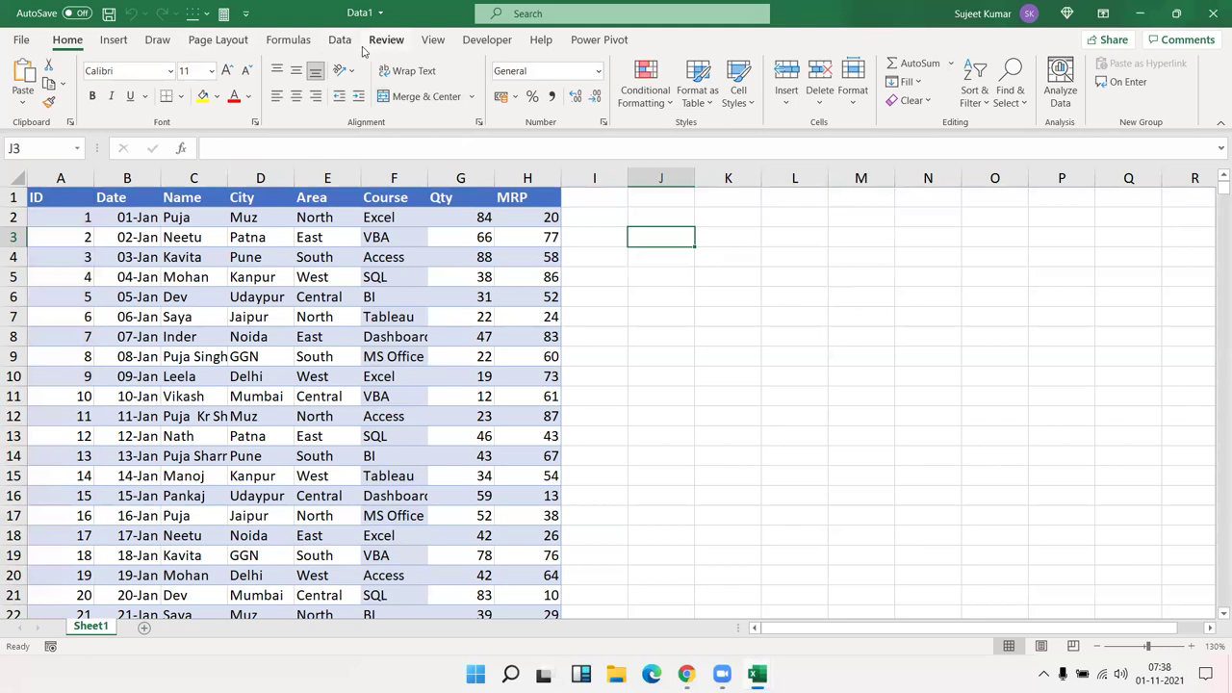
Define the workbook name DATA2 referring to the pasted OFFSET/COUNTA formula.
{"action": "left_click", "coordinate": [267, 44]}
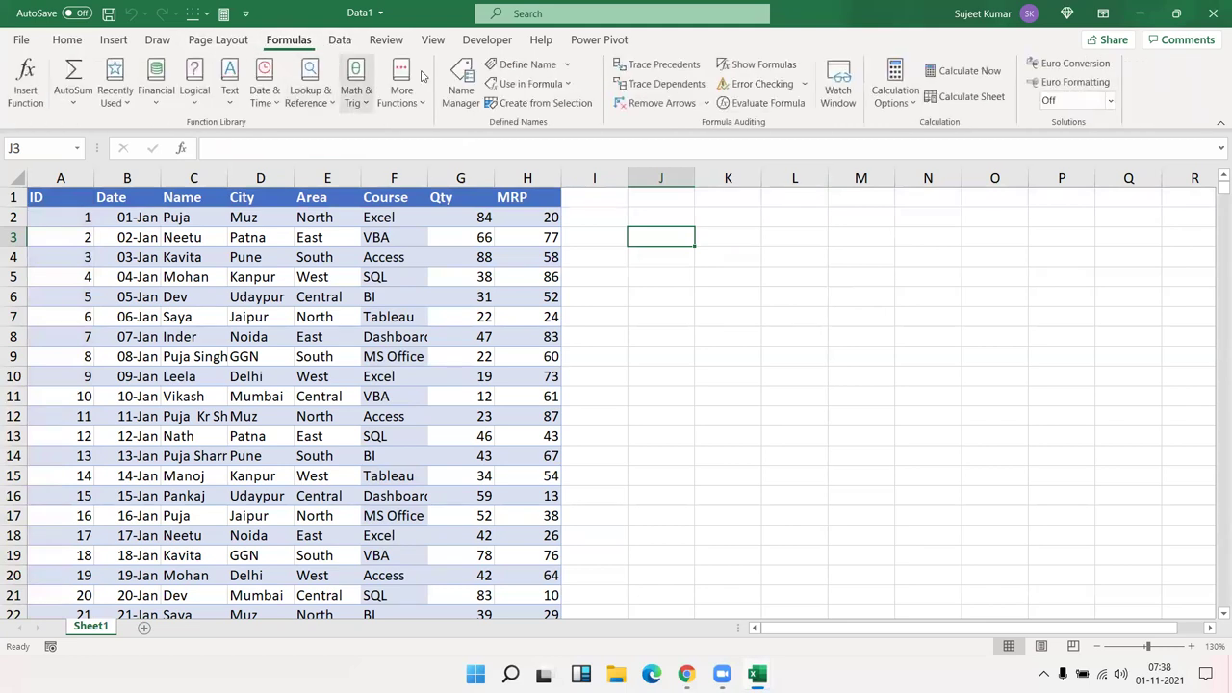
{"action": "left_click", "coordinate": [515, 64]}
{"action": "type", "text": "DATA2"}
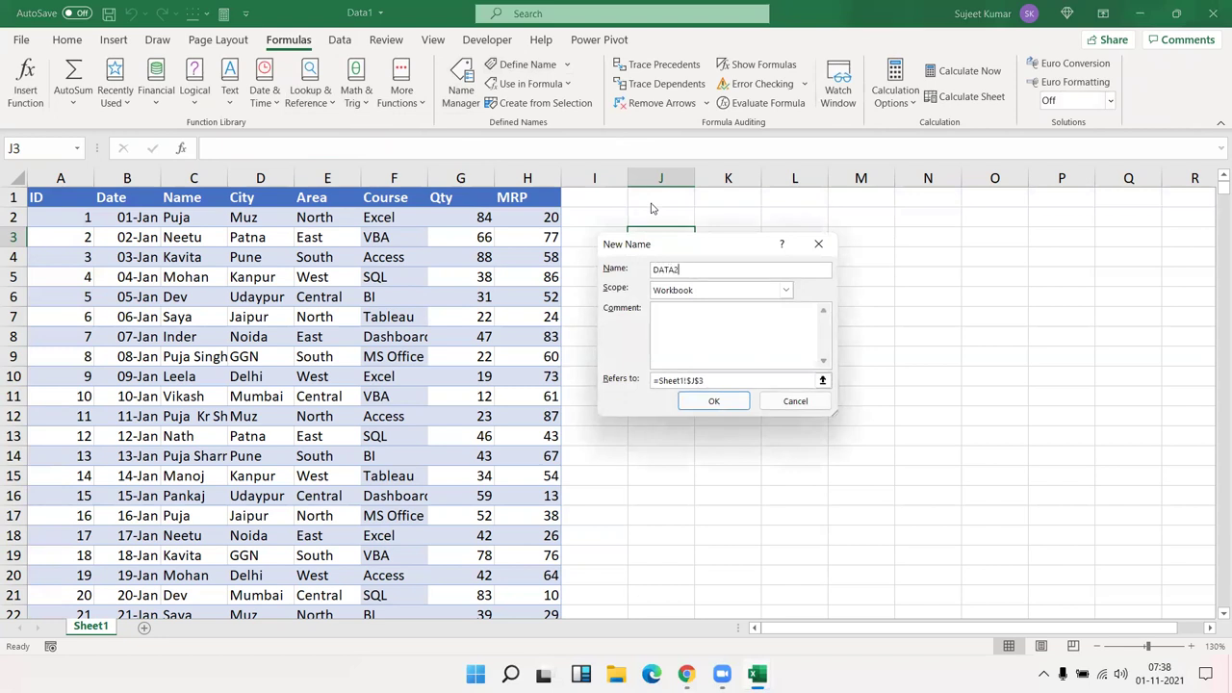
{"action": "key", "text": "Tab"}
{"action": "key", "text": "Tab"}
{"action": "key", "text": "Tab"}
{"action": "key", "text": "ctrl+v"}
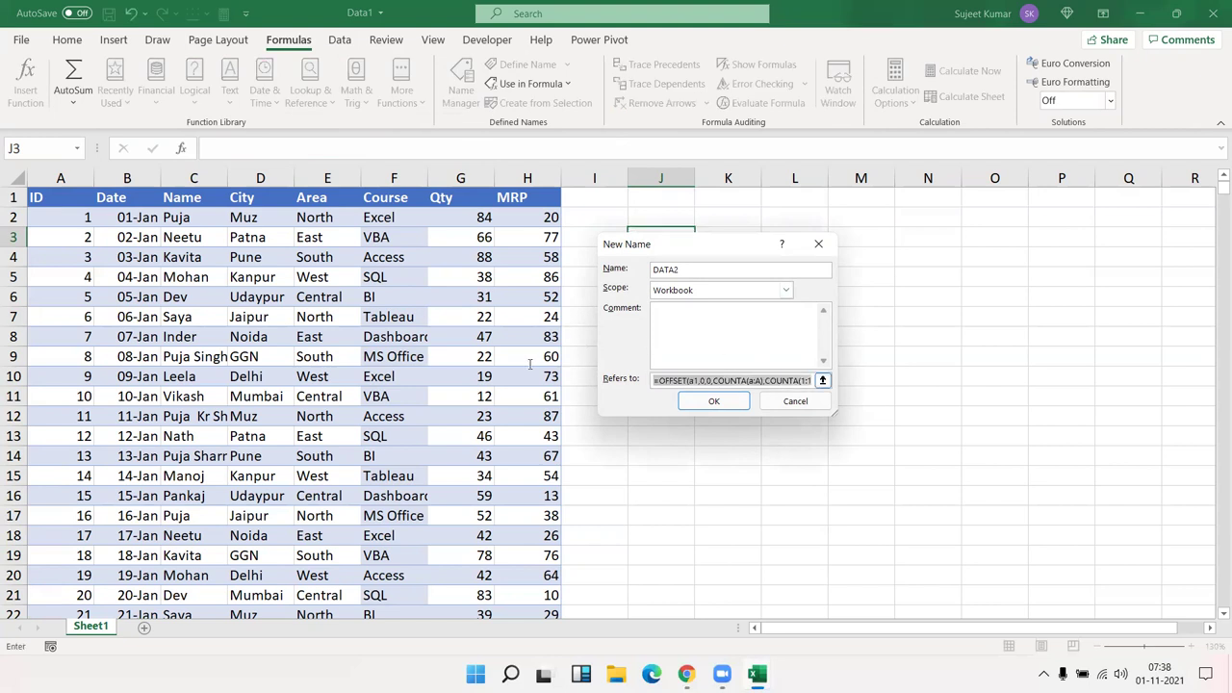
{"action": "left_click", "coordinate": [713, 401]}
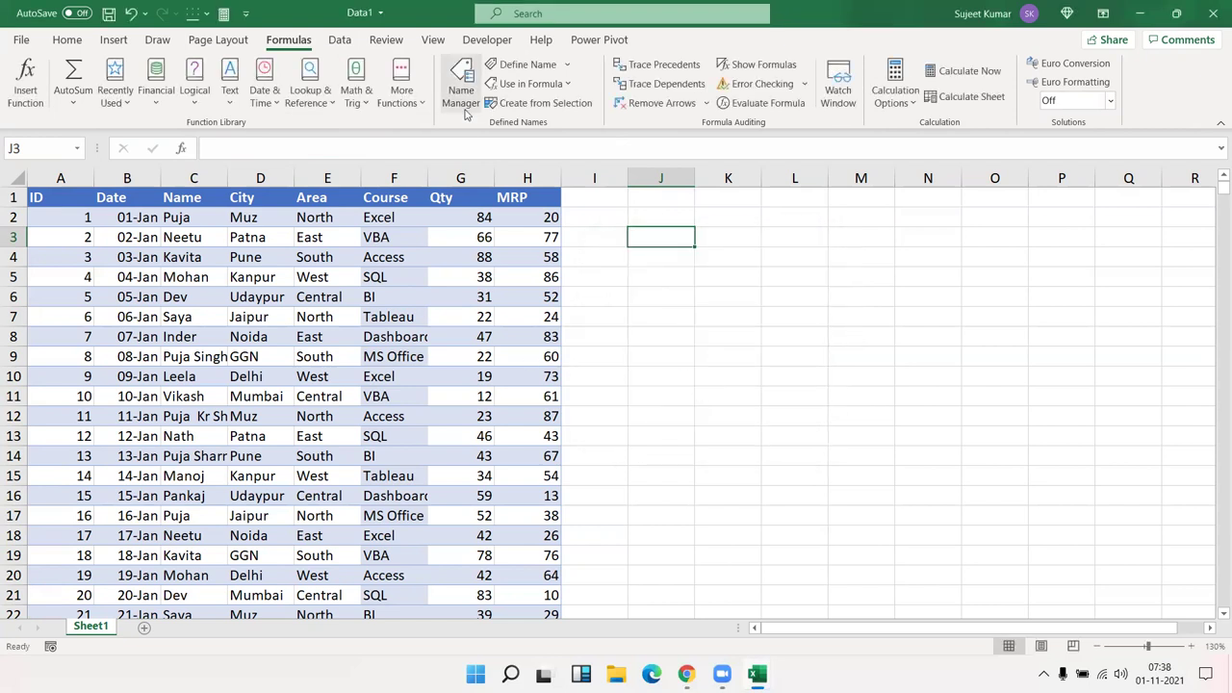
Review DATA2's definition in Name Manager, examining its COUNTA references, then close it.
{"action": "left_click", "coordinate": [461, 93]}
{"action": "left_click", "coordinate": [558, 456]}
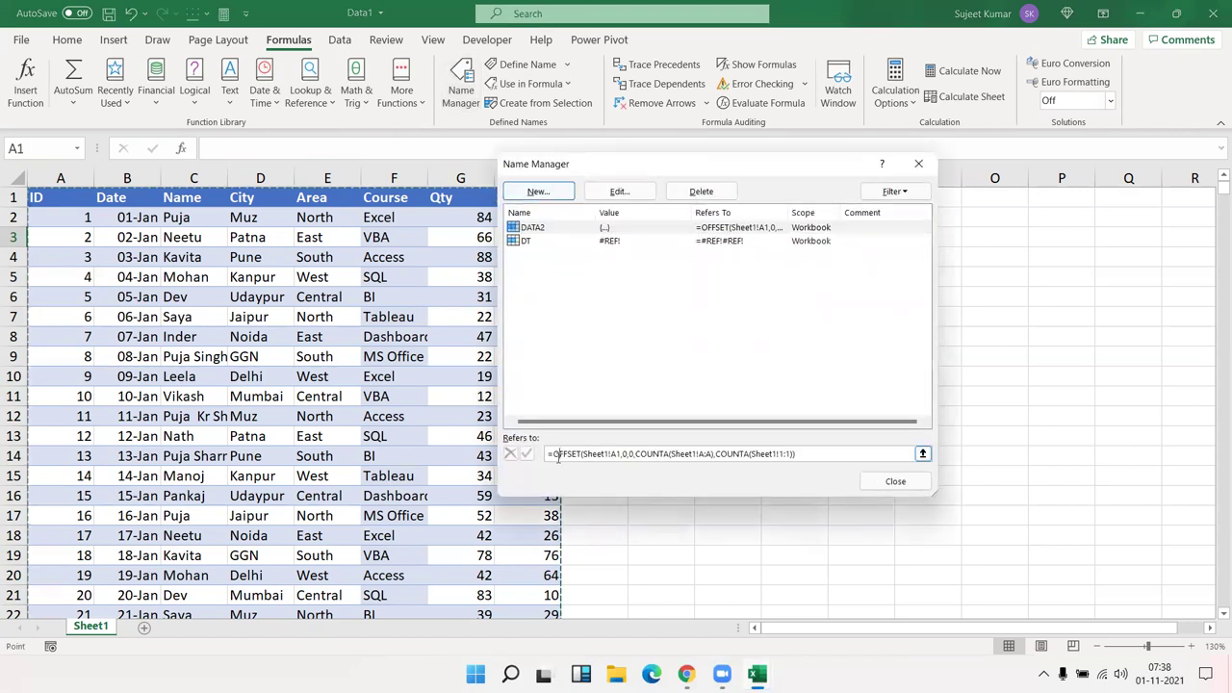
{"action": "left_click", "coordinate": [529, 460]}
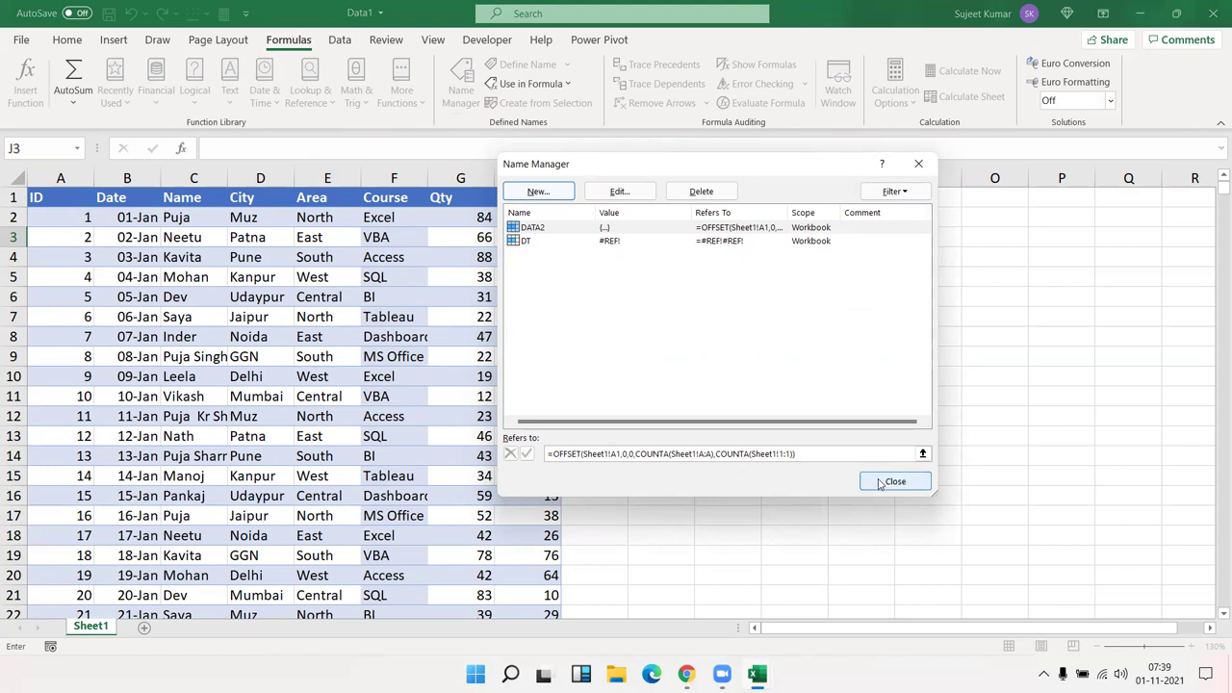
{"action": "left_click_drag", "start_coordinate": [653, 454], "coordinate": [714, 453]}
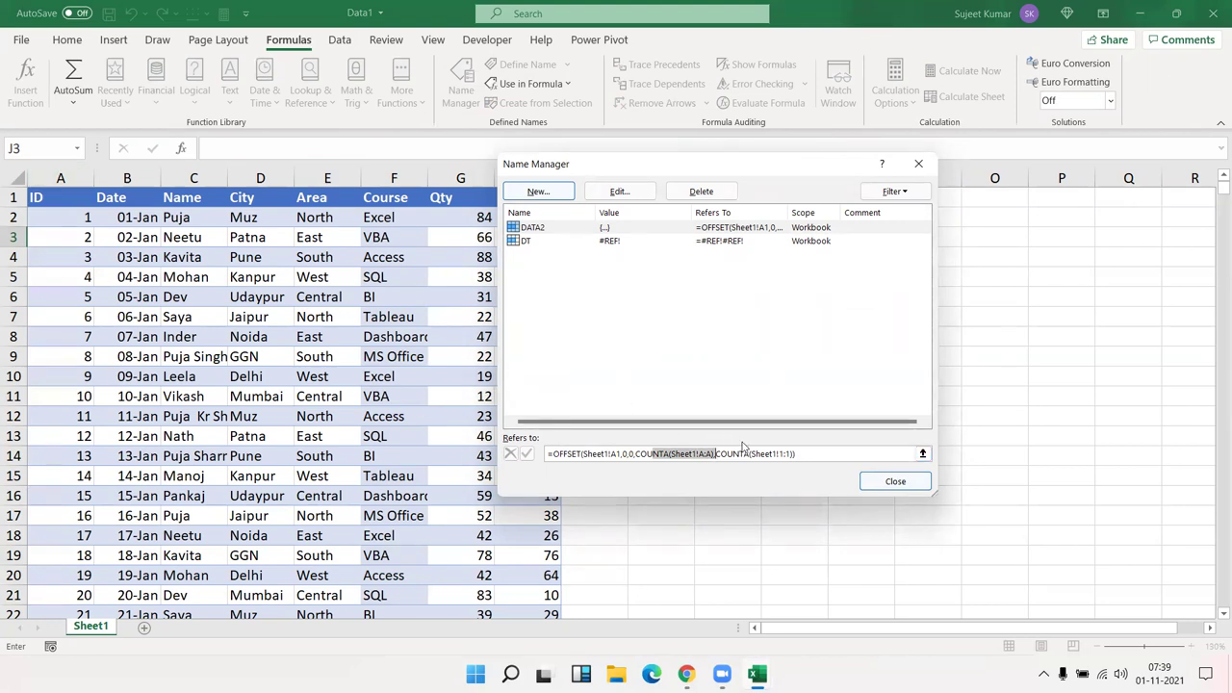
{"action": "left_click_drag", "start_coordinate": [750, 453], "coordinate": [782, 454]}
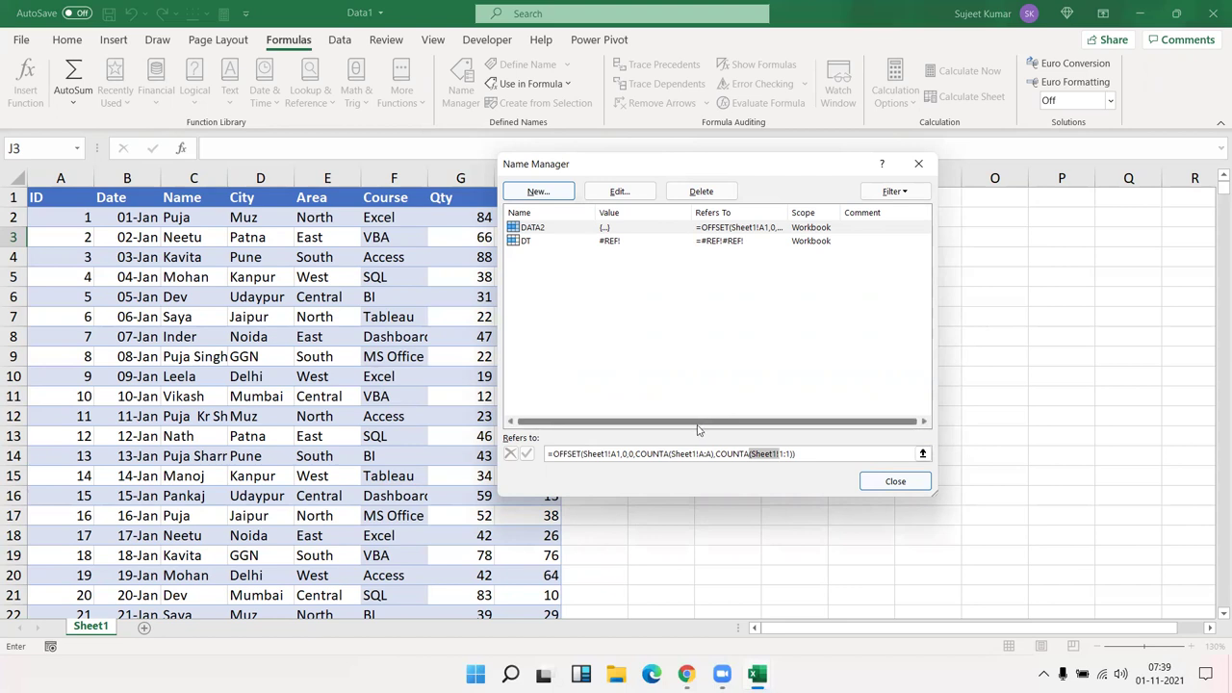
{"action": "left_click_drag", "start_coordinate": [675, 453], "coordinate": [796, 454]}
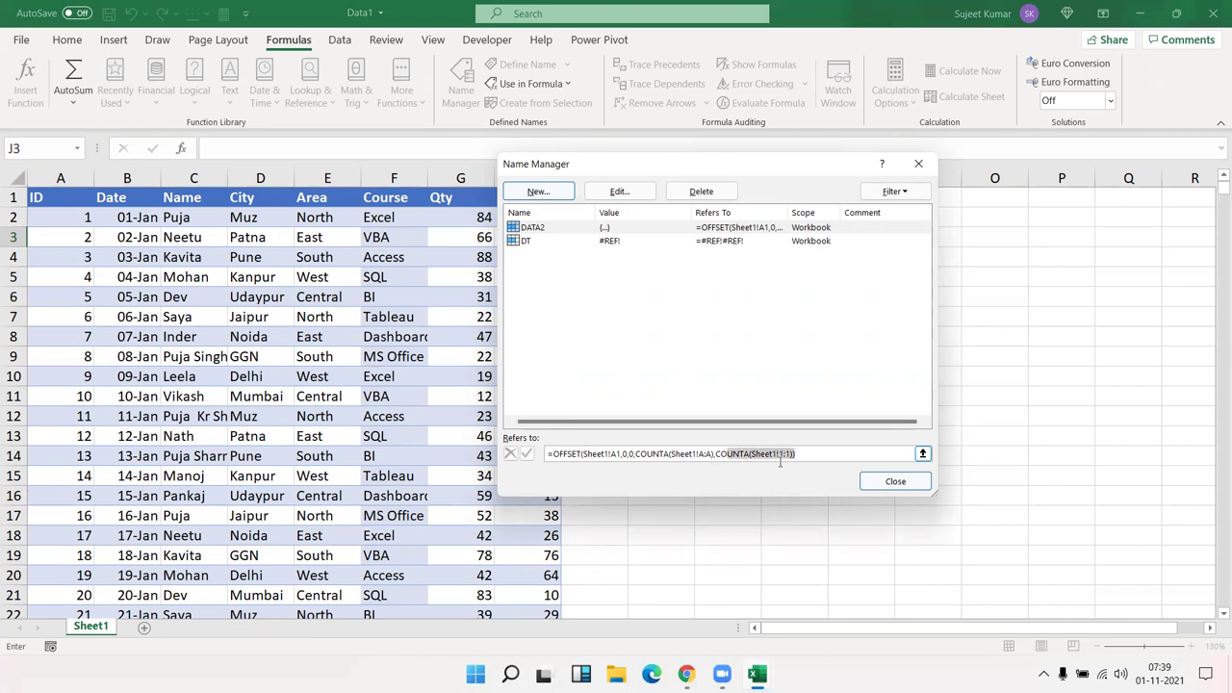
{"action": "left_click_drag", "start_coordinate": [674, 454], "coordinate": [693, 454]}
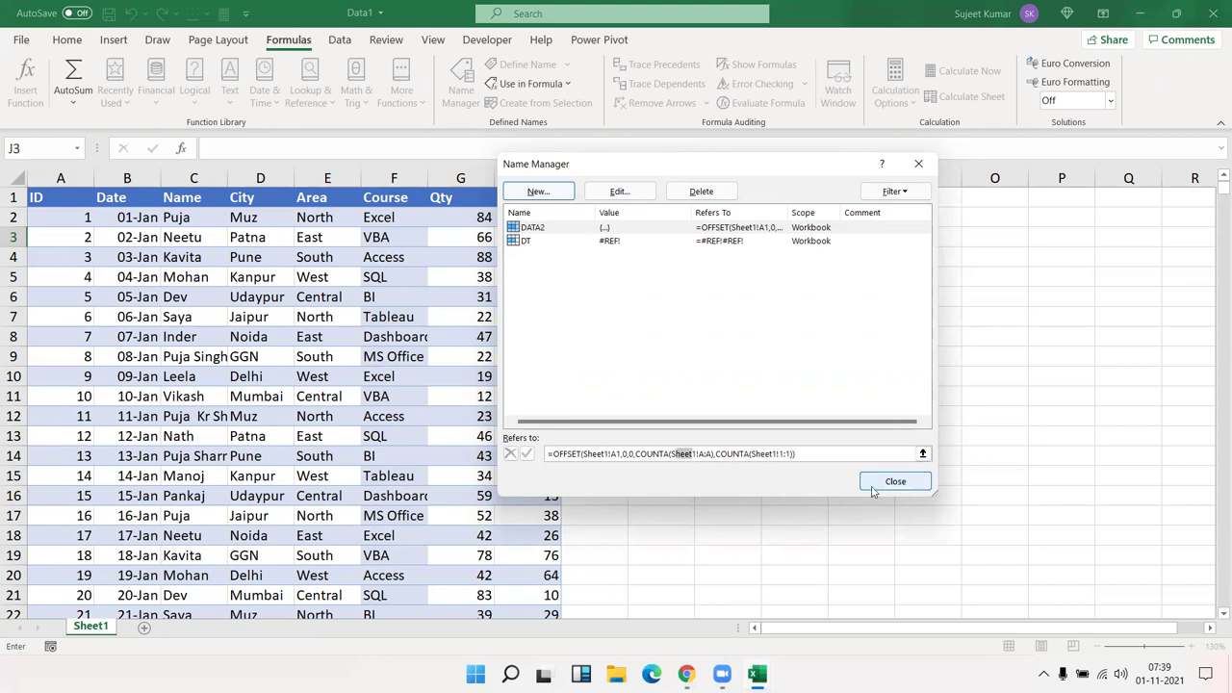
{"action": "left_click_drag", "start_coordinate": [553, 453], "coordinate": [796, 456]}
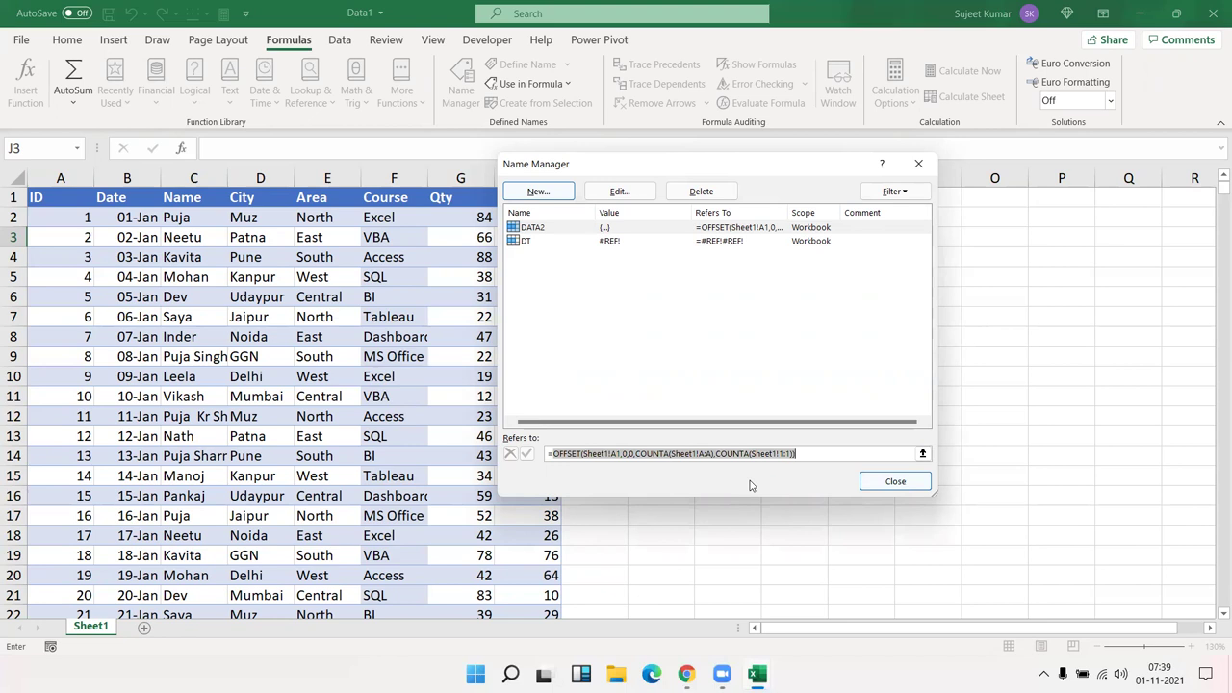
{"action": "left_click", "coordinate": [877, 488]}
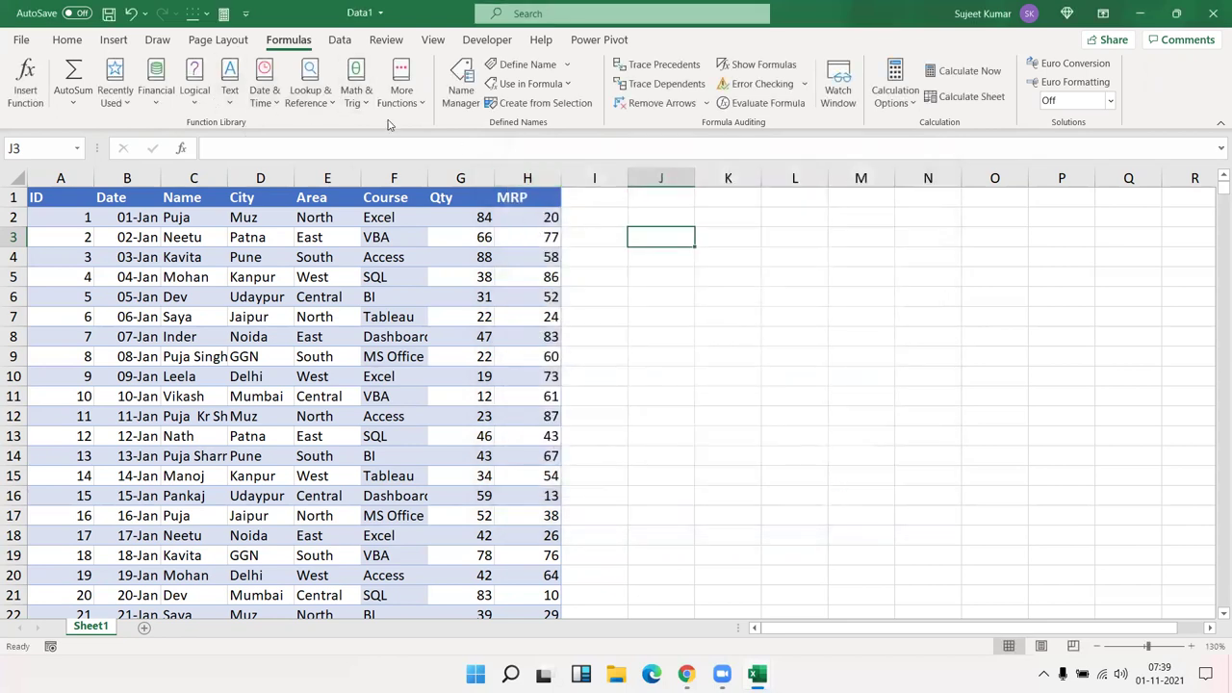
Insert a PivotTable on a new worksheet using DATA2 as the source range.
{"action": "left_click", "coordinate": [67, 41]}
{"action": "left_click", "coordinate": [114, 43]}
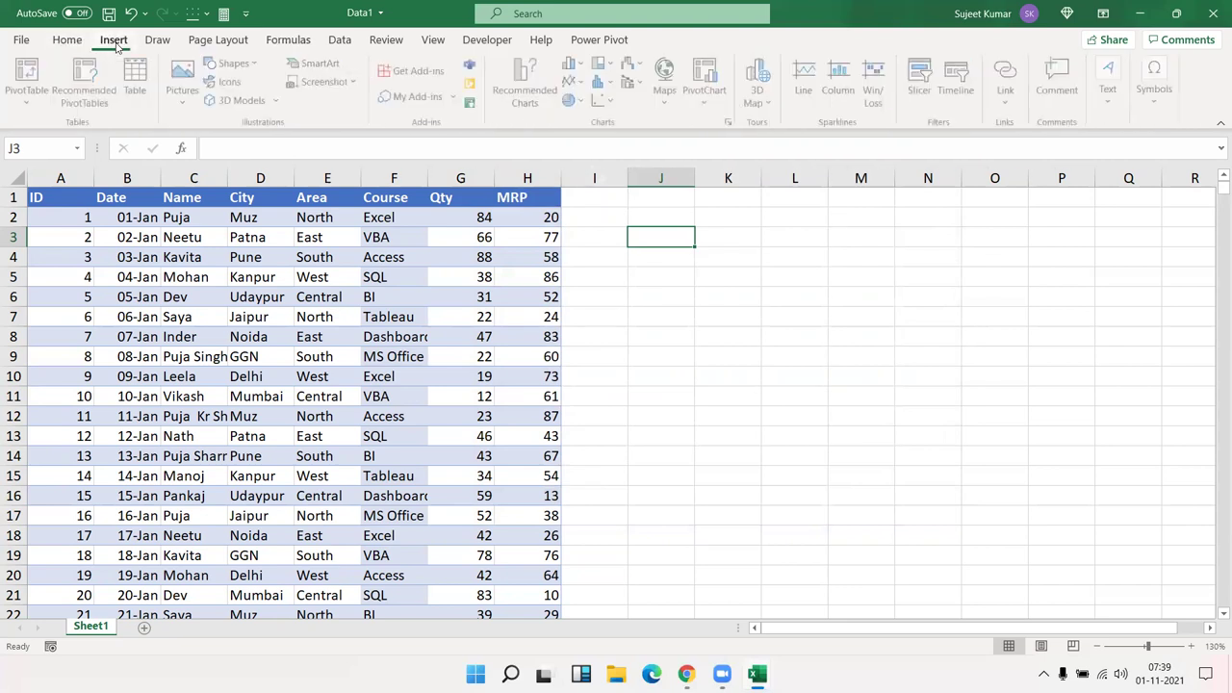
{"action": "left_click", "coordinate": [19, 75]}
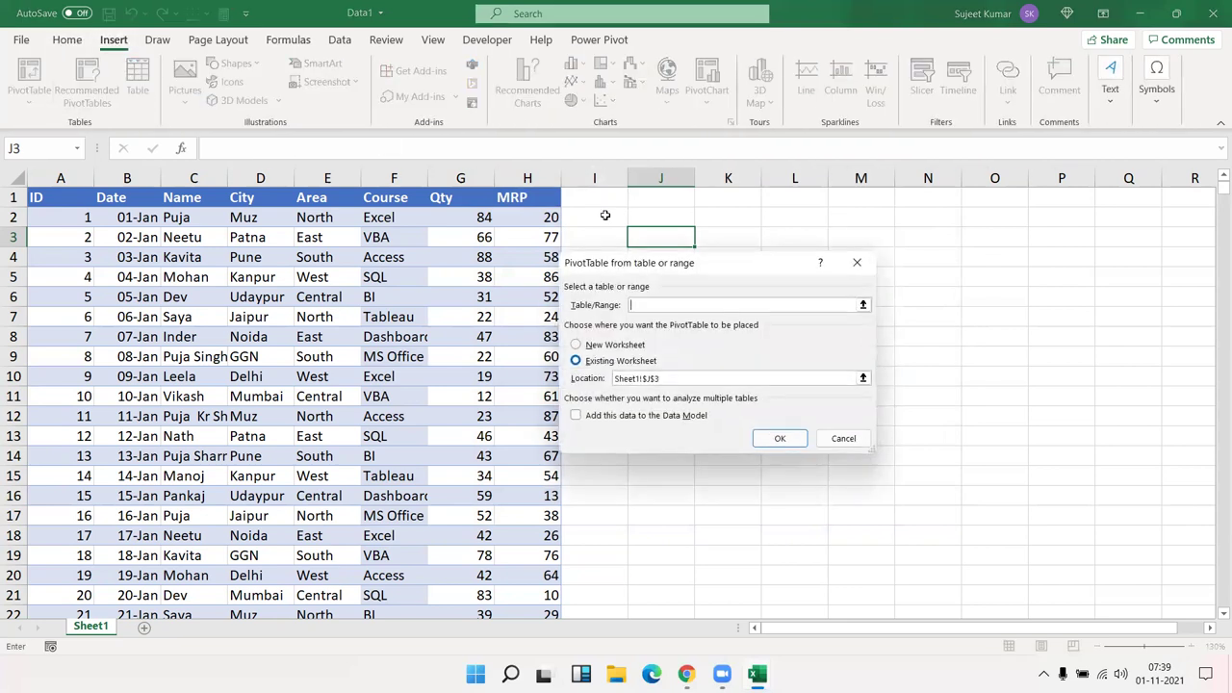
{"action": "type", "text": "DATA"}
{"action": "type", "text": "2"}
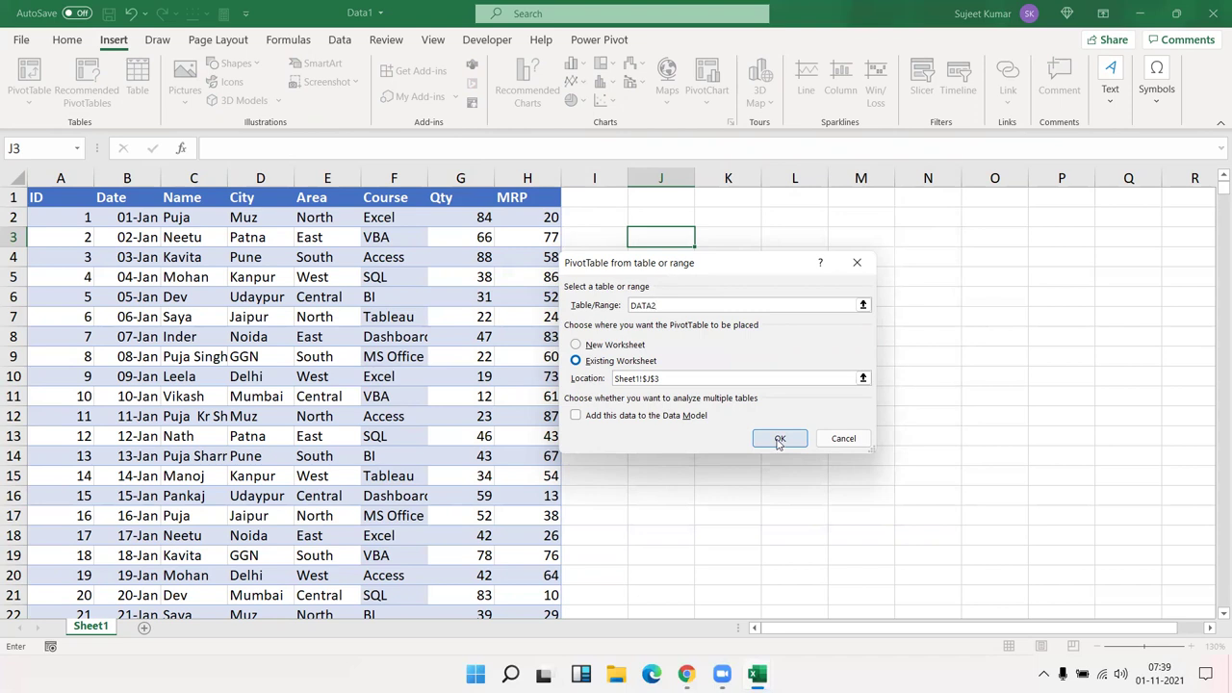
{"action": "left_click", "coordinate": [586, 345]}
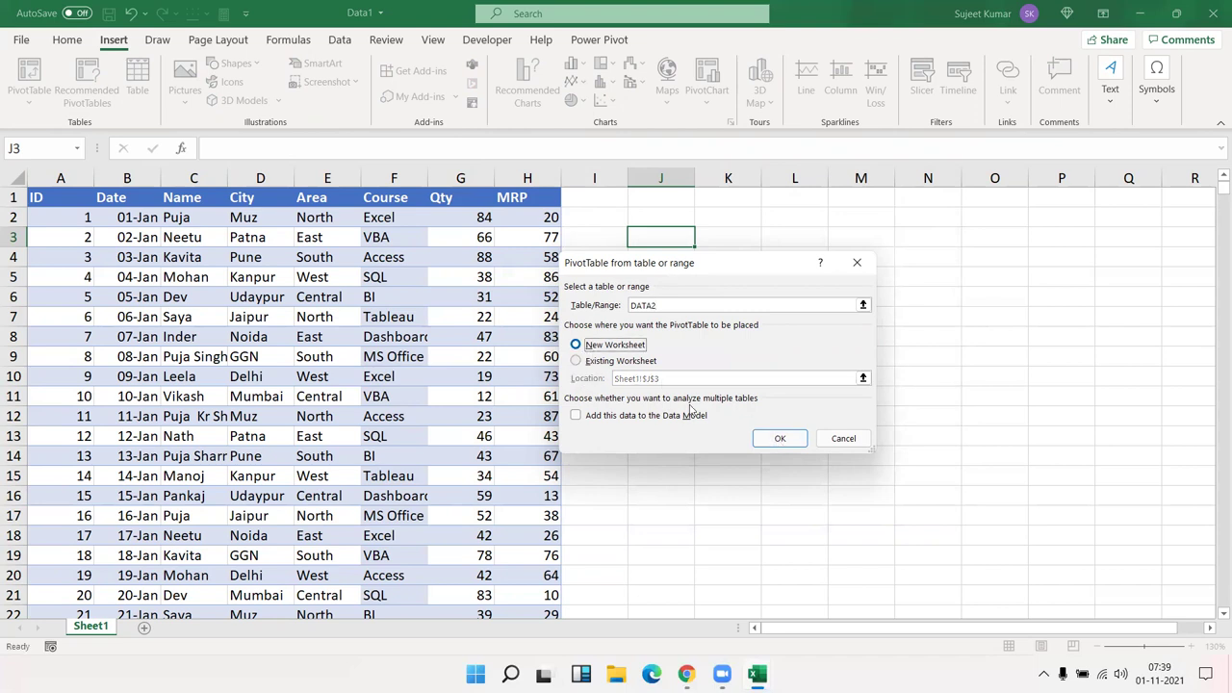
{"action": "left_click", "coordinate": [771, 440]}
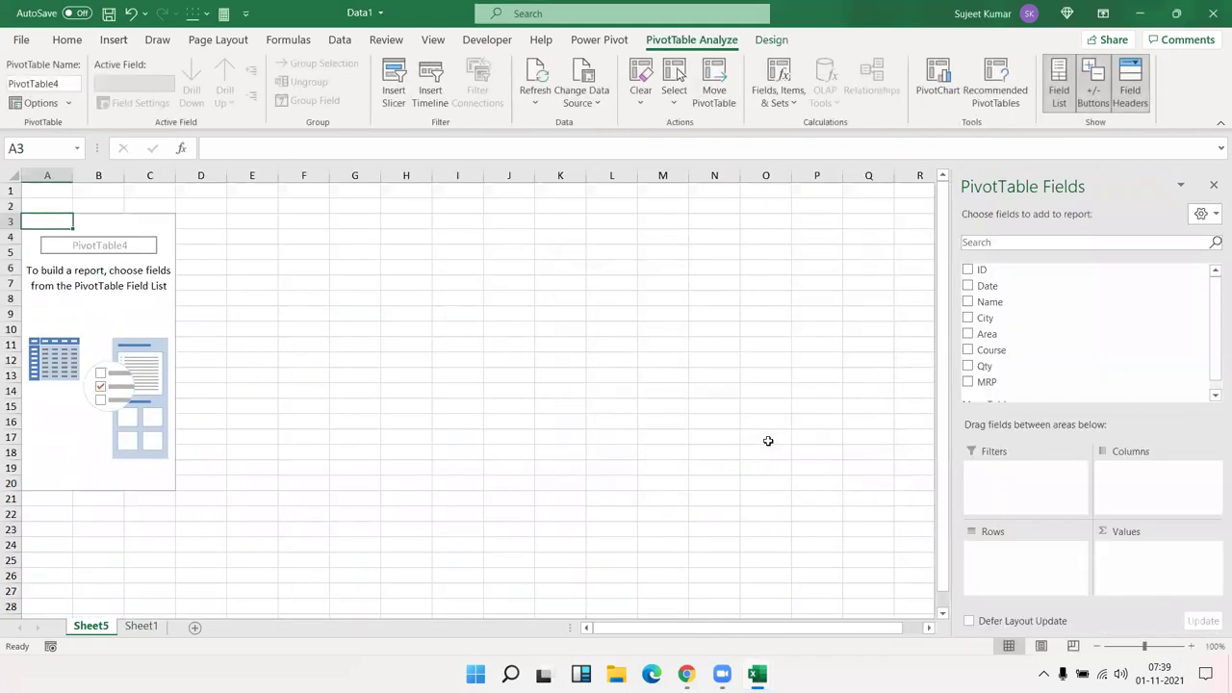
{"action": "scroll", "coordinate": [1098, 338], "scroll_direction": "down", "scroll_amount": 1}
{"action": "scroll", "coordinate": [1097, 344], "scroll_direction": "up", "scroll_amount": 1}
On Sheet1, head column I as AMT and enter the Qty times MRP formula =G2*H2 in I2.
{"action": "left_click", "coordinate": [142, 626]}
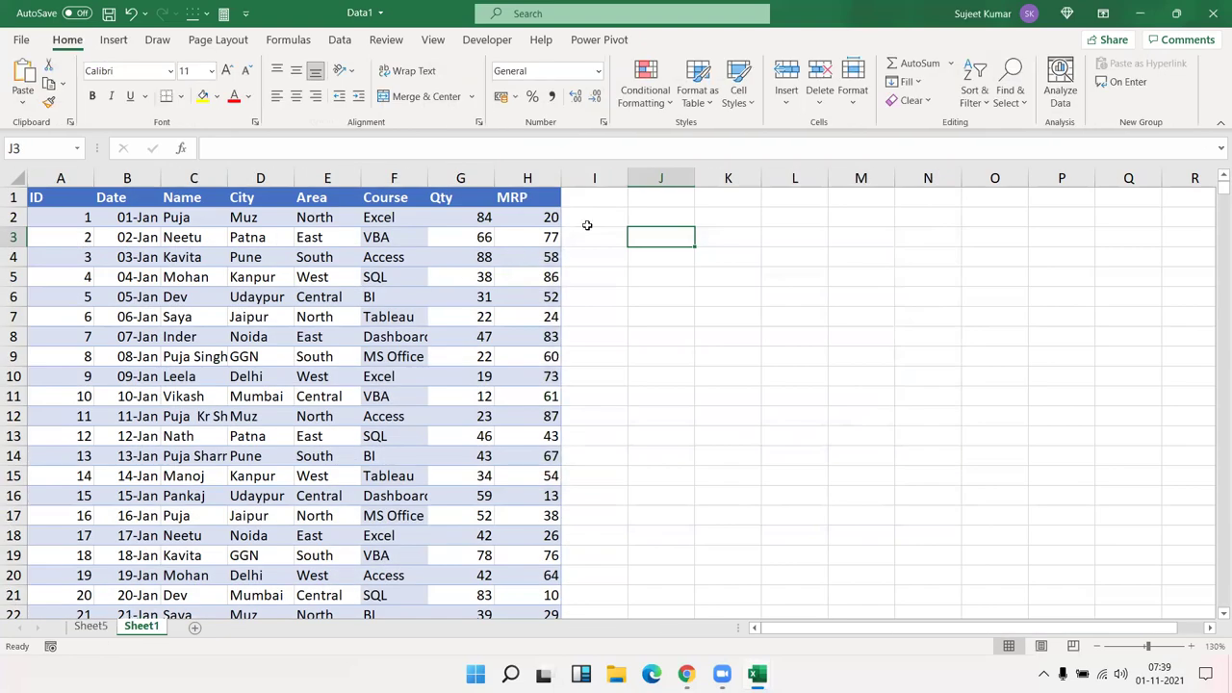
{"action": "type", "text": "AMT"}
{"action": "key", "text": "Return"}
{"action": "type", "text": "="}
{"action": "key", "text": "Down"}
{"action": "key", "text": "Down"}
{"action": "key", "text": "Left"}
{"action": "key", "text": "Left"}
{"action": "key", "text": "Up"}
{"action": "key", "text": "Up"}
{"action": "type", "text": "*"}
{"action": "key", "text": "Left"}
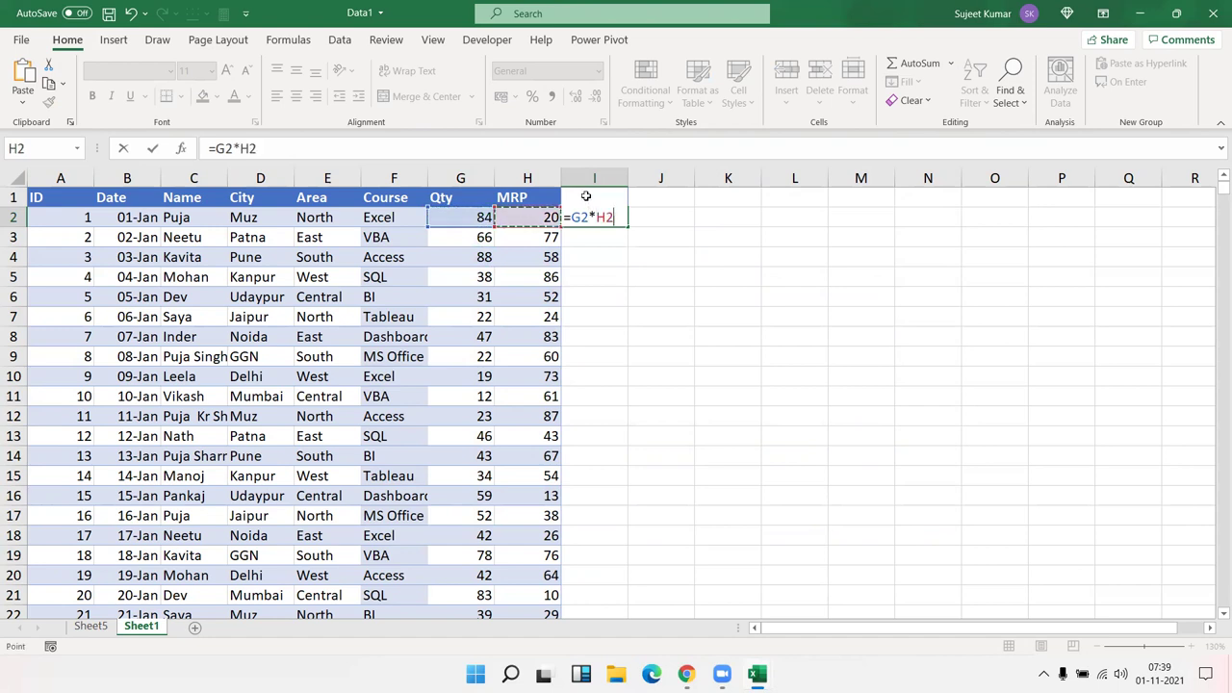
{"action": "key", "text": "Return"}
Fill the AMT formula down the column and go to the Sheet5 pivot area.
{"action": "left_click", "coordinate": [607, 214]}
{"action": "double_click", "coordinate": [627, 224]}
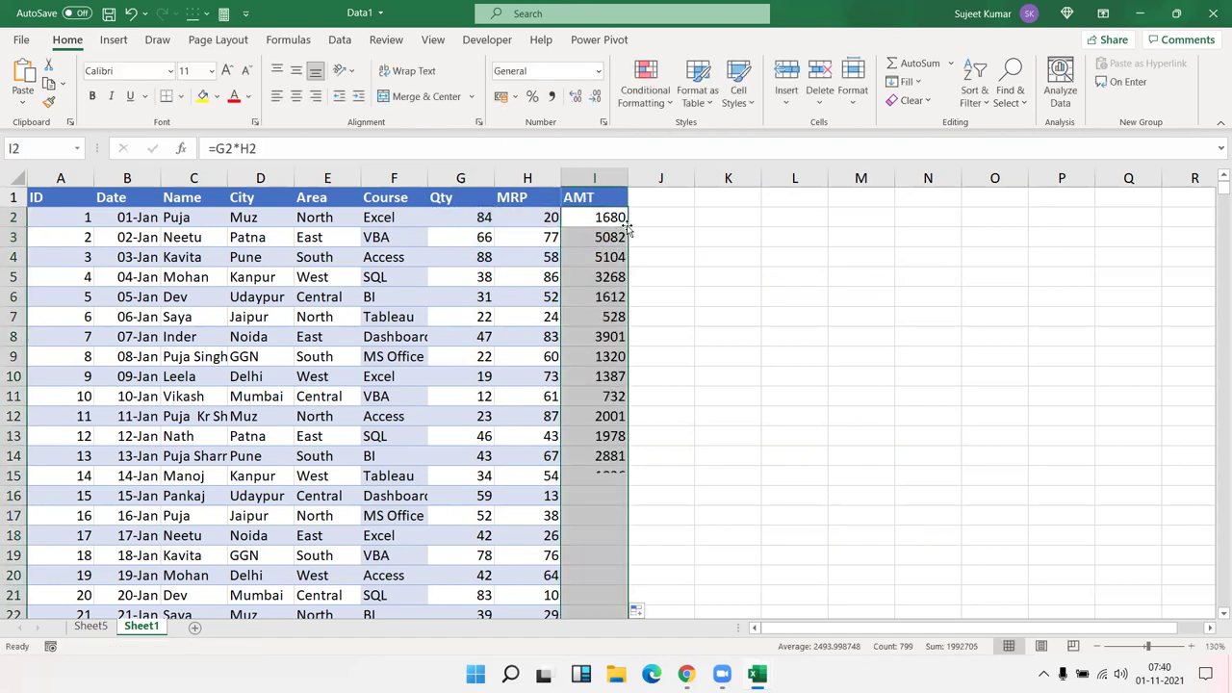
{"action": "left_click", "coordinate": [101, 627]}
{"action": "left_click", "coordinate": [111, 329]}
Try refreshing the Sheet5 pivot twice, dismissing the invalid reference warning each time.
{"action": "right_click", "coordinate": [122, 330]}
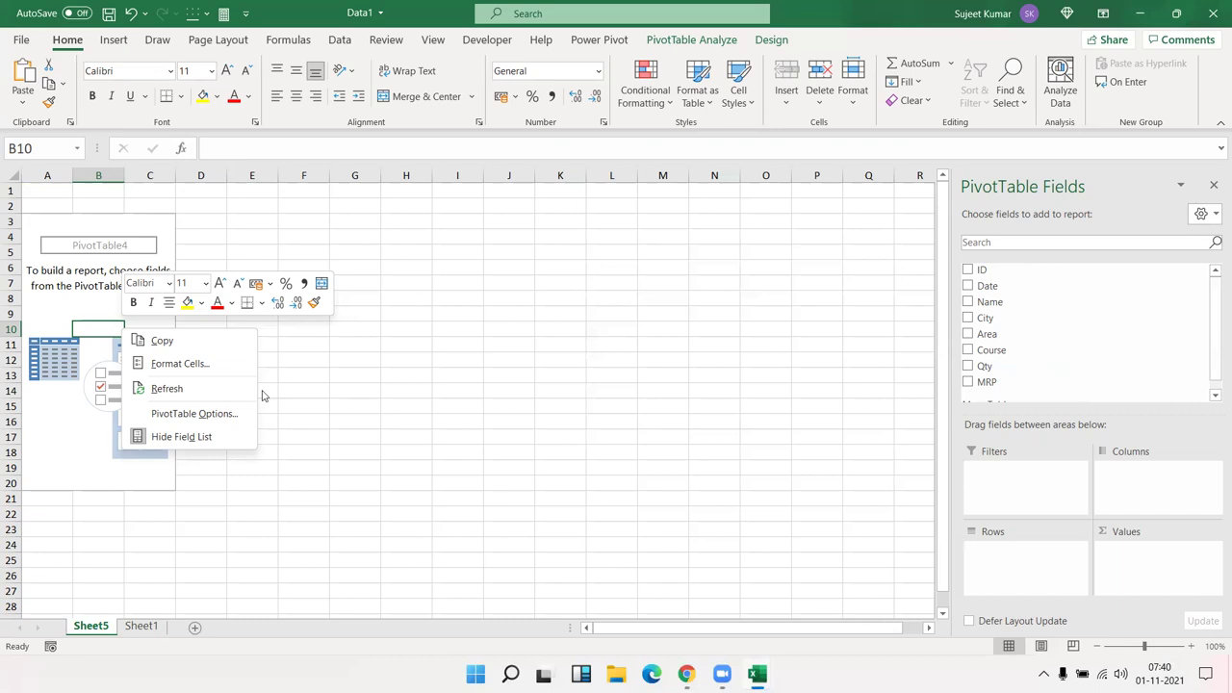
{"action": "left_click", "coordinate": [186, 389]}
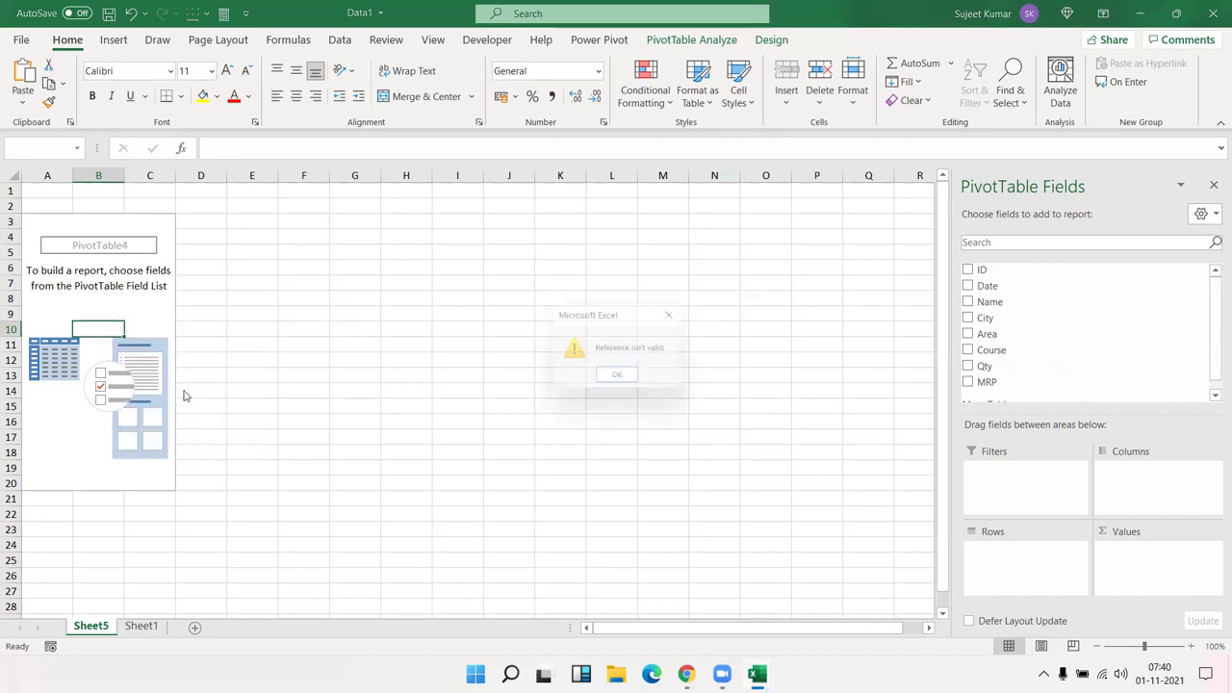
{"action": "left_click", "coordinate": [624, 379]}
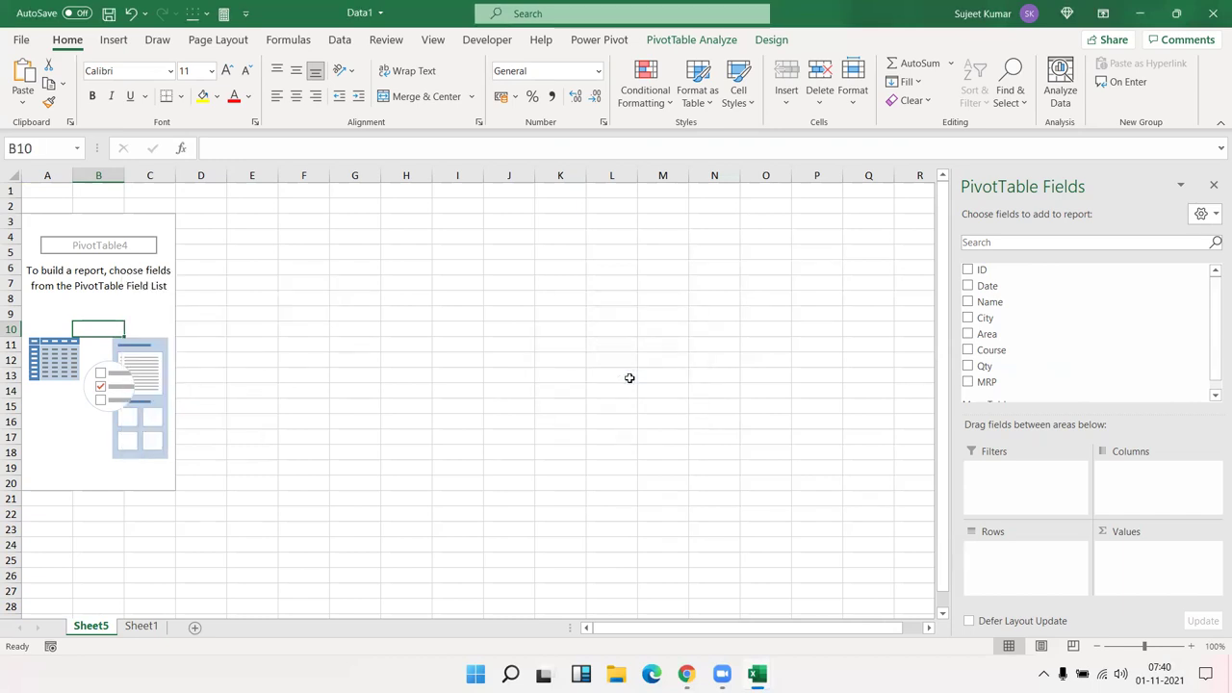
{"action": "right_click", "coordinate": [71, 293]}
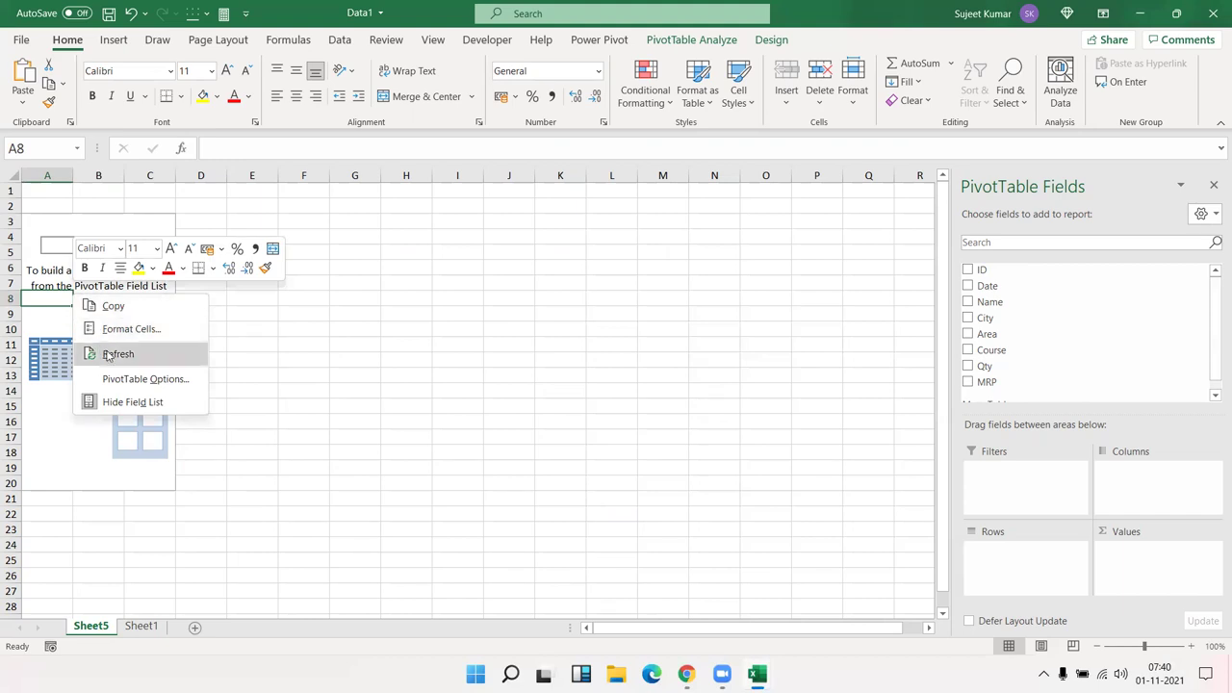
{"action": "scroll", "coordinate": [1202, 315], "scroll_direction": "down", "scroll_amount": 1}
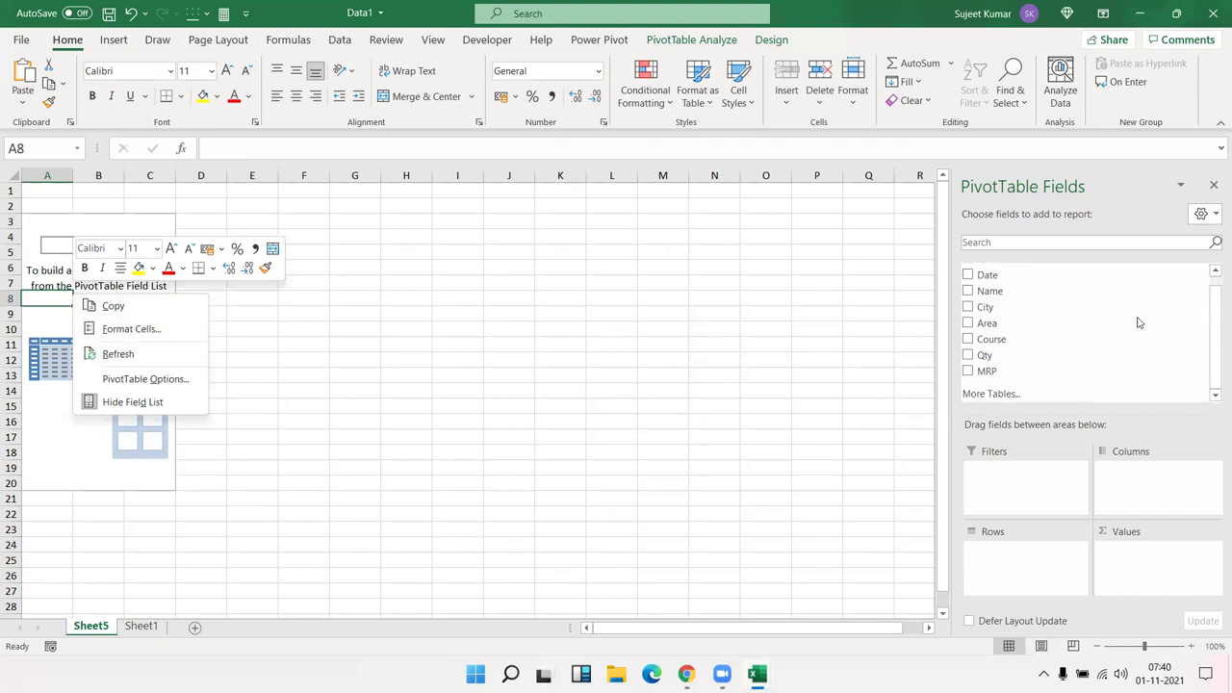
{"action": "left_click", "coordinate": [106, 354]}
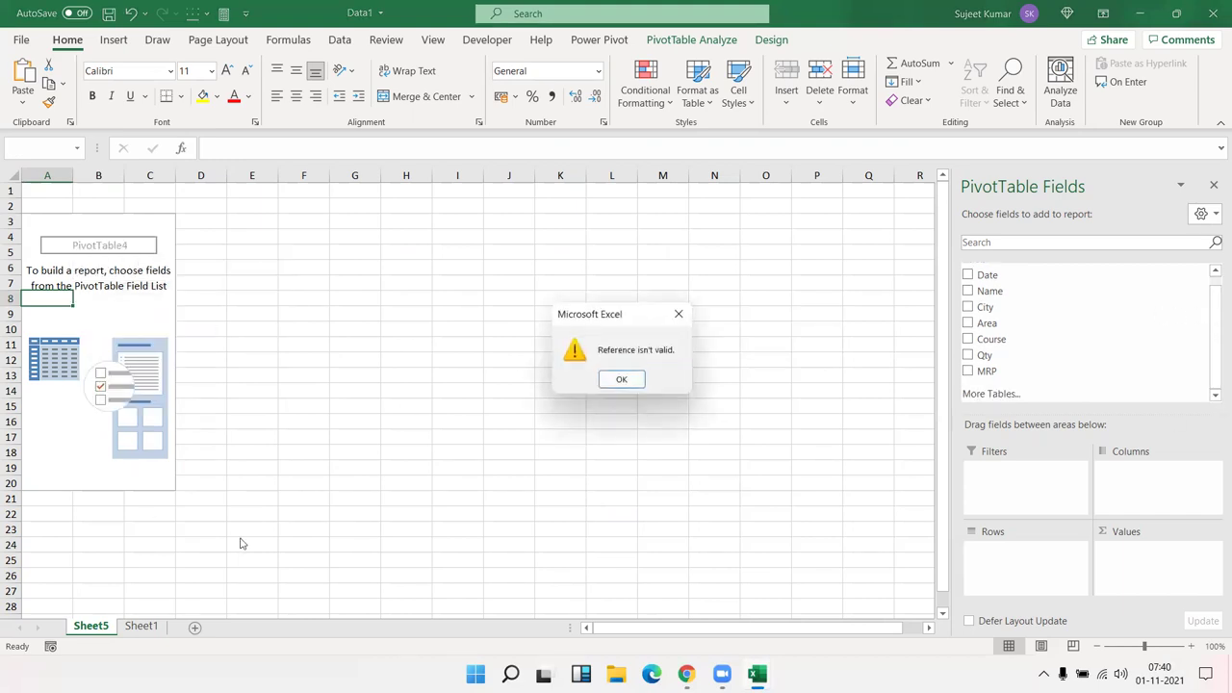
{"action": "left_click", "coordinate": [621, 379]}
Check the AMT header on Sheet1, then retry the pivot refresh and dismiss the error again.
{"action": "left_click", "coordinate": [142, 627]}
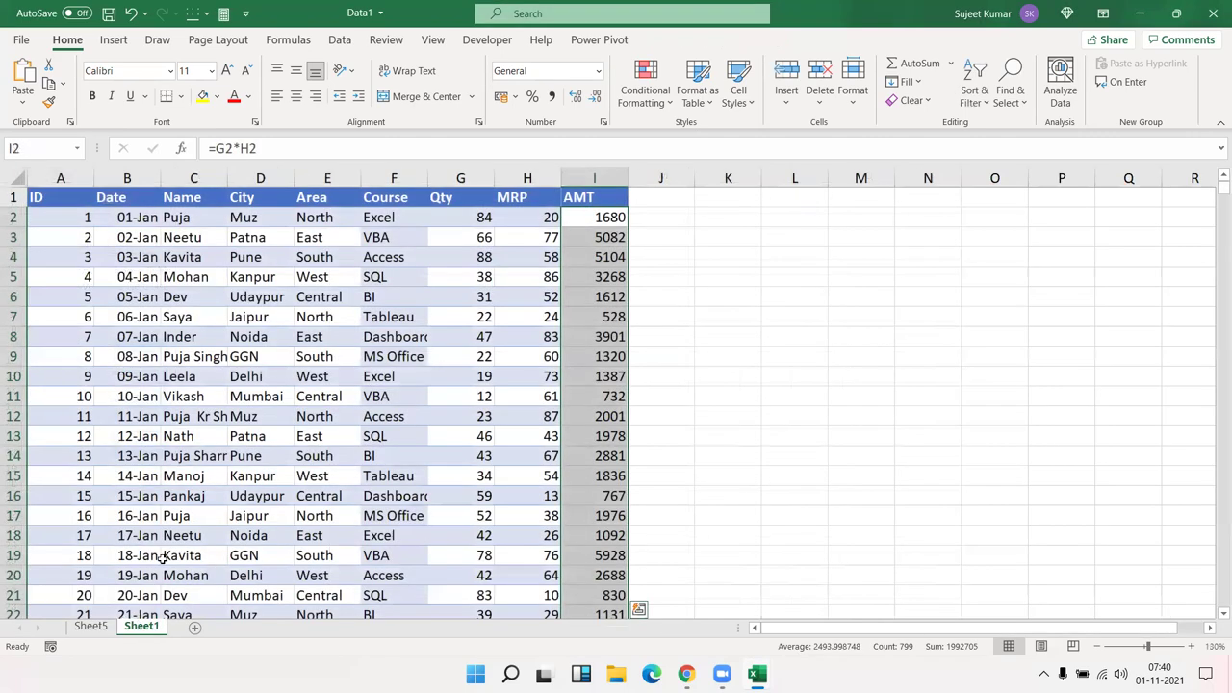
{"action": "left_click", "coordinate": [593, 199]}
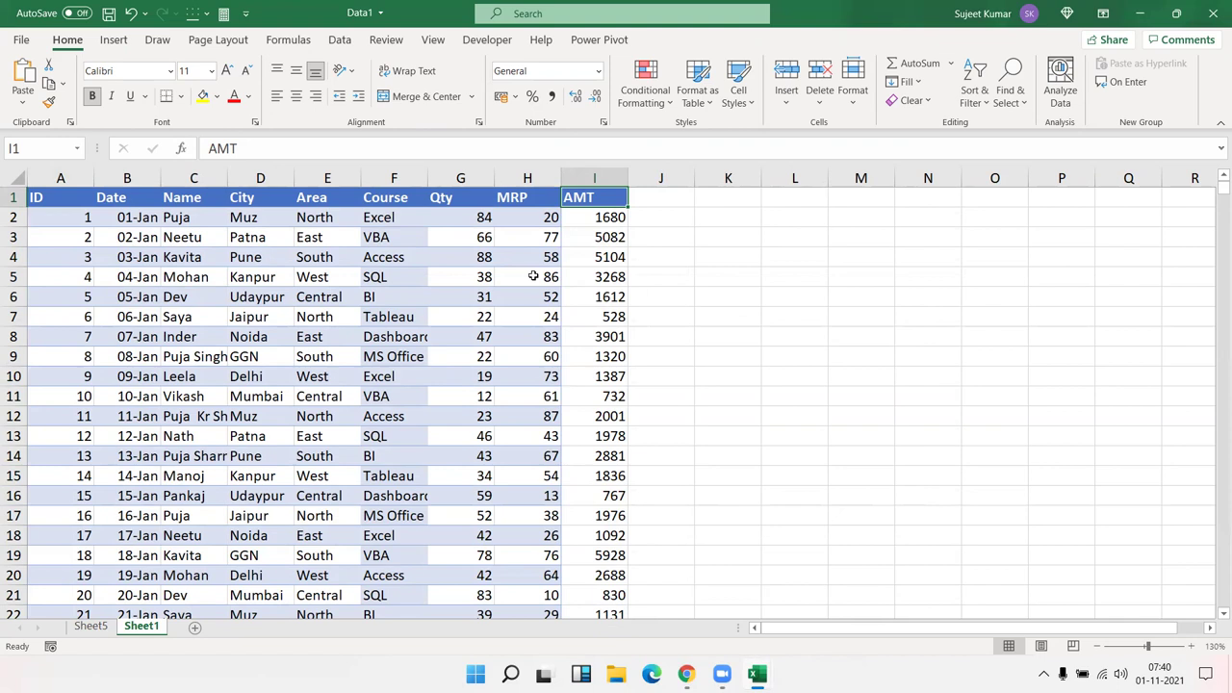
{"action": "left_click", "coordinate": [87, 628]}
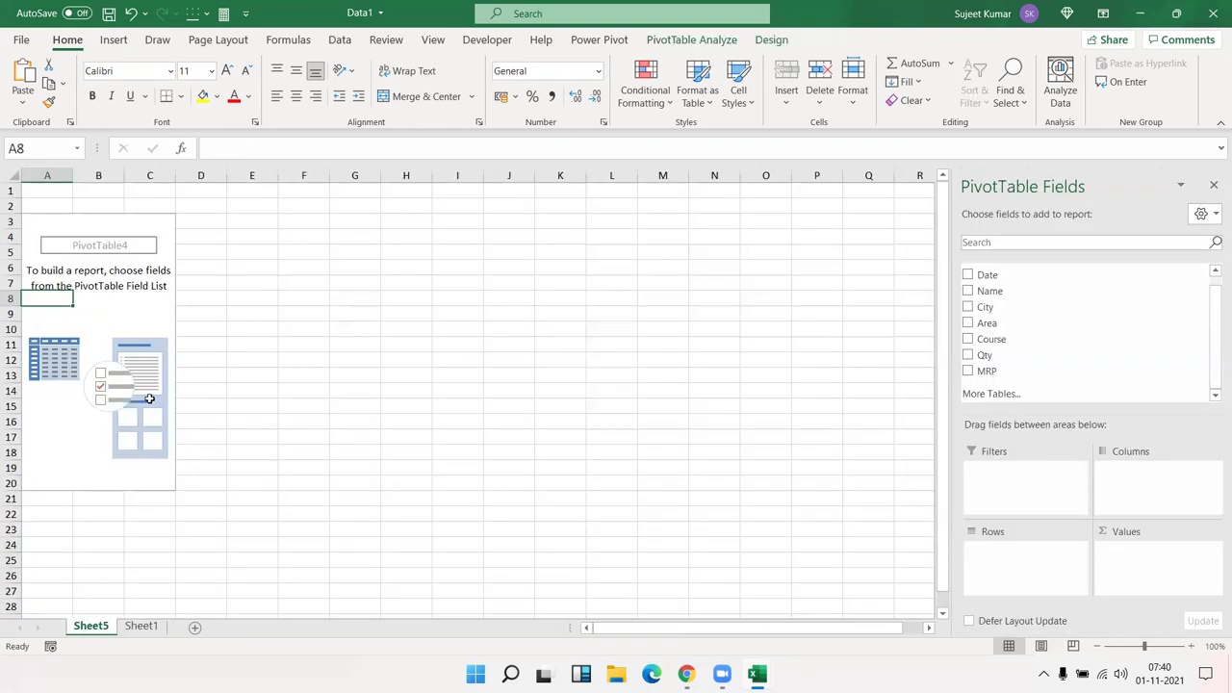
{"action": "left_click", "coordinate": [142, 359]}
{"action": "right_click", "coordinate": [142, 359]}
{"action": "left_click", "coordinate": [161, 414]}
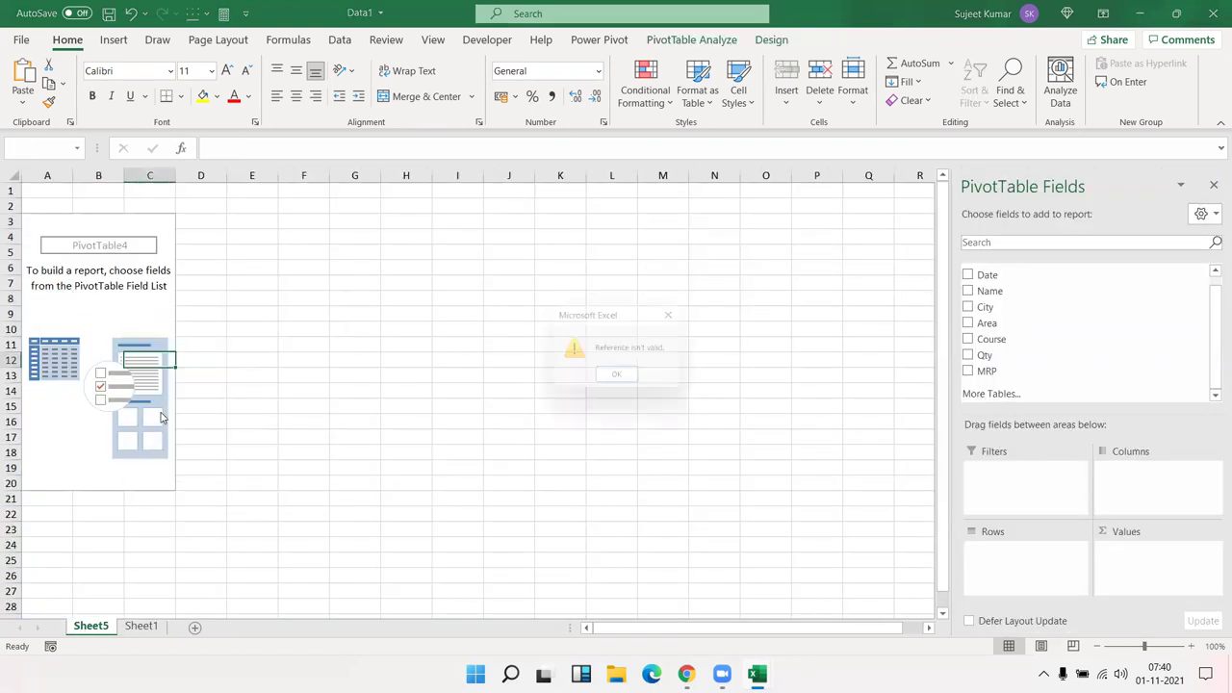
{"action": "left_click", "coordinate": [620, 375]}
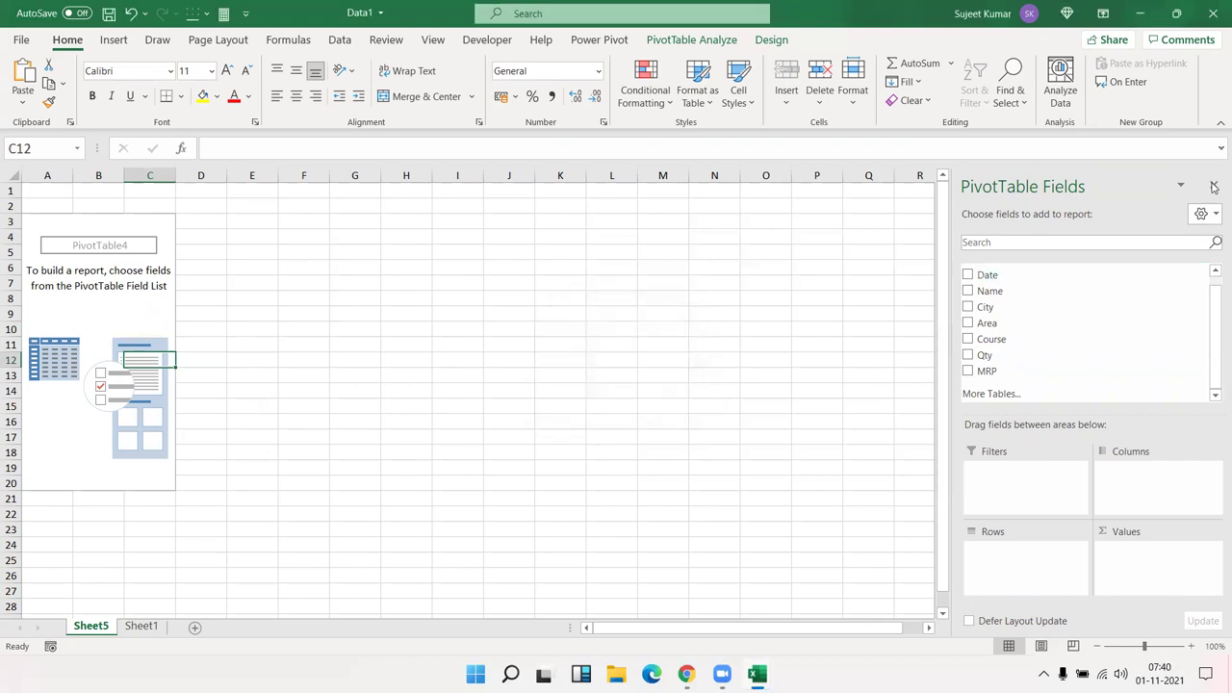
Hide the PivotTable Fields pane and delete the Sheet5 sheet.
{"action": "left_click", "coordinate": [1214, 186]}
{"action": "right_click", "coordinate": [75, 627]}
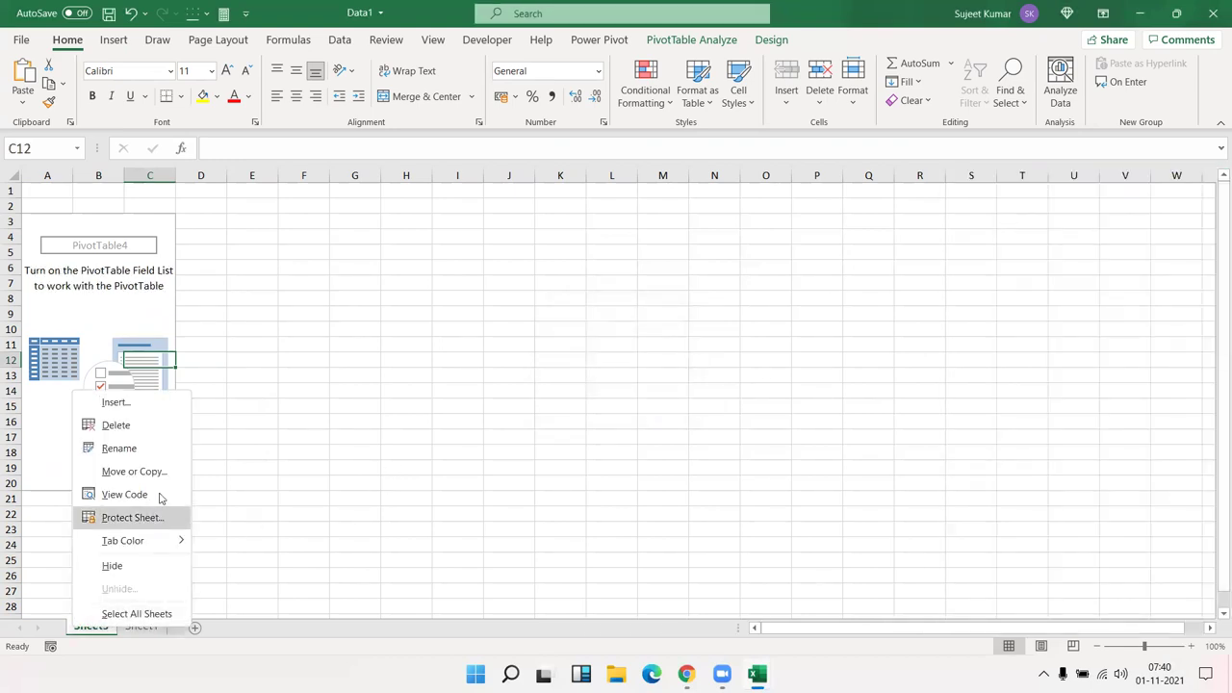
{"action": "left_click", "coordinate": [127, 427]}
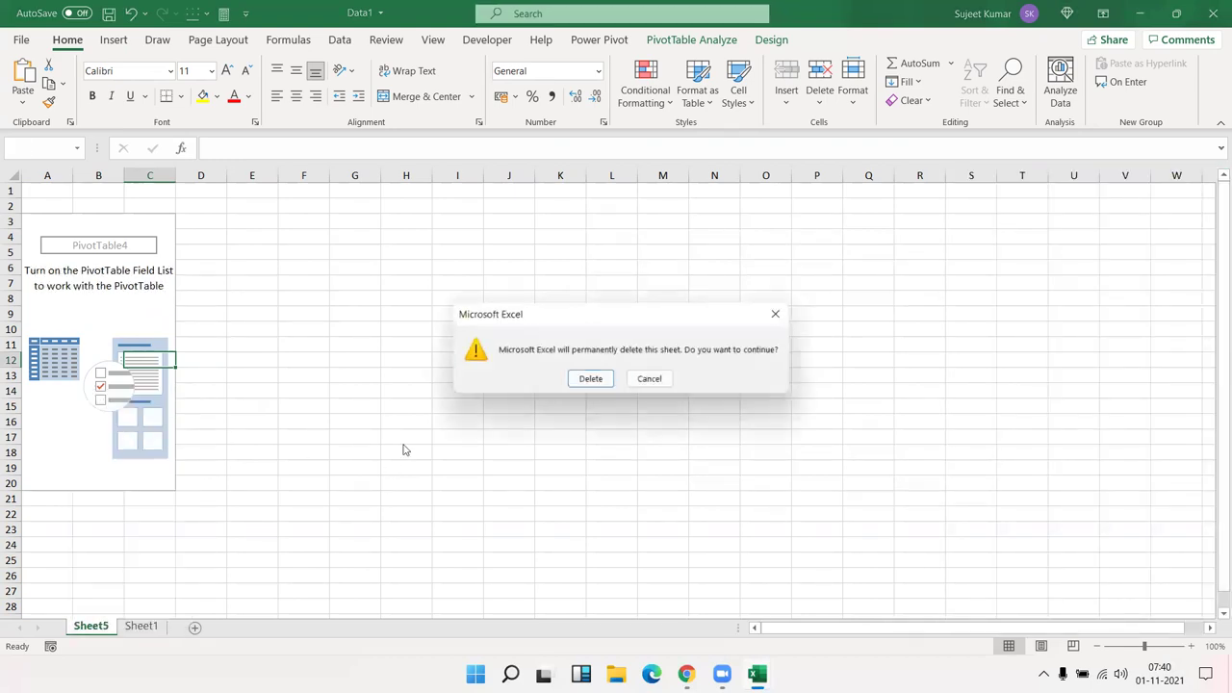
{"action": "left_click", "coordinate": [590, 381]}
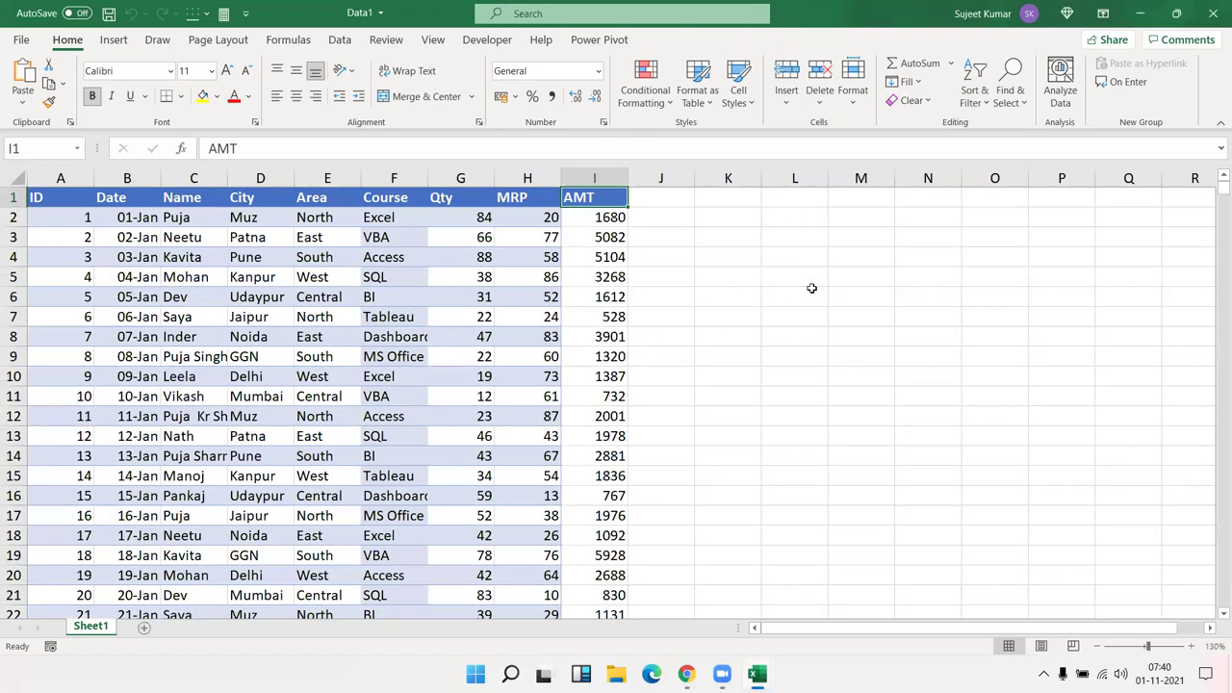
Open Name Manager and begin editing DATA2, then cancel the accidental edit and close it.
{"action": "left_click", "coordinate": [812, 288]}
{"action": "left_click", "coordinate": [338, 40]}
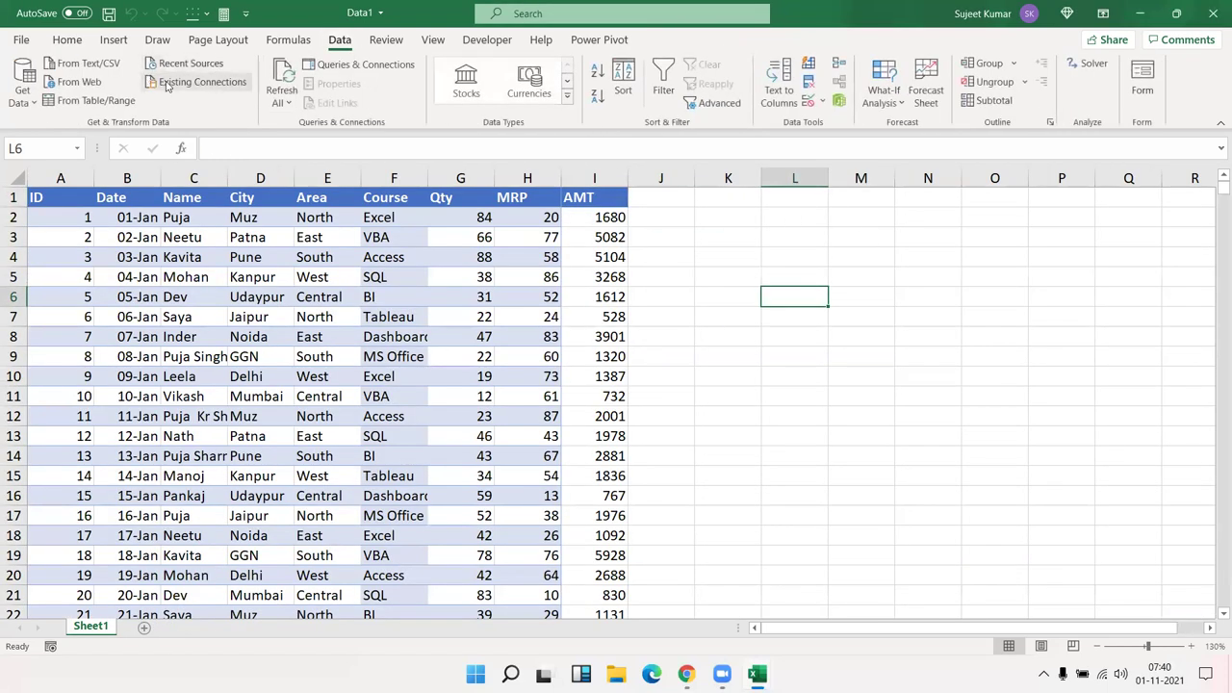
{"action": "left_click", "coordinate": [288, 40]}
{"action": "left_click", "coordinate": [472, 96]}
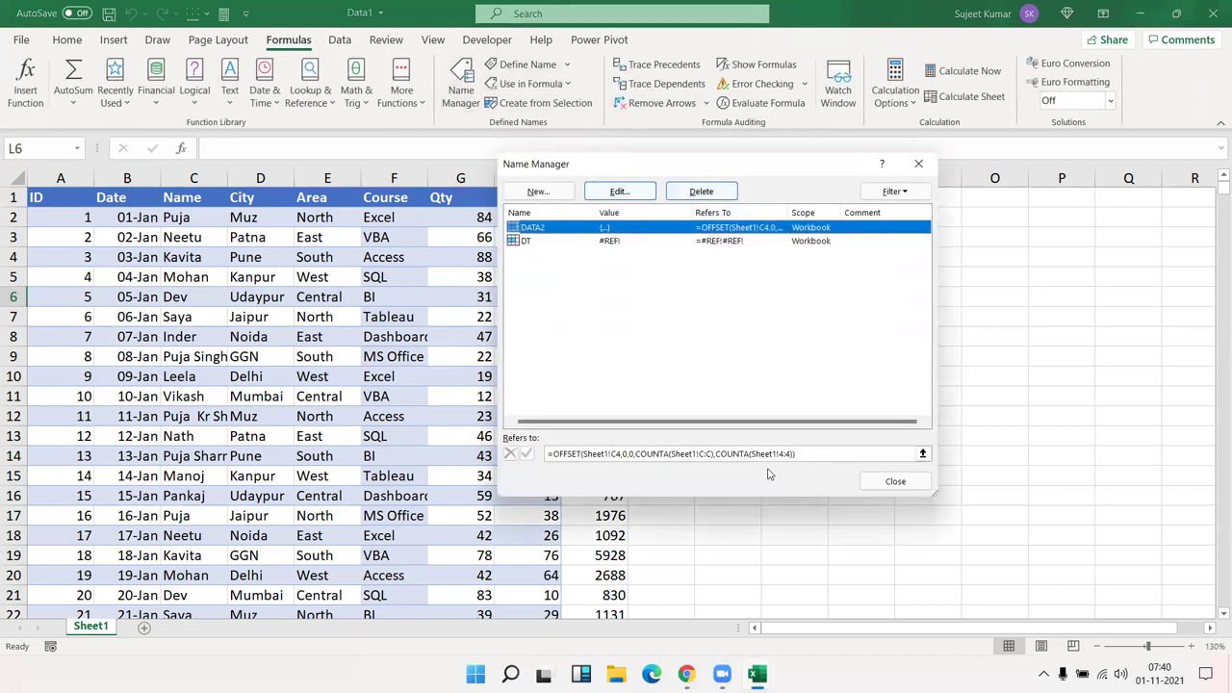
{"action": "left_click", "coordinate": [730, 453]}
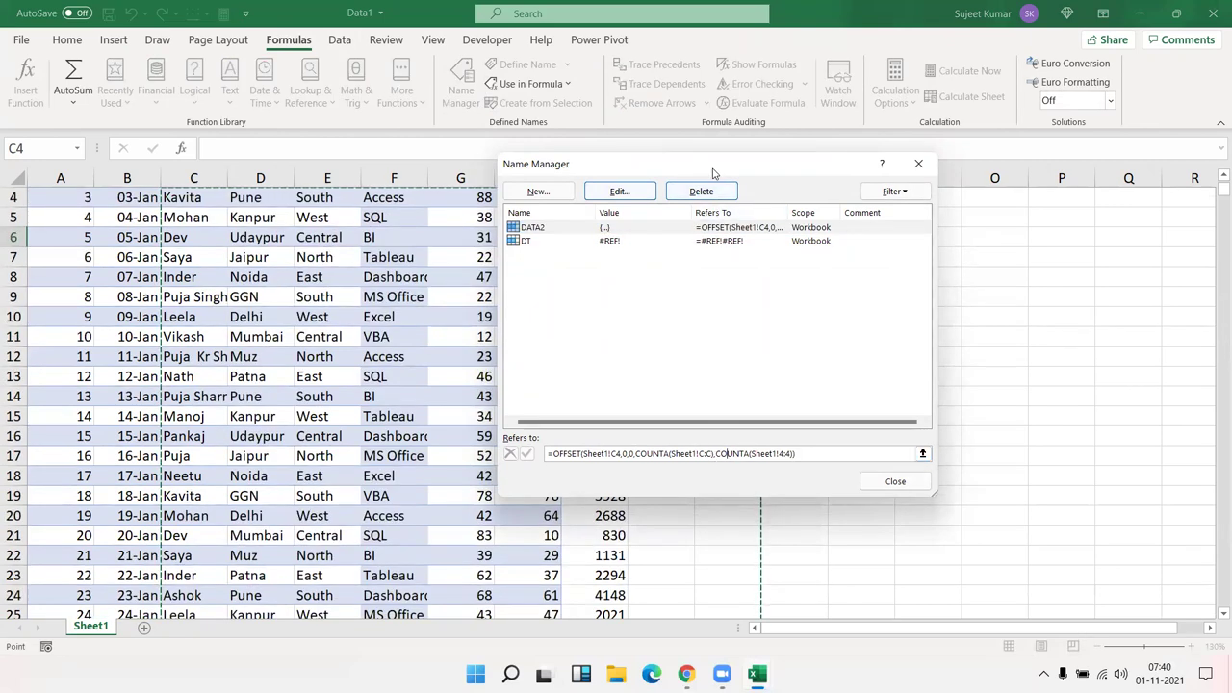
{"action": "left_click_drag", "start_coordinate": [713, 173], "coordinate": [972, 122]}
{"action": "left_click", "coordinate": [289, 238]}
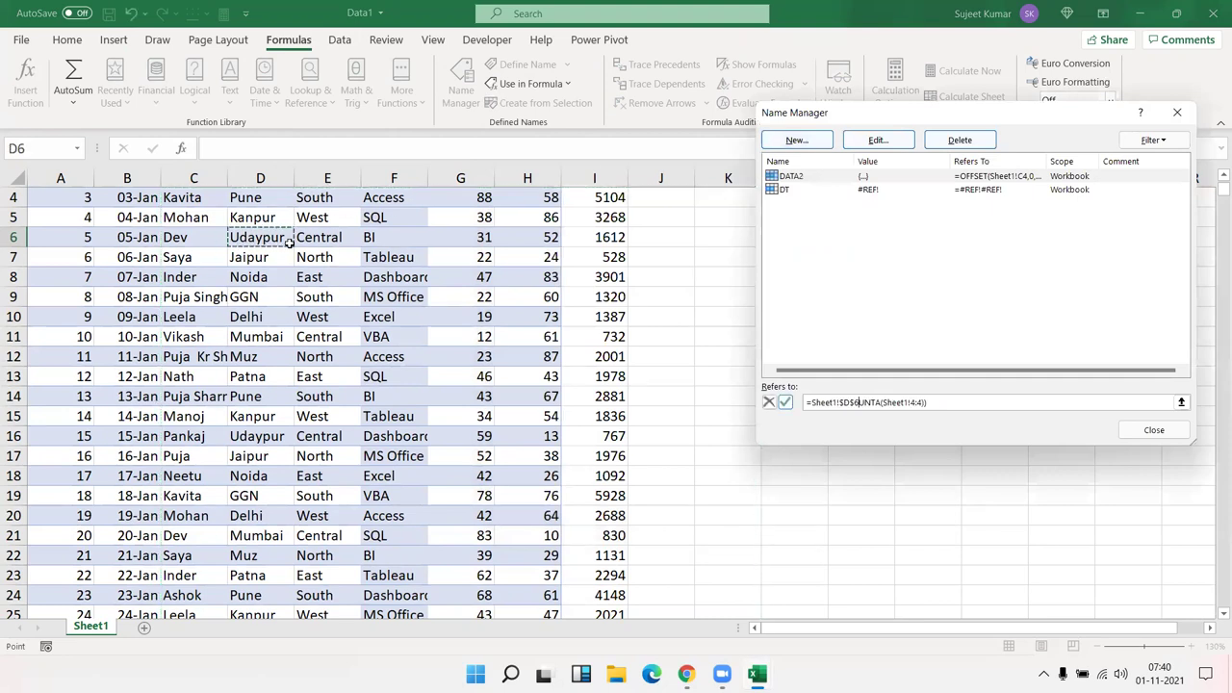
{"action": "key", "text": "Escape"}
{"action": "key", "text": "Escape"}
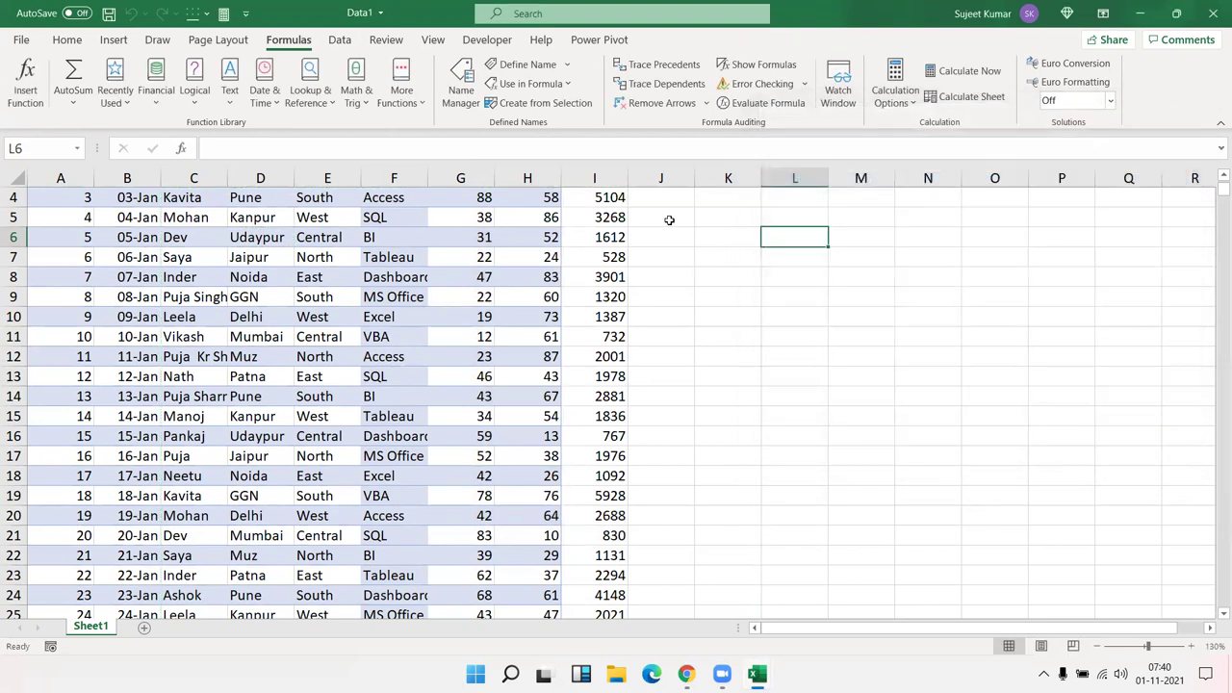
{"action": "left_click", "coordinate": [668, 220]}
{"action": "scroll", "coordinate": [281, 287], "scroll_direction": "up", "scroll_amount": 1}
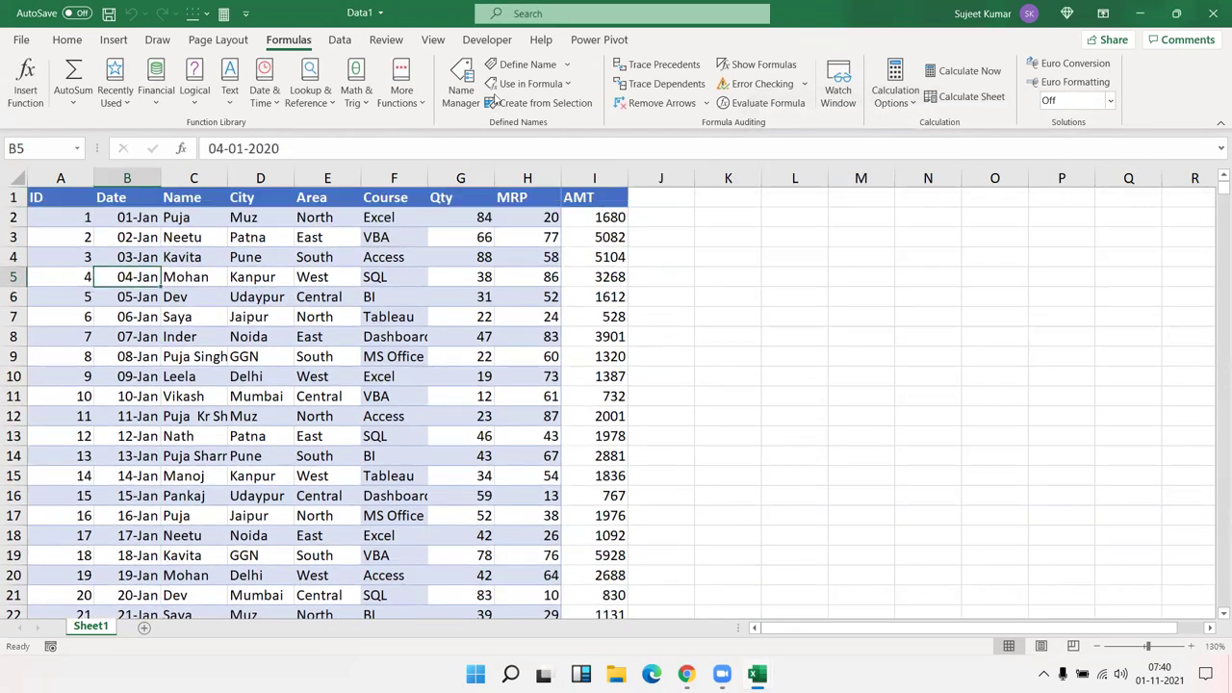
Replace DATA2's definition with the OFFSET/COUNTA formula using absolute $A$1, $A:$A and $1:$1 references.
{"action": "left_click", "coordinate": [462, 90]}
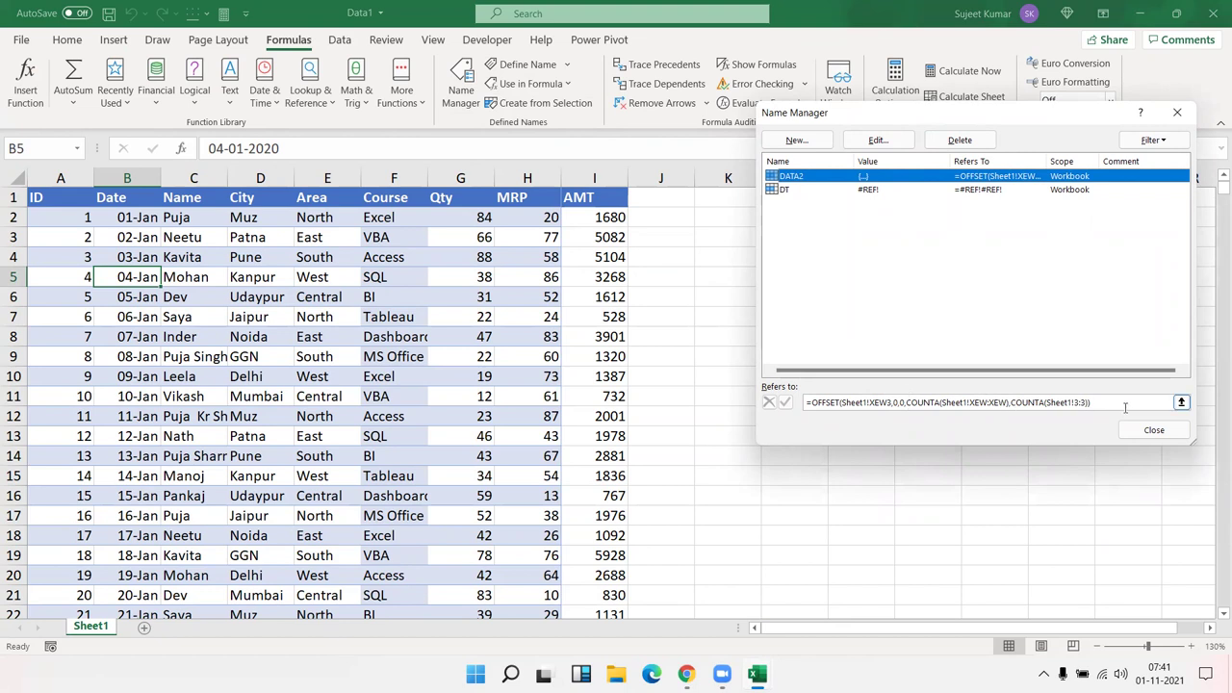
{"action": "left_click_drag", "start_coordinate": [1125, 404], "coordinate": [603, 398]}
{"action": "key", "text": "ctrl+v"}
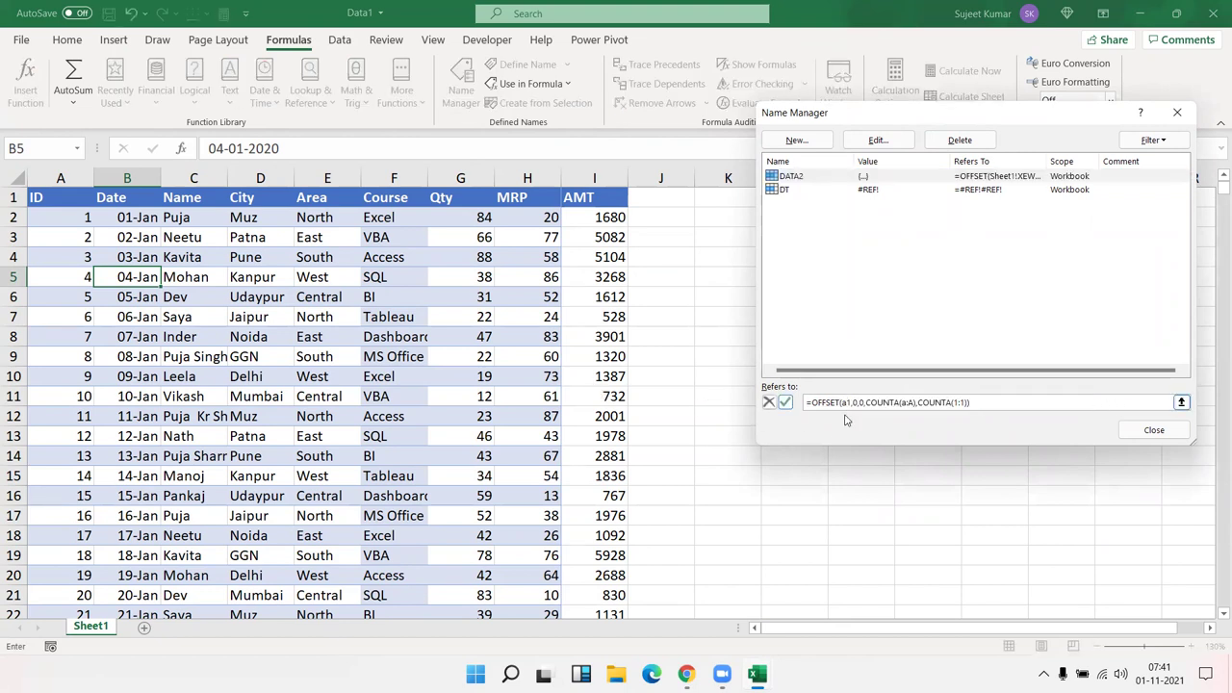
{"action": "key", "text": "F4"}
{"action": "left_click", "coordinate": [913, 403]}
{"action": "key", "text": "F4"}
{"action": "left_click", "coordinate": [974, 402]}
{"action": "key", "text": "F4"}
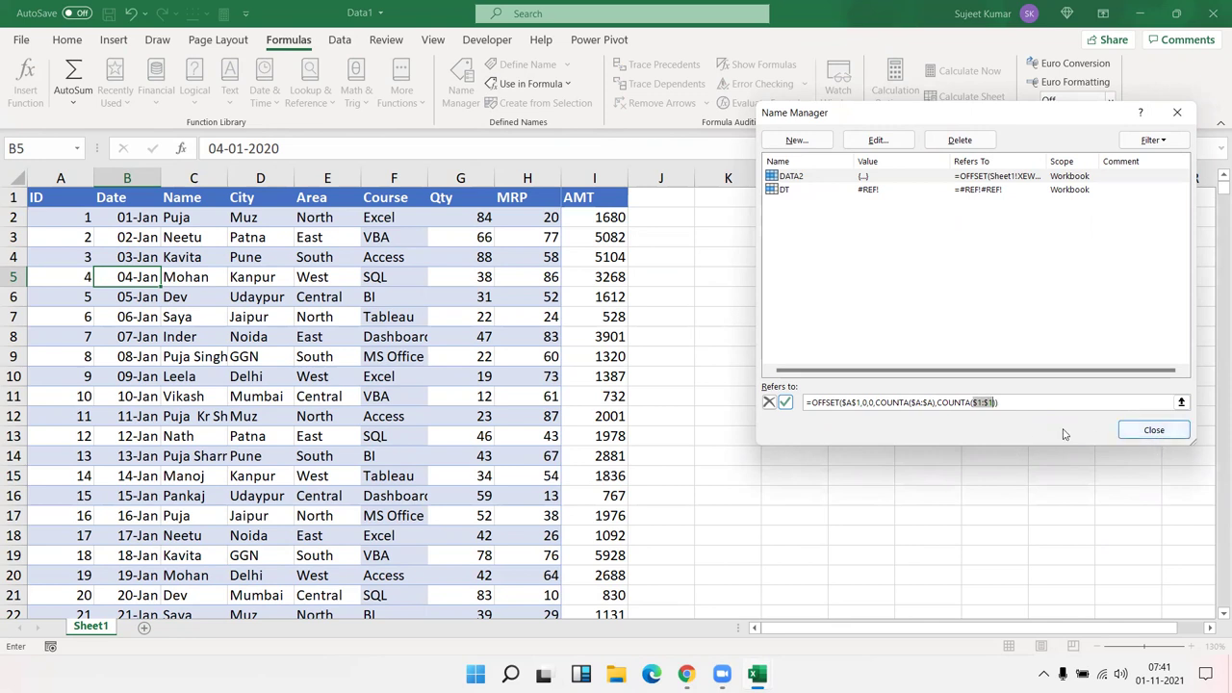
{"action": "left_click", "coordinate": [785, 403]}
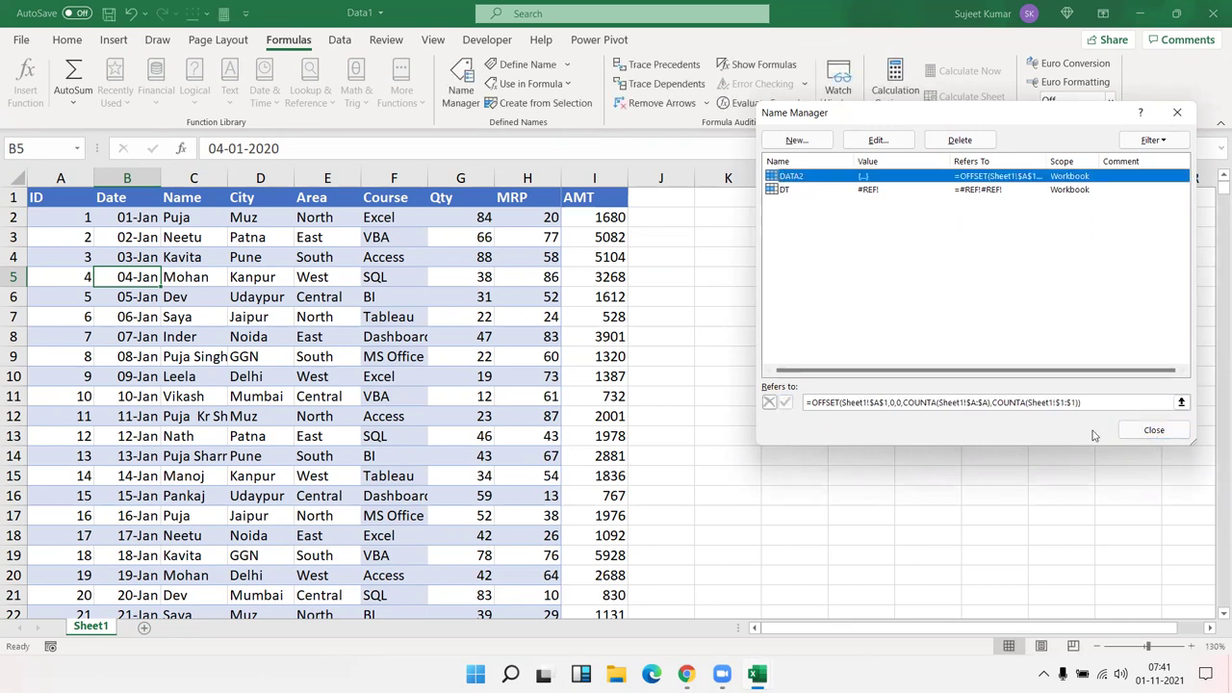
{"action": "left_click", "coordinate": [1155, 430]}
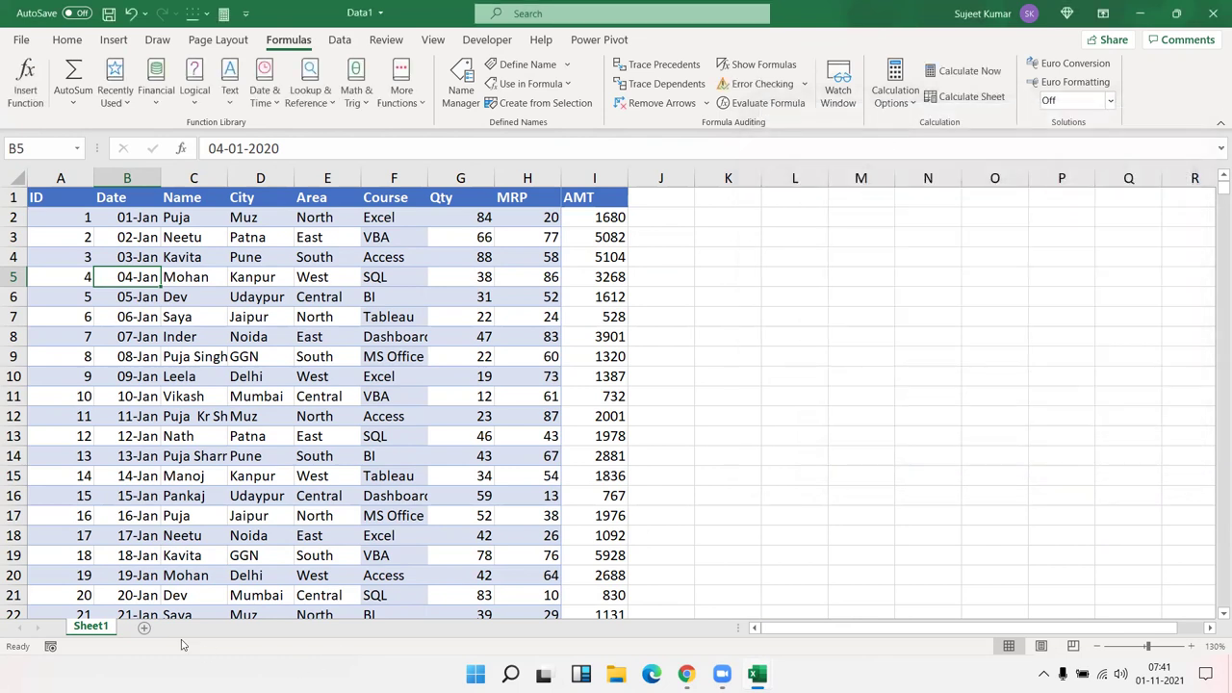
Insert an empty PivotTable on new Sheet6, then return to Sheet1 and select J1.
{"action": "left_click", "coordinate": [143, 626]}
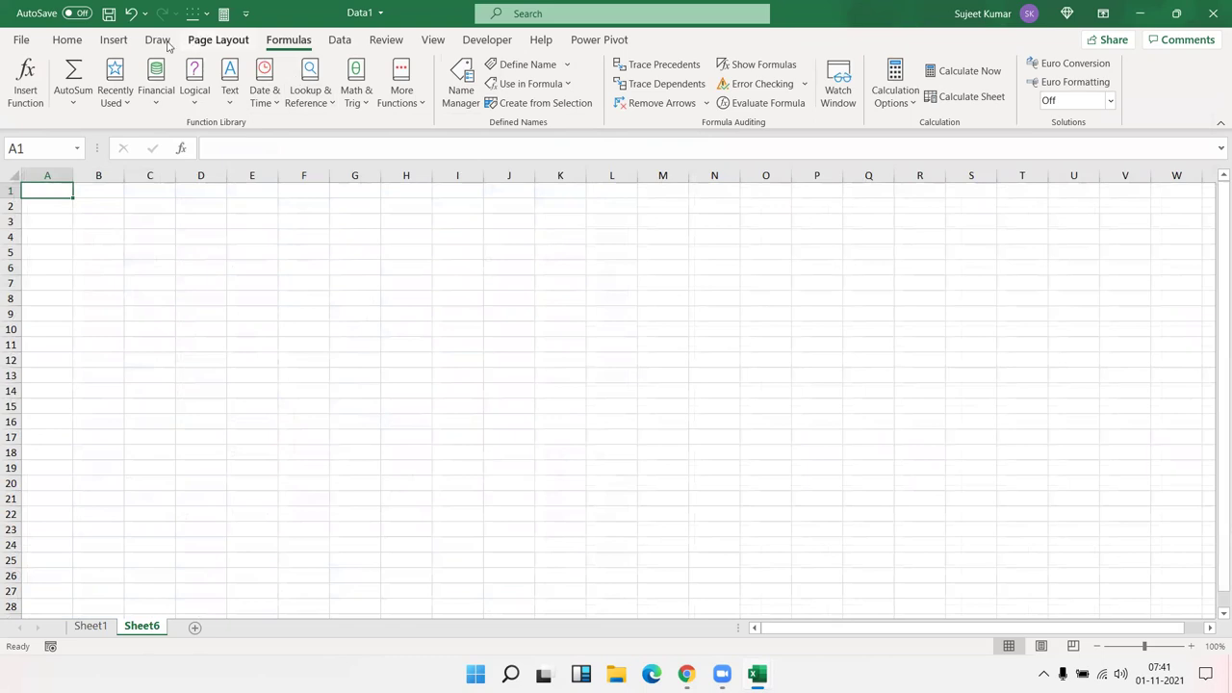
{"action": "left_click", "coordinate": [114, 40]}
{"action": "left_click", "coordinate": [28, 72]}
{"action": "type", "text": "DATA2"}
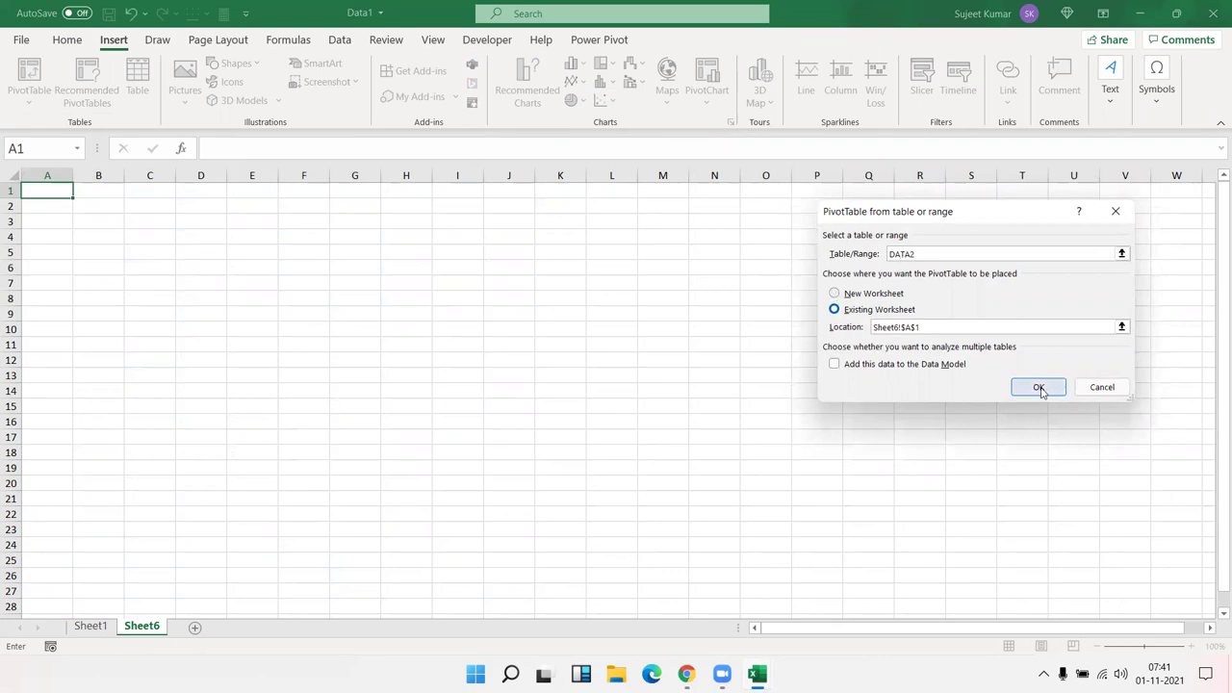
{"action": "left_click", "coordinate": [1038, 387]}
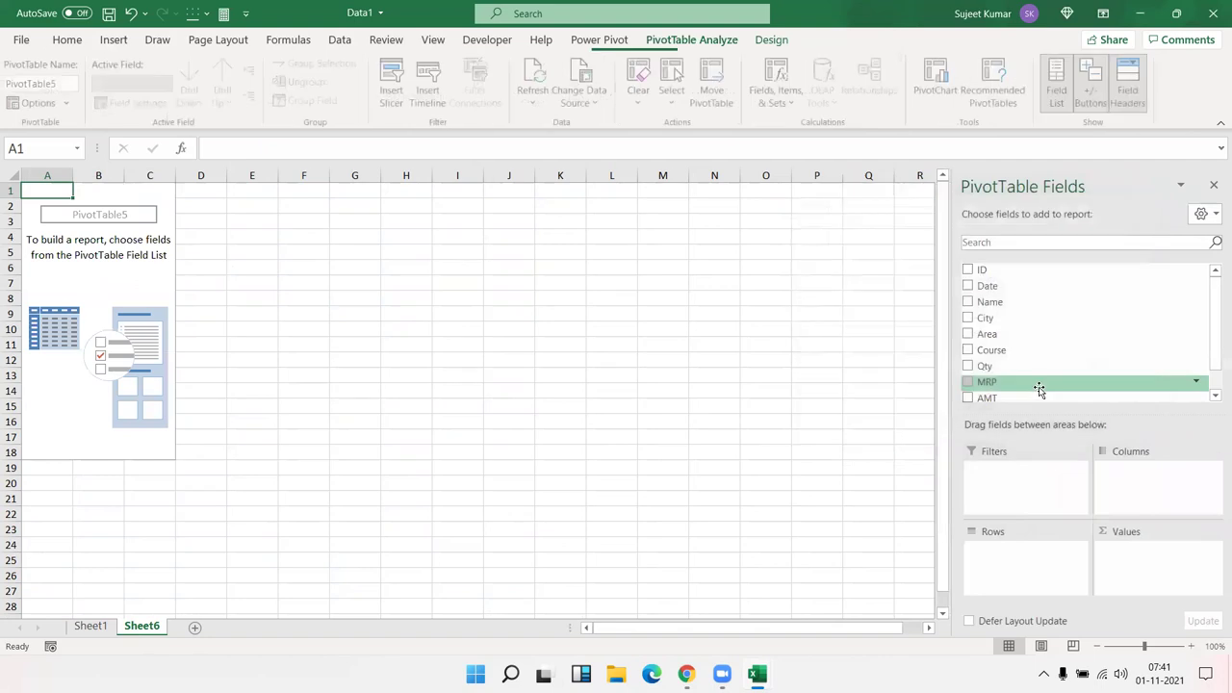
{"action": "scroll", "coordinate": [1021, 385], "scroll_direction": "down", "scroll_amount": 20}
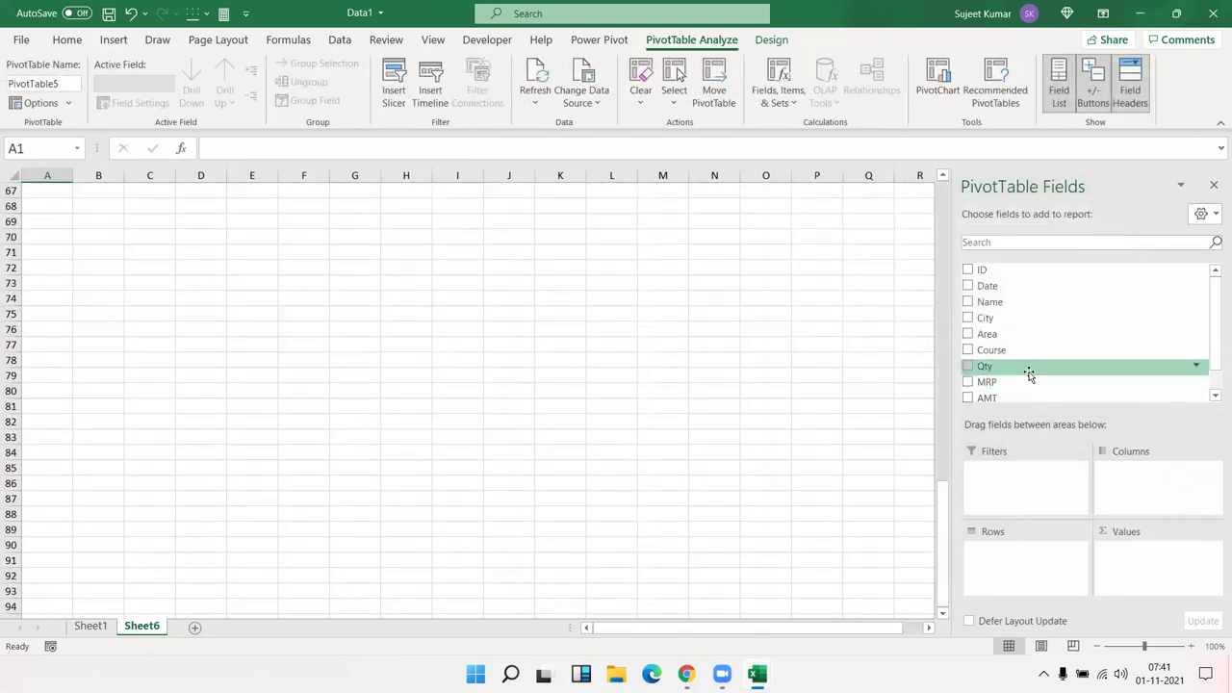
{"action": "scroll", "coordinate": [236, 328], "scroll_direction": "up", "scroll_amount": 20}
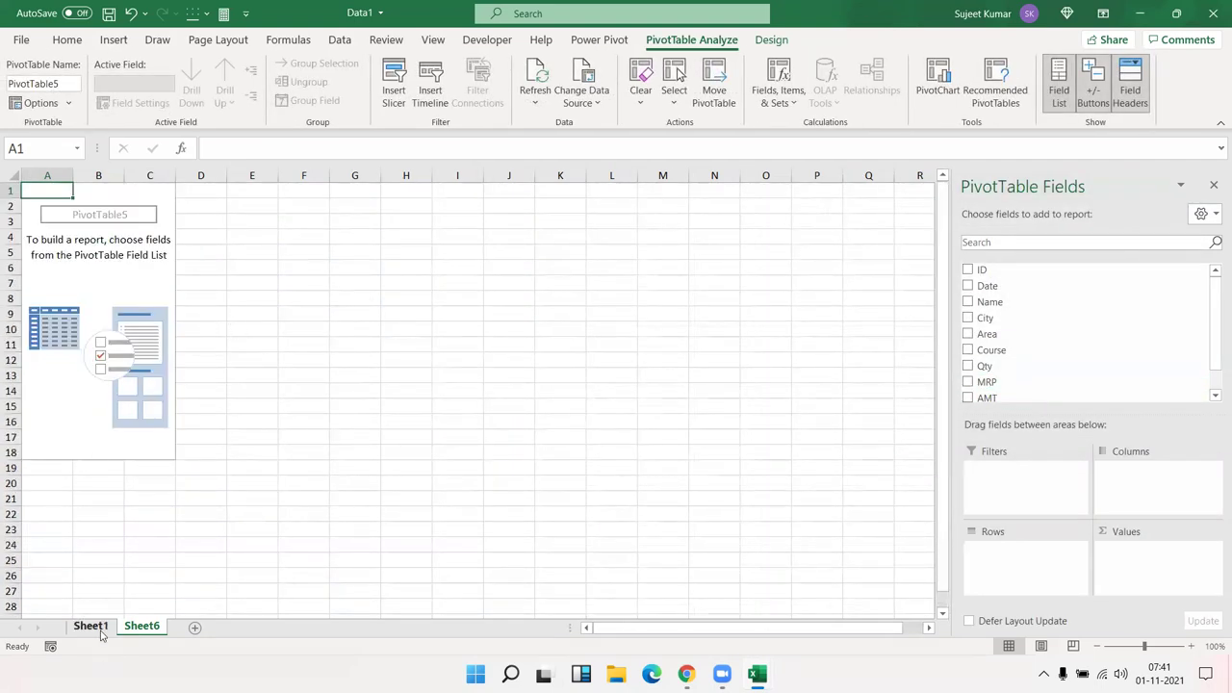
{"action": "left_click", "coordinate": [91, 626]}
{"action": "left_click", "coordinate": [655, 203]}
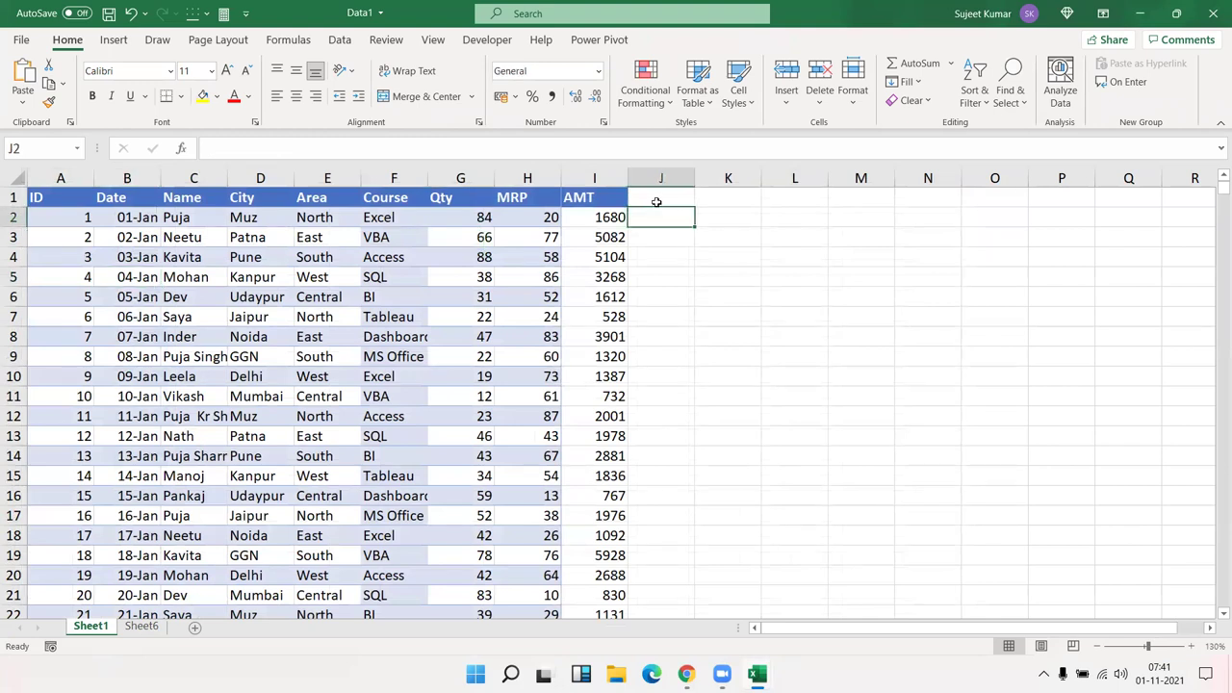
Head J1 as GST, enter =I2*18% in J2 and fill it down the column.
{"action": "type", "text": "GST"}
{"action": "key", "text": "Return"}
{"action": "type", "text": "="}
{"action": "key", "text": "Left"}
{"action": "type", "text": "*18"}
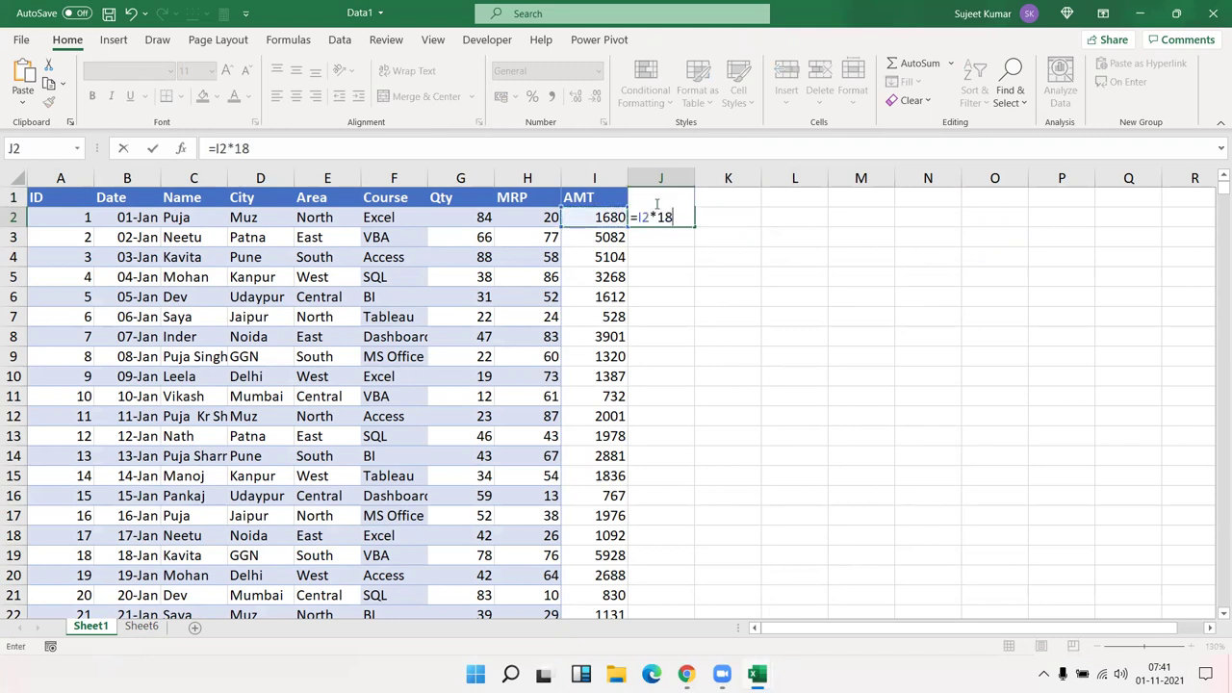
{"action": "type", "text": "%"}
{"action": "key", "text": "Return"}
{"action": "left_click", "coordinate": [662, 218]}
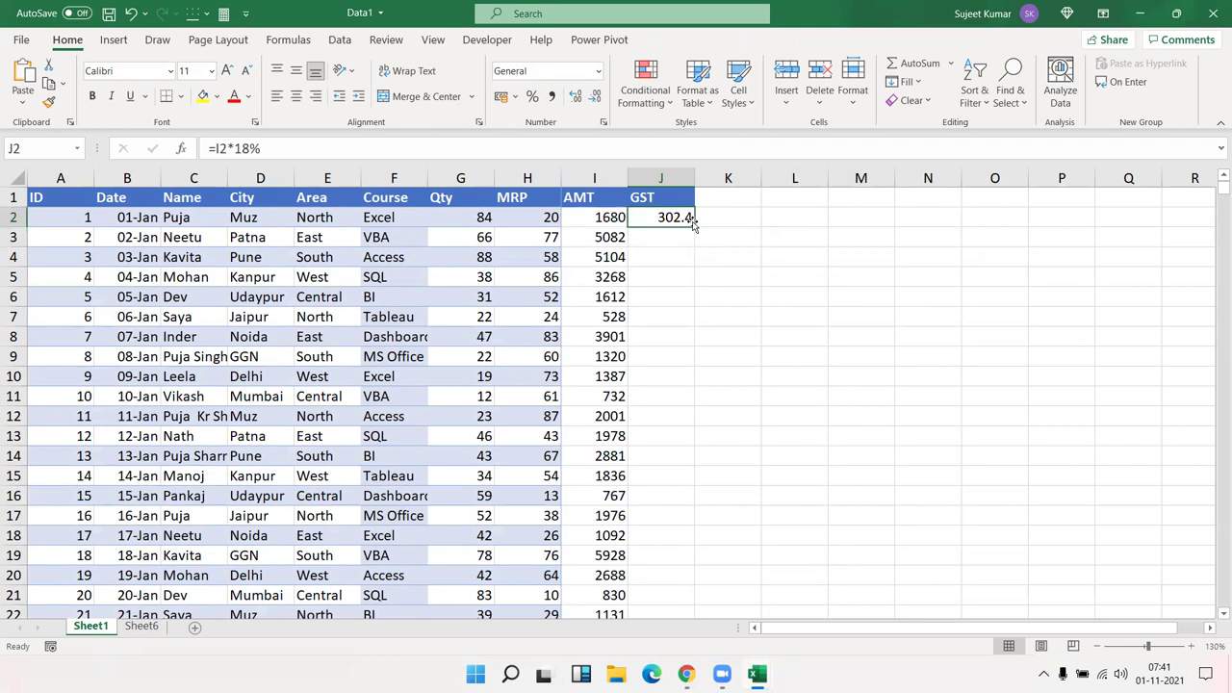
{"action": "left_click_drag", "start_coordinate": [697, 227], "coordinate": [691, 230]}
{"action": "double_click", "coordinate": [691, 228]}
Switch to Sheet6 and refresh the pivot so the GST field appears.
{"action": "left_click", "coordinate": [141, 626]}
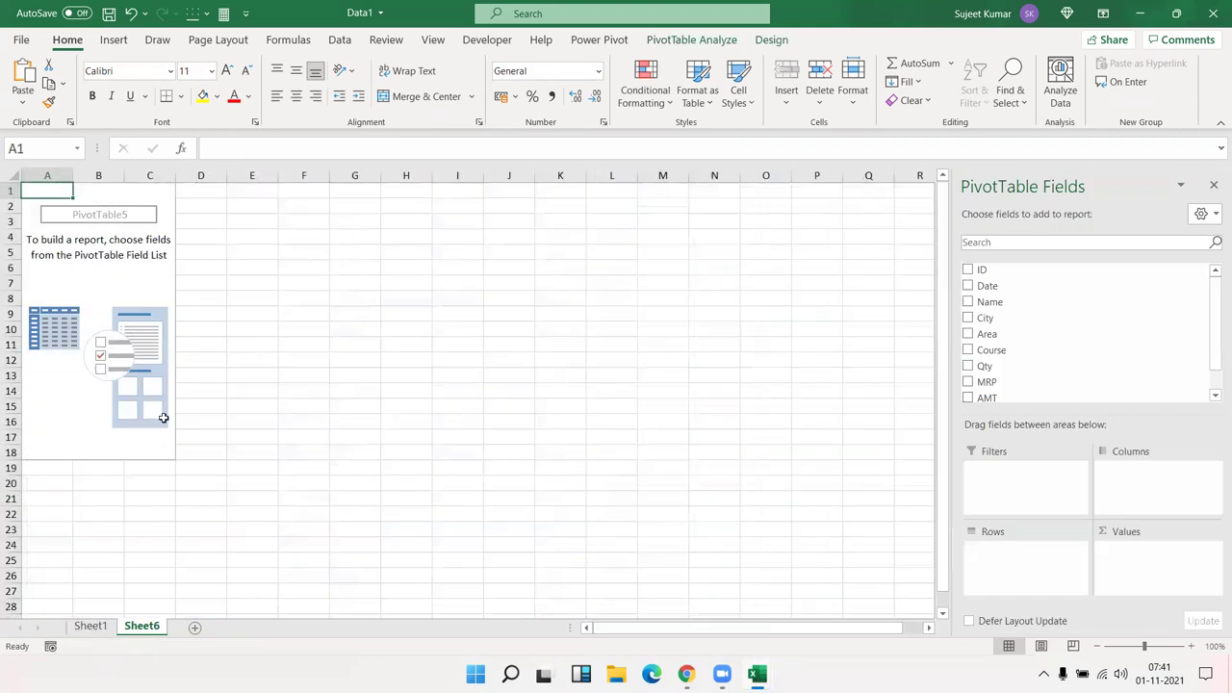
{"action": "scroll", "coordinate": [1068, 325], "scroll_direction": "down", "scroll_amount": 1}
{"action": "scroll", "coordinate": [1069, 325], "scroll_direction": "up", "scroll_amount": 1}
{"action": "scroll", "coordinate": [1069, 326], "scroll_direction": "down", "scroll_amount": 1}
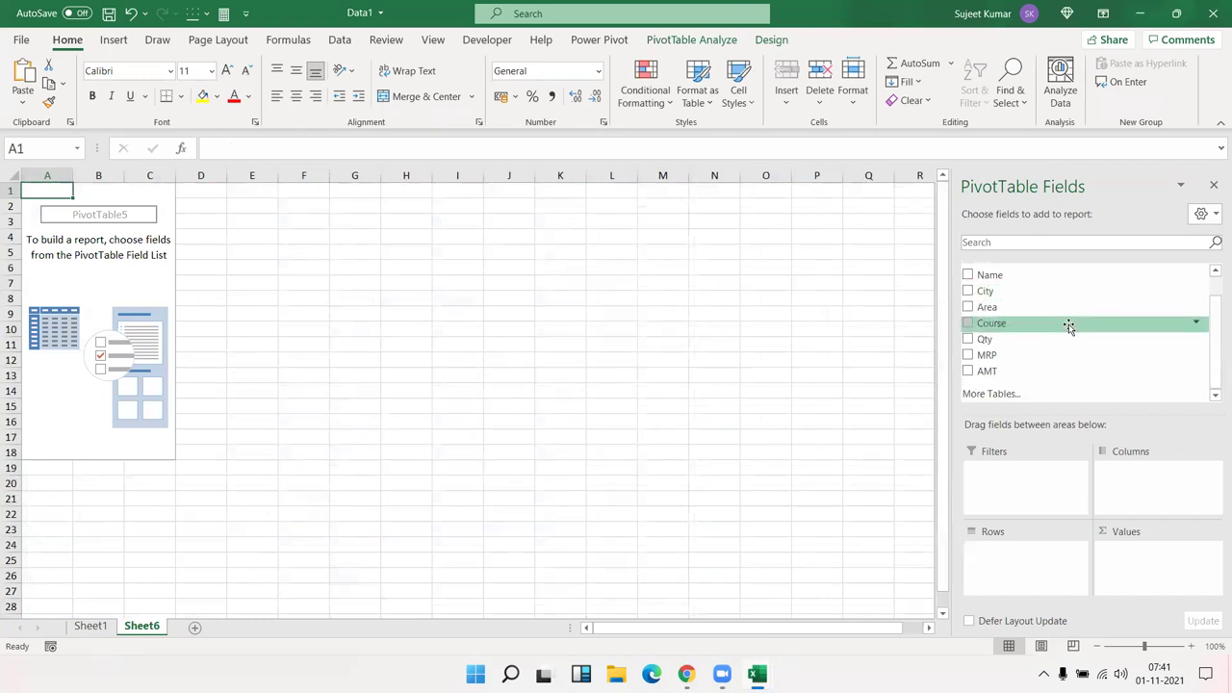
{"action": "right_click", "coordinate": [149, 294]}
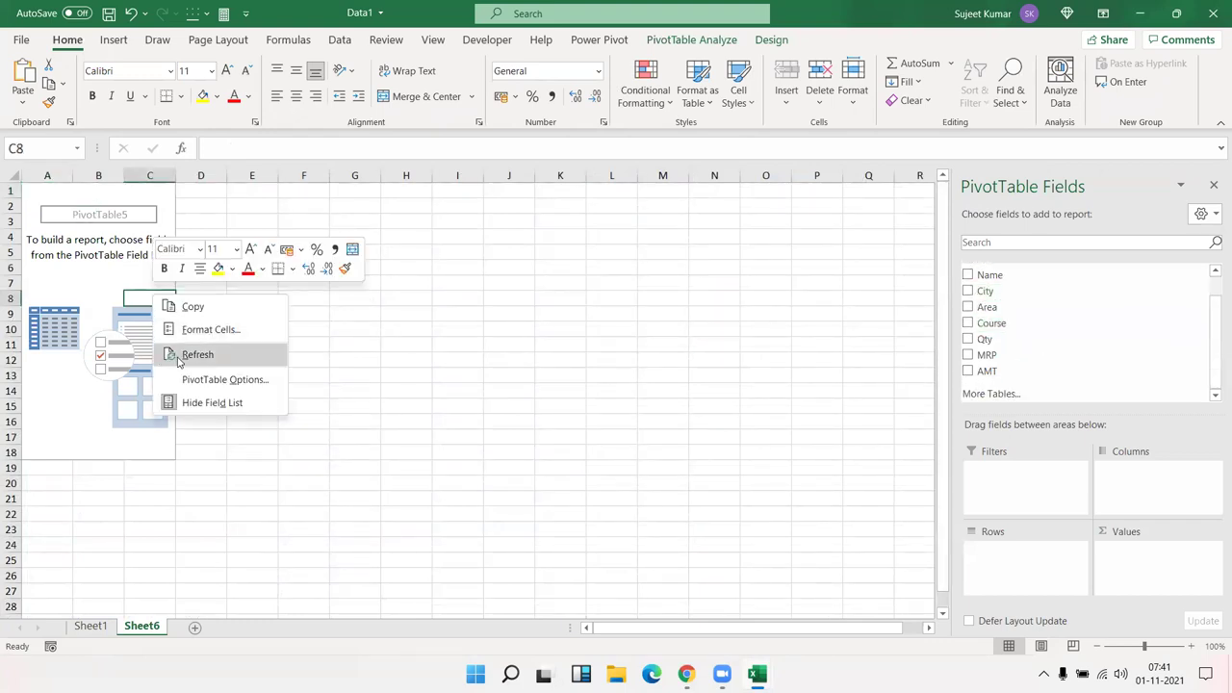
{"action": "left_click", "coordinate": [179, 356]}
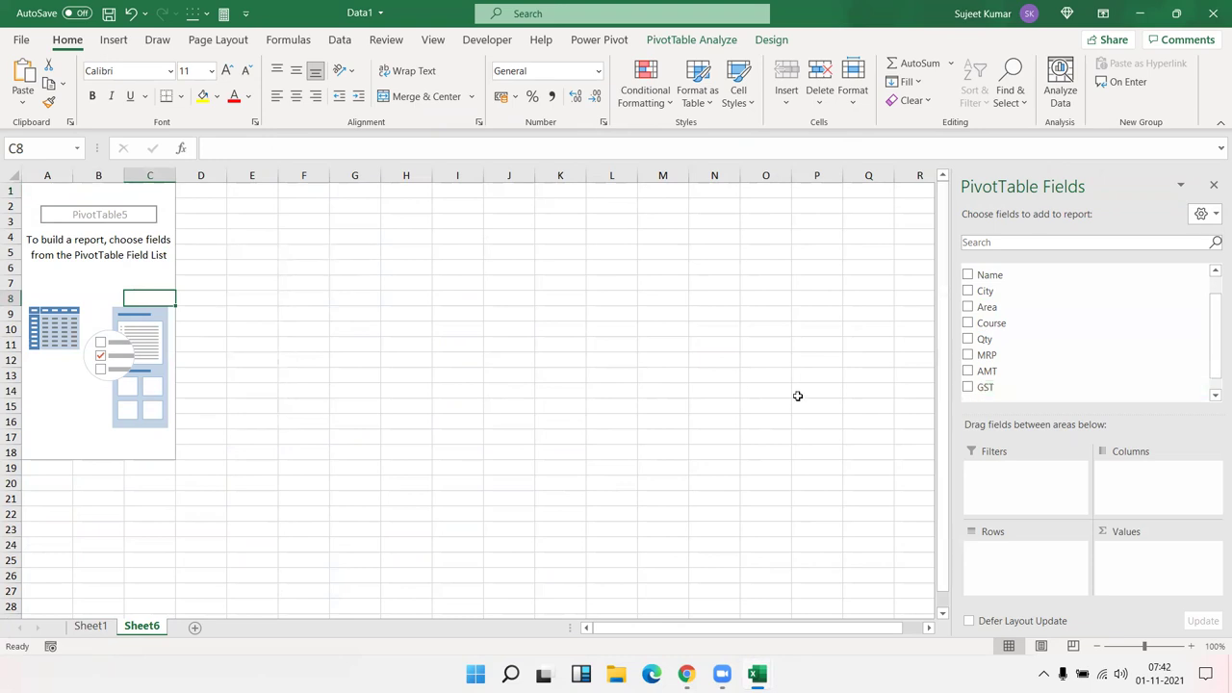
Put Name in Rows and Sum of GST in Values, then return to Sheet1.
{"action": "left_click_drag", "start_coordinate": [1021, 275], "coordinate": [1026, 568]}
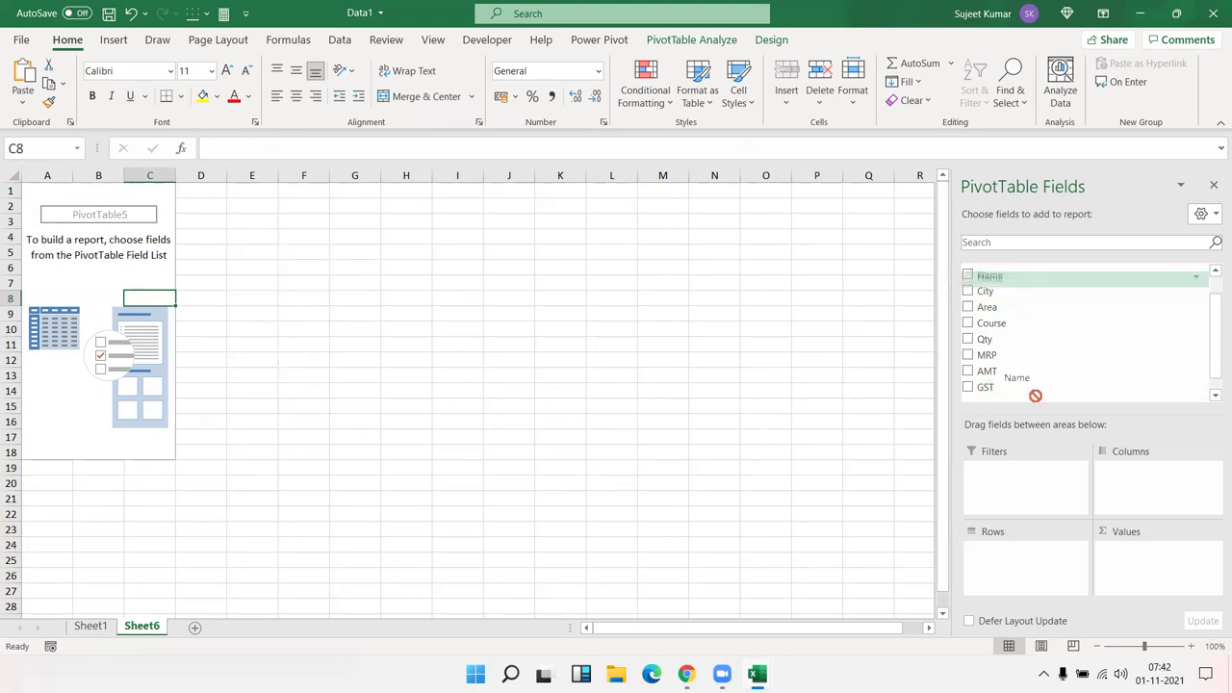
{"action": "left_click_drag", "start_coordinate": [969, 381], "coordinate": [1122, 561]}
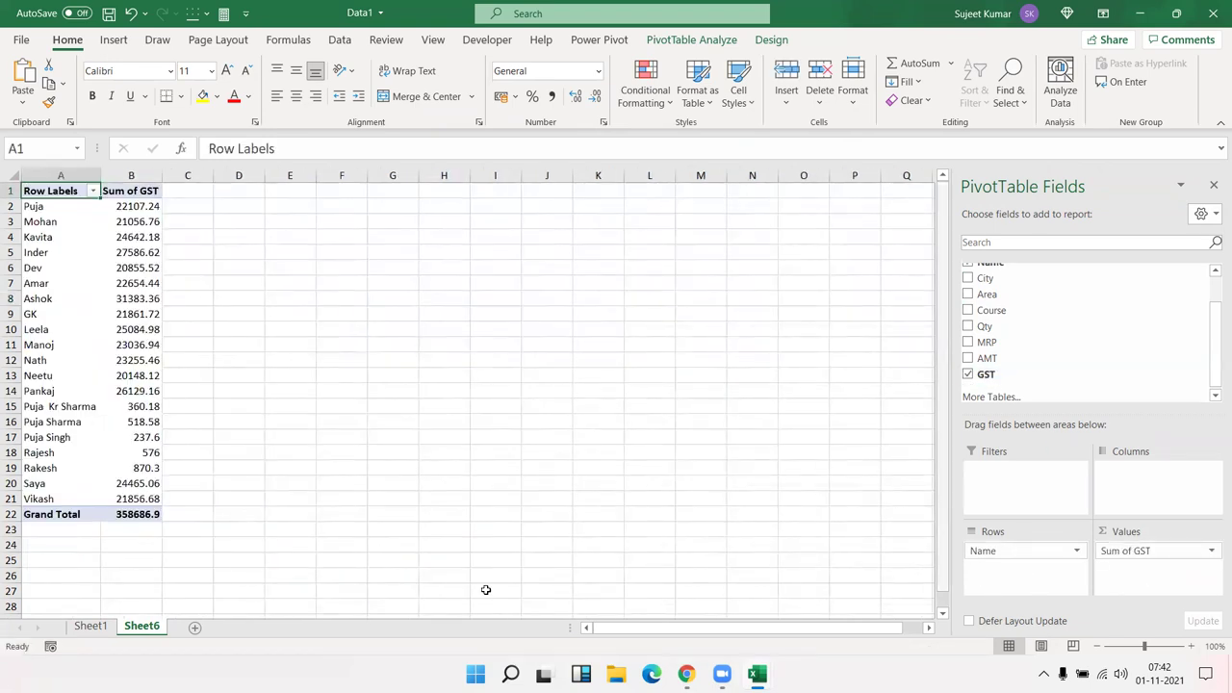
{"action": "left_click", "coordinate": [90, 627]}
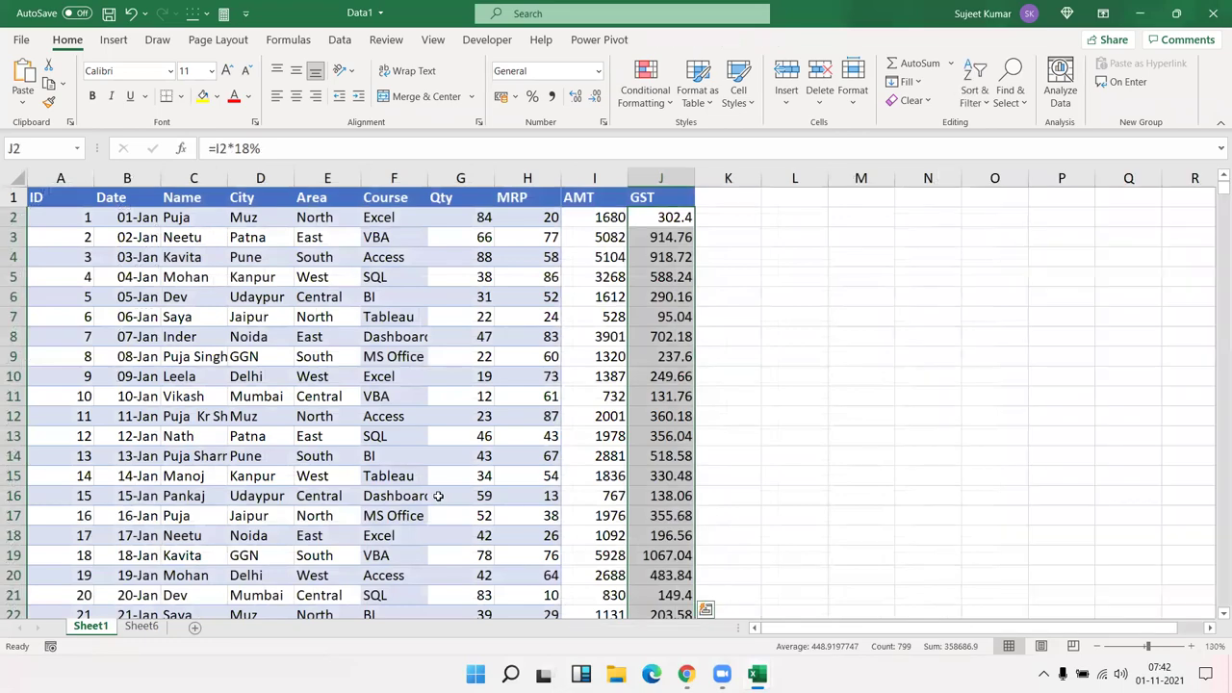
Scroll through column J to check the GST values, then pick K5 and bring up the Formulas commands.
{"action": "scroll", "coordinate": [438, 499], "scroll_direction": "down", "scroll_amount": 20}
{"action": "scroll", "coordinate": [438, 498], "scroll_direction": "down", "scroll_amount": 20}
{"action": "scroll", "coordinate": [438, 499], "scroll_direction": "up", "scroll_amount": 20}
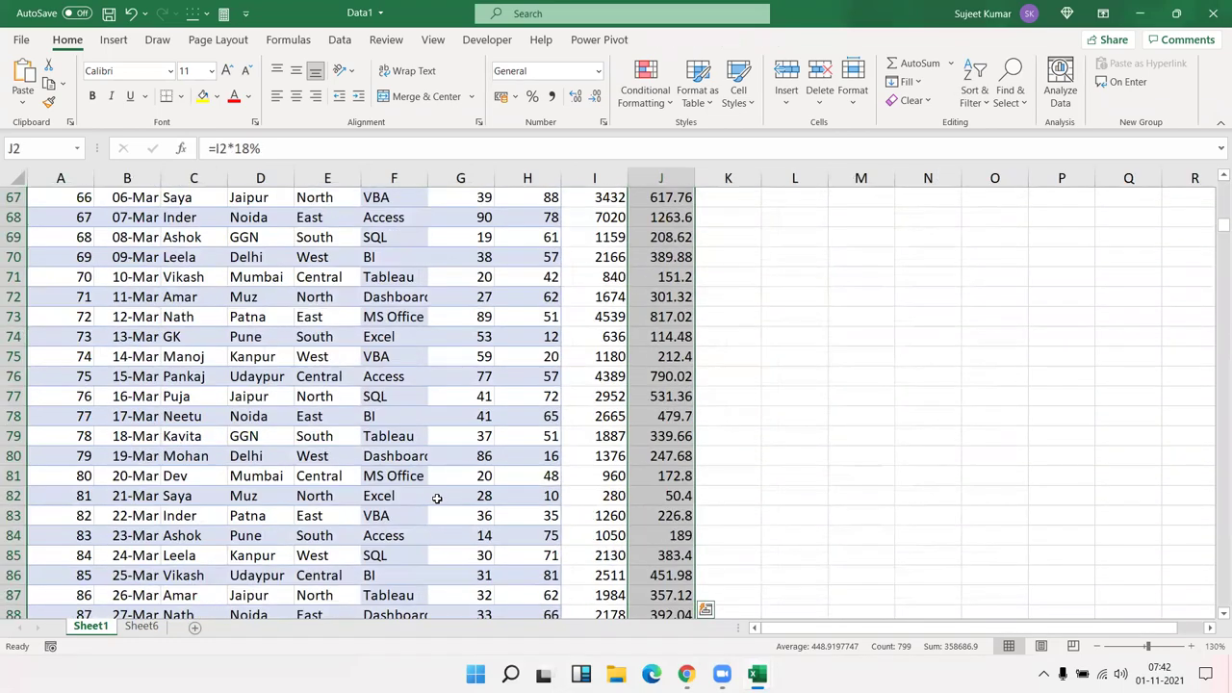
{"action": "scroll", "coordinate": [438, 498], "scroll_direction": "up", "scroll_amount": 18}
{"action": "scroll", "coordinate": [435, 495], "scroll_direction": "up", "scroll_amount": 5}
{"action": "scroll", "coordinate": [435, 495], "scroll_direction": "down", "scroll_amount": 20}
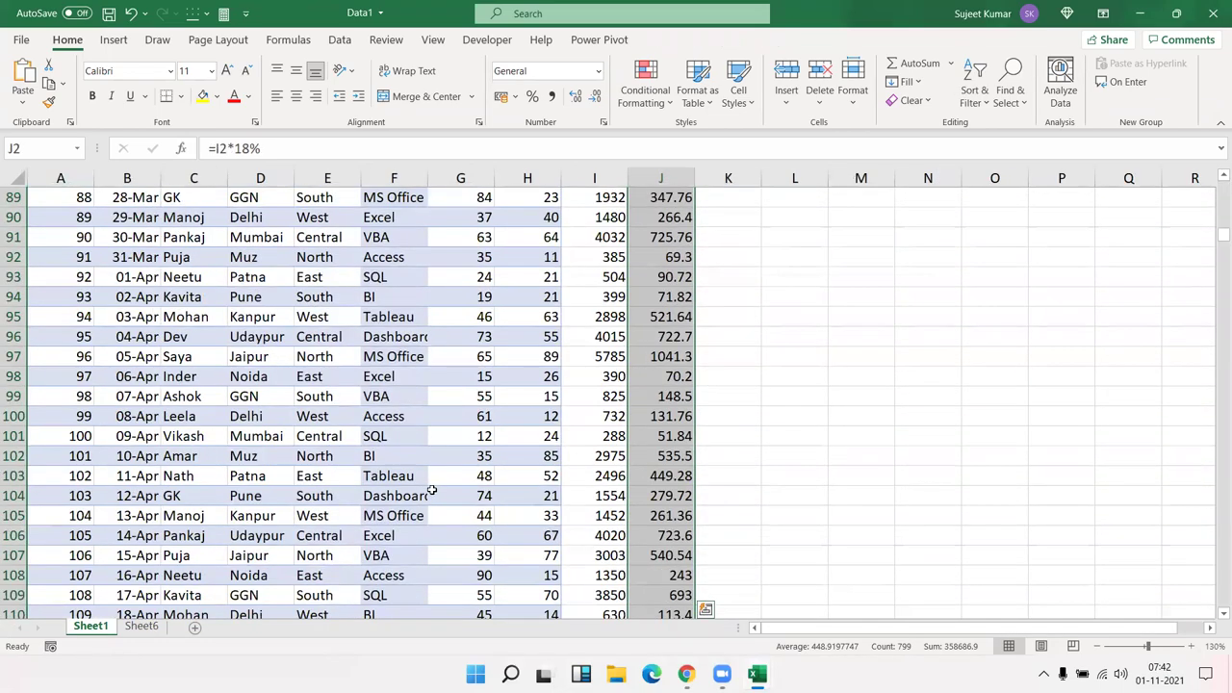
{"action": "scroll", "coordinate": [432, 484], "scroll_direction": "up", "scroll_amount": 20}
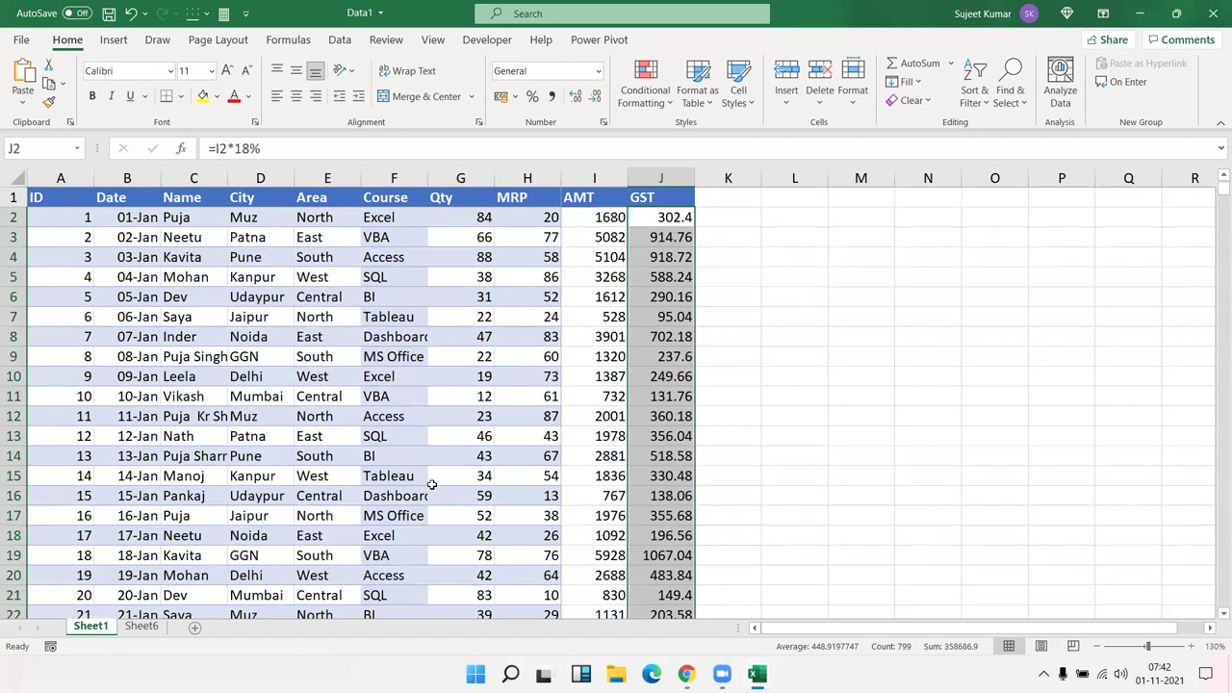
{"action": "left_click", "coordinate": [758, 277]}
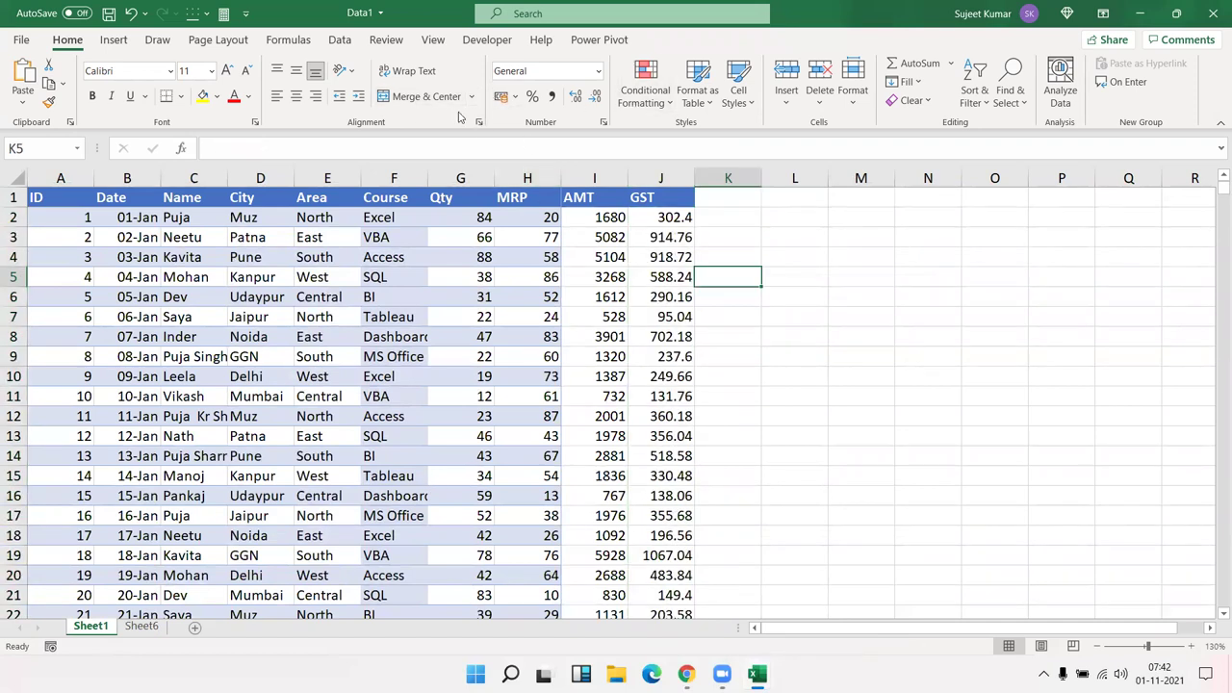
{"action": "left_click", "coordinate": [293, 39]}
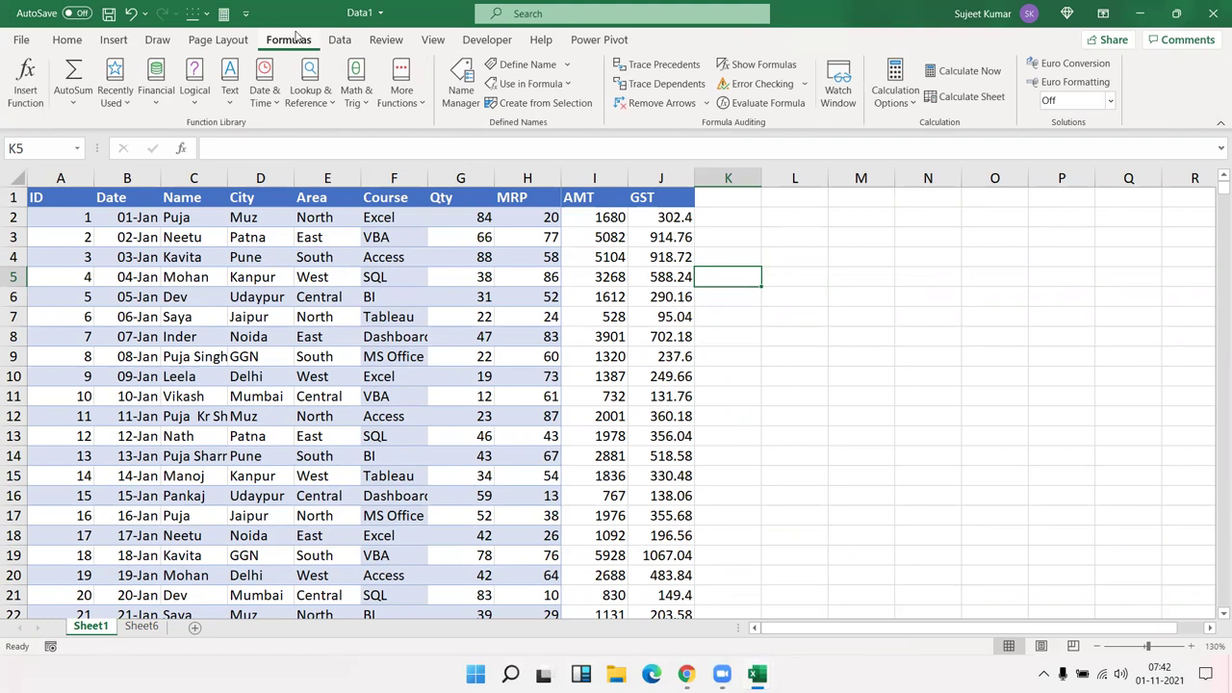
Check DATA2's OFFSET/COUNTA formula in Name Manager, then insert blank Sheet7.
{"action": "left_click", "coordinate": [450, 106]}
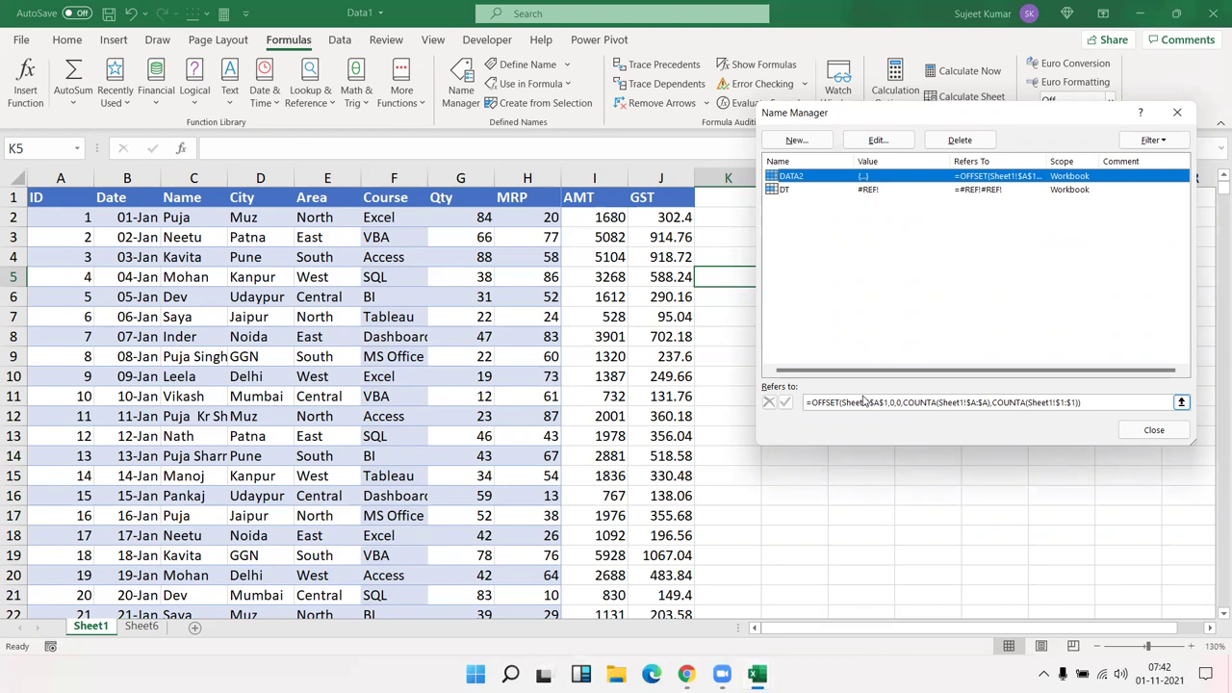
{"action": "key", "text": "Escape"}
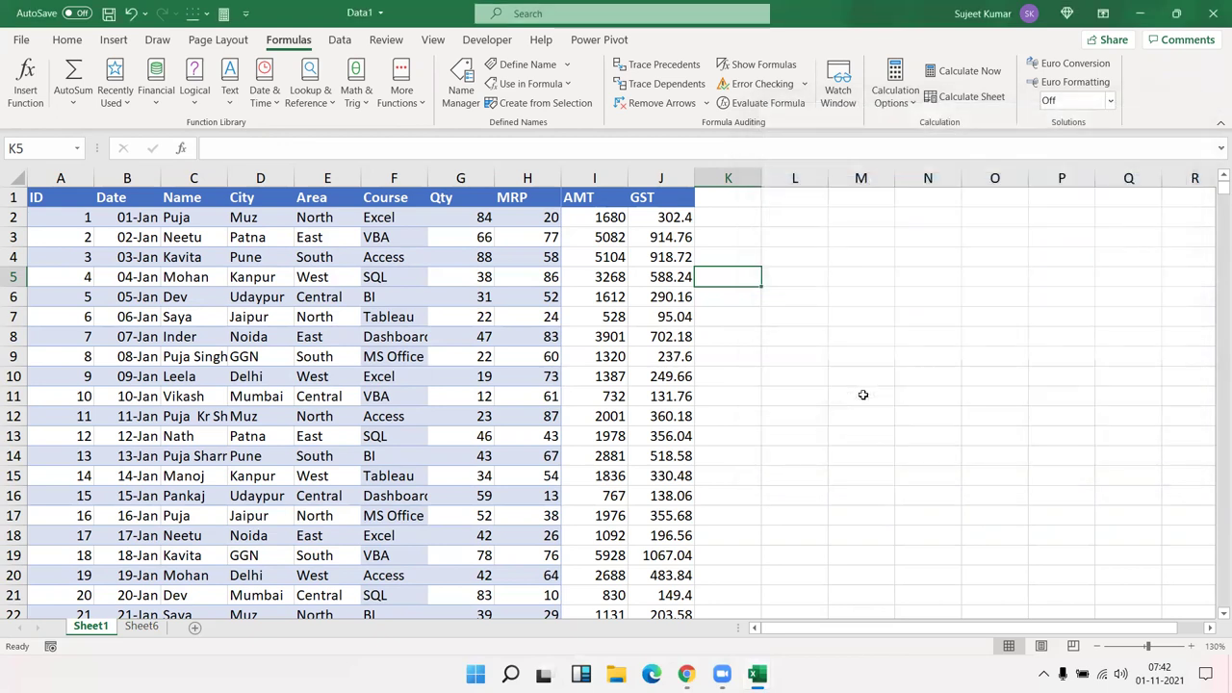
{"action": "left_click", "coordinate": [195, 626]}
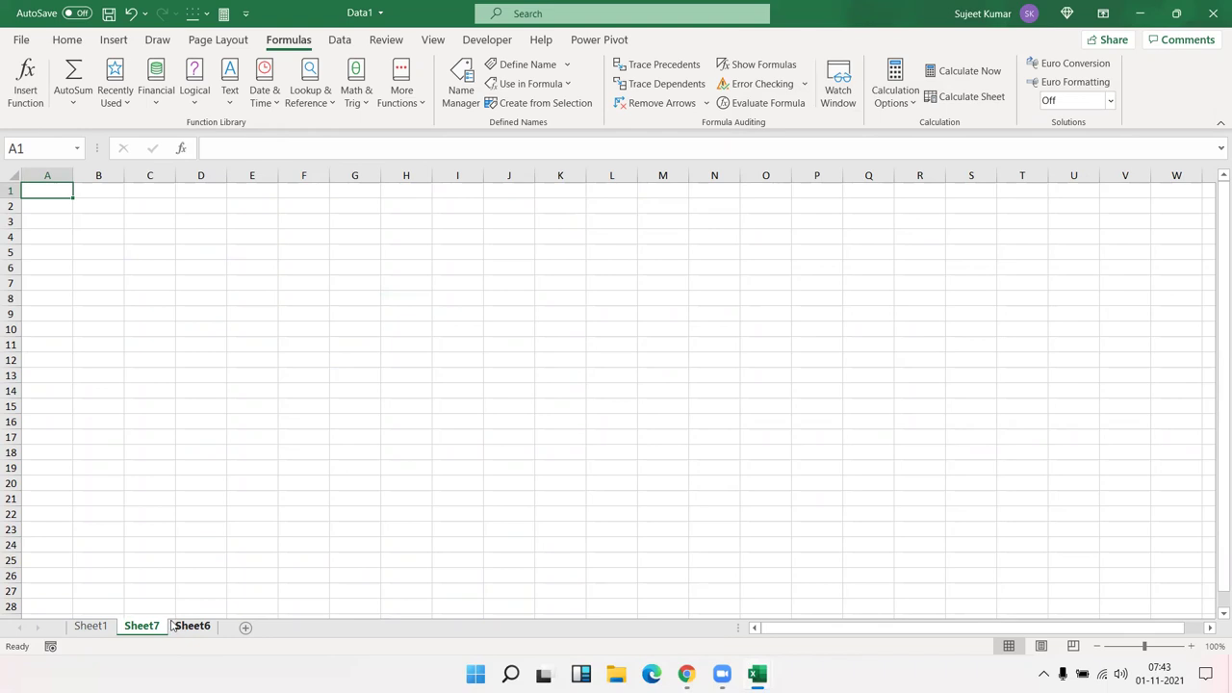
Start a PivotTable from a table or range, then cancel without creating it.
{"action": "left_click", "coordinate": [114, 40]}
{"action": "left_click", "coordinate": [34, 91]}
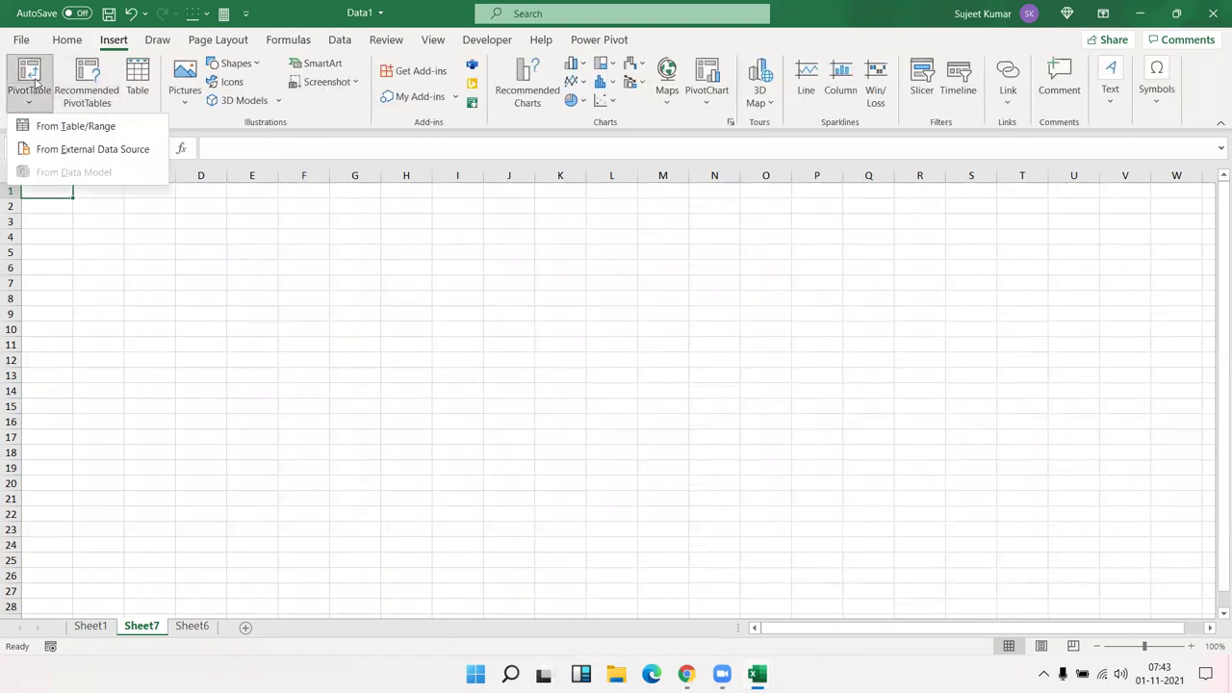
{"action": "left_click", "coordinate": [36, 84]}
{"action": "left_click", "coordinate": [38, 97]}
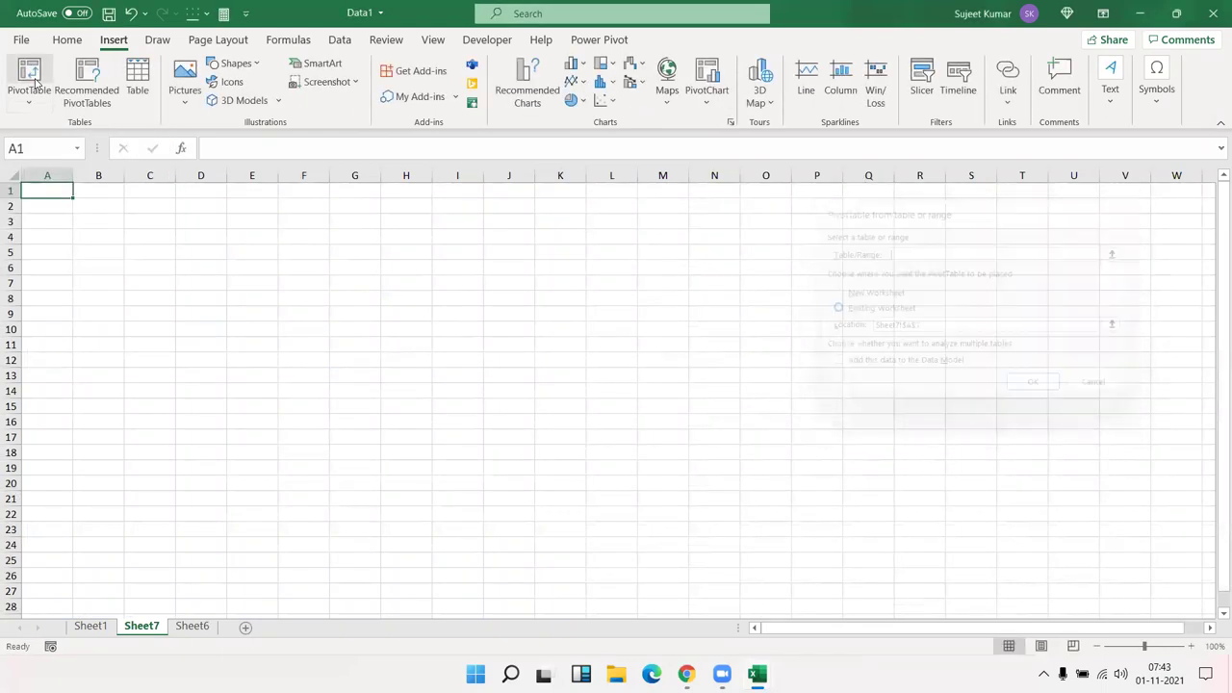
{"action": "key", "text": "Escape"}
Browse existing connections for a PivotTable from an external data source, choosing none.
{"action": "left_click", "coordinate": [34, 96]}
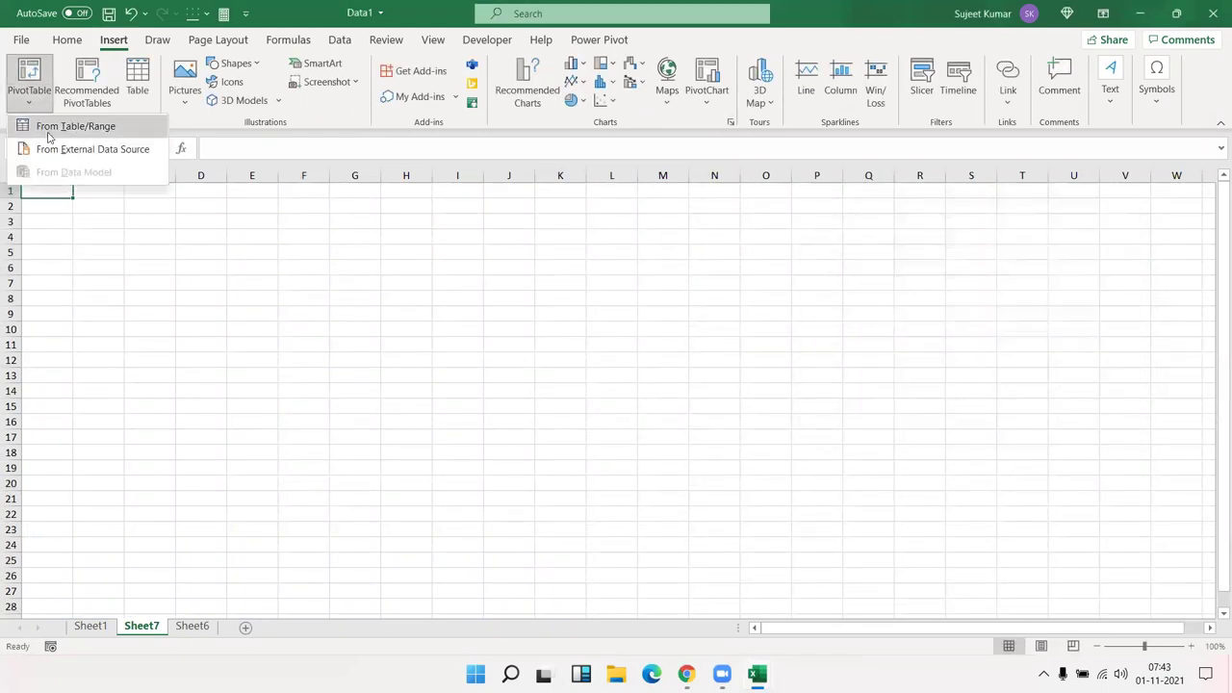
{"action": "left_click", "coordinate": [54, 149]}
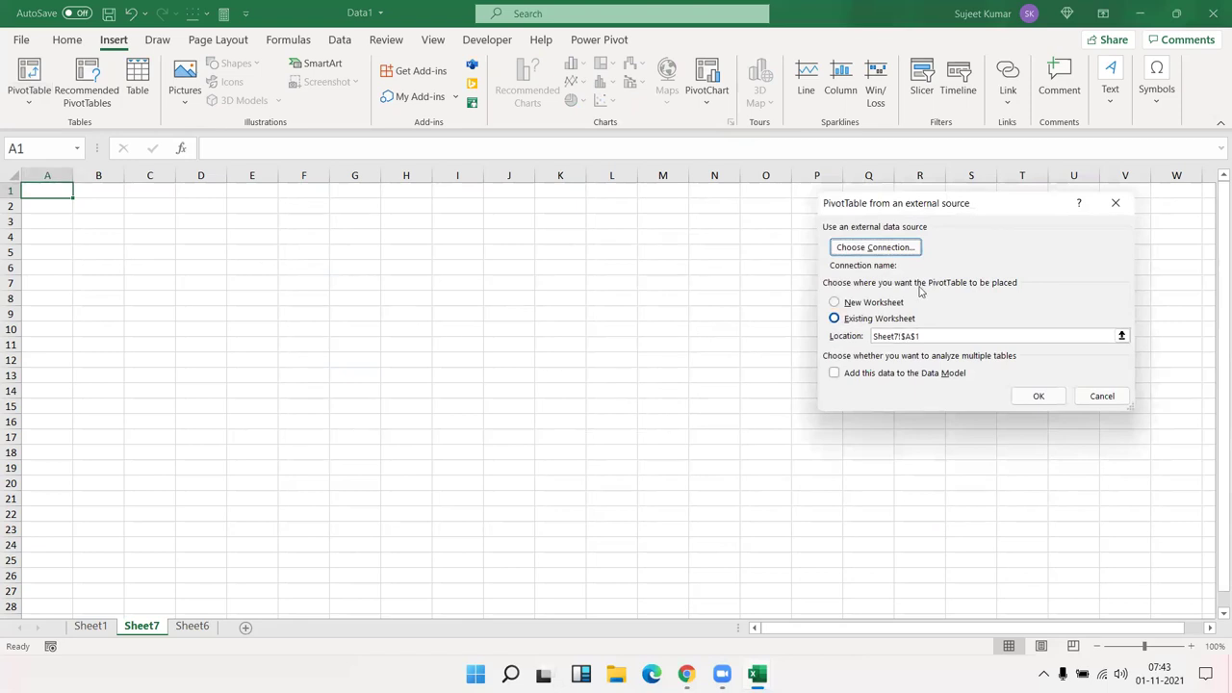
{"action": "left_click", "coordinate": [894, 249]}
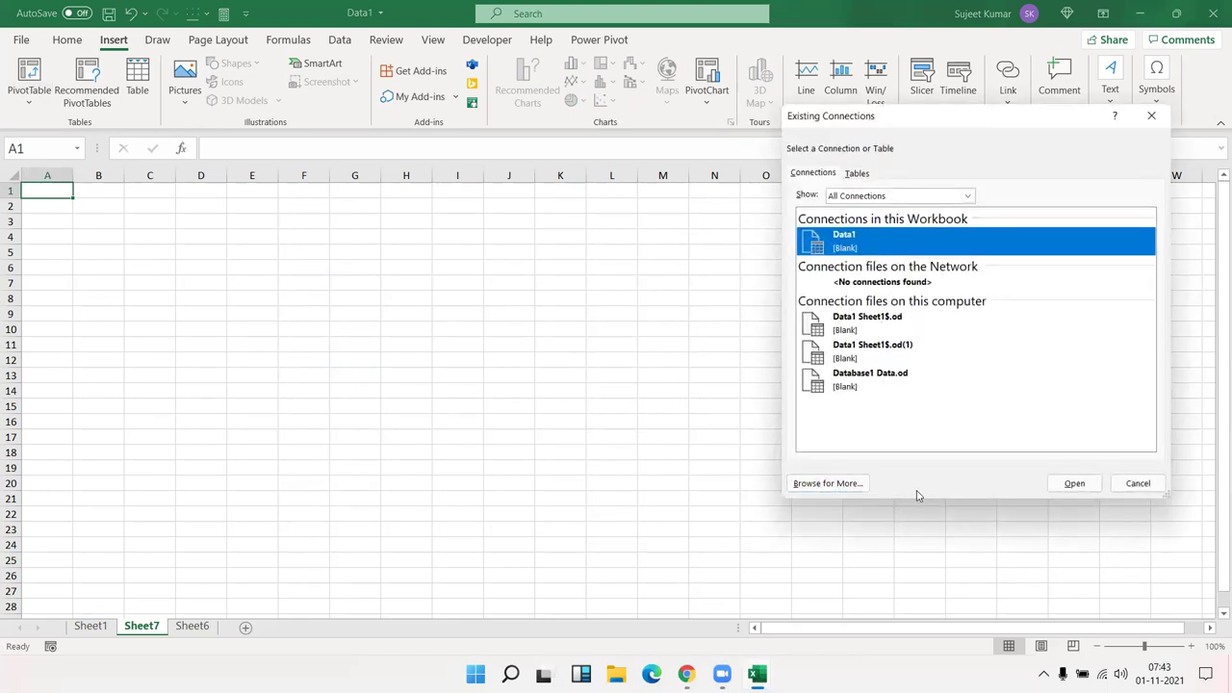
{"action": "key", "text": "Escape"}
{"action": "key", "text": "Escape"}
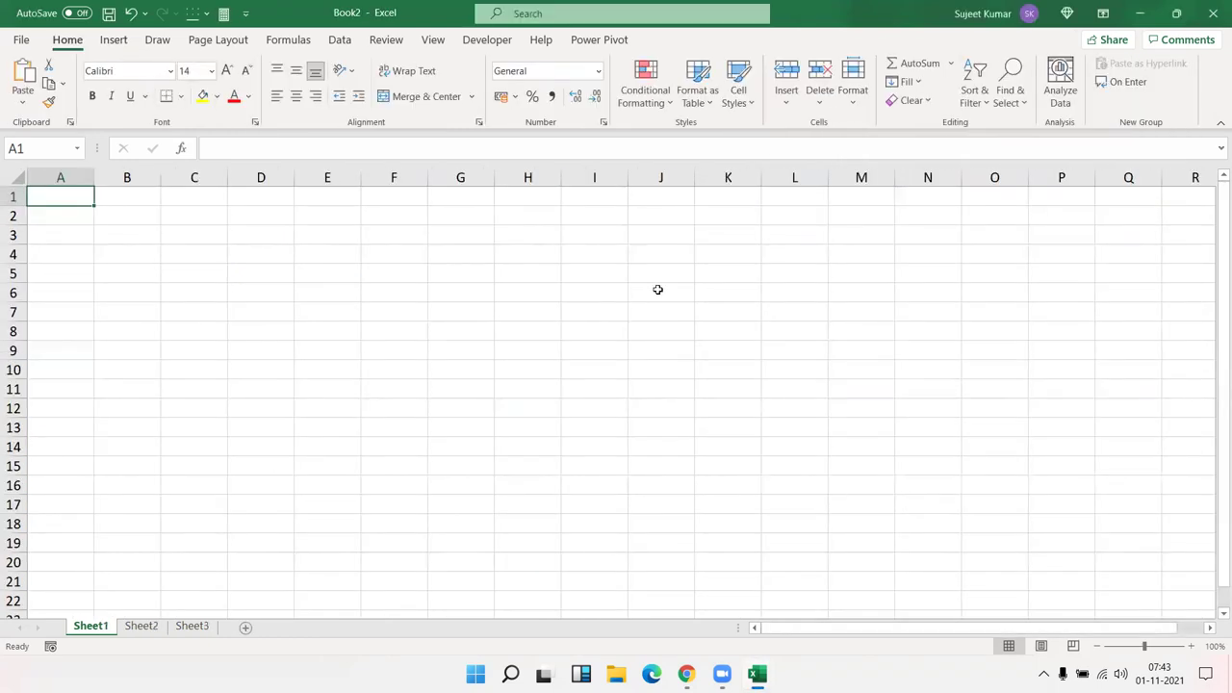
{"action": "mouse_move", "coordinate": [757, 673]}
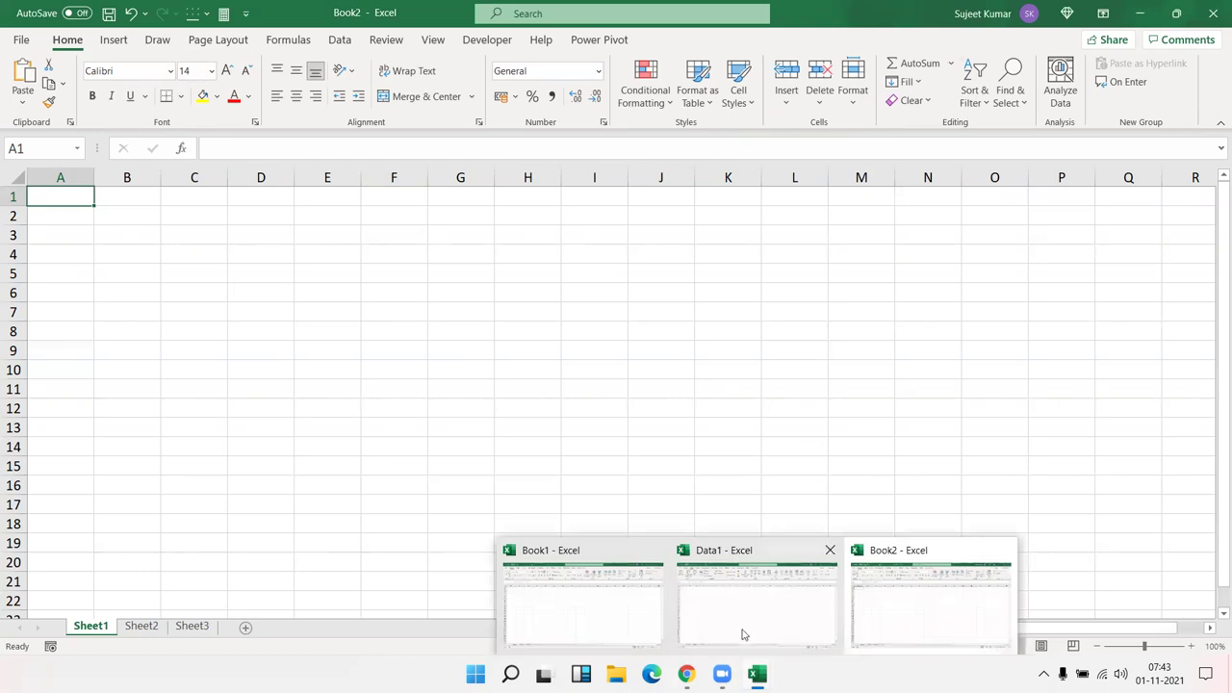
Bring Data1 to the front and close it, saving changes to Data1.xlsx.
{"action": "left_click", "coordinate": [742, 631]}
{"action": "left_click", "coordinate": [1213, 13]}
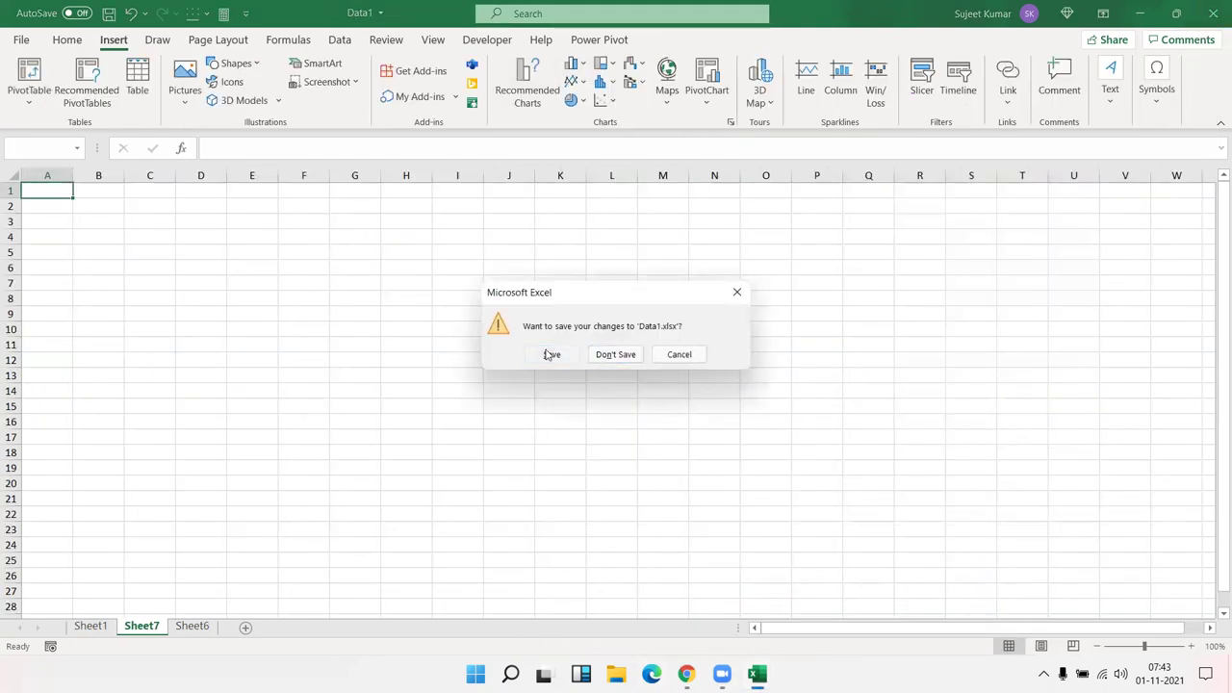
{"action": "left_click", "coordinate": [545, 352]}
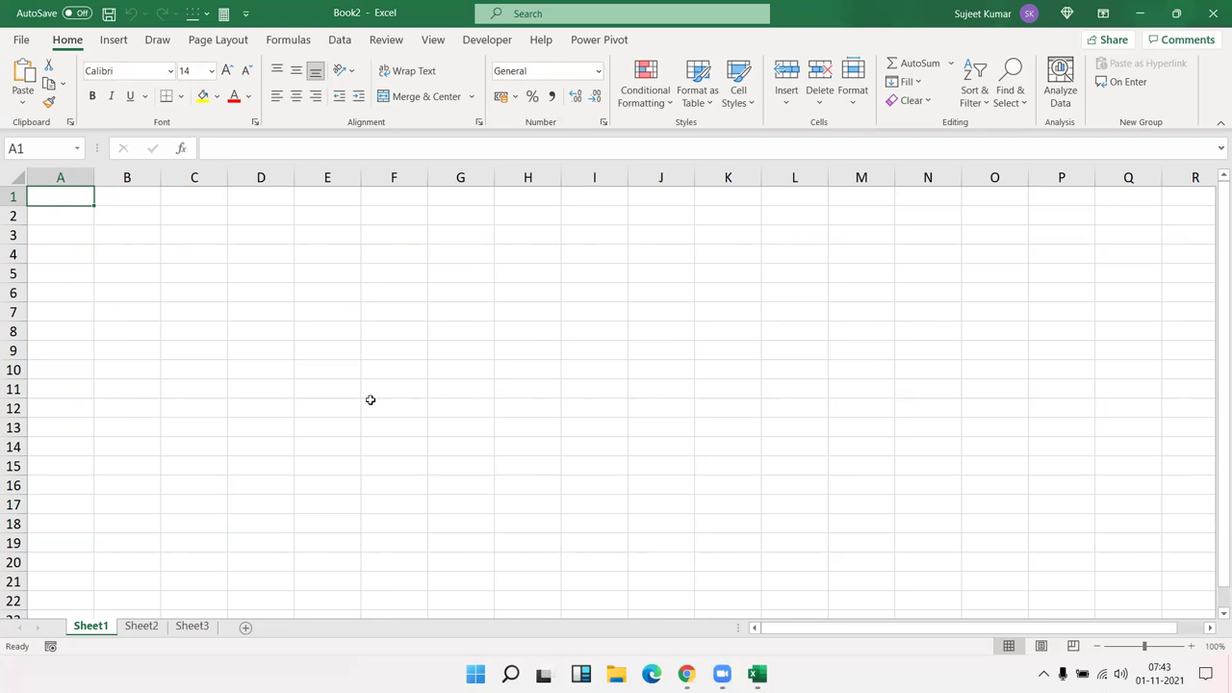
Start a PivotTable from an external data source and open the Desktop workbook Data1.
{"action": "left_click", "coordinate": [114, 43]}
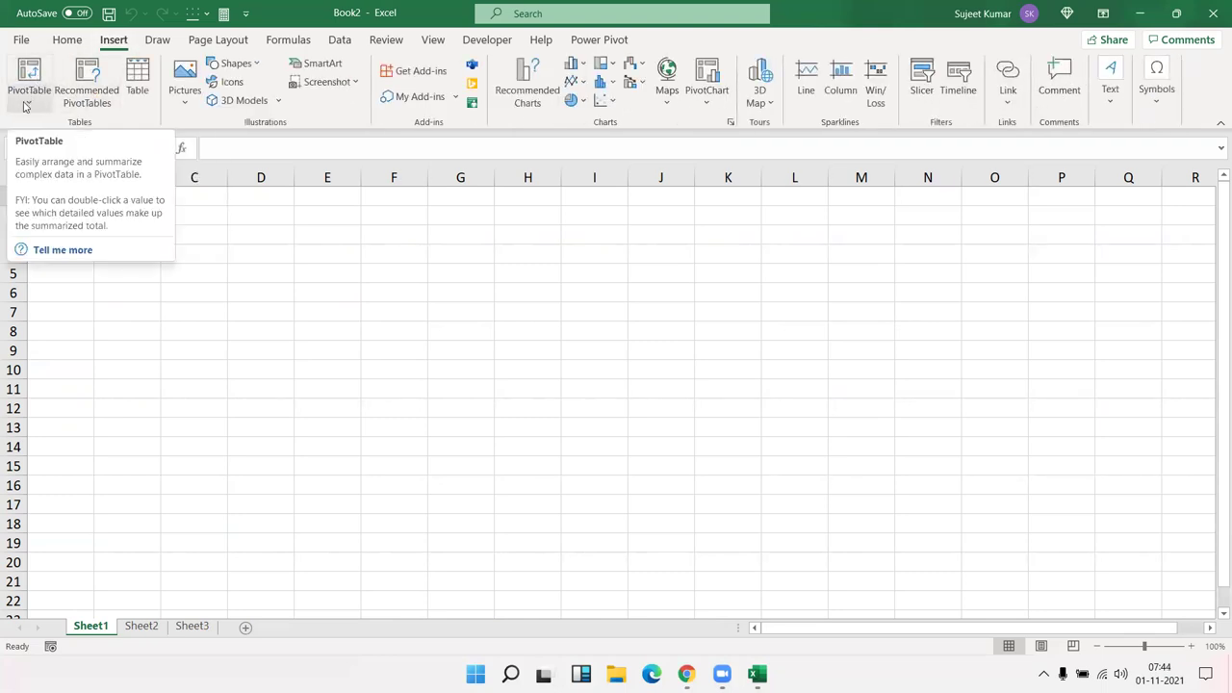
{"action": "left_click", "coordinate": [30, 97]}
{"action": "left_click", "coordinate": [93, 149]}
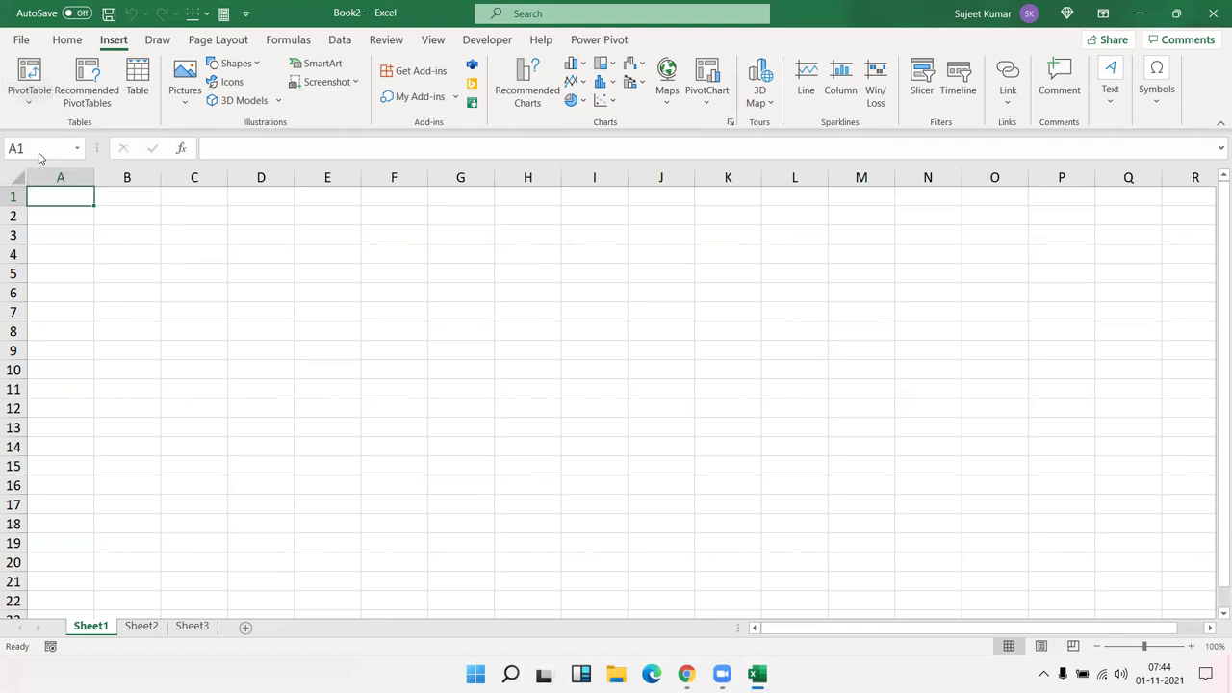
{"action": "left_click", "coordinate": [878, 248]}
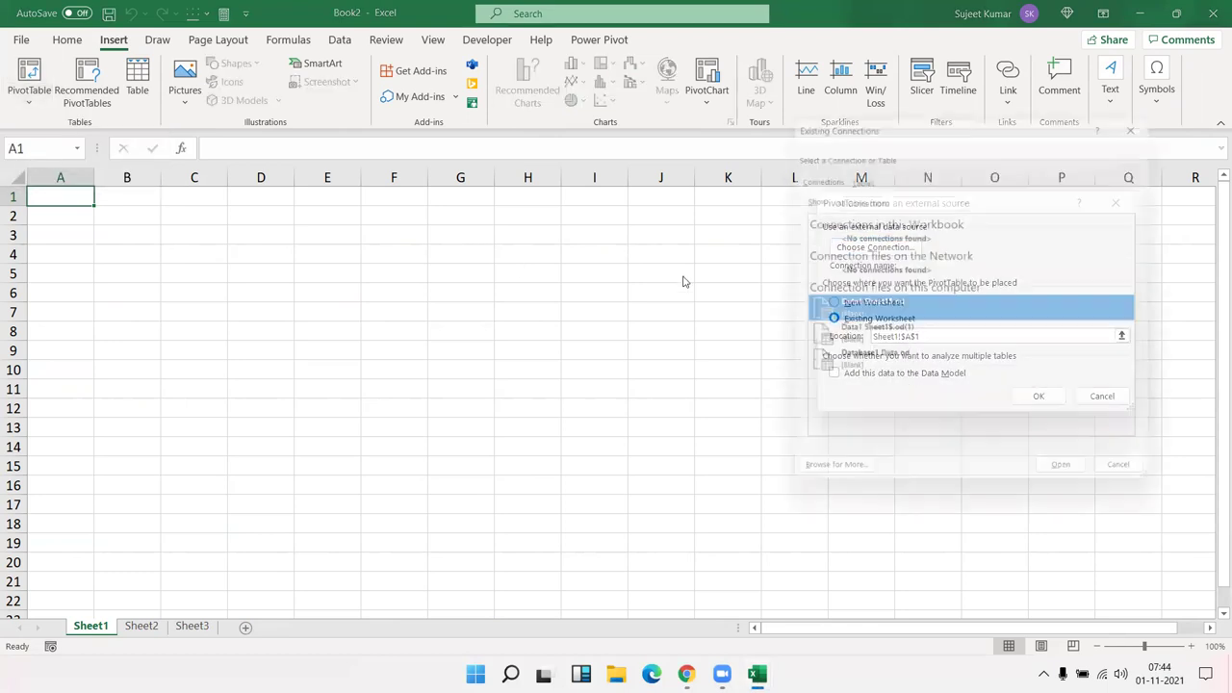
{"action": "left_click", "coordinate": [823, 483]}
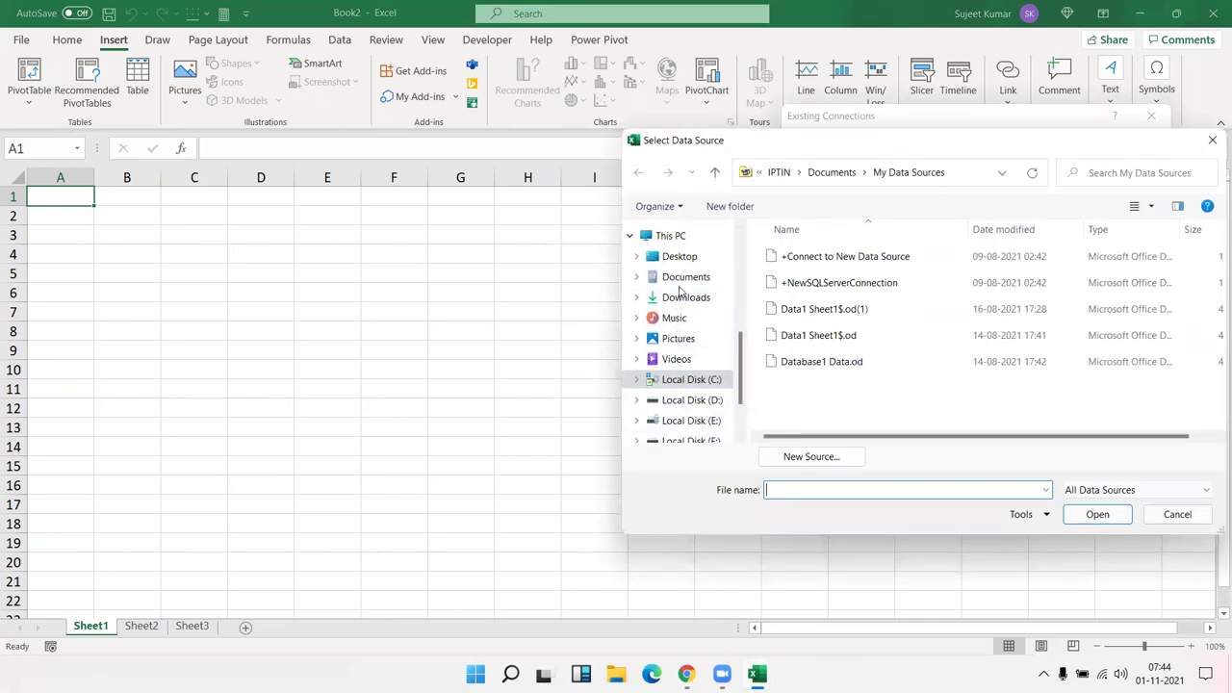
{"action": "left_click", "coordinate": [680, 256]}
{"action": "left_click", "coordinate": [807, 260]}
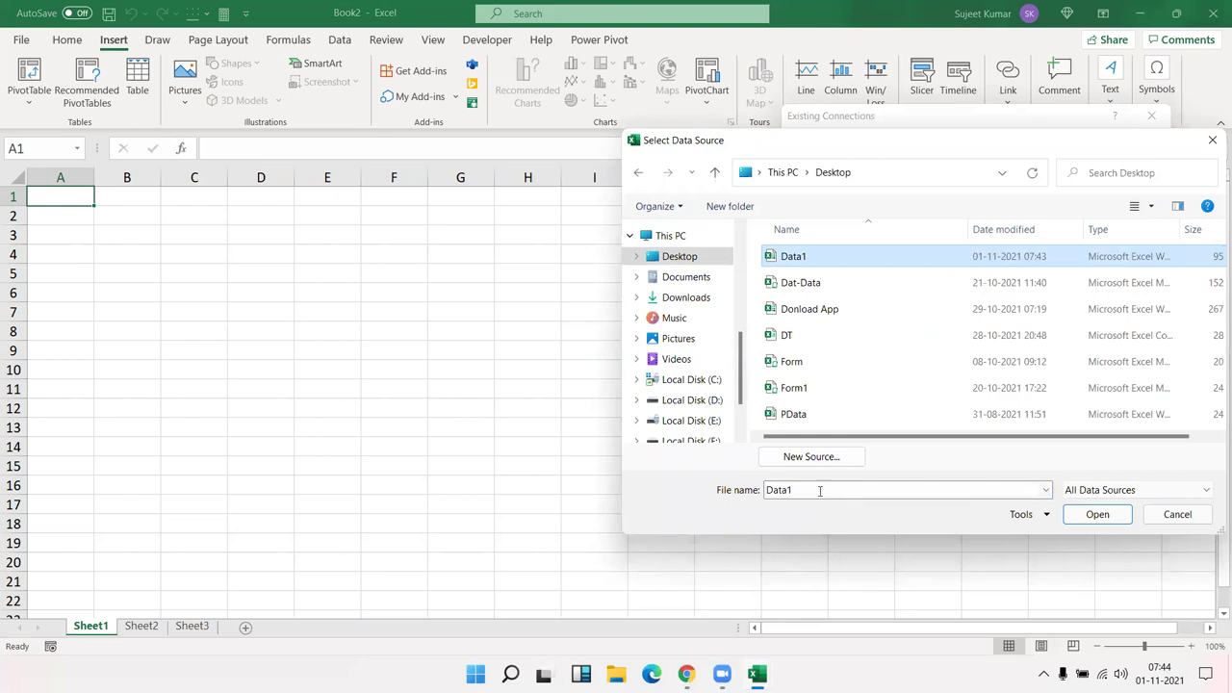
{"action": "left_click", "coordinate": [1103, 517]}
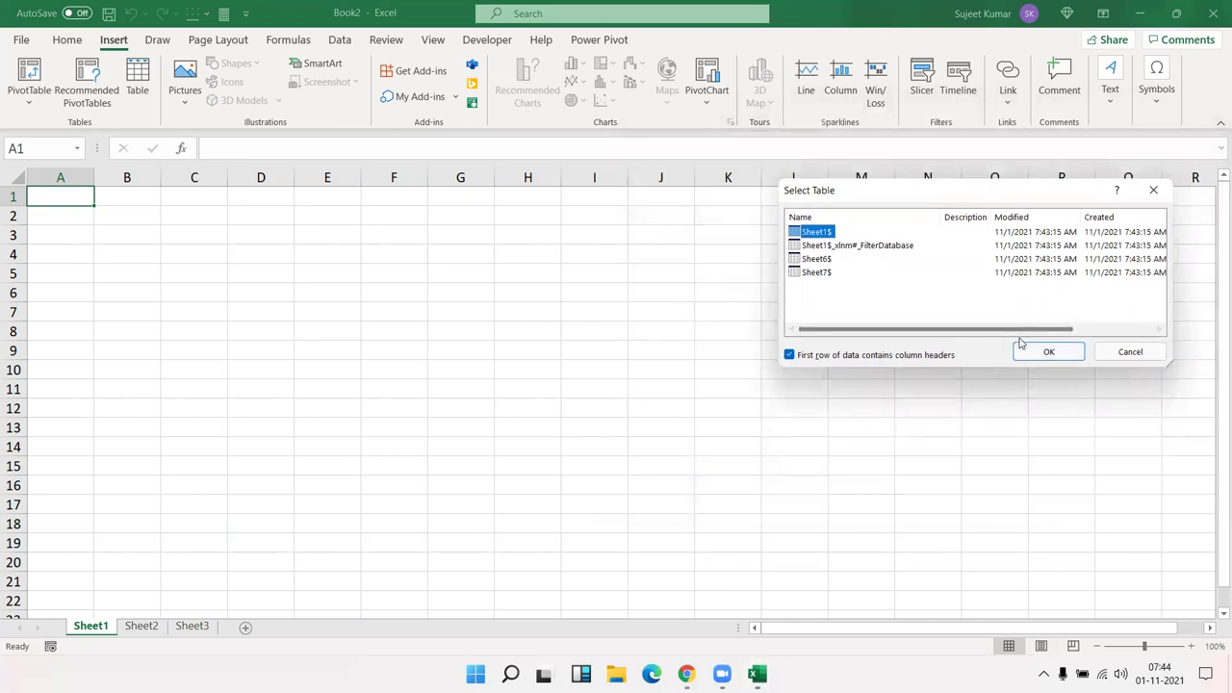
Use the Sheet1$ table, place the PivotTable at Sheet1!A1, then go to Sheet2.
{"action": "left_click", "coordinate": [1024, 353]}
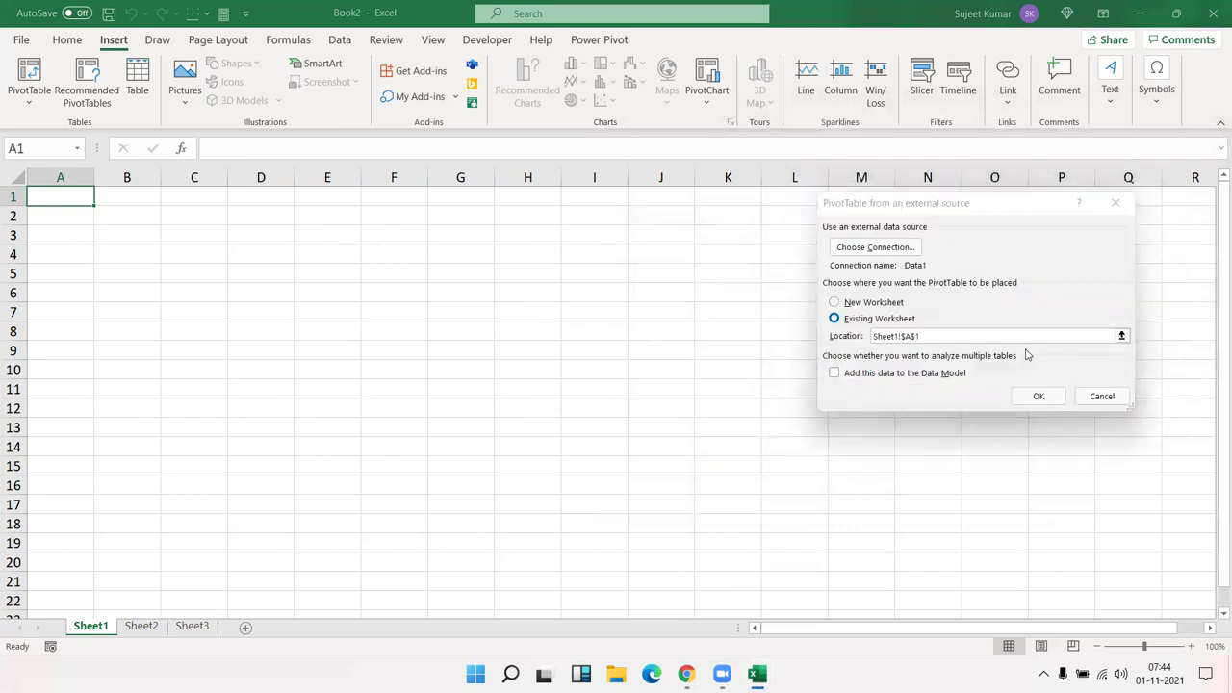
{"action": "left_click", "coordinate": [1038, 395]}
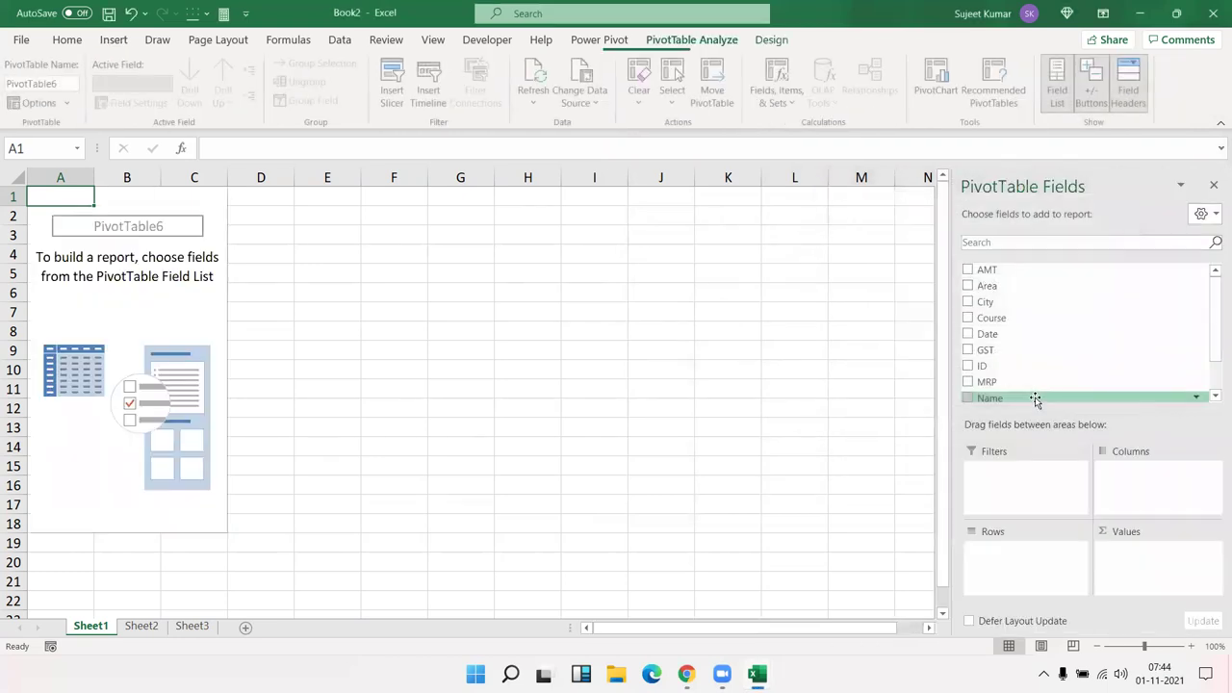
{"action": "scroll", "coordinate": [1035, 309], "scroll_direction": "down", "scroll_amount": 1}
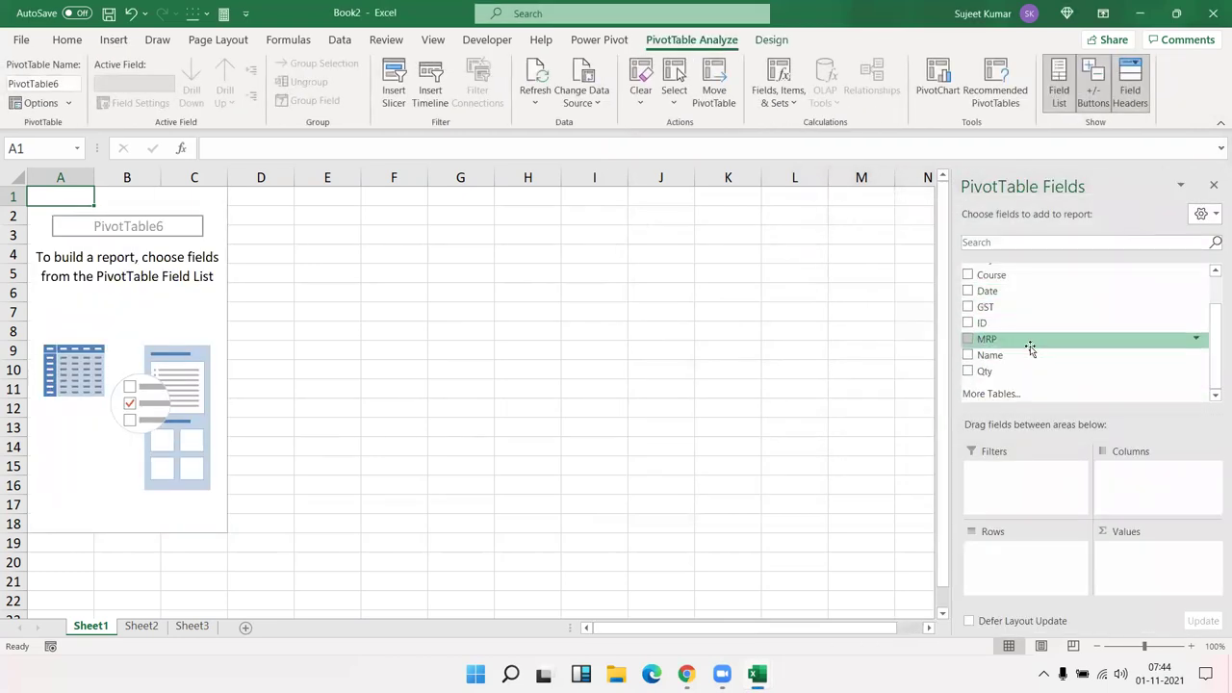
{"action": "scroll", "coordinate": [1030, 348], "scroll_direction": "up", "scroll_amount": 1}
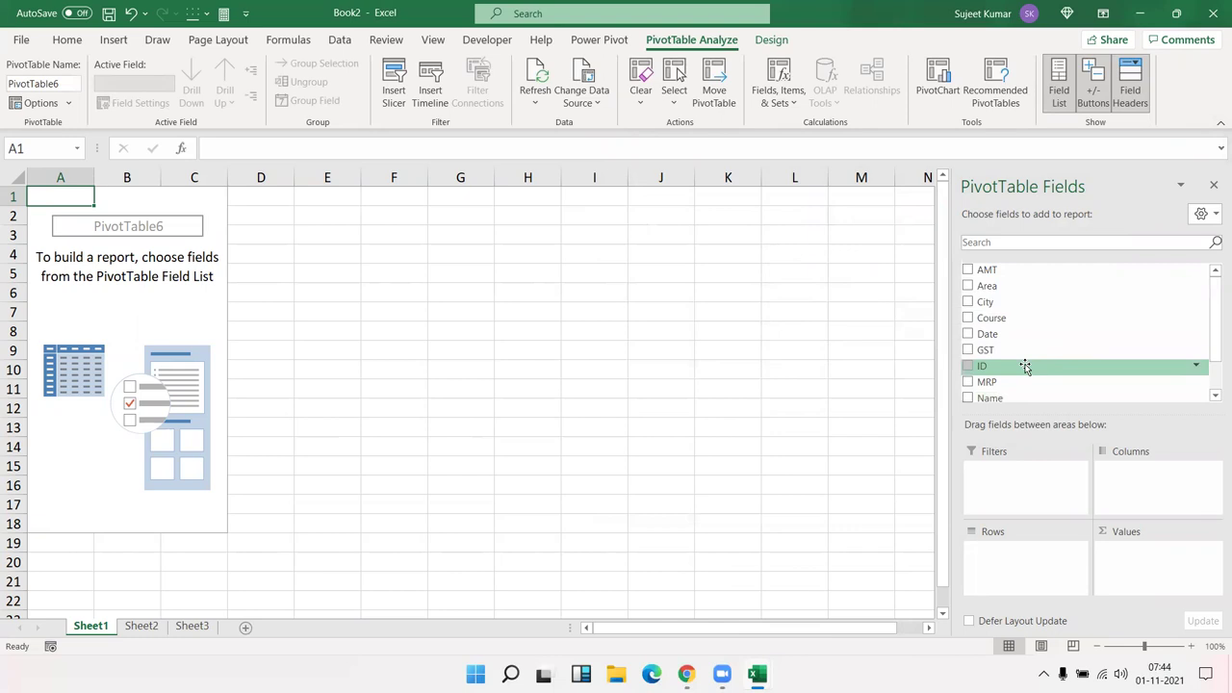
{"action": "left_click", "coordinate": [143, 627]}
Start an external-source PivotTable and open the Database1 database from Documents.
{"action": "left_click", "coordinate": [114, 39]}
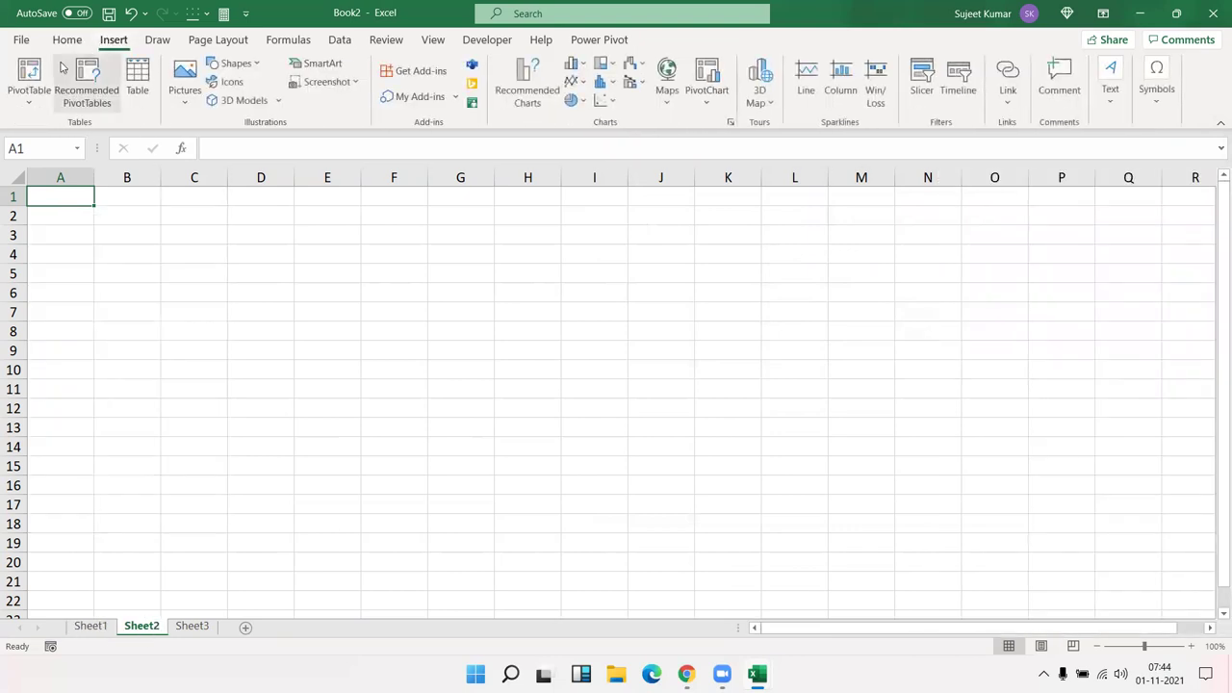
{"action": "left_click", "coordinate": [27, 85]}
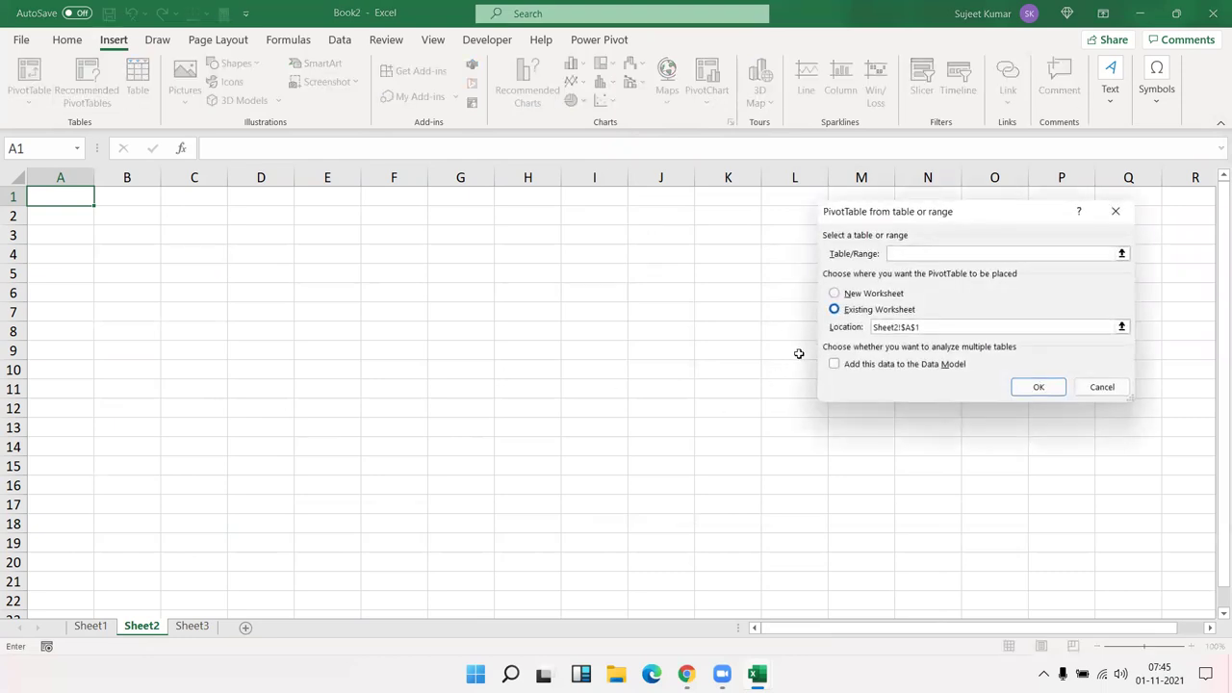
{"action": "key", "text": "Escape"}
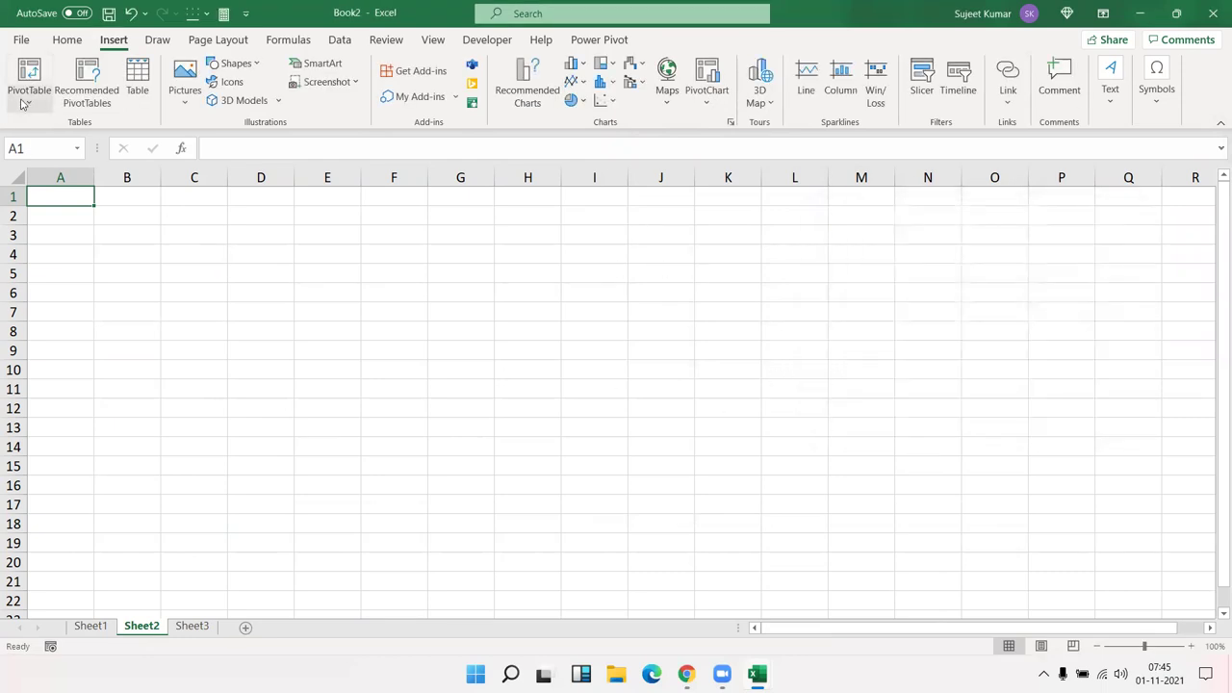
{"action": "left_click", "coordinate": [29, 96]}
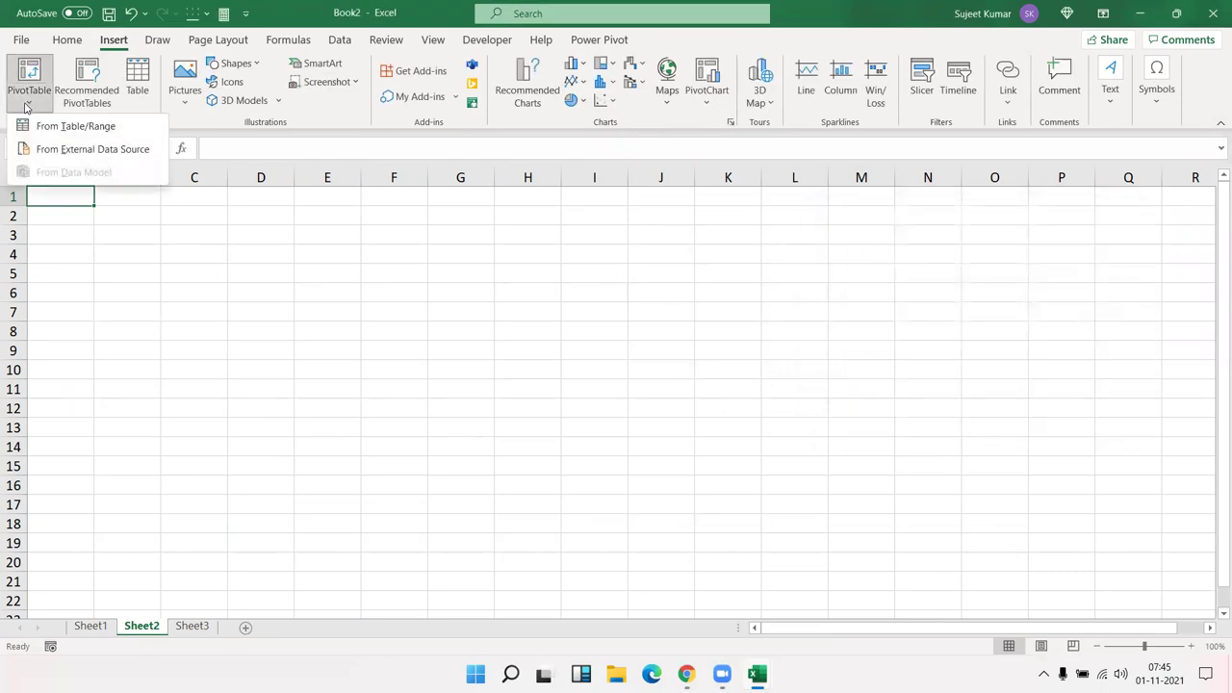
{"action": "left_click", "coordinate": [60, 151]}
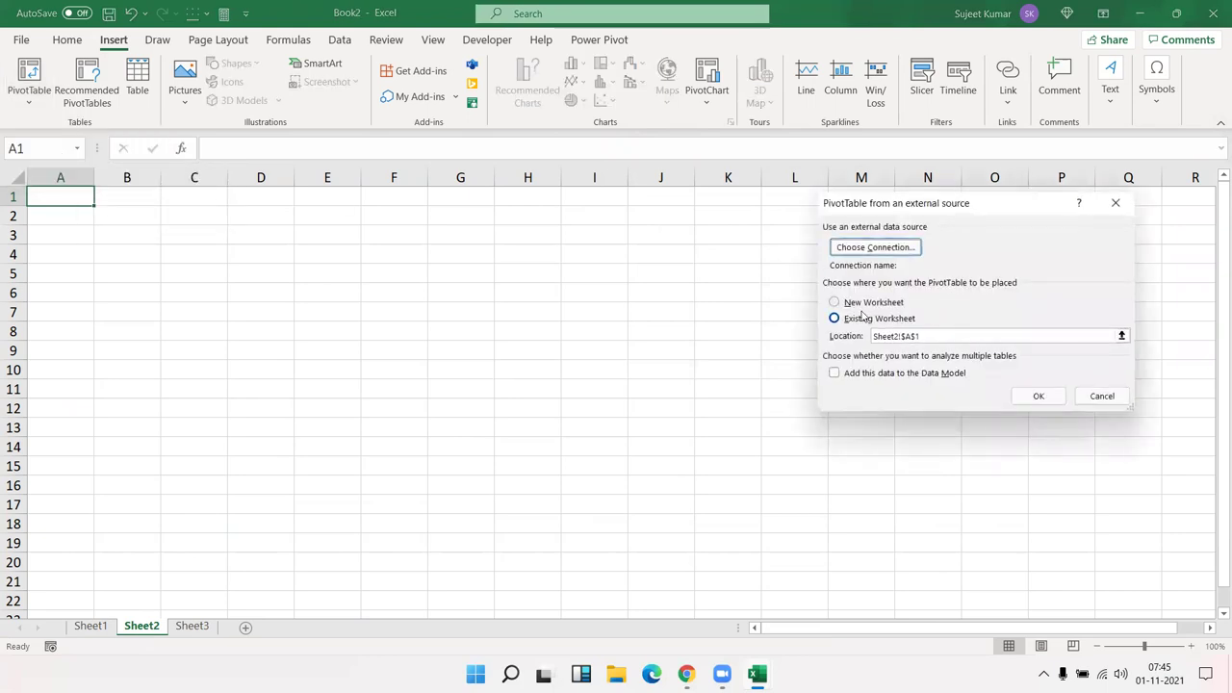
{"action": "left_click", "coordinate": [865, 252]}
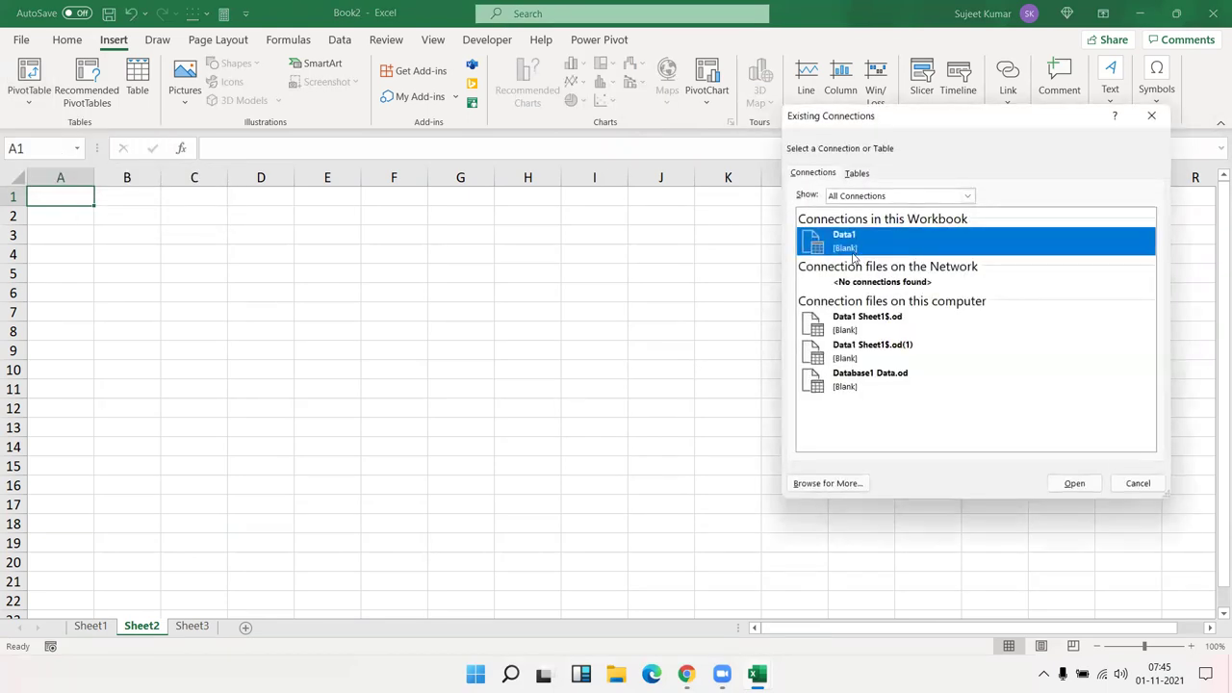
{"action": "left_click", "coordinate": [836, 483]}
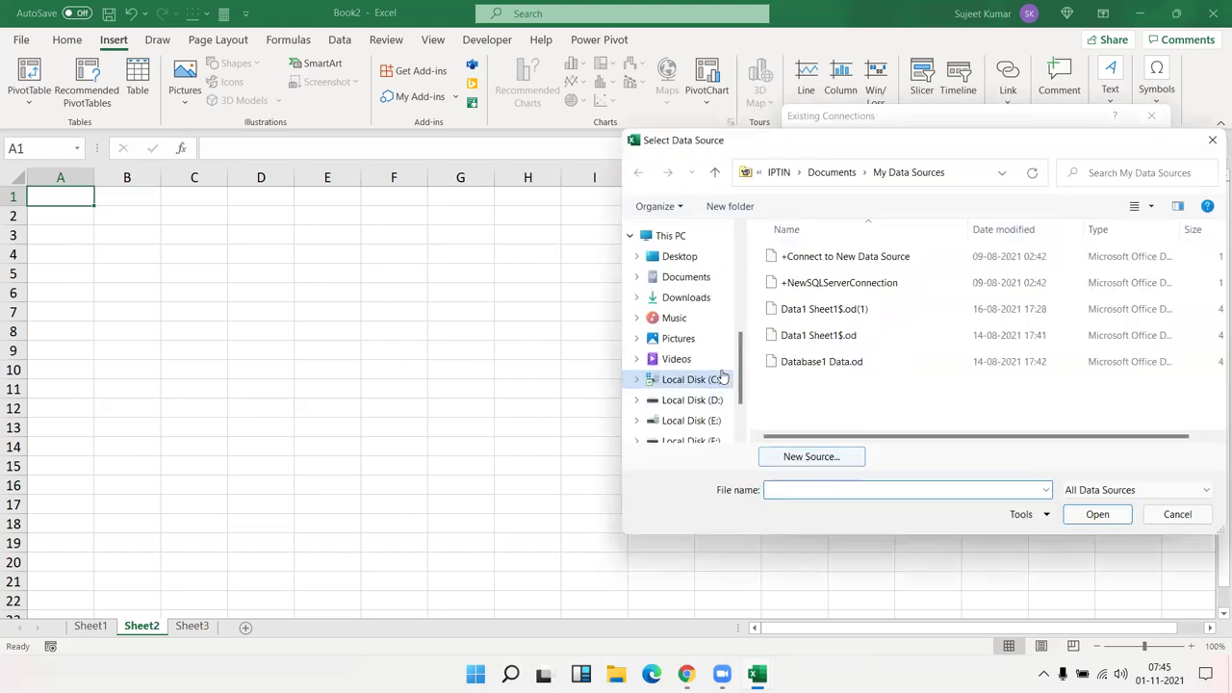
{"action": "left_click", "coordinate": [685, 279]}
{"action": "scroll", "coordinate": [876, 355], "scroll_direction": "down", "scroll_amount": 5}
{"action": "scroll", "coordinate": [877, 354], "scroll_direction": "down", "scroll_amount": 3}
{"action": "scroll", "coordinate": [876, 354], "scroll_direction": "up", "scroll_amount": 3}
{"action": "scroll", "coordinate": [877, 354], "scroll_direction": "down", "scroll_amount": 4}
{"action": "scroll", "coordinate": [877, 354], "scroll_direction": "up", "scroll_amount": 2}
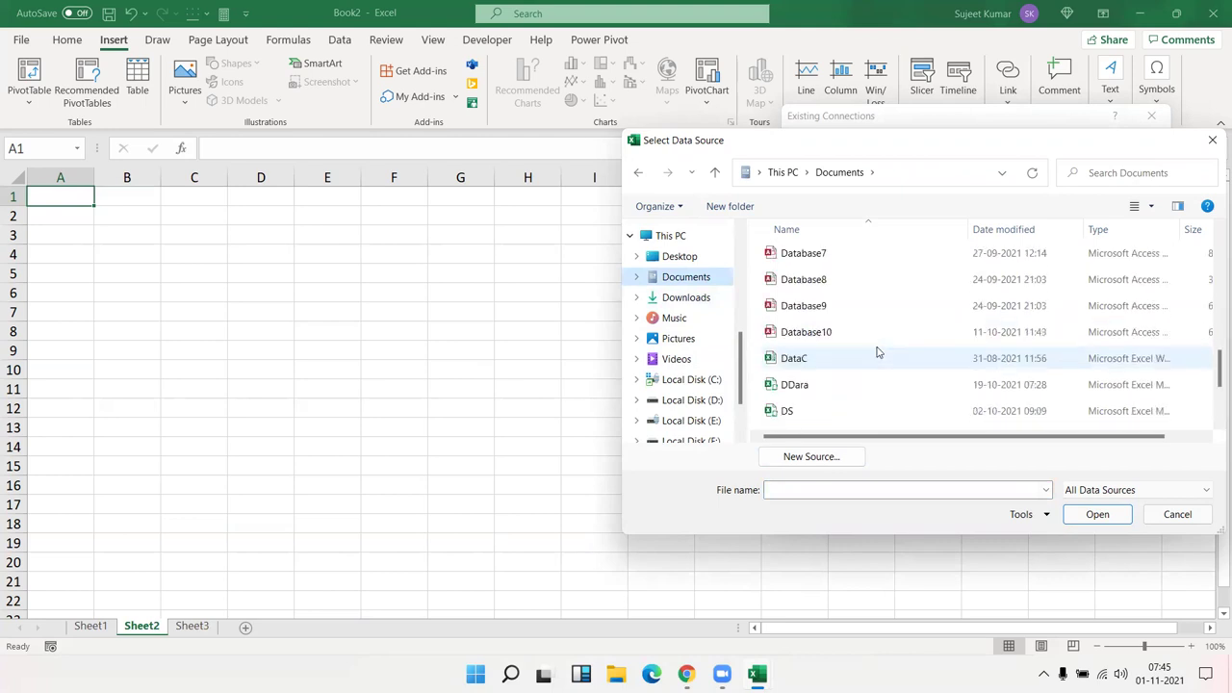
{"action": "scroll", "coordinate": [877, 352], "scroll_direction": "up", "scroll_amount": 5}
{"action": "scroll", "coordinate": [877, 352], "scroll_direction": "down", "scroll_amount": 3}
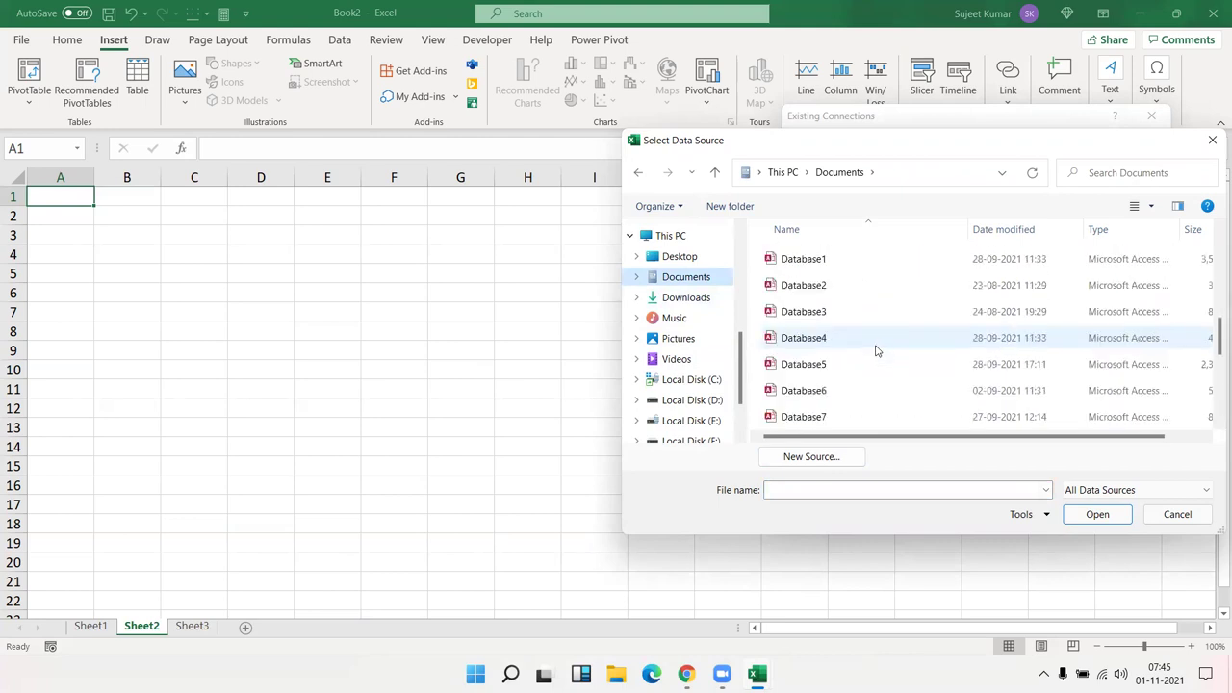
{"action": "left_click", "coordinate": [855, 258]}
{"action": "left_click", "coordinate": [1097, 514]}
Use Database1's Data table and place the PivotTable at Sheet2!A1.
{"action": "left_click", "coordinate": [808, 254]}
{"action": "left_click", "coordinate": [1049, 361]}
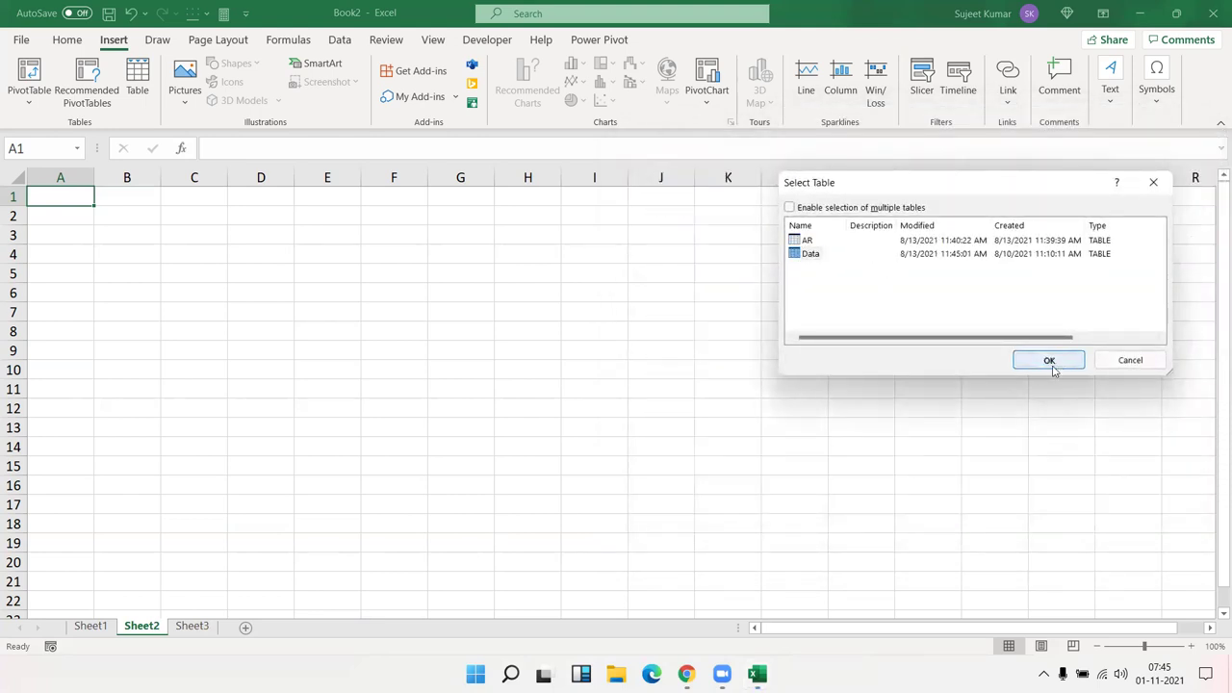
{"action": "left_click", "coordinate": [1039, 396]}
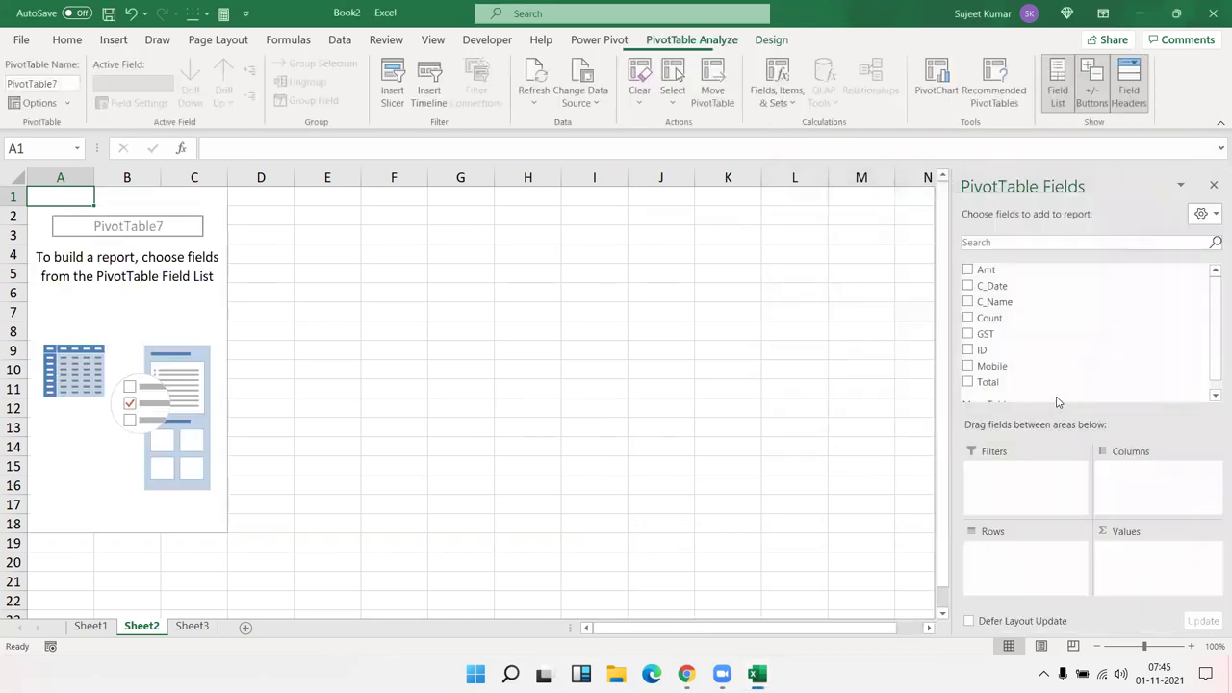
{"action": "left_click", "coordinate": [666, 378]}
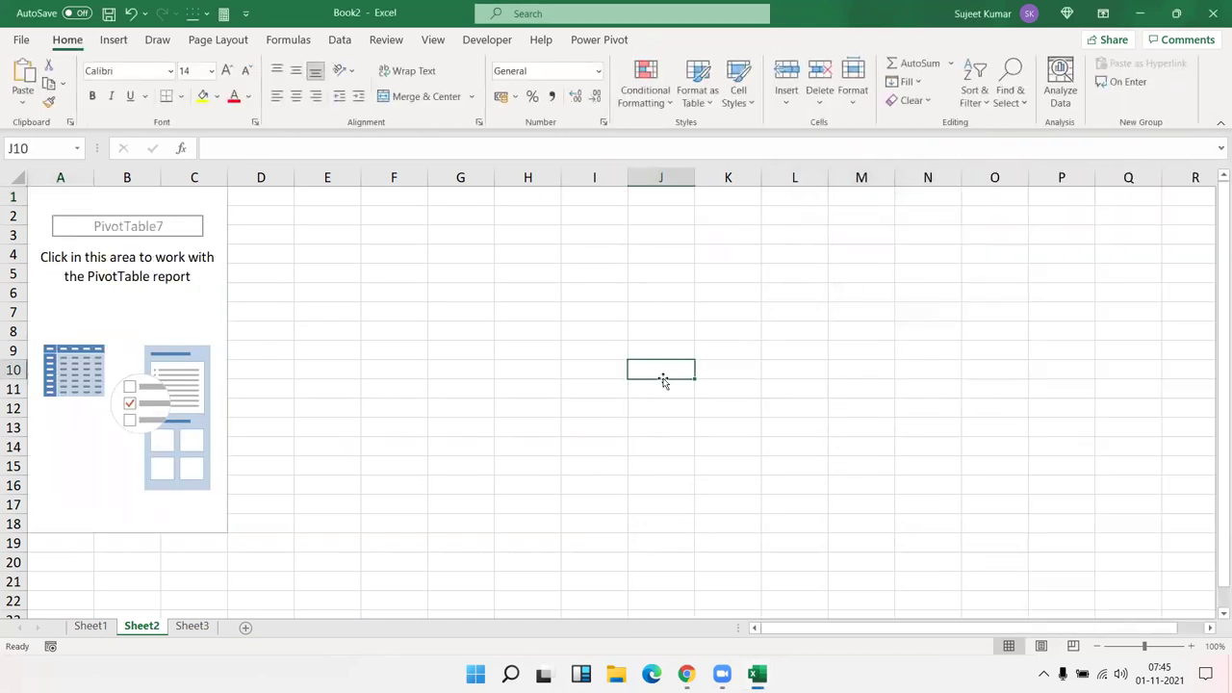
On Sheet3, start a PivotTable from an external data source and browse connections.
{"action": "left_click", "coordinate": [191, 626]}
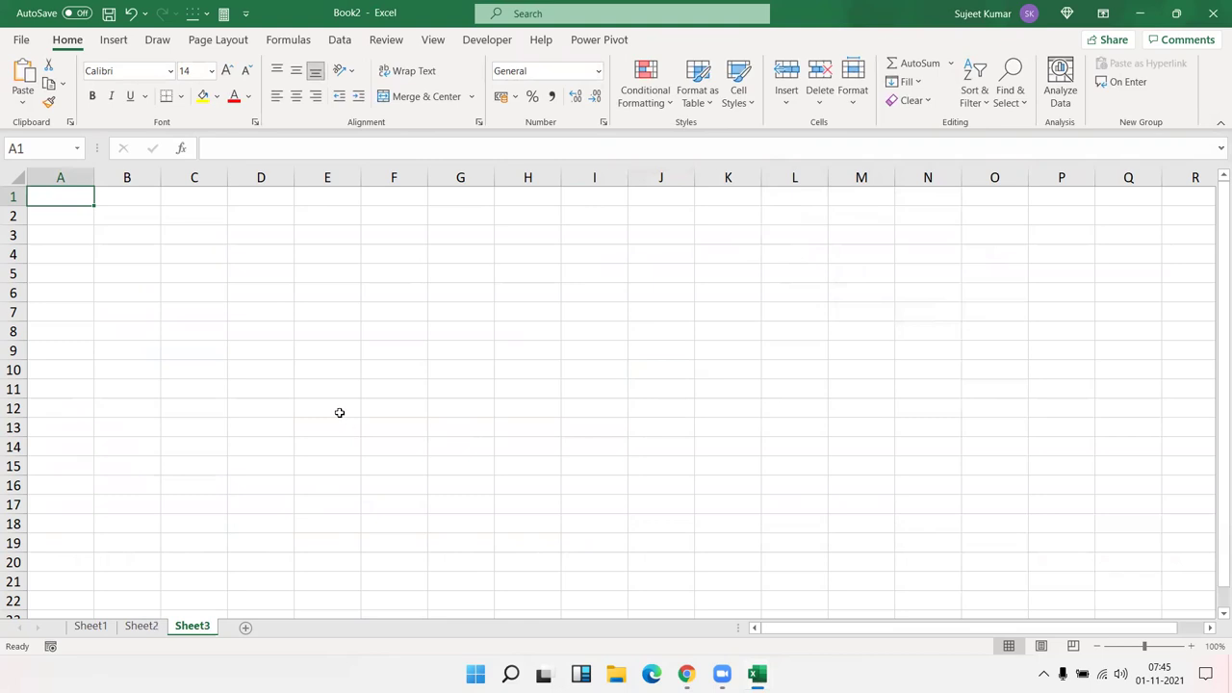
{"action": "left_click", "coordinate": [114, 39]}
{"action": "left_click", "coordinate": [29, 85]}
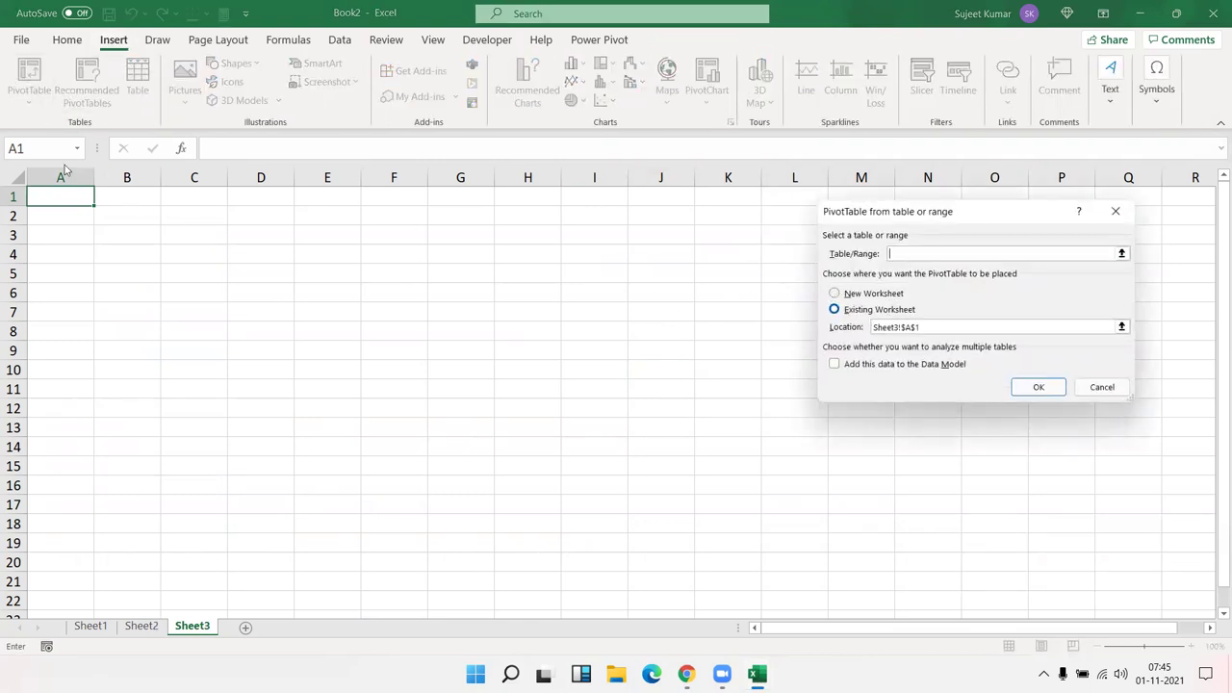
{"action": "key", "text": "Escape"}
{"action": "left_click", "coordinate": [19, 103]}
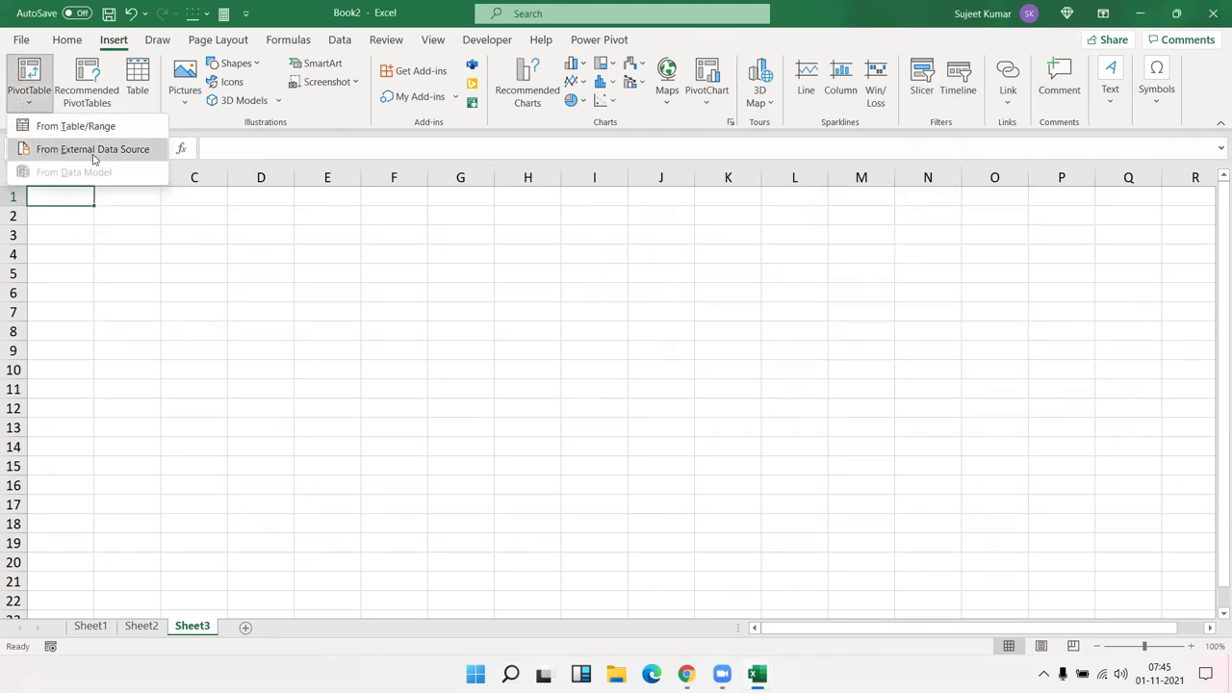
{"action": "left_click", "coordinate": [93, 151]}
{"action": "left_click", "coordinate": [898, 248]}
{"action": "left_click", "coordinate": [833, 472]}
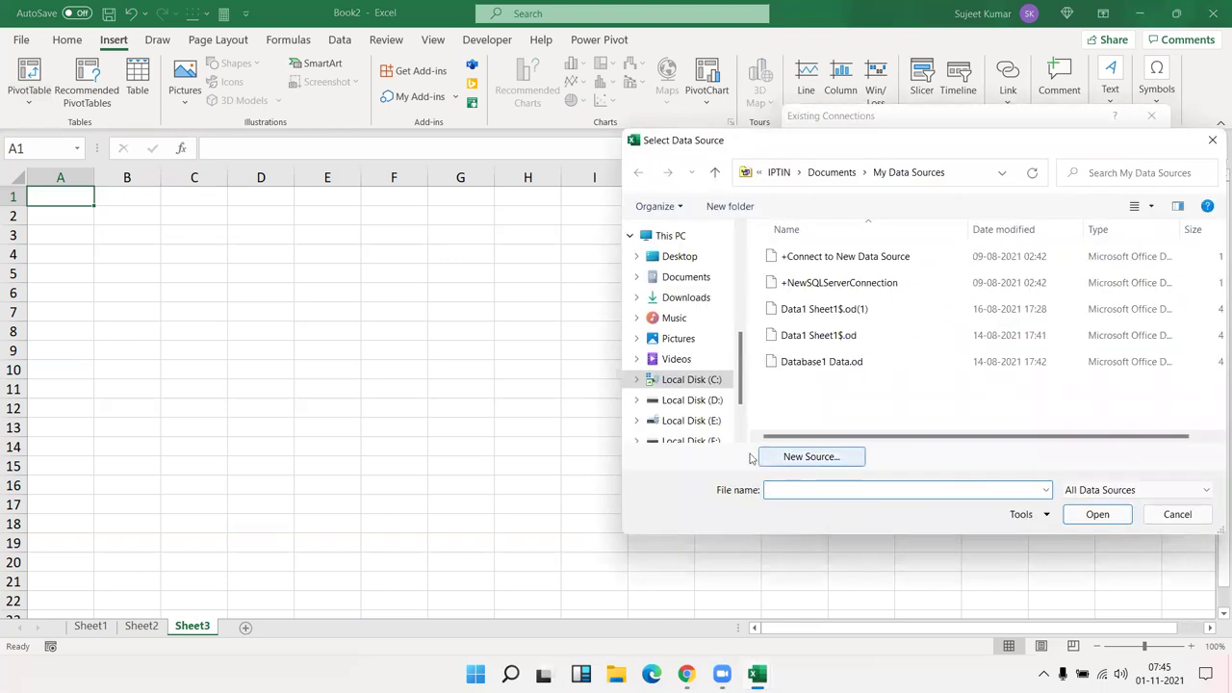
{"action": "left_click_drag", "start_coordinate": [766, 142], "coordinate": [493, 177]}
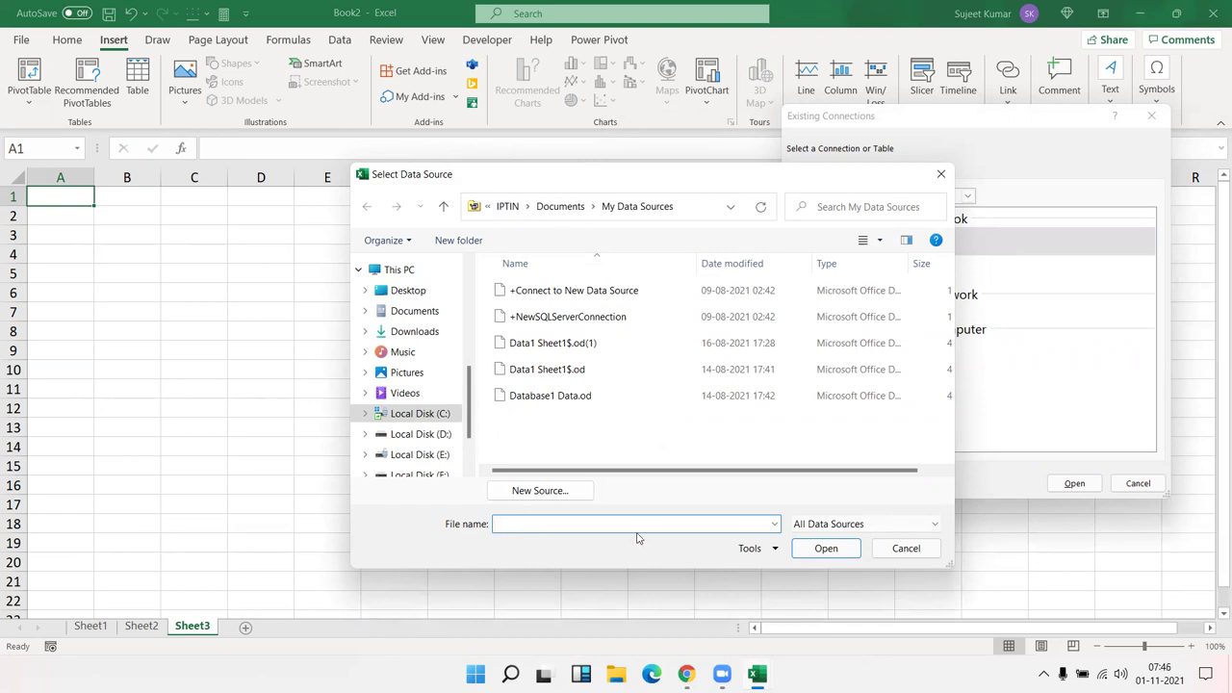
Create a new Microsoft SQL Server source in the Data Connection Wizard and continue.
{"action": "left_click", "coordinate": [566, 493]}
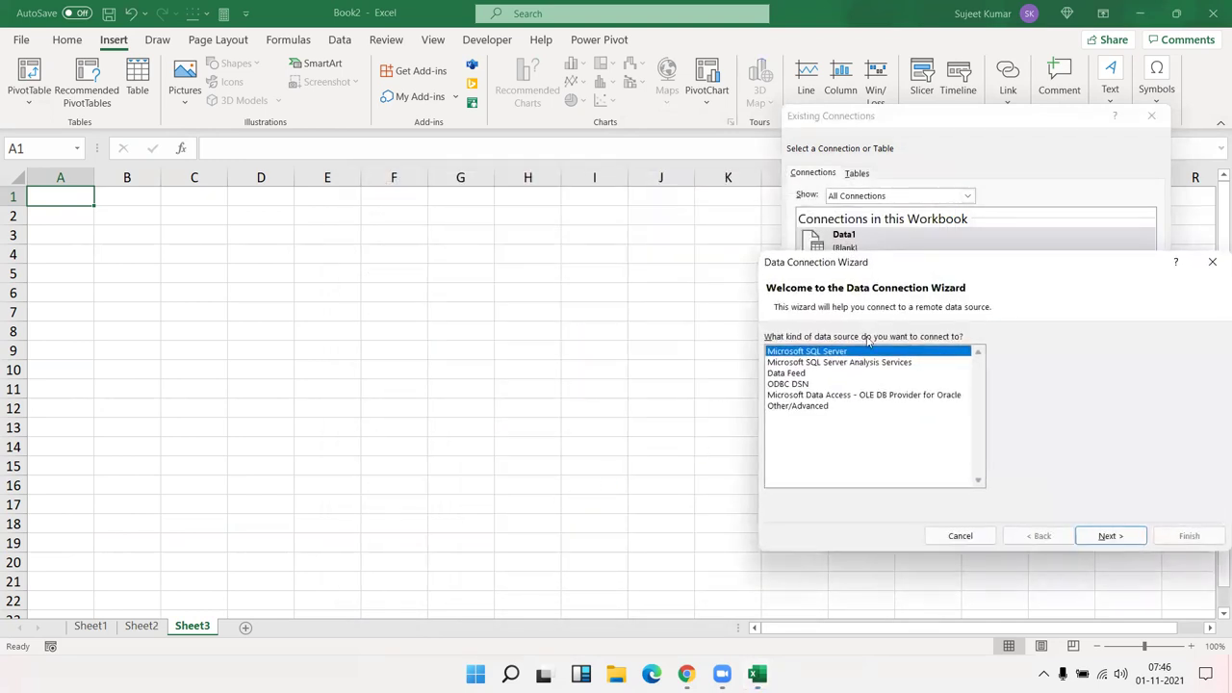
{"action": "left_click_drag", "start_coordinate": [866, 266], "coordinate": [444, 215]}
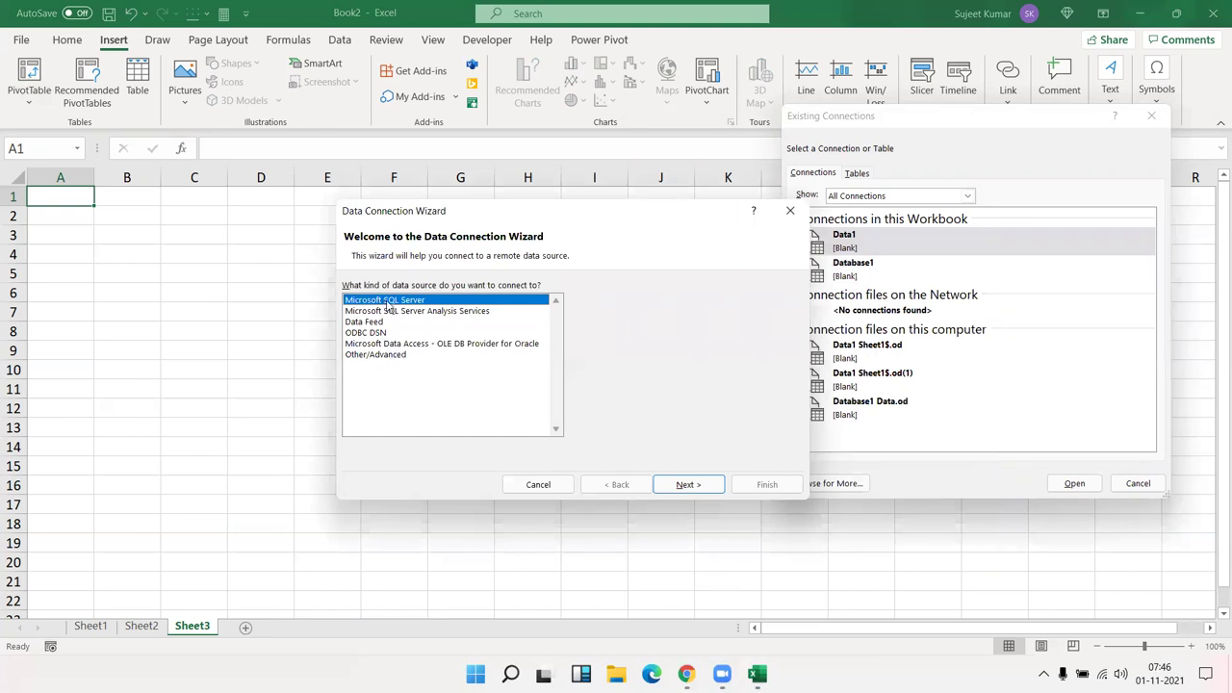
{"action": "left_click", "coordinate": [424, 313]}
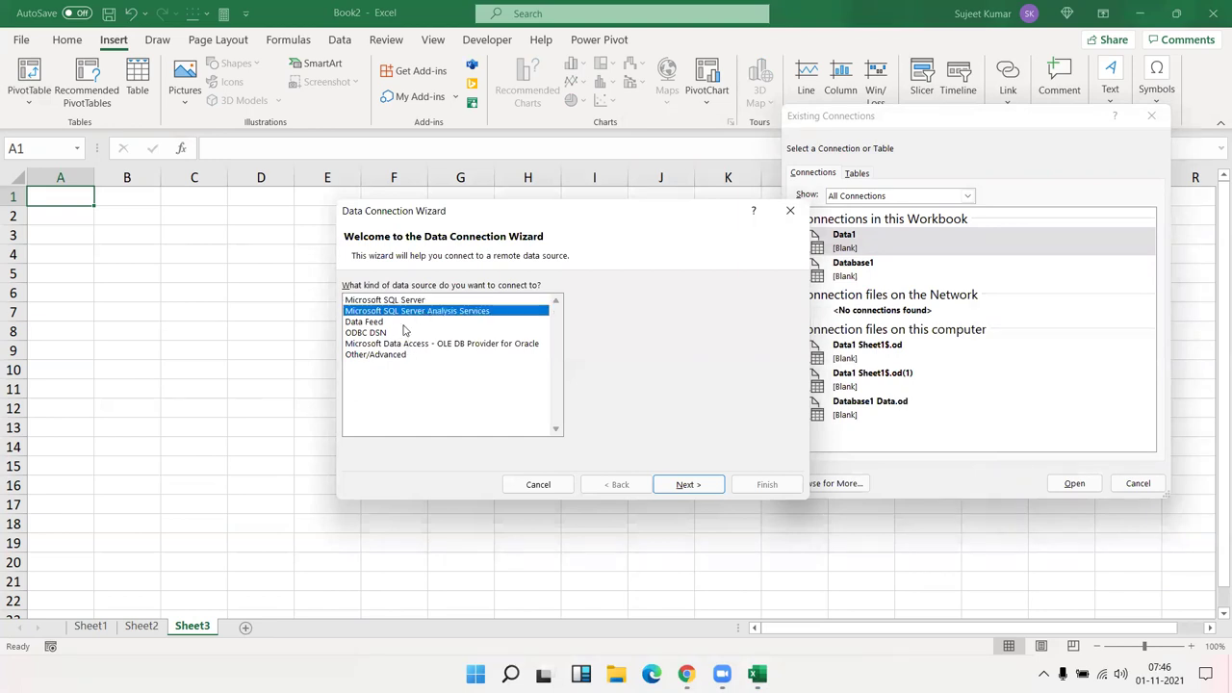
{"action": "left_click", "coordinate": [409, 322]}
{"action": "left_click", "coordinate": [400, 333]}
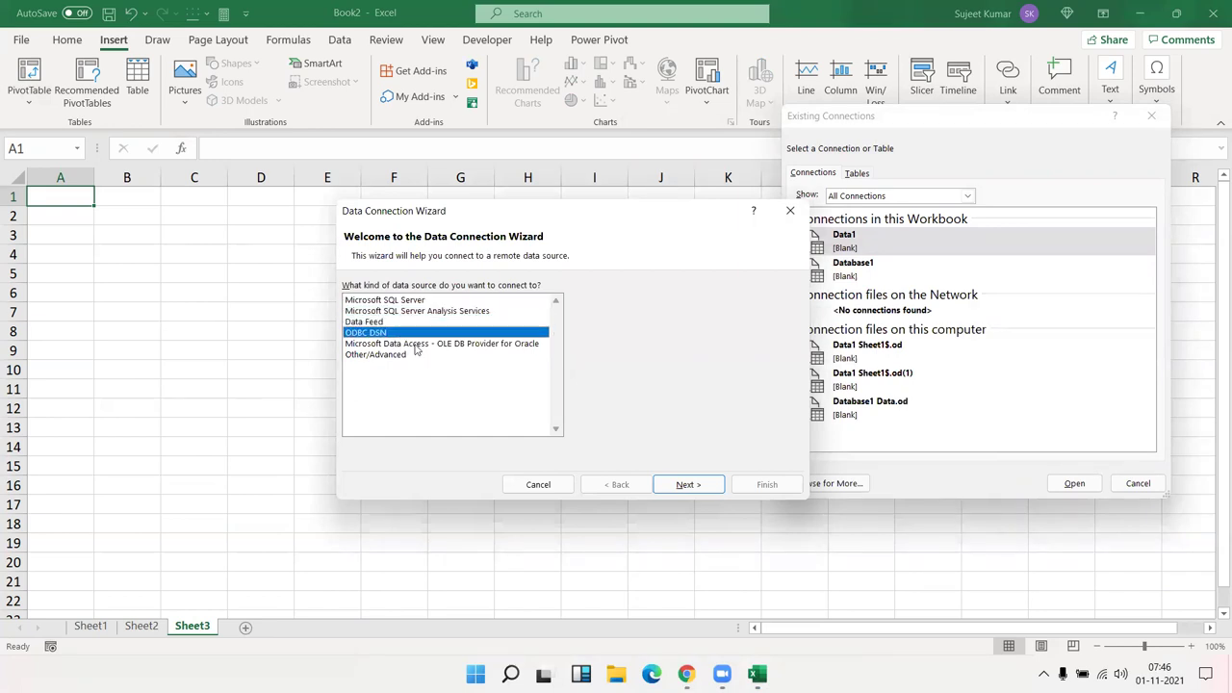
{"action": "left_click", "coordinate": [420, 344]}
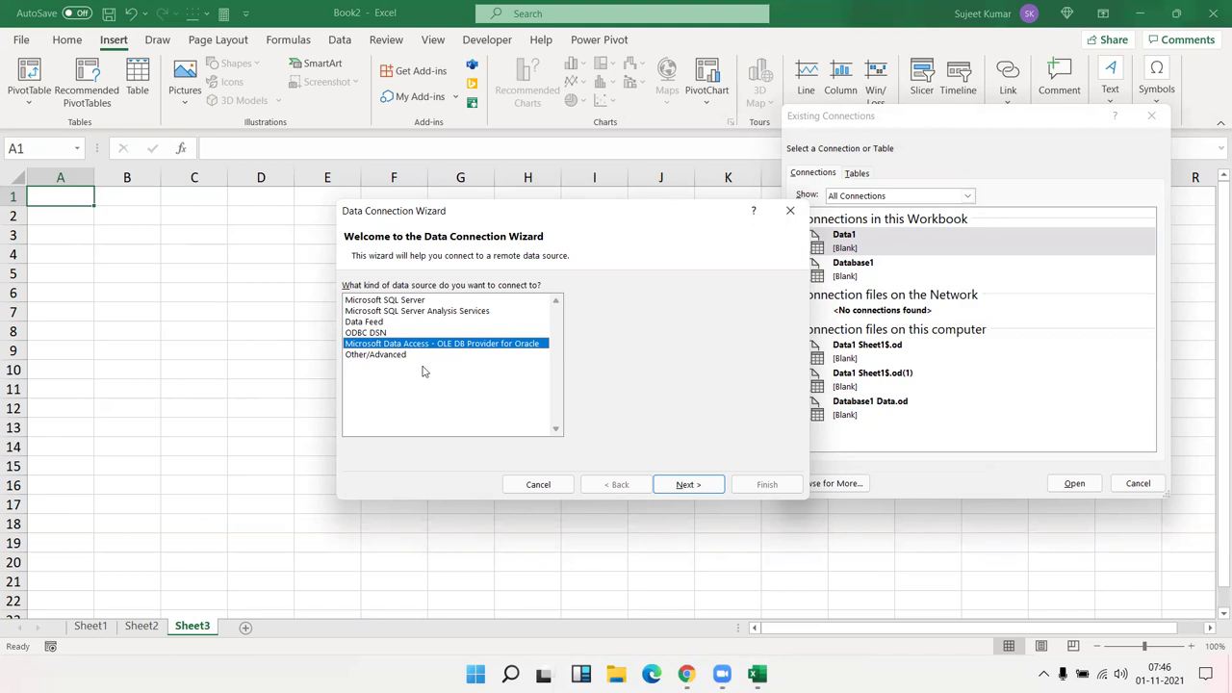
{"action": "left_click", "coordinate": [411, 303]}
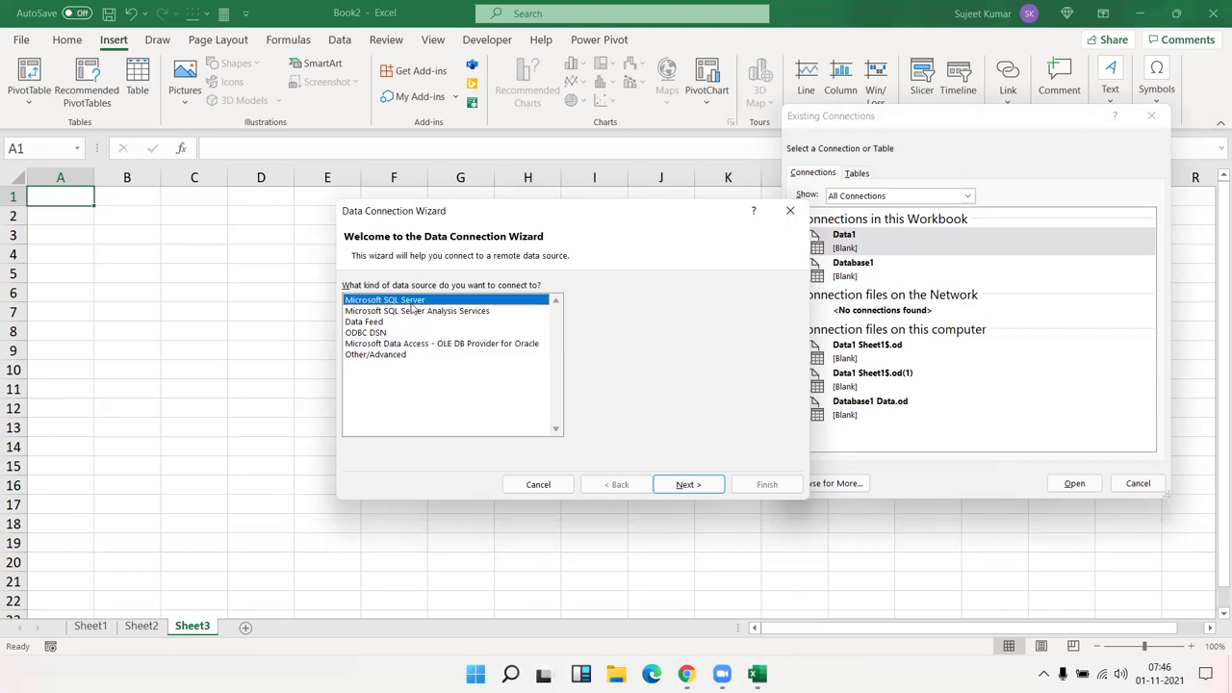
{"action": "left_click", "coordinate": [687, 484]}
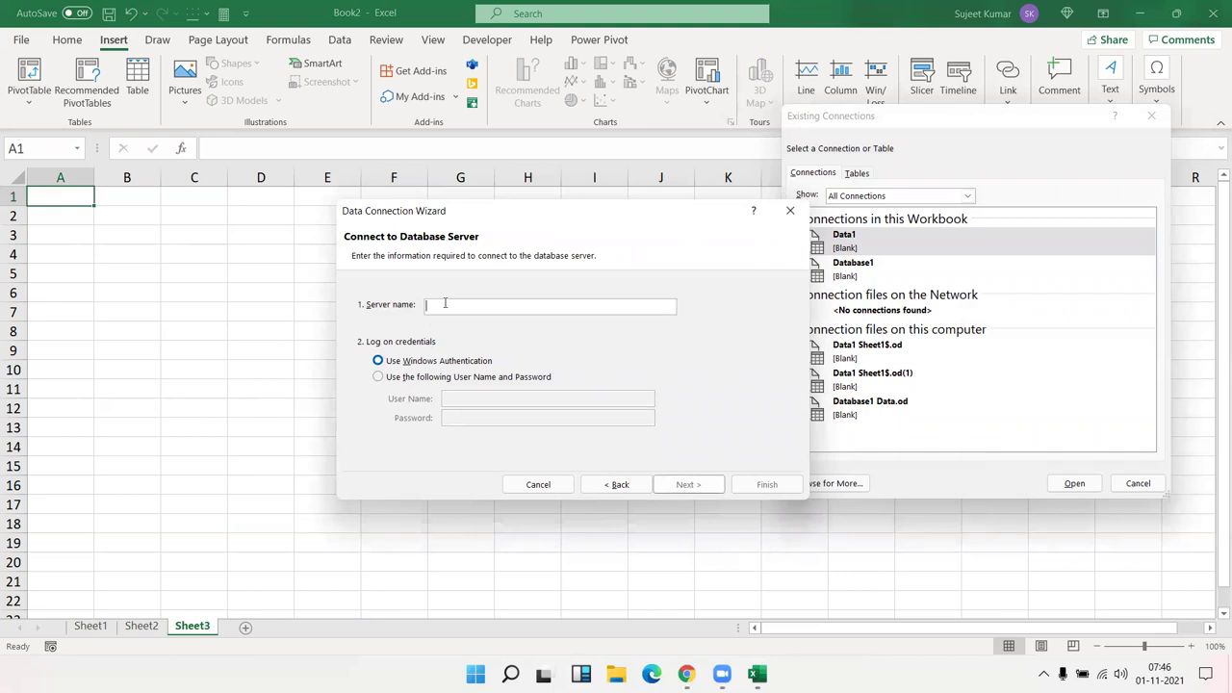
Launch Microsoft SQL Server Management Studio 18 by searching 'sq' in the Start menu.
{"action": "key", "text": "super"}
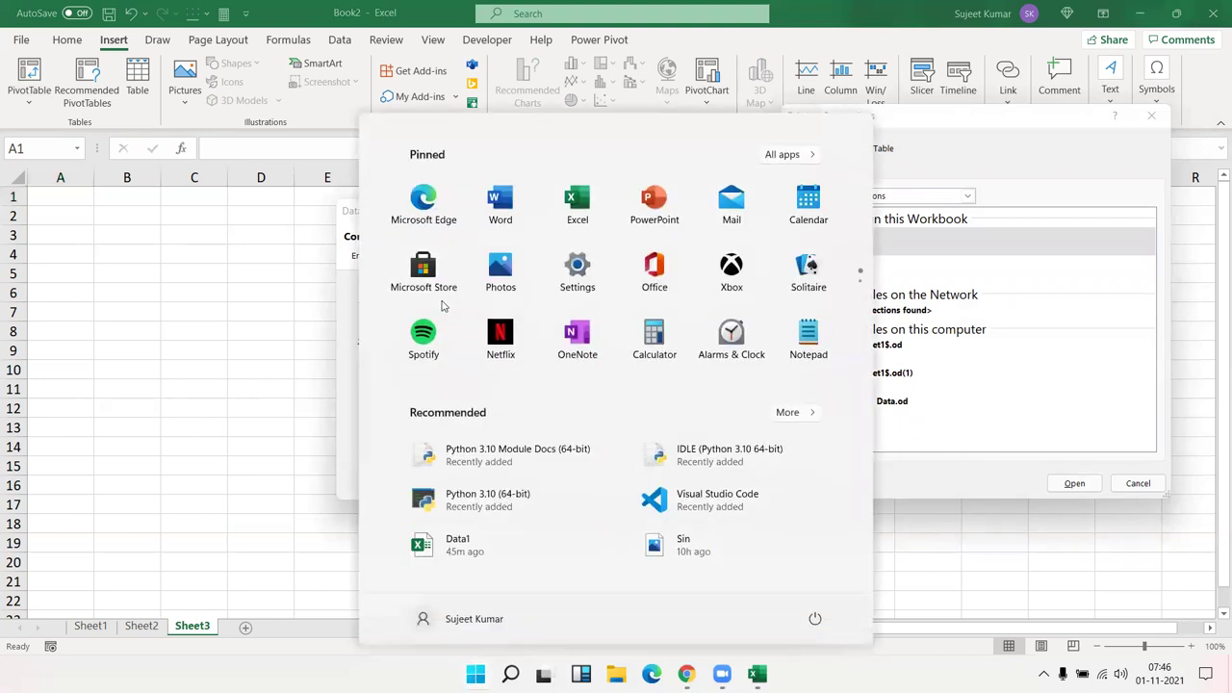
{"action": "type", "text": "sq"}
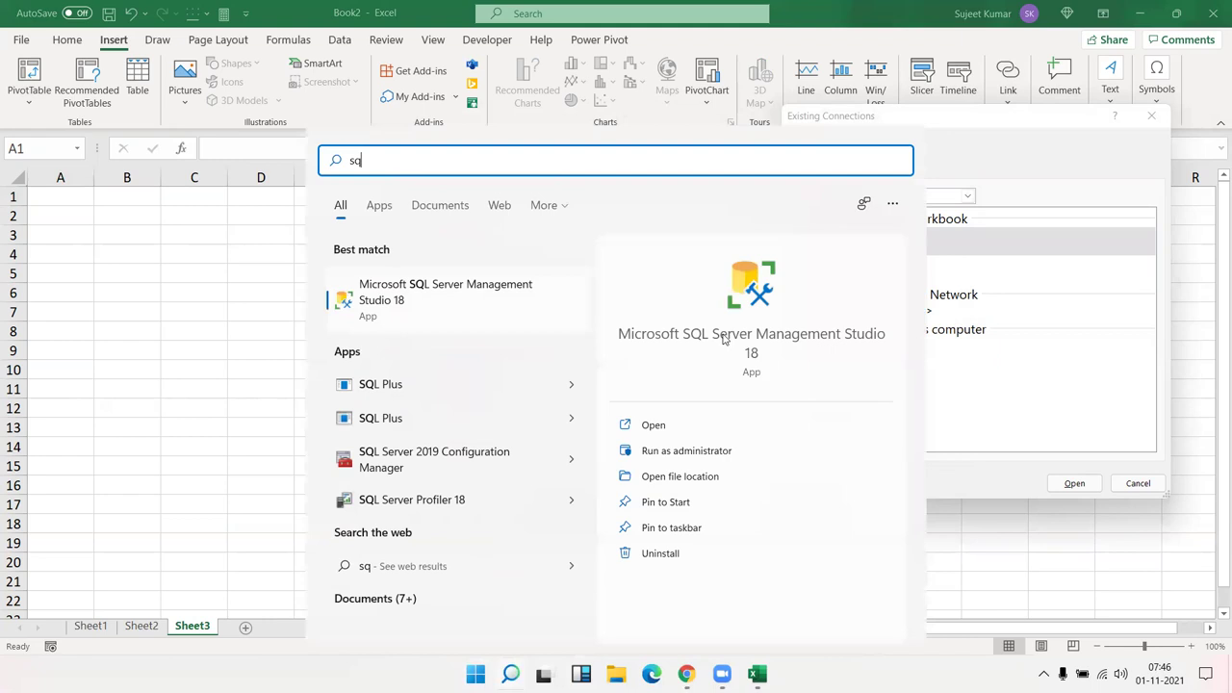
{"action": "left_click", "coordinate": [724, 339]}
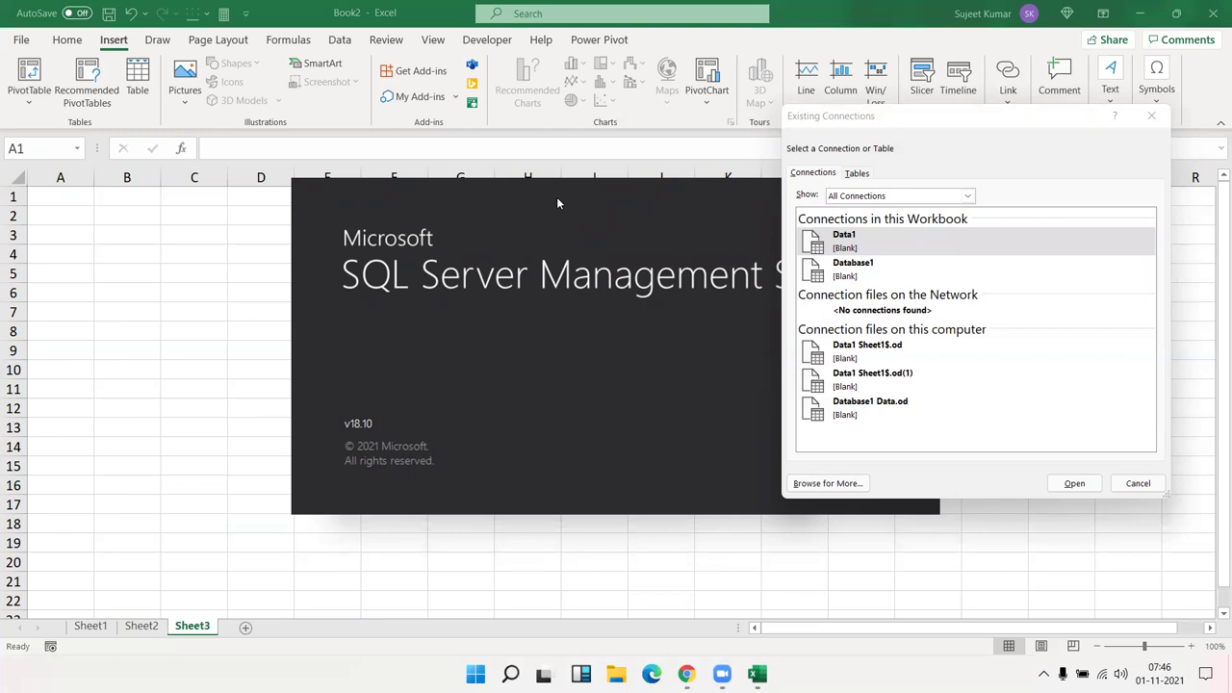
{"action": "left_click_drag", "start_coordinate": [557, 202], "coordinate": [397, 129]}
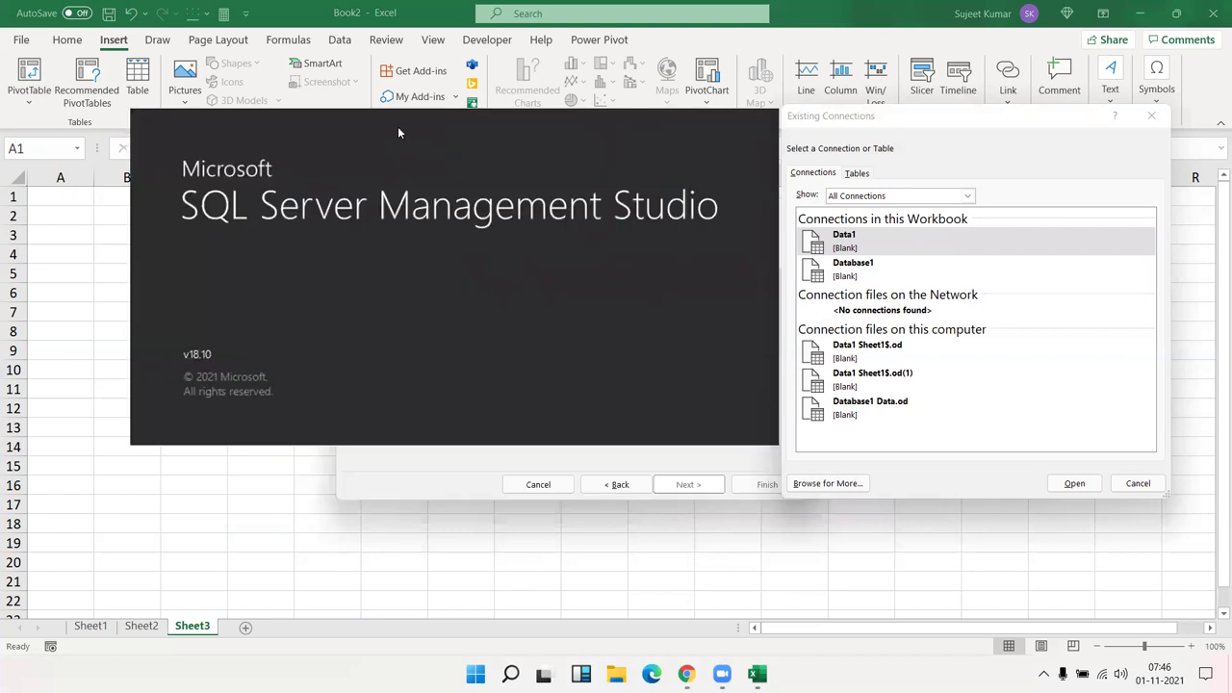
{"action": "left_click_drag", "start_coordinate": [397, 131], "coordinate": [399, 178]}
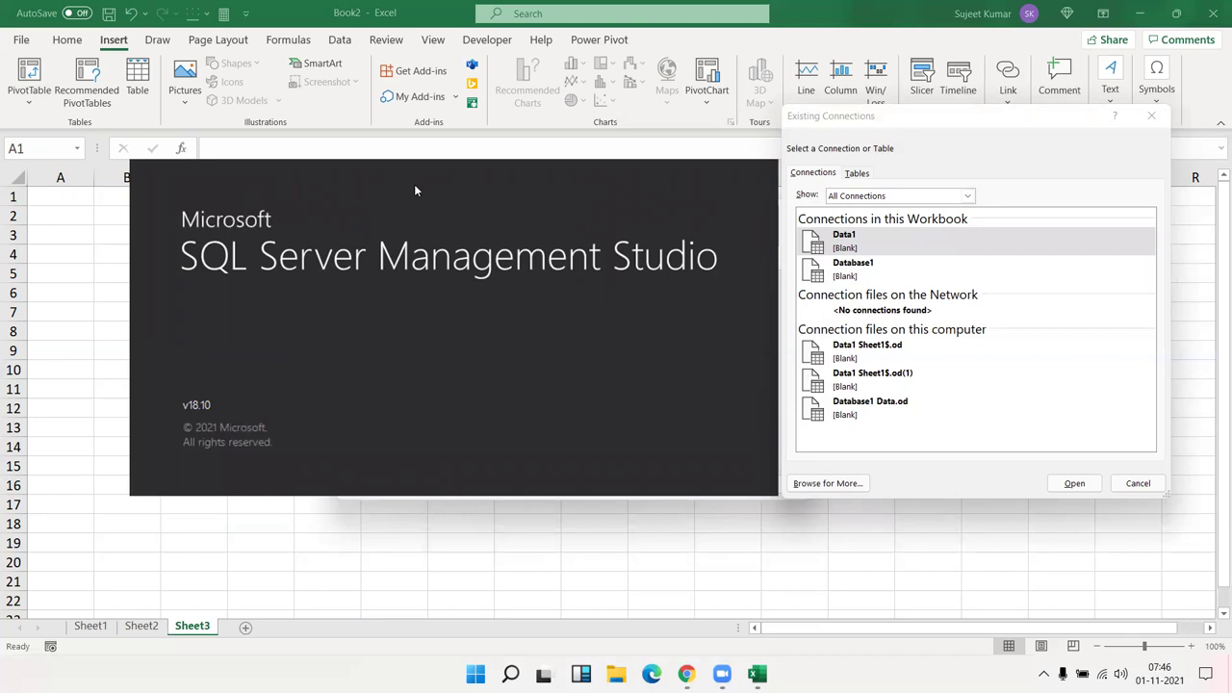
{"action": "left_click_drag", "start_coordinate": [415, 190], "coordinate": [414, 143]}
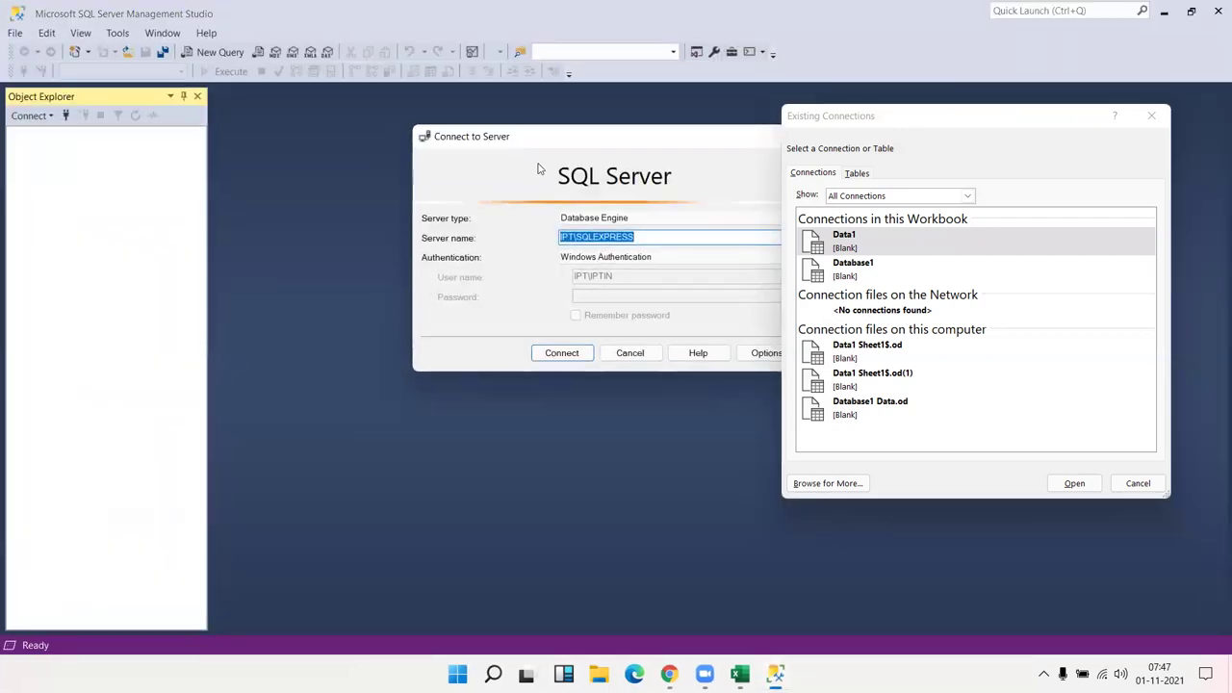
Copy the server name IPT\SQLEXPRESS from the Connect to Server dialog.
{"action": "left_click_drag", "start_coordinate": [519, 137], "coordinate": [412, 136]}
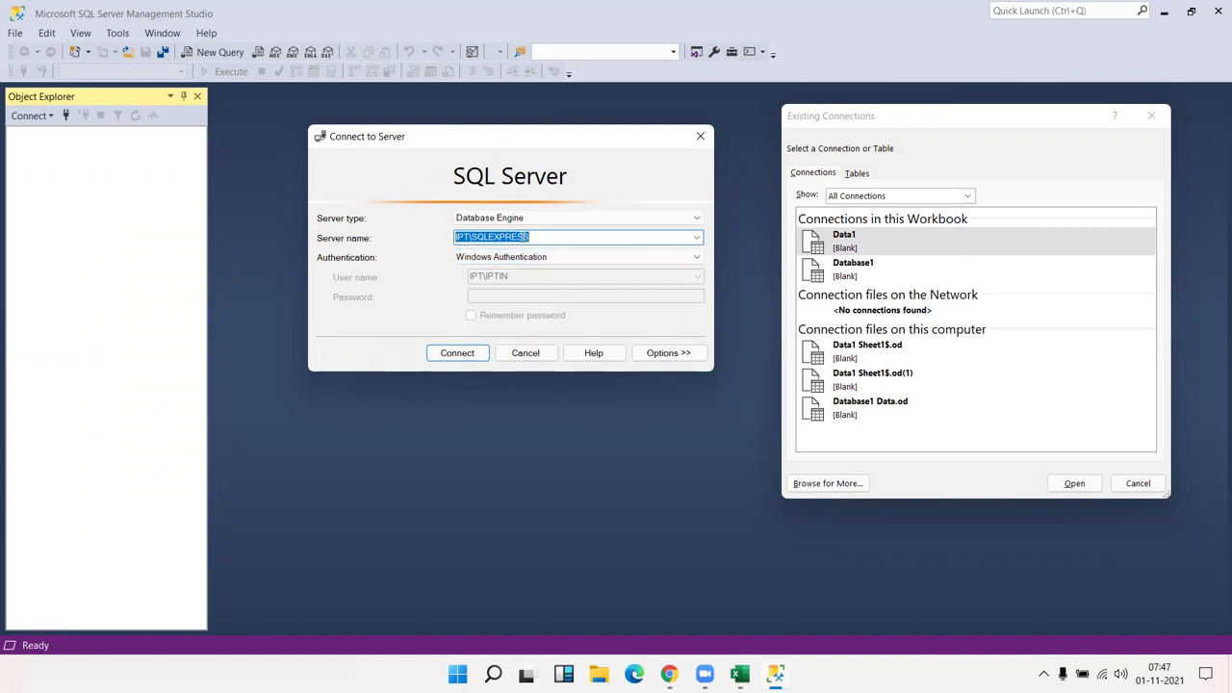
{"action": "right_click", "coordinate": [528, 237]}
{"action": "left_click", "coordinate": [558, 286]}
{"action": "mouse_move", "coordinate": [740, 674]}
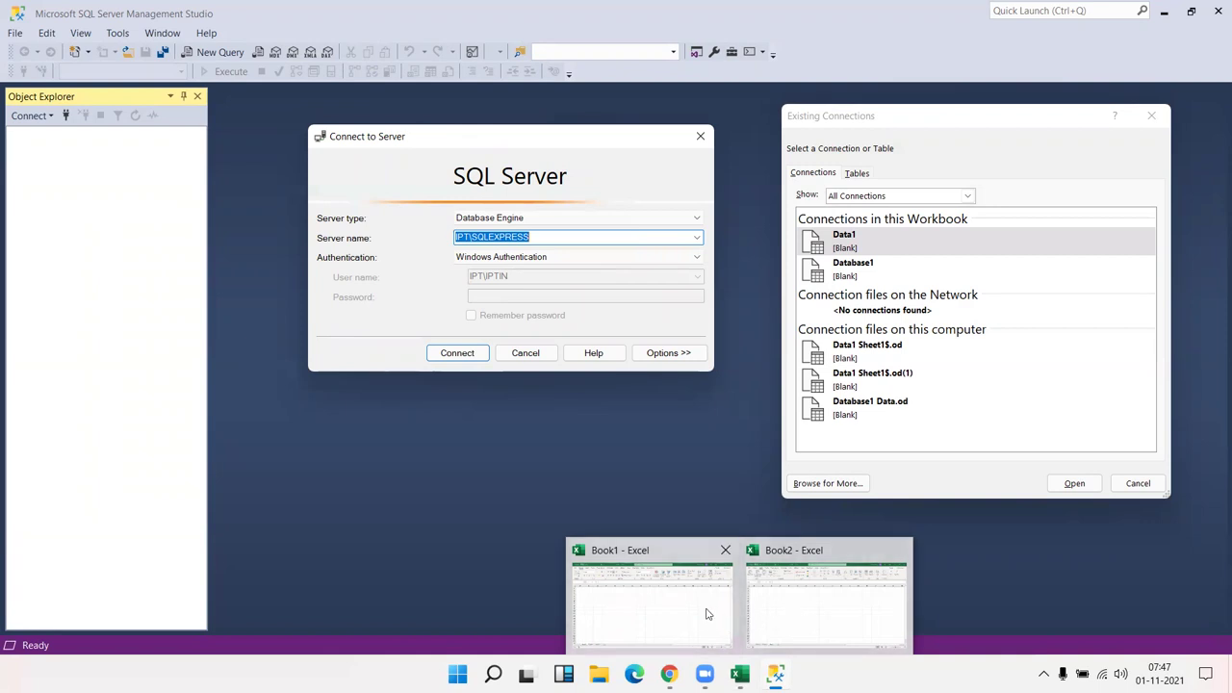
Paste IPT\SQLEXPRESS as the wizard's server name and compare it with SSMS.
{"action": "left_click", "coordinate": [788, 616]}
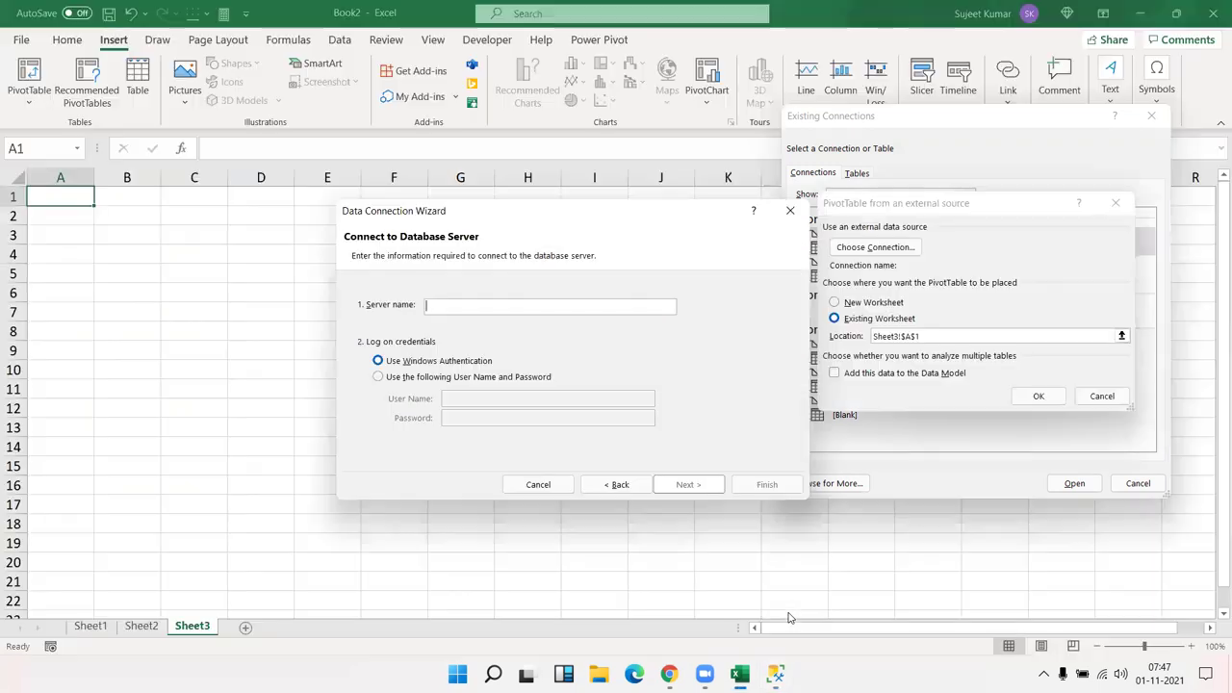
{"action": "right_click", "coordinate": [479, 304]}
{"action": "left_click", "coordinate": [517, 353]}
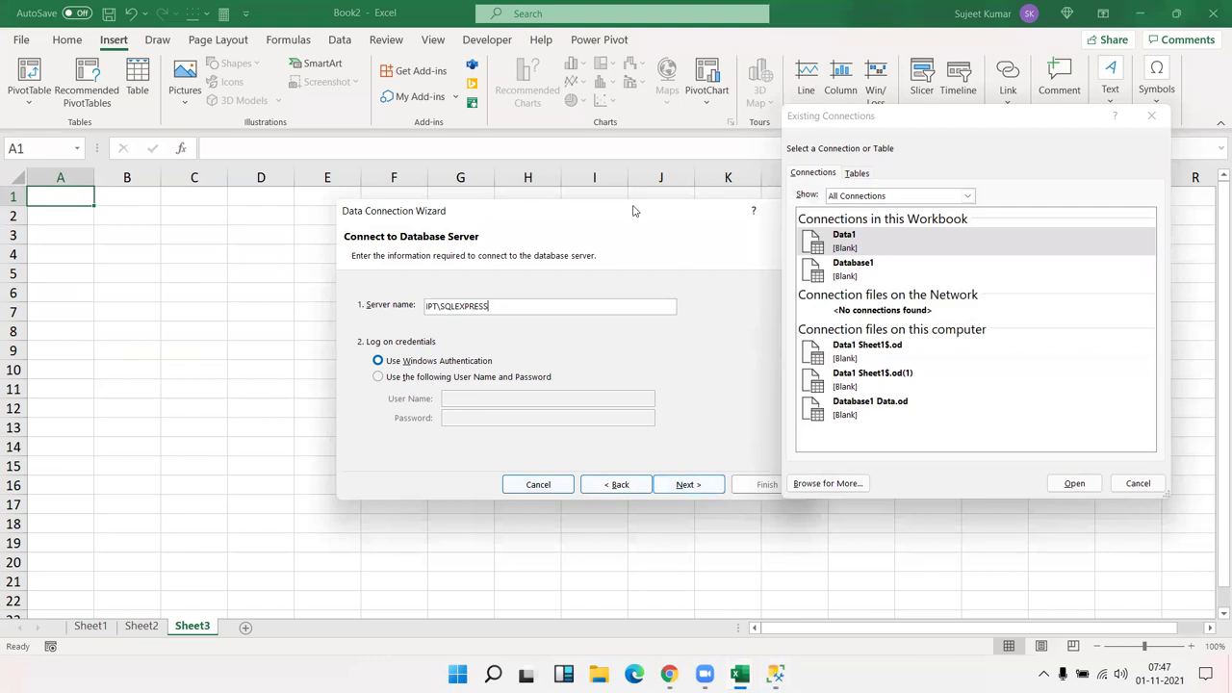
{"action": "left_click_drag", "start_coordinate": [634, 208], "coordinate": [504, 213]}
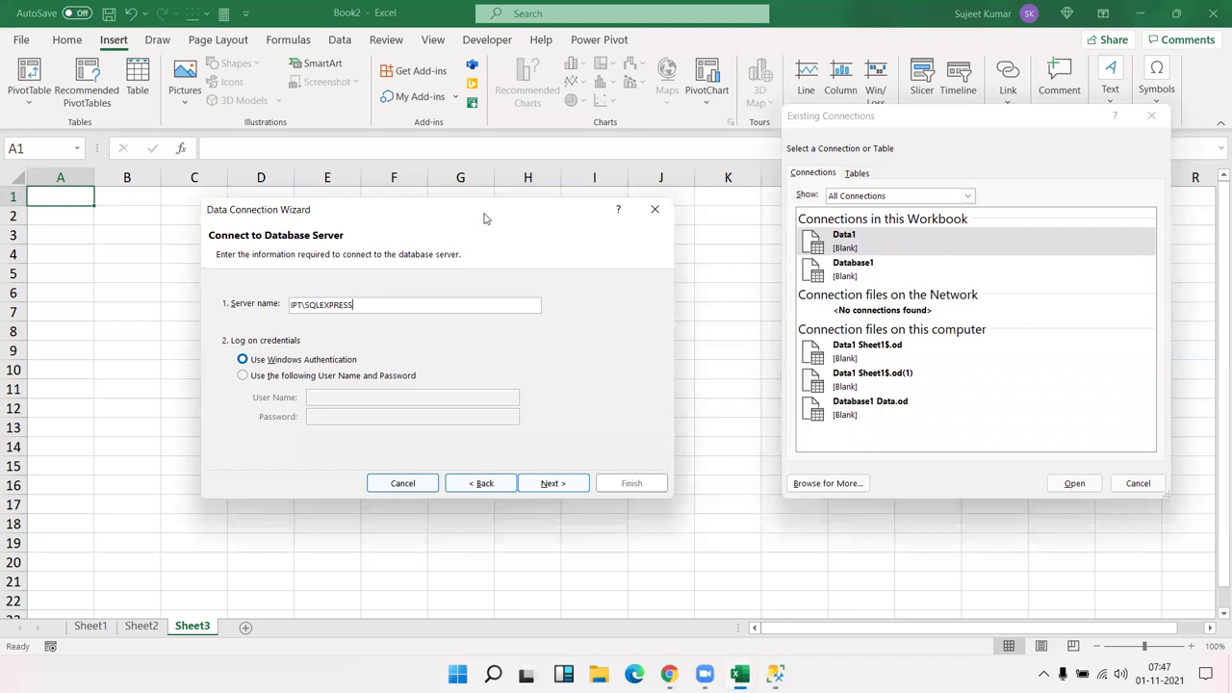
{"action": "left_click_drag", "start_coordinate": [485, 218], "coordinate": [485, 214]}
{"action": "left_click_drag", "start_coordinate": [360, 299], "coordinate": [289, 300]}
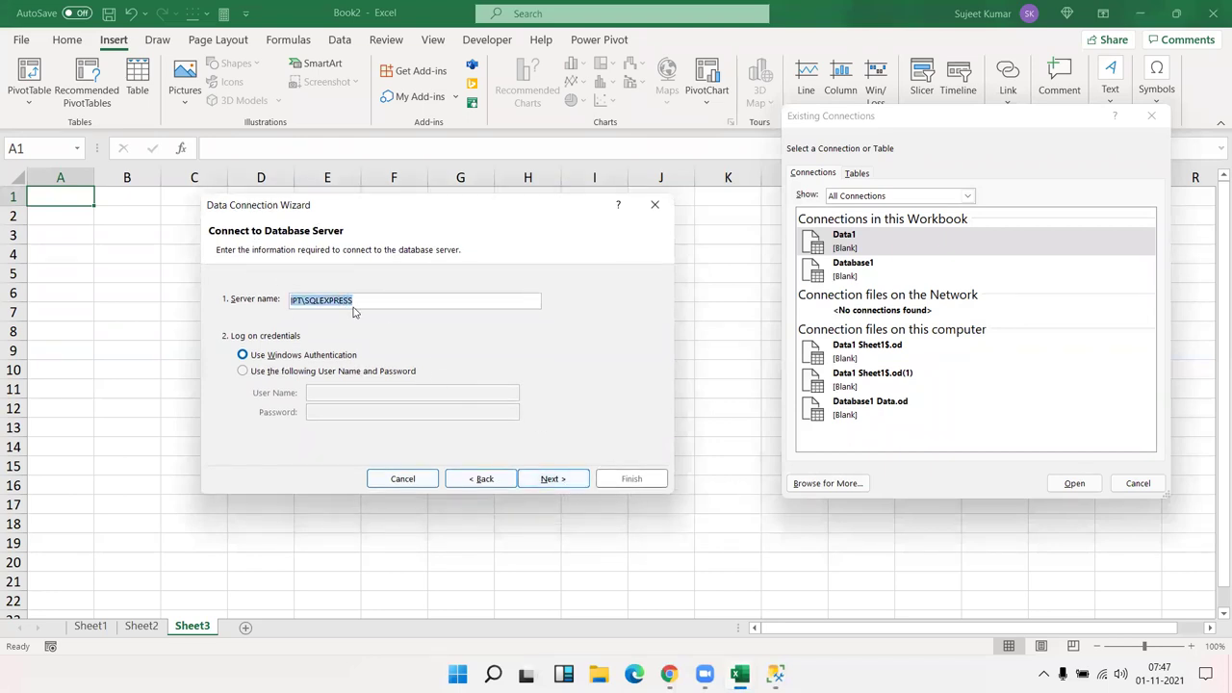
{"action": "left_click", "coordinate": [776, 674]}
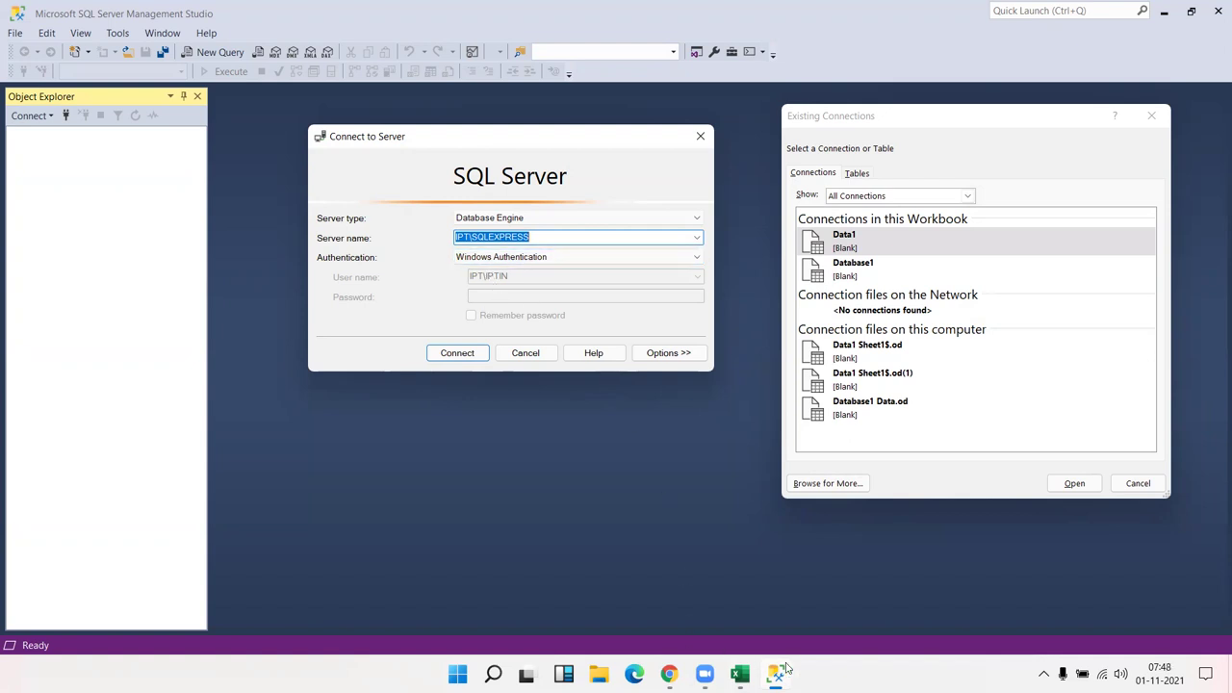
{"action": "mouse_move", "coordinate": [738, 673]}
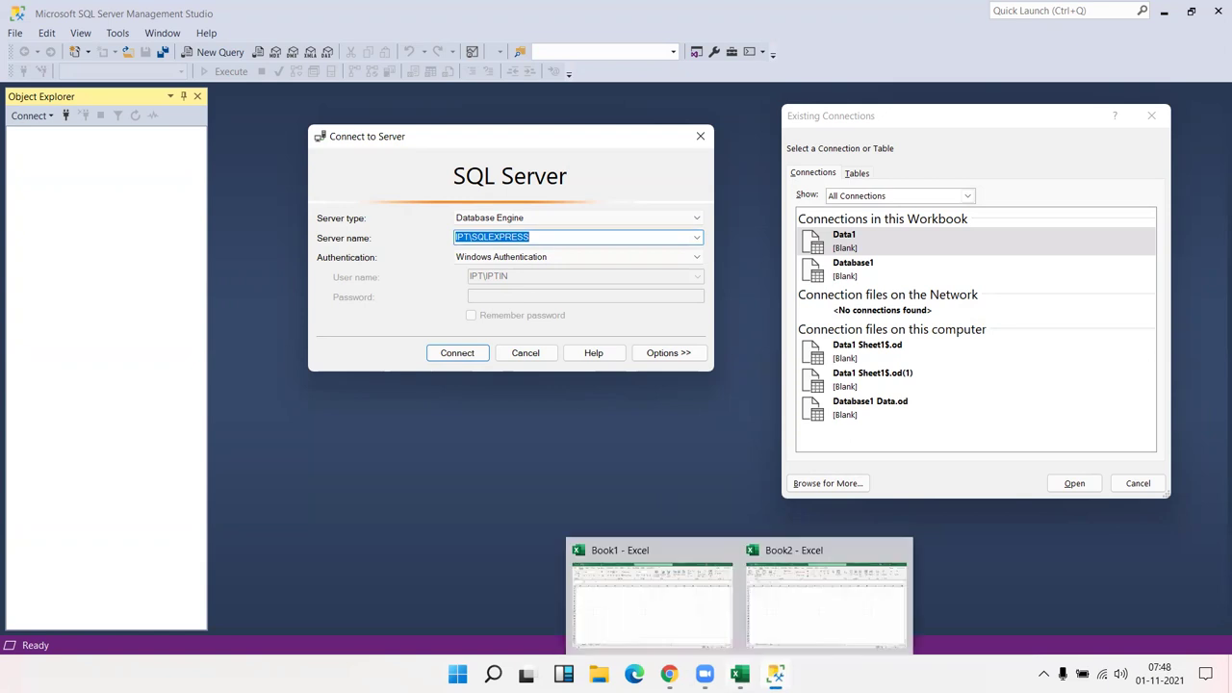
{"action": "left_click", "coordinate": [768, 630]}
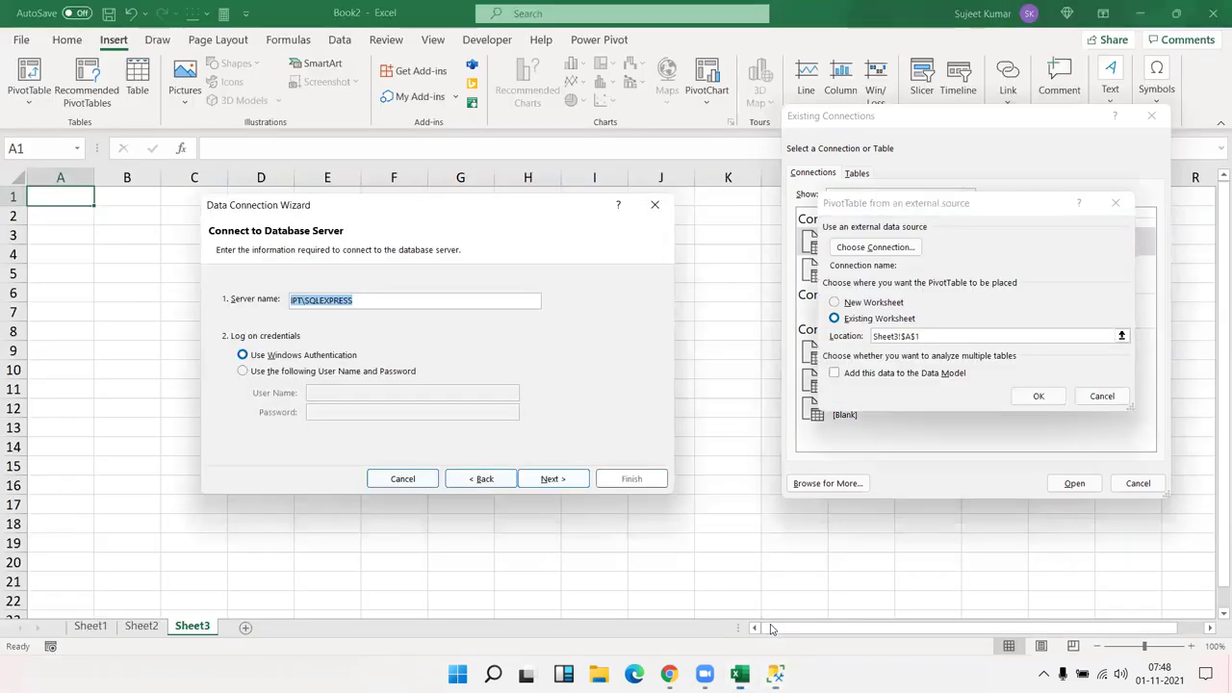
Keep Windows Authentication and connect to reach the database selection page.
{"action": "left_click", "coordinate": [277, 372]}
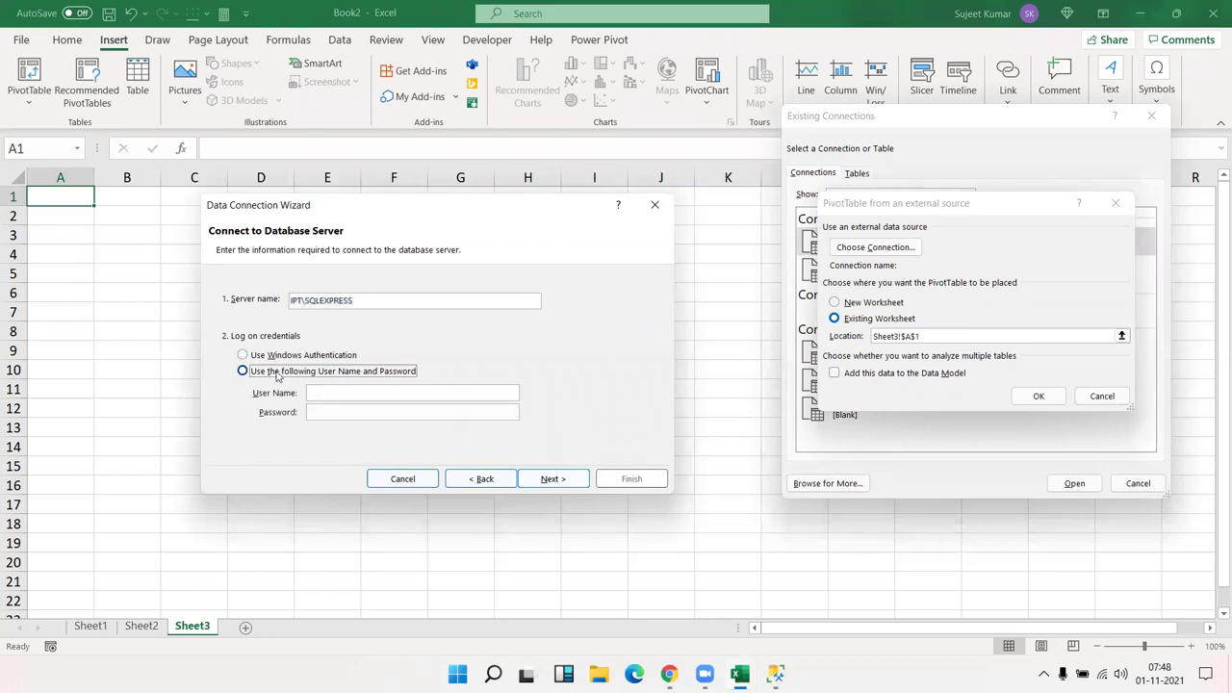
{"action": "left_click", "coordinate": [285, 371]}
{"action": "left_click", "coordinate": [287, 357]}
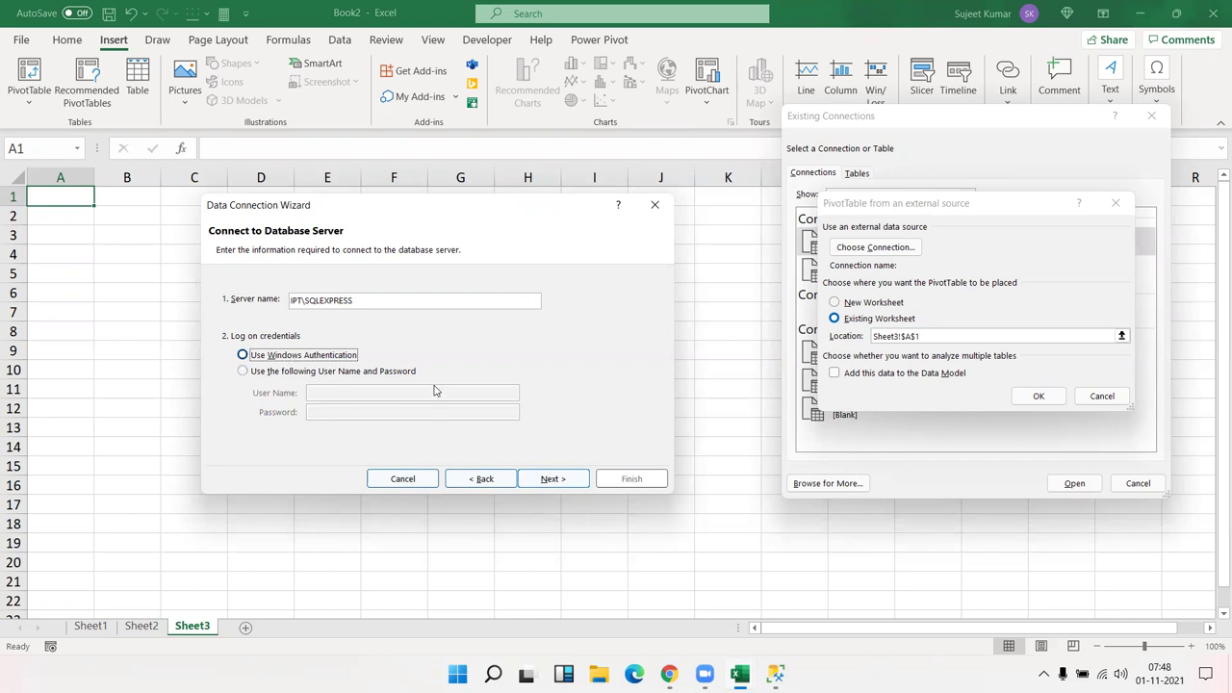
{"action": "left_click", "coordinate": [551, 479]}
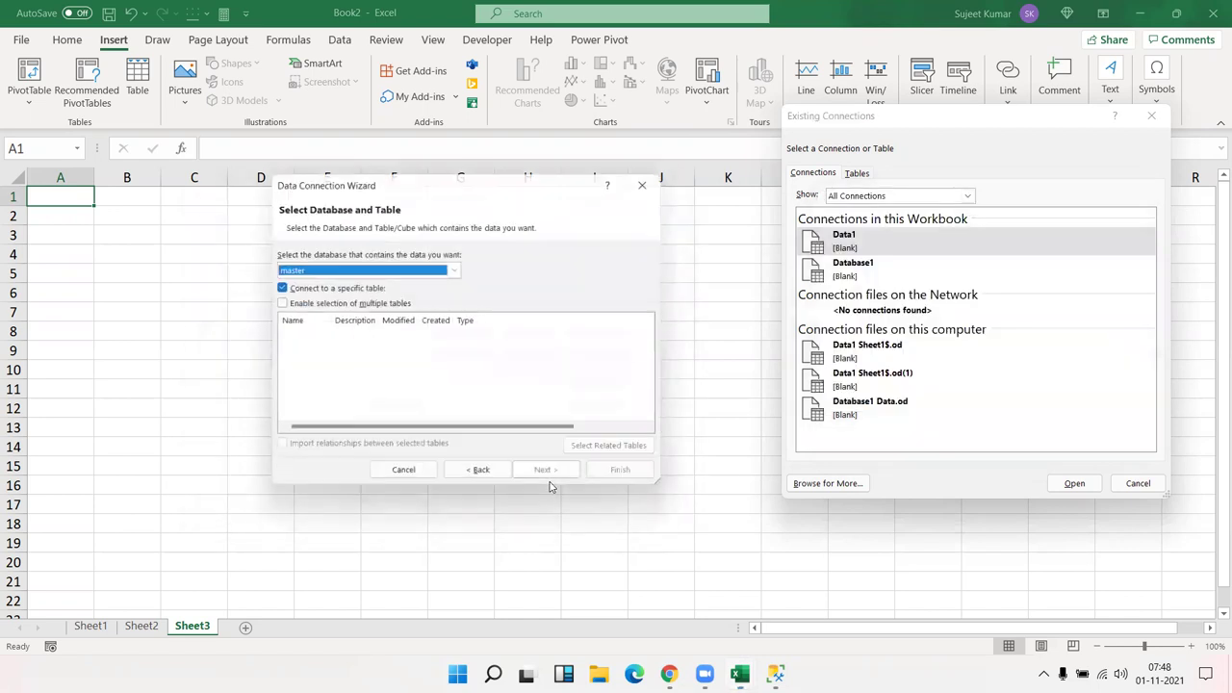
Pick the AUG database's Sales table, finish the wizard, and target Sheet3!A1.
{"action": "left_click", "coordinate": [304, 270]}
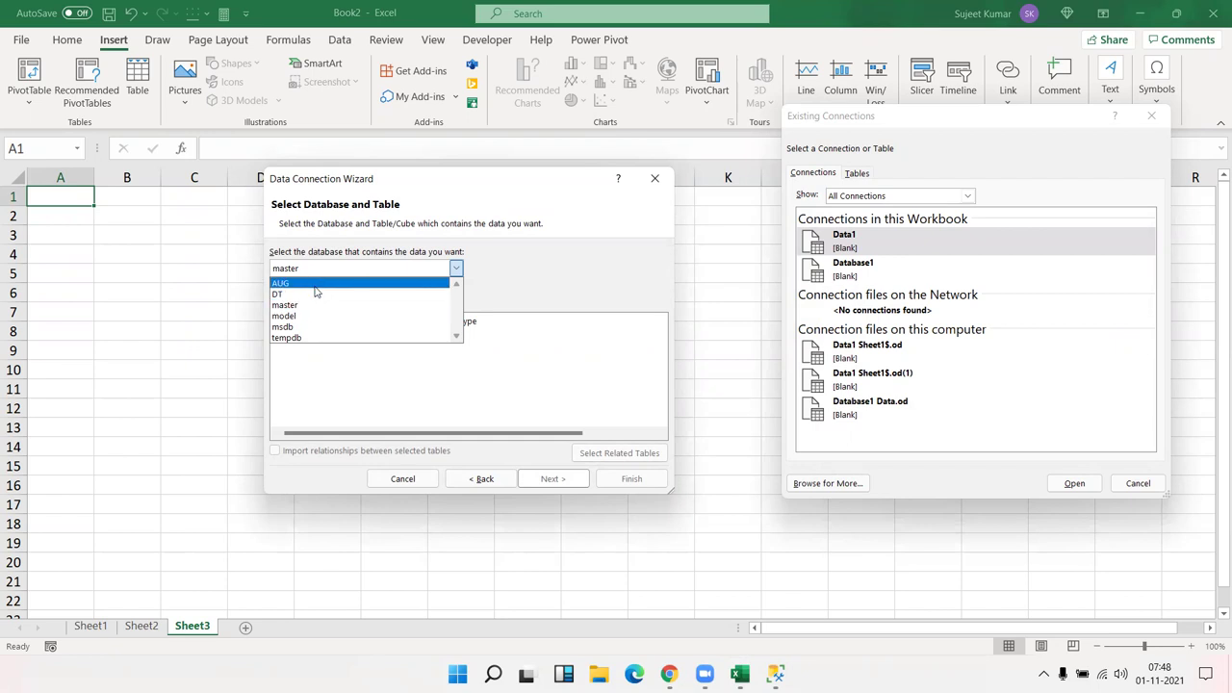
{"action": "left_click", "coordinate": [316, 284]}
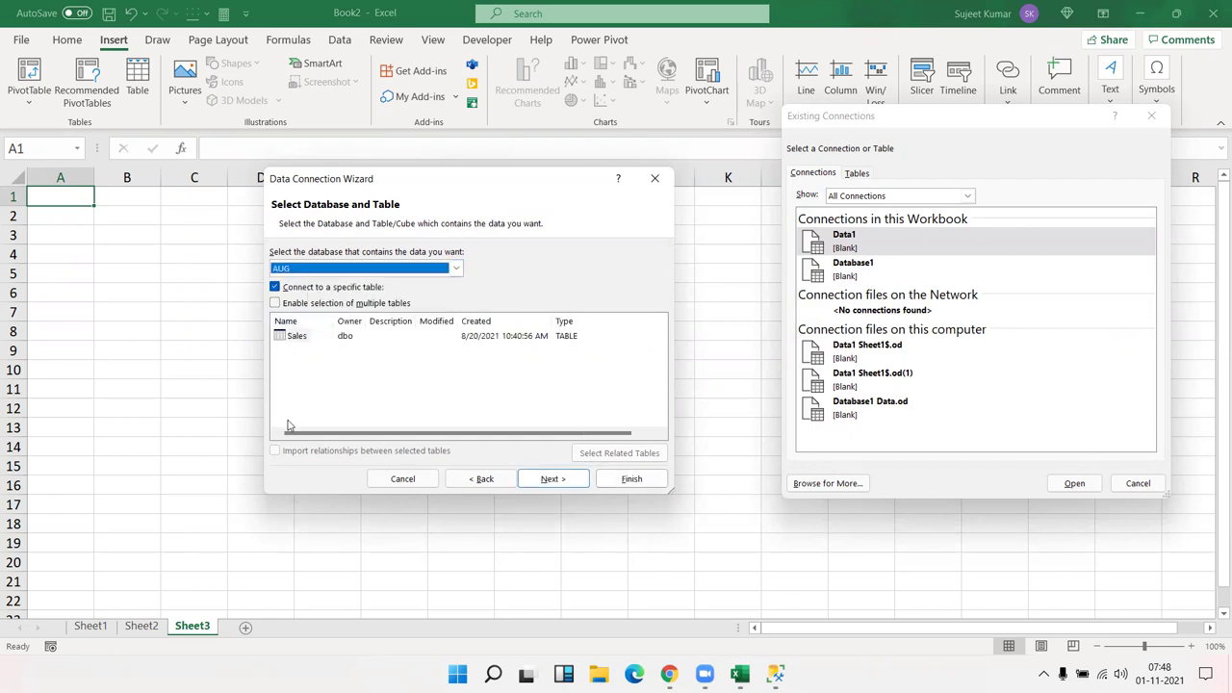
{"action": "left_click", "coordinate": [317, 271]}
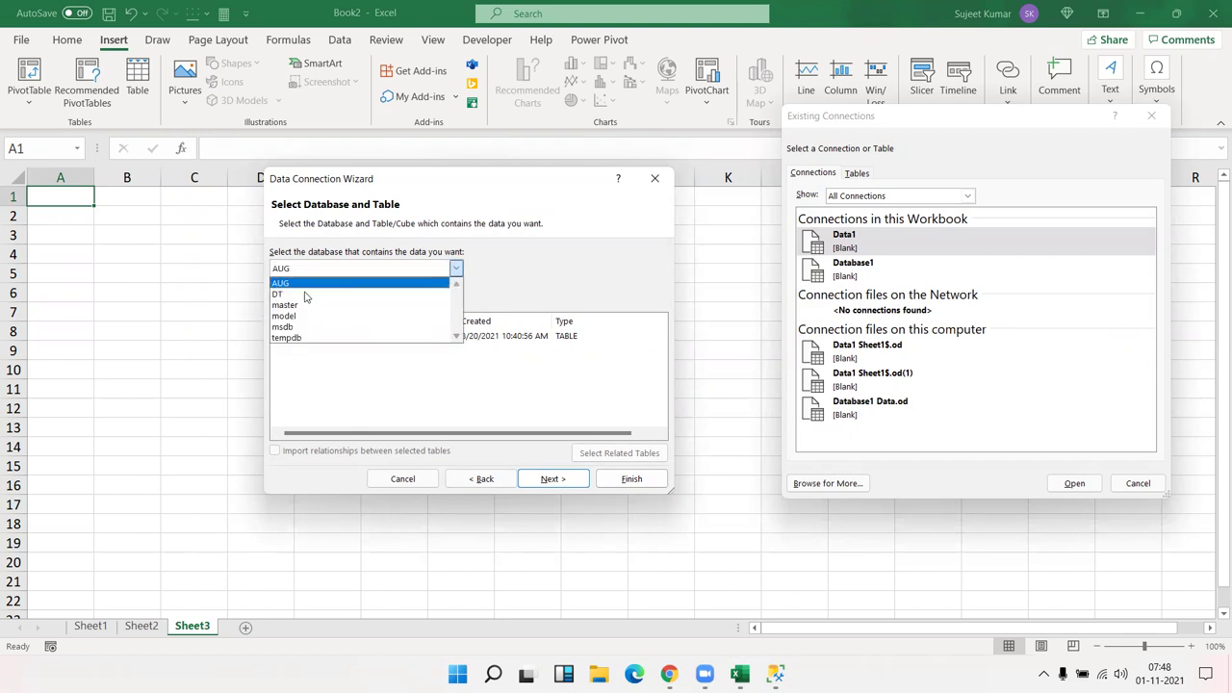
{"action": "left_click", "coordinate": [304, 295]}
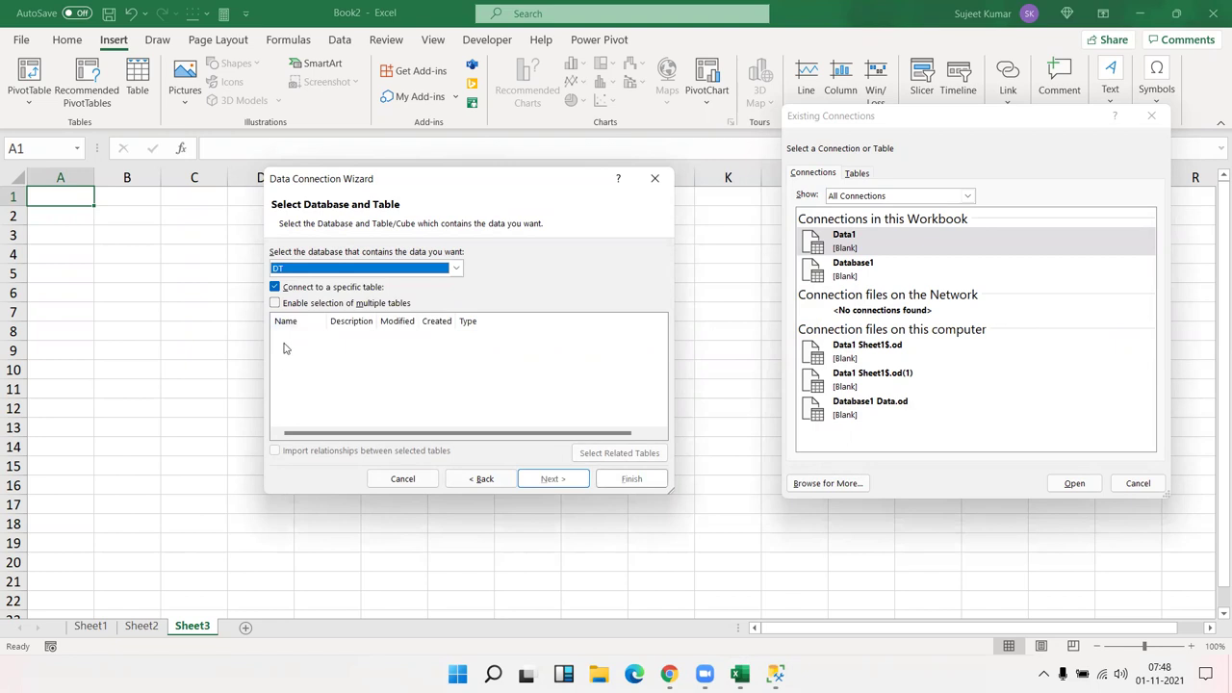
{"action": "left_click", "coordinate": [309, 270]}
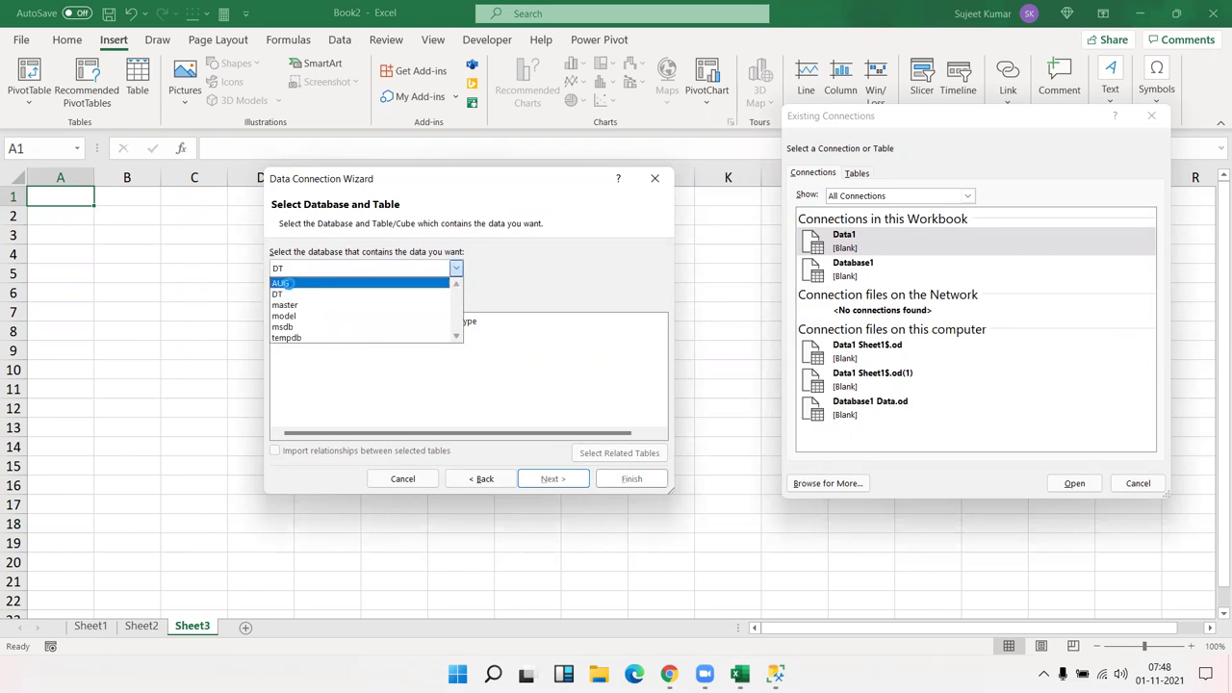
{"action": "left_click", "coordinate": [291, 279]}
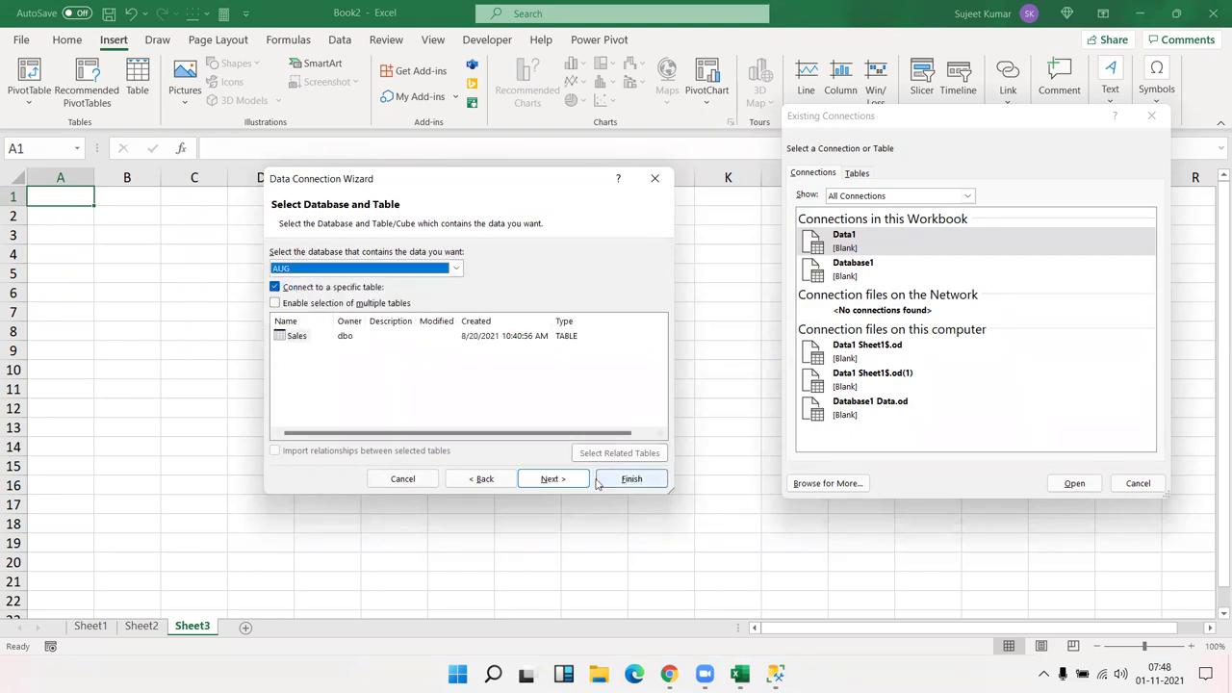
{"action": "left_click", "coordinate": [561, 484]}
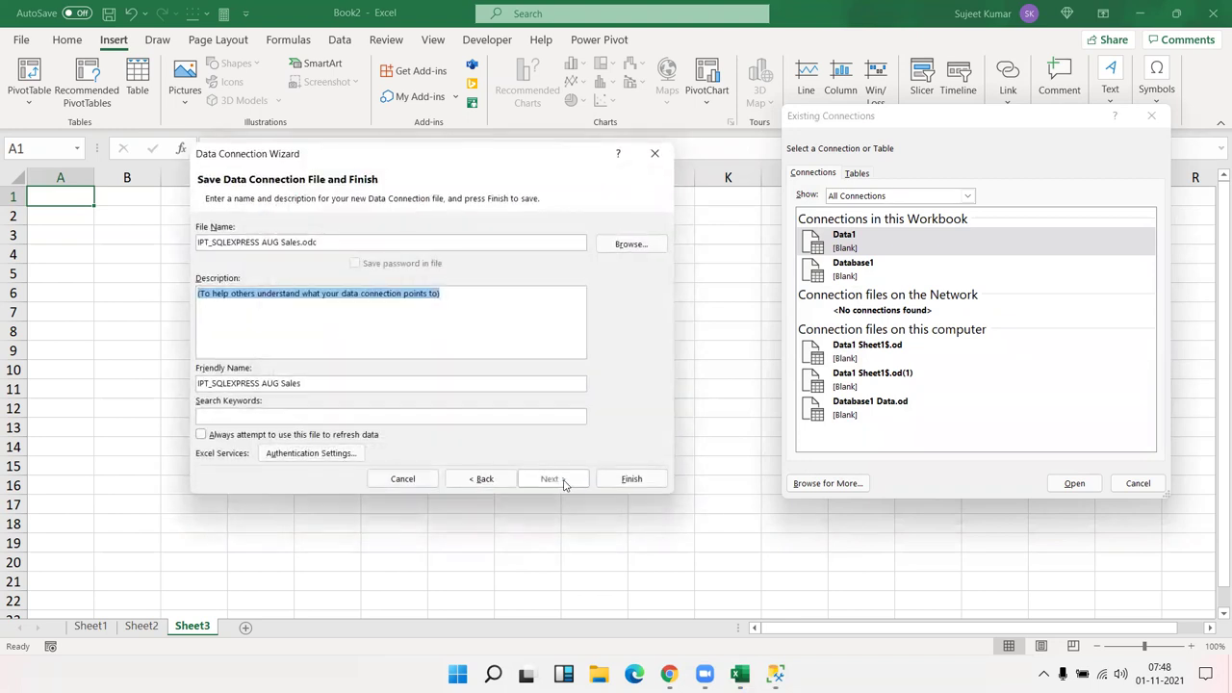
{"action": "left_click", "coordinate": [631, 479]}
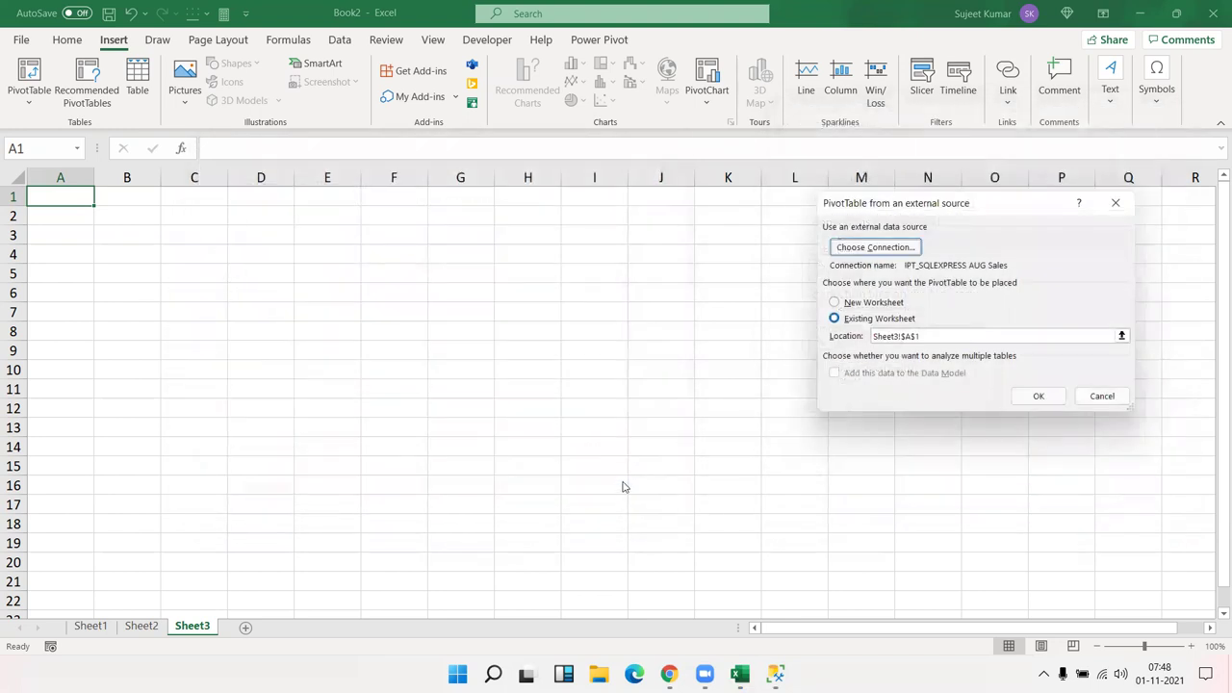
{"action": "left_click", "coordinate": [1038, 397]}
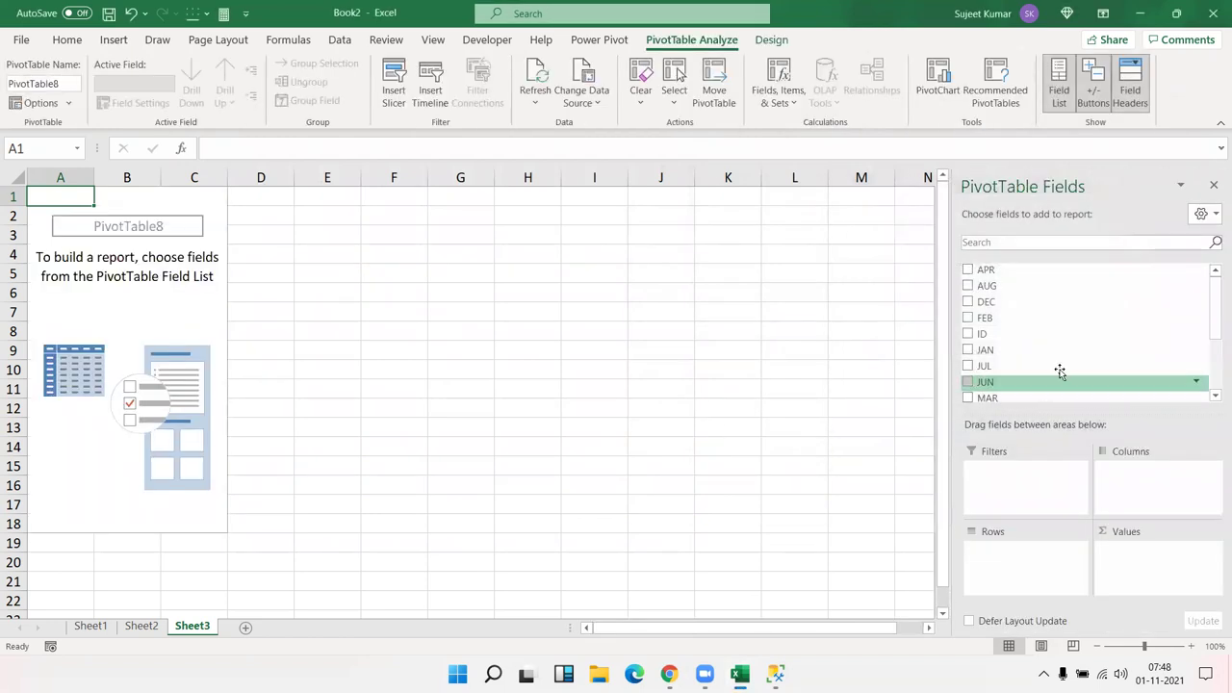
Look over the empty PivotTable8 and select cells C7, C10 and B13 on Sheet3.
{"action": "scroll", "coordinate": [1086, 331], "scroll_direction": "down", "scroll_amount": 3}
{"action": "scroll", "coordinate": [1086, 333], "scroll_direction": "up", "scroll_amount": 3}
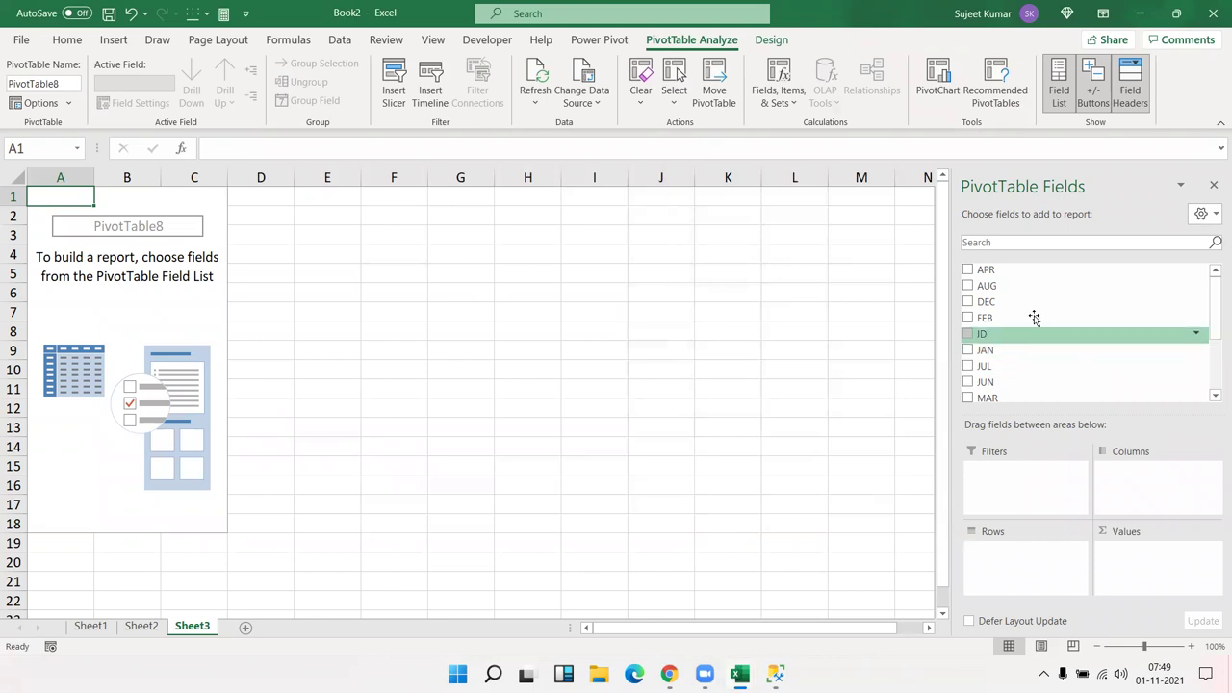
{"action": "left_click", "coordinate": [179, 306]}
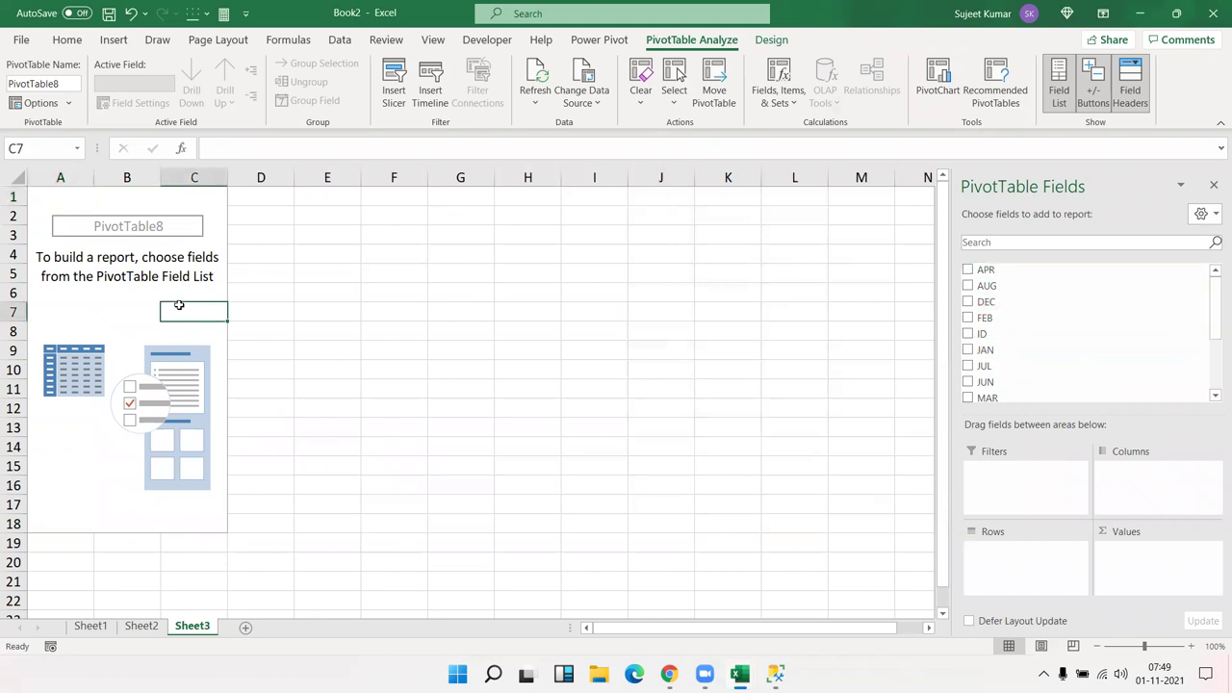
{"action": "left_click", "coordinate": [177, 370]}
{"action": "left_click", "coordinate": [156, 427]}
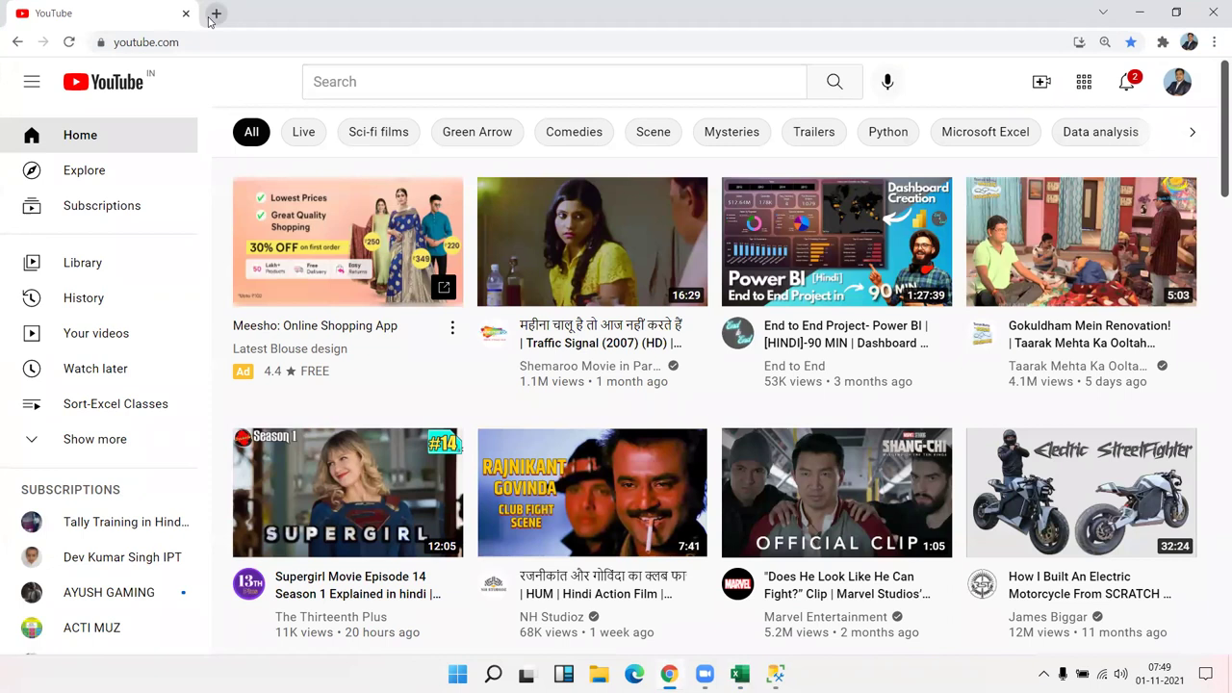
Load google.com in a new Chrome tab and clear the search text.
{"action": "left_click", "coordinate": [216, 14]}
{"action": "type", "text": "google.com"}
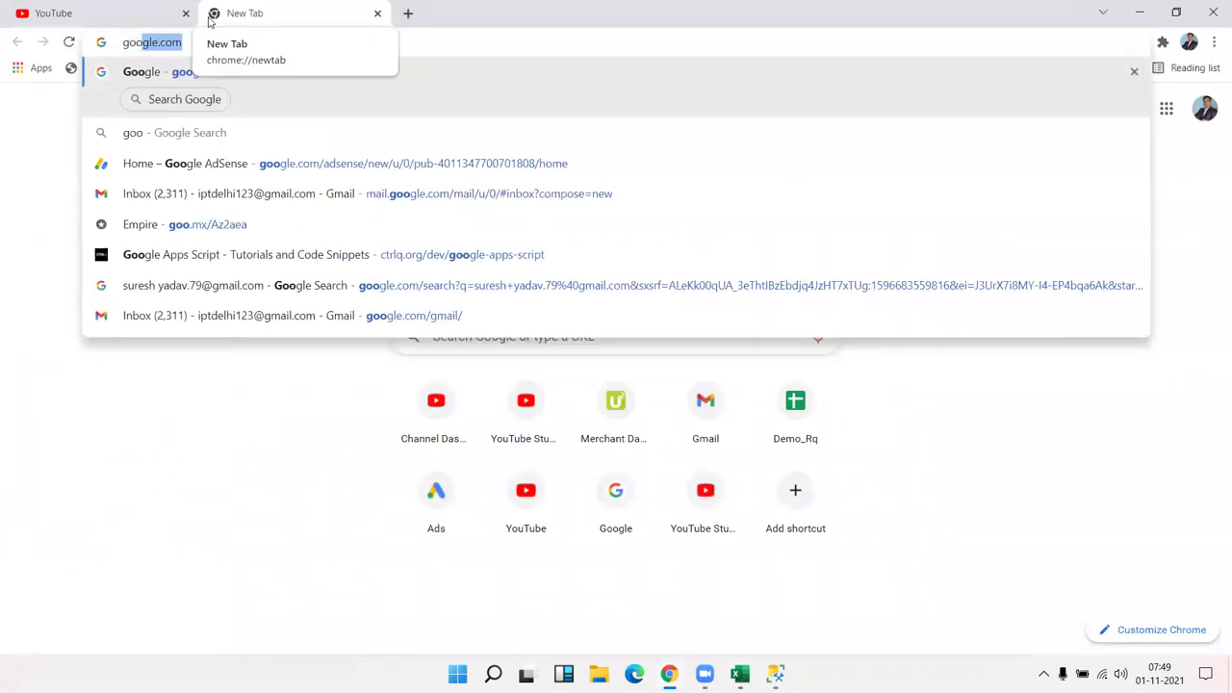
{"action": "key", "text": "Return"}
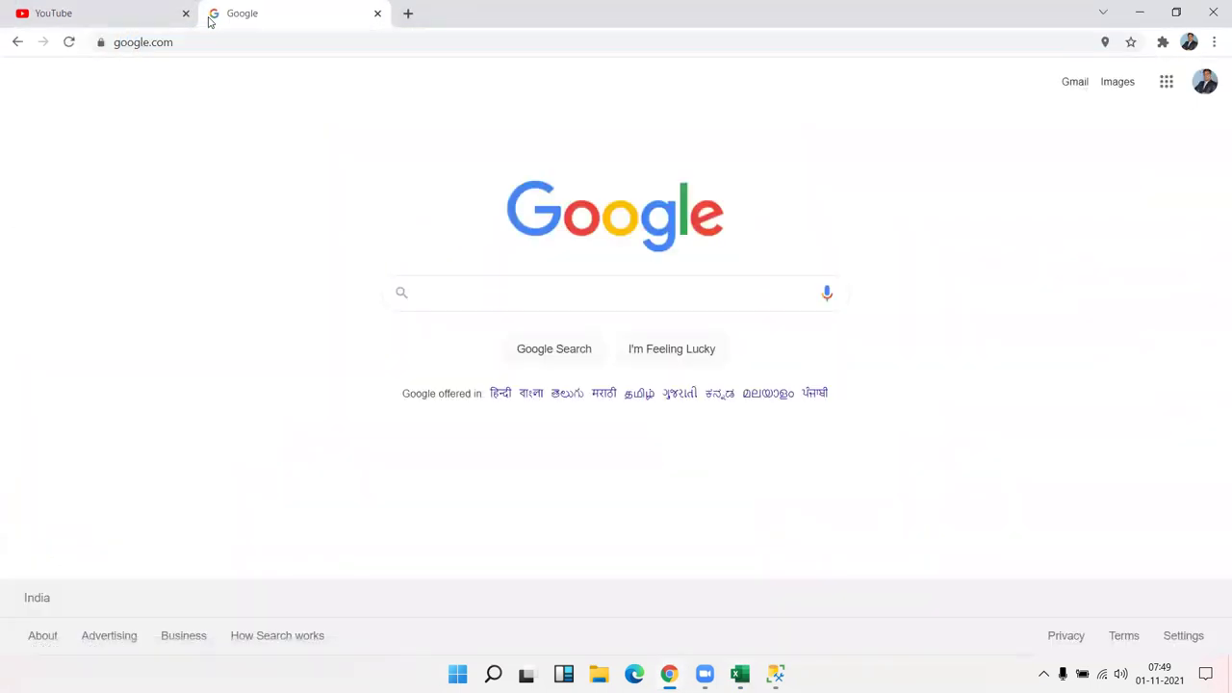
{"action": "type", "text": "do"}
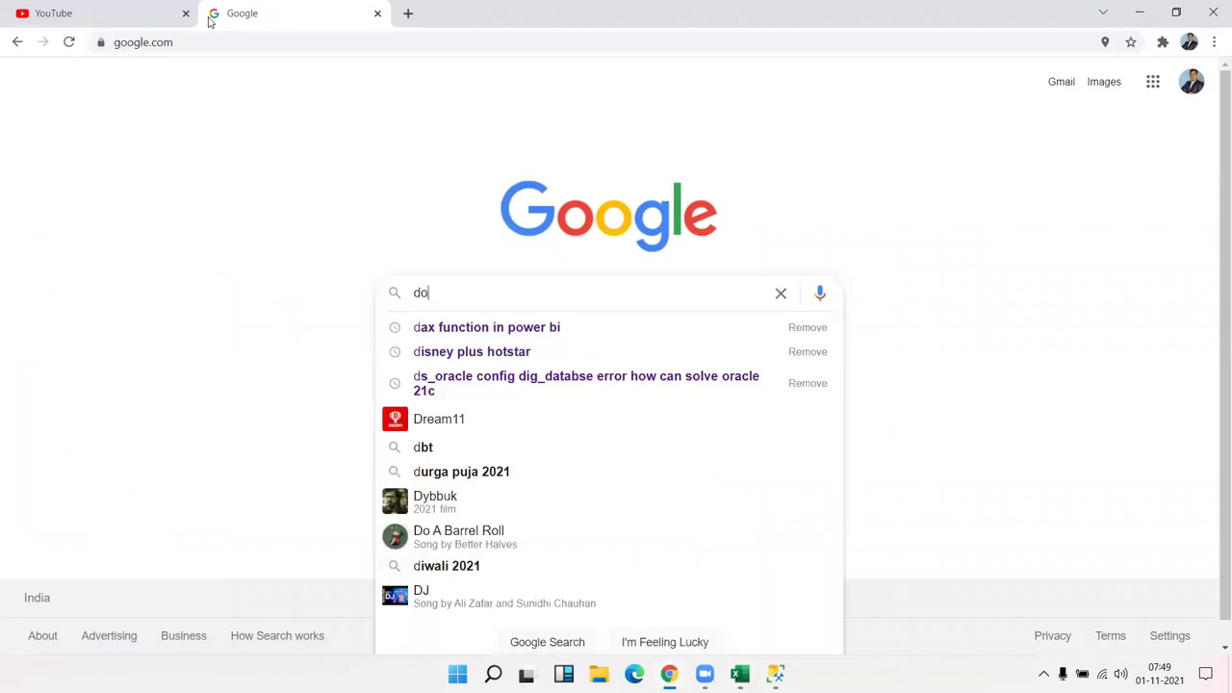
{"action": "type", "text": "u"}
{"action": "key", "text": "BackSpace"}
{"action": "key", "text": "BackSpace"}
{"action": "key", "text": "BackSpace"}
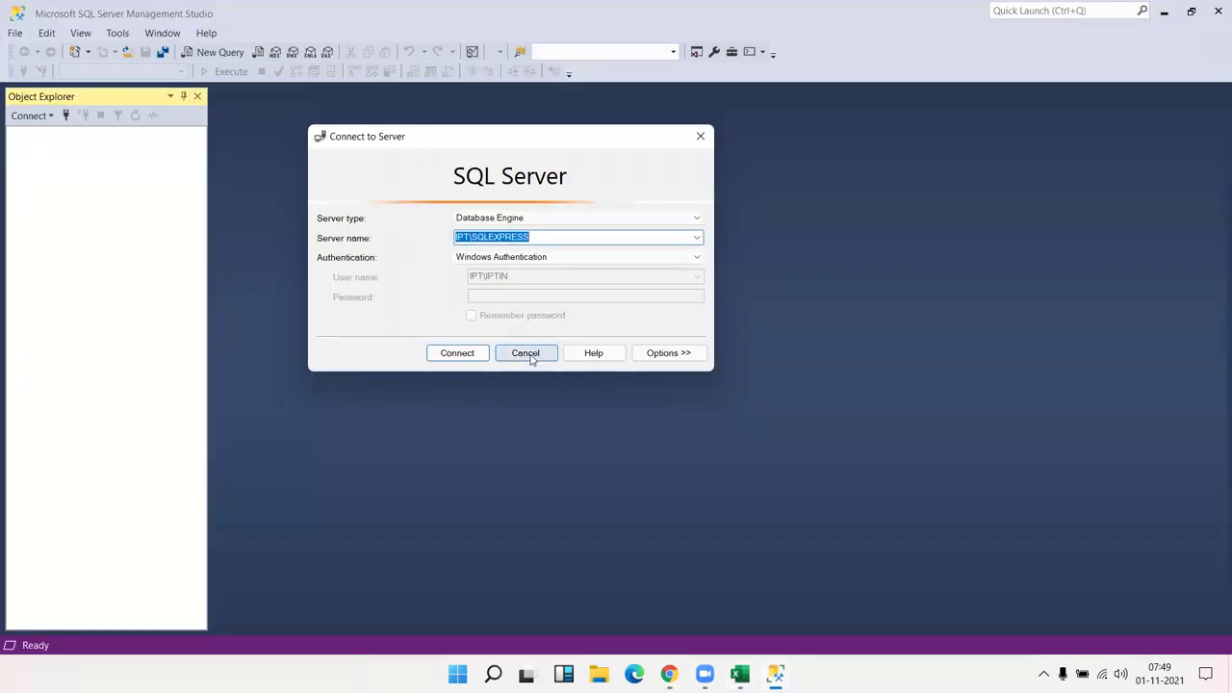
Connect Object Explorer to the SQLEXPRESS database engine.
{"action": "left_click", "coordinate": [533, 361]}
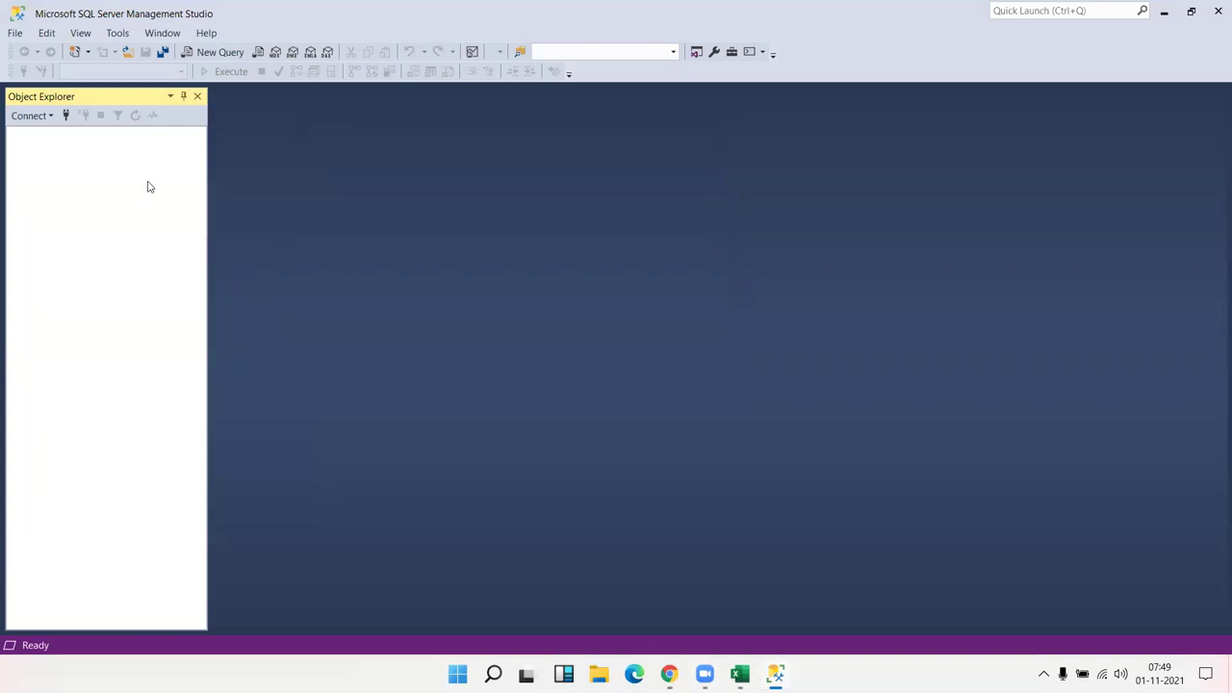
{"action": "left_click", "coordinate": [43, 120]}
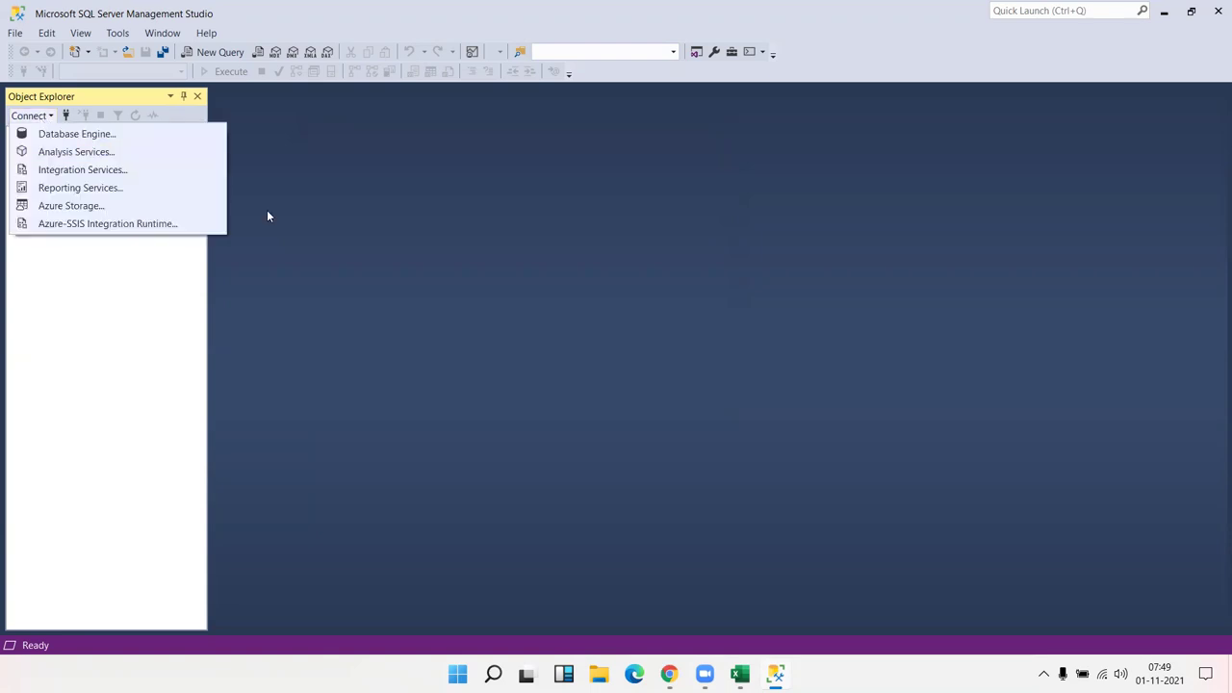
{"action": "left_click", "coordinate": [447, 221]}
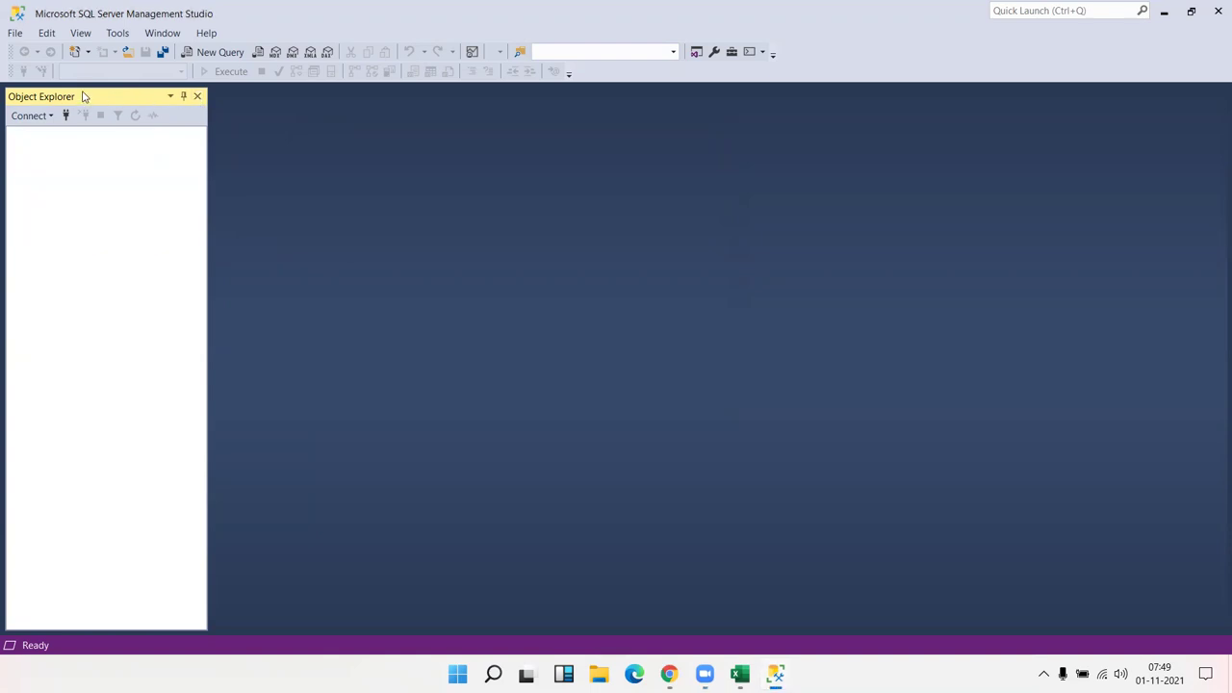
{"action": "left_click", "coordinate": [67, 115]}
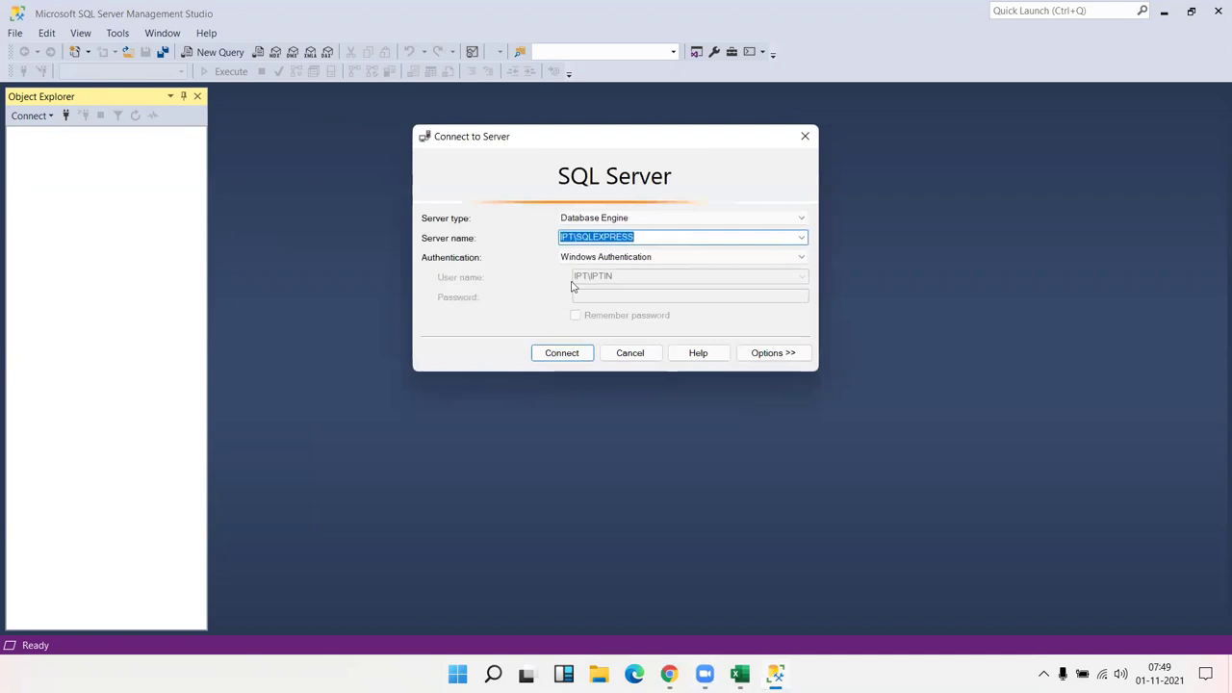
{"action": "left_click", "coordinate": [569, 356]}
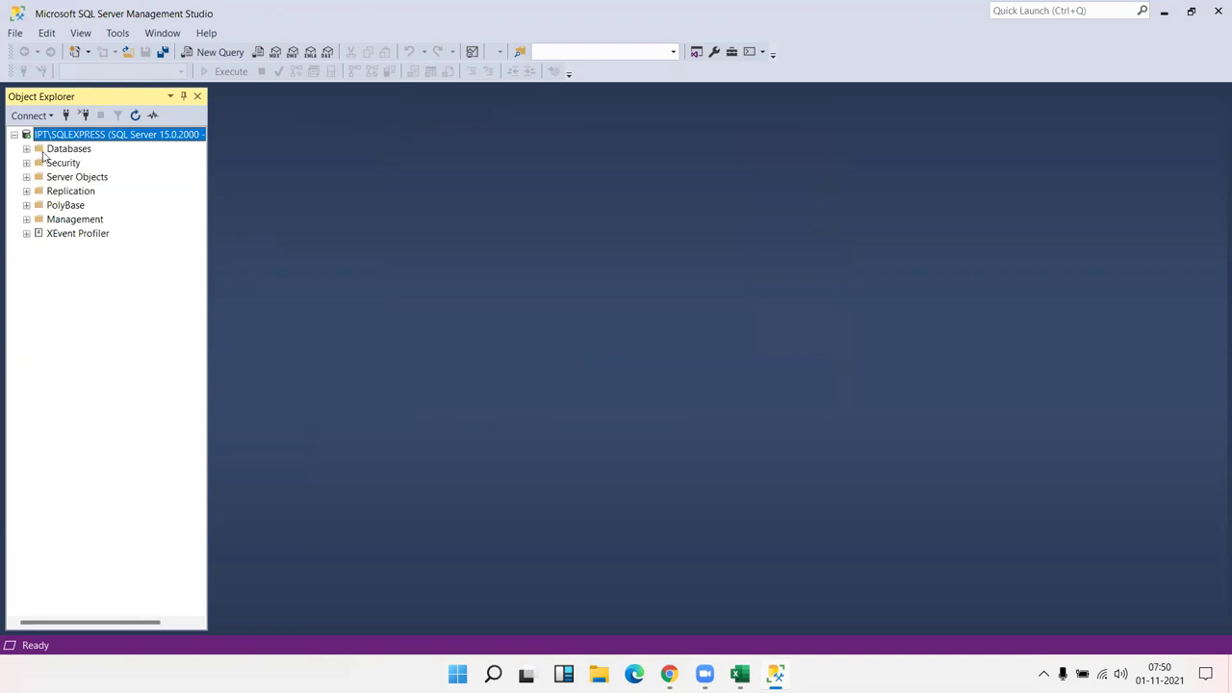
Expand Databases > AUG > Tables and choose Edit Top 200 Rows on dbo.Sales.
{"action": "left_click", "coordinate": [27, 149]}
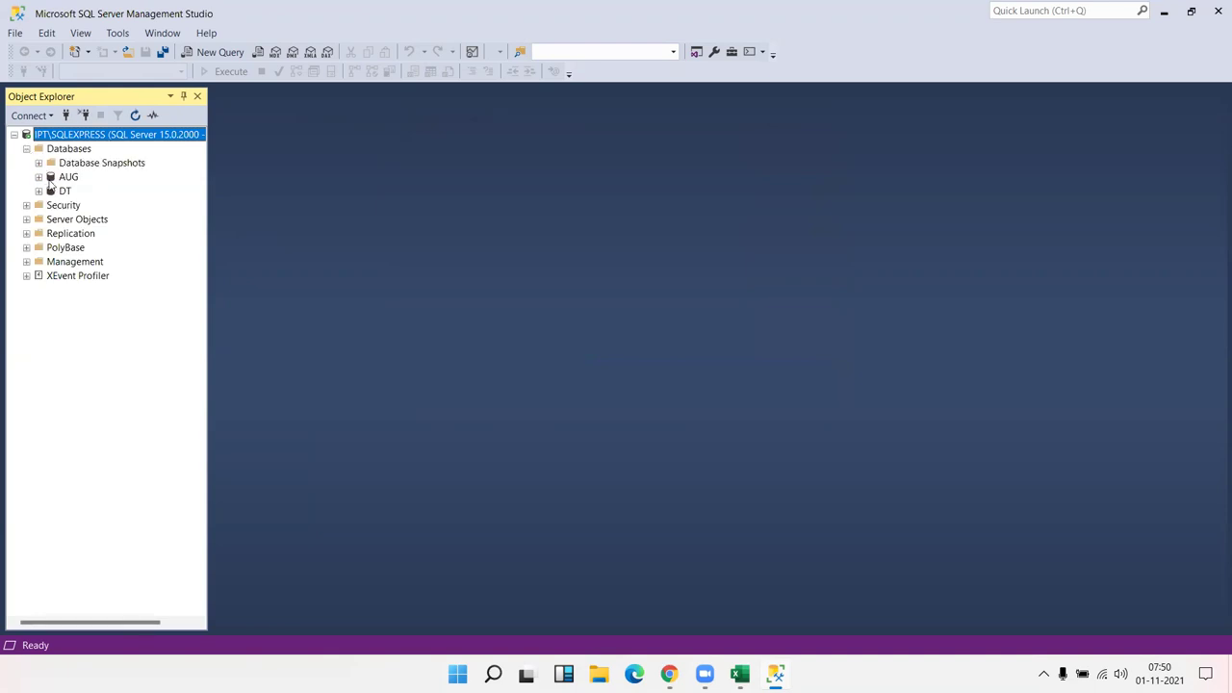
{"action": "left_click", "coordinate": [38, 177]}
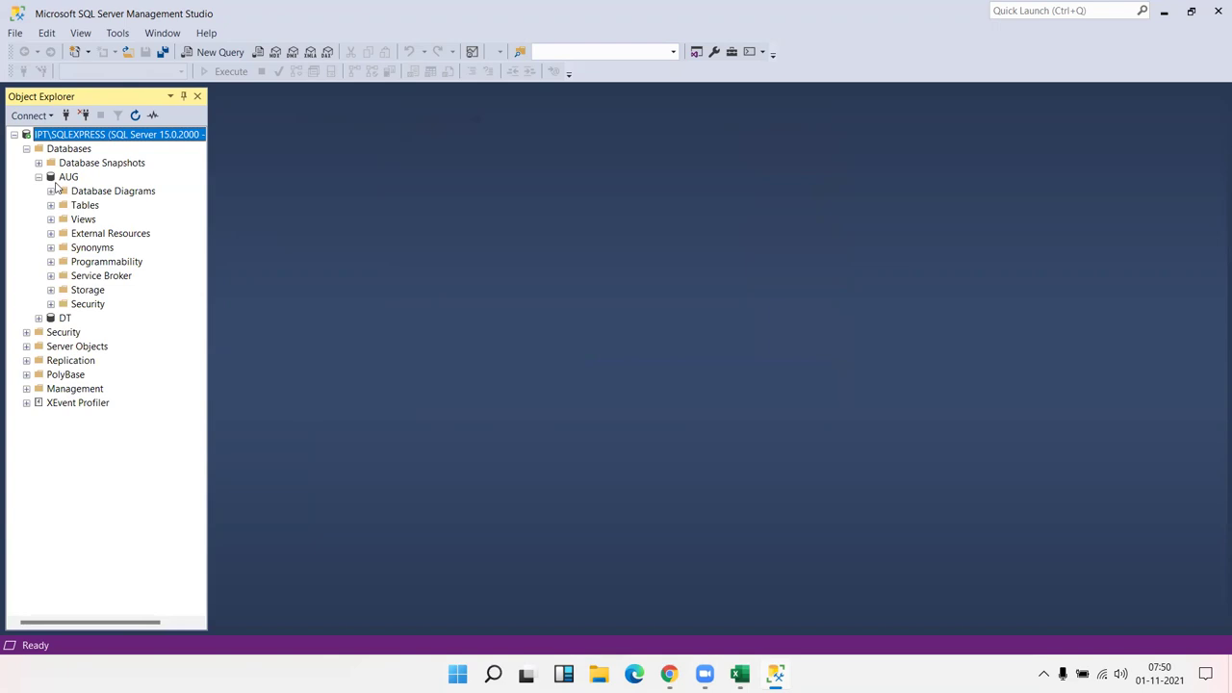
{"action": "left_click", "coordinate": [52, 205]}
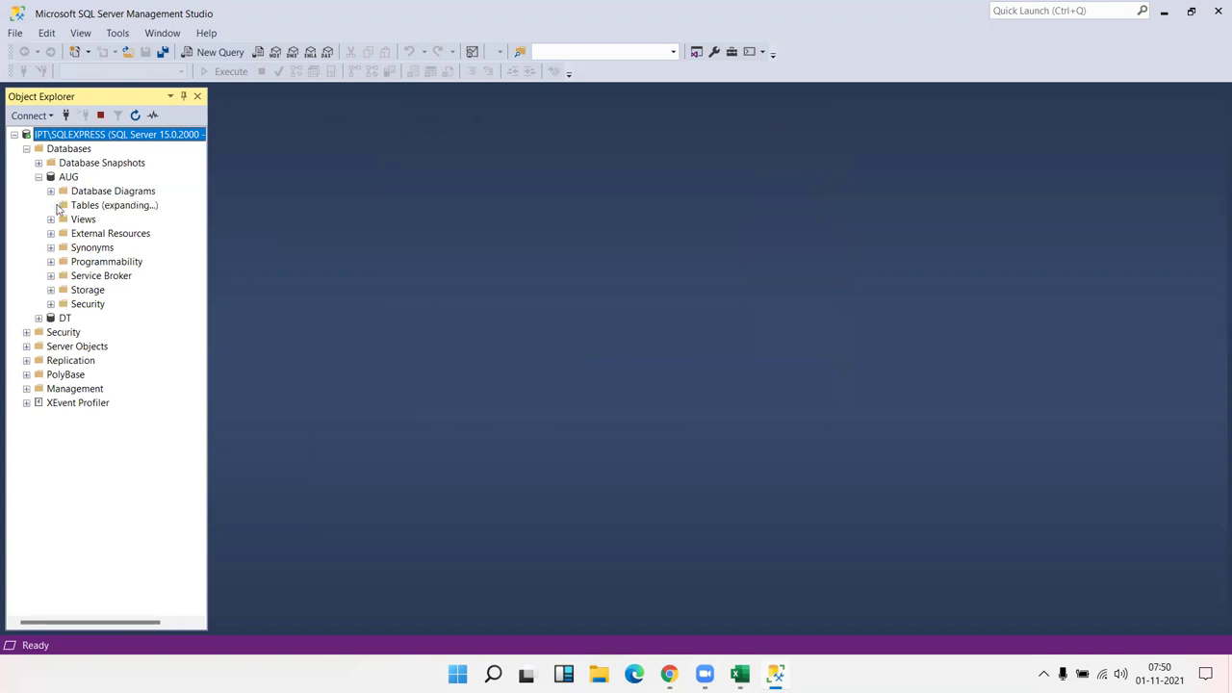
{"action": "right_click", "coordinate": [97, 264]}
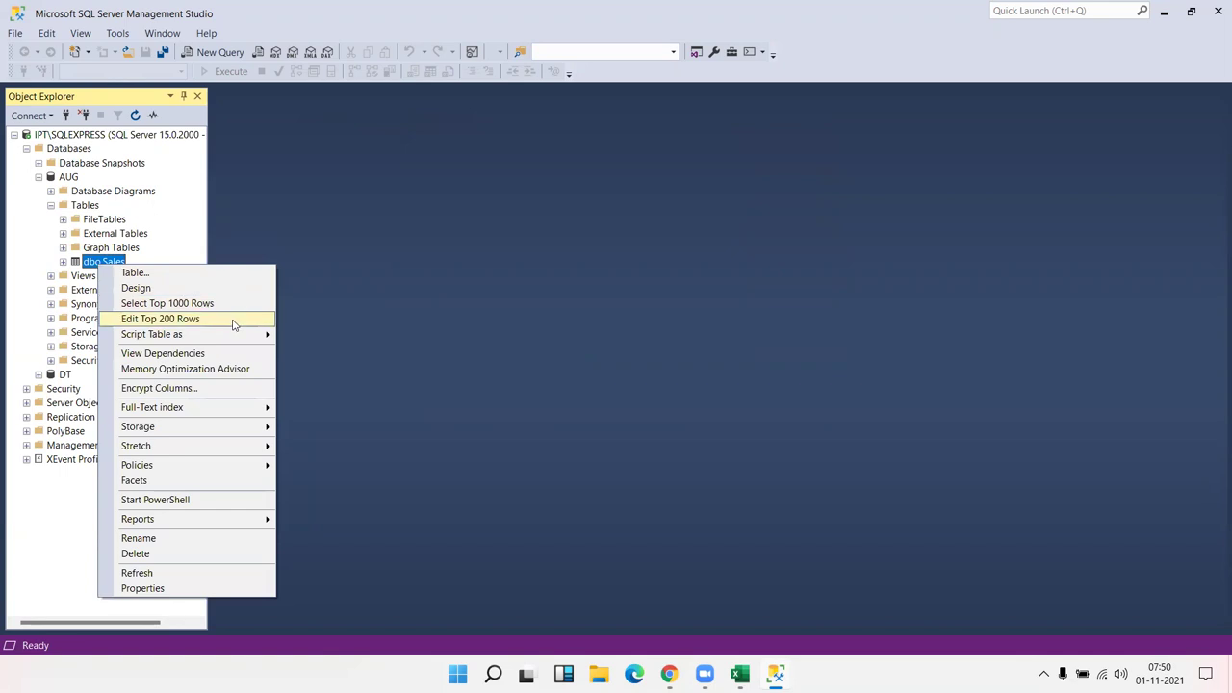
{"action": "left_click", "coordinate": [232, 323]}
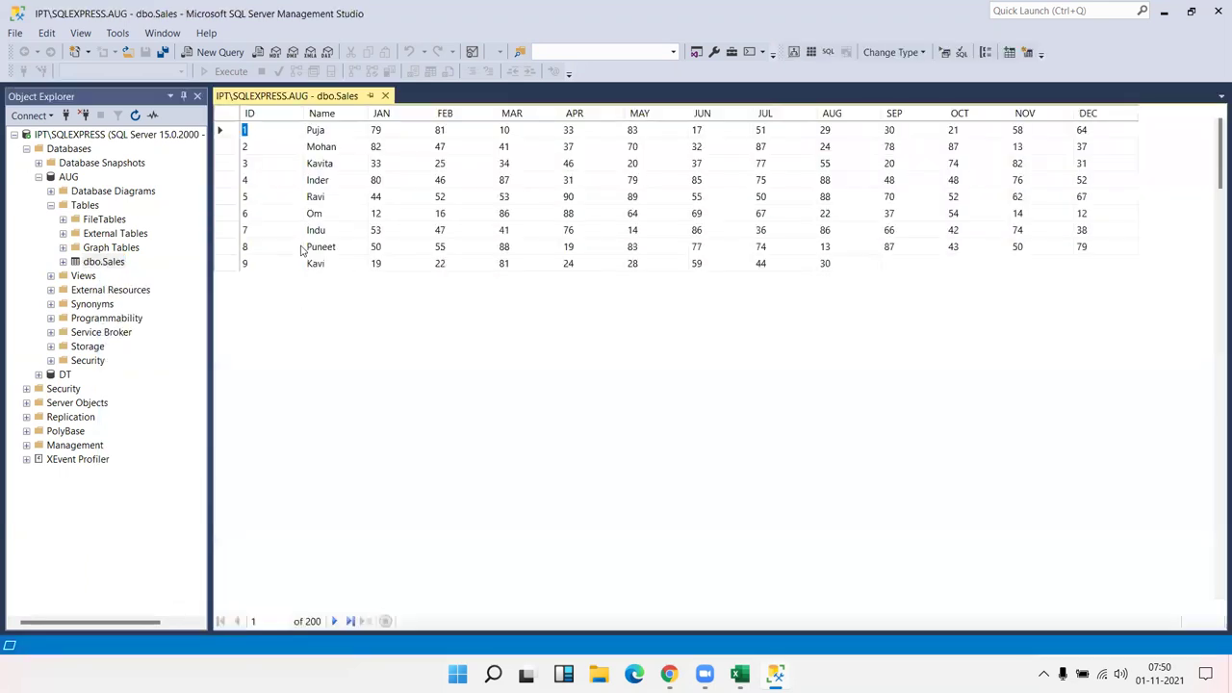
Start a new Sales row with ID 75 and name 'R'.
{"action": "mouse_move", "coordinate": [1215, 135]}
{"action": "left_mouse_down"}
{"action": "mouse_move", "coordinate": [1215, 566]}
{"action": "mouse_move", "coordinate": [1179, 553]}
{"action": "left_mouse_up"}
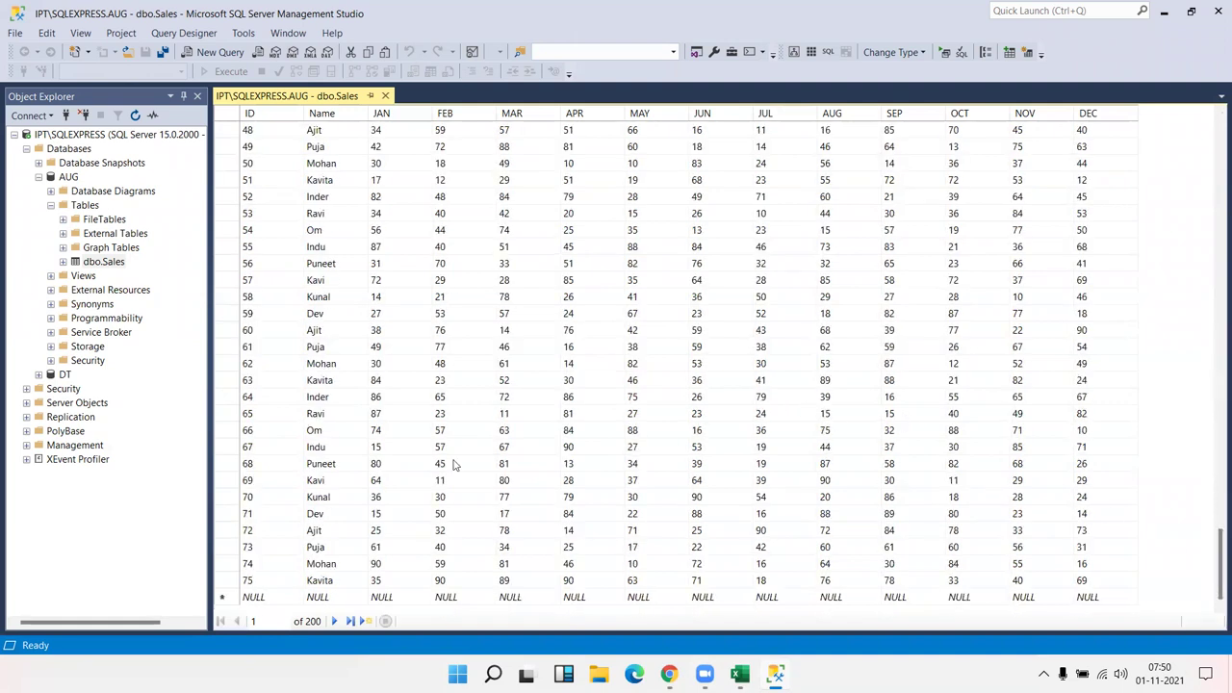
{"action": "left_click", "coordinate": [255, 598]}
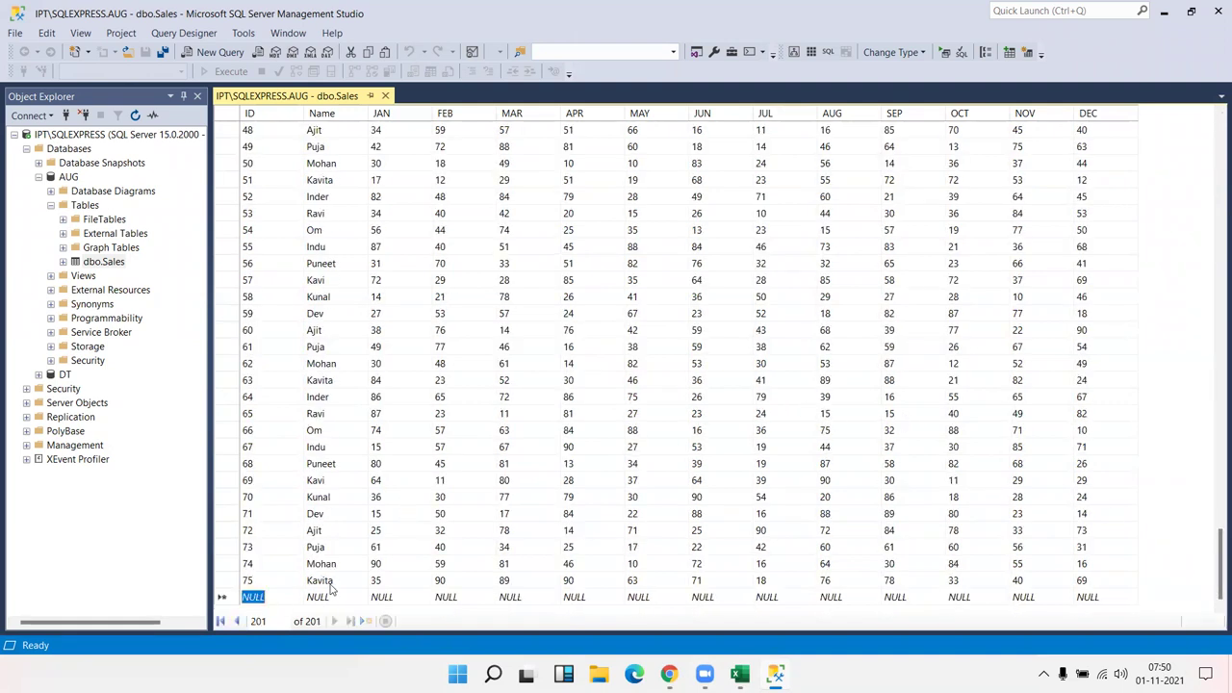
{"action": "type", "text": "75"}
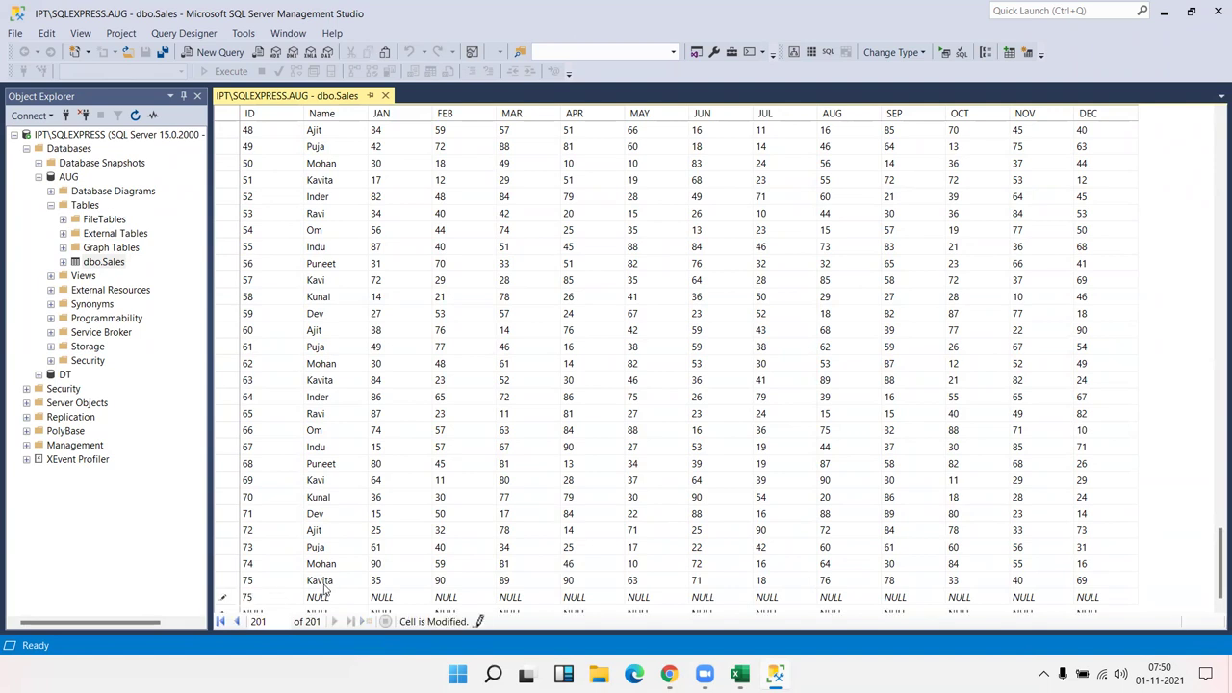
{"action": "key", "text": "Tab"}
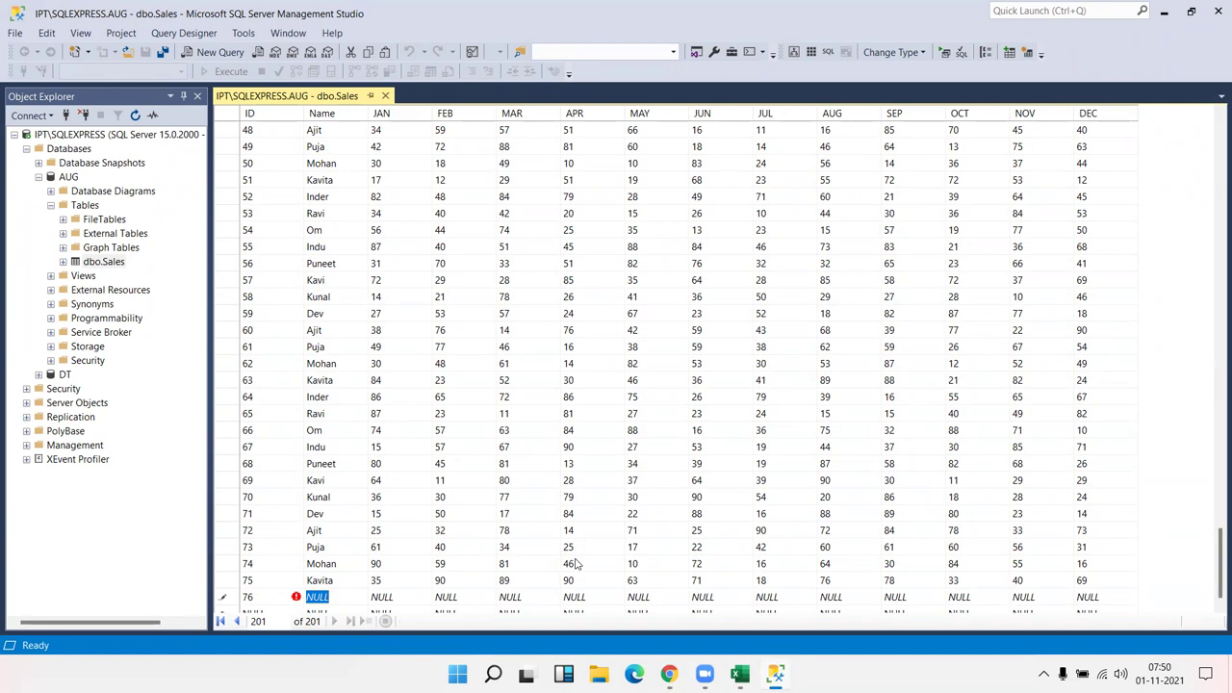
{"action": "type", "text": "Rakesh"}
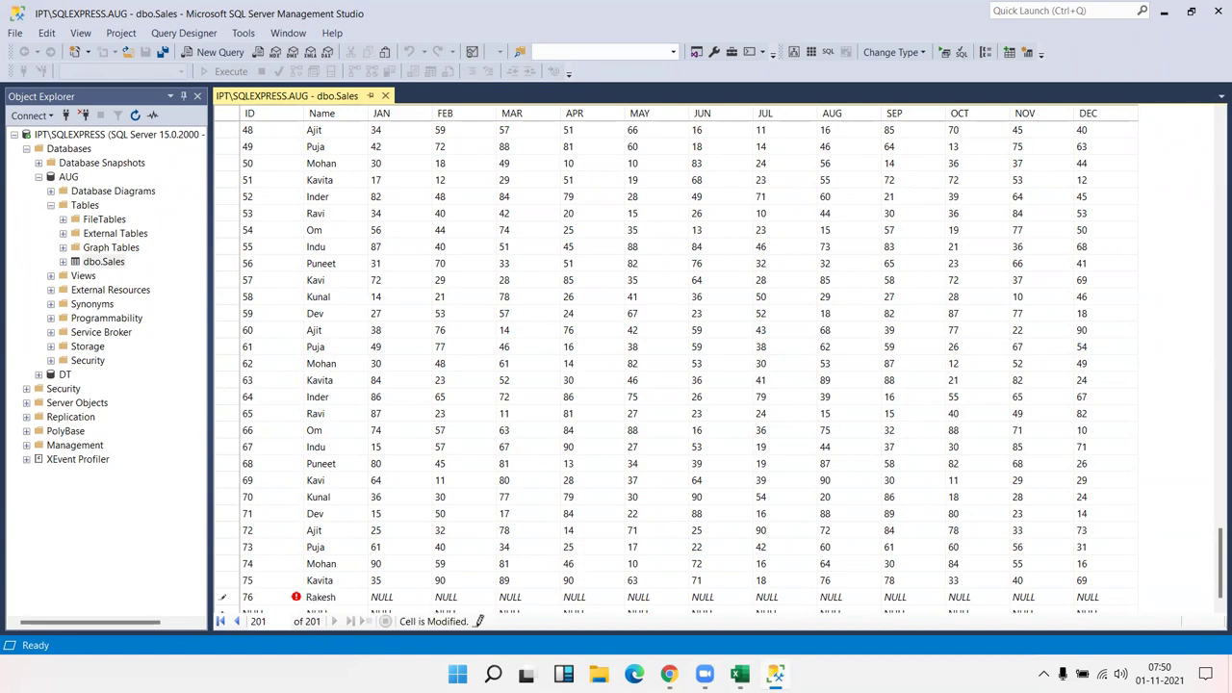
{"action": "key", "text": "Tab"}
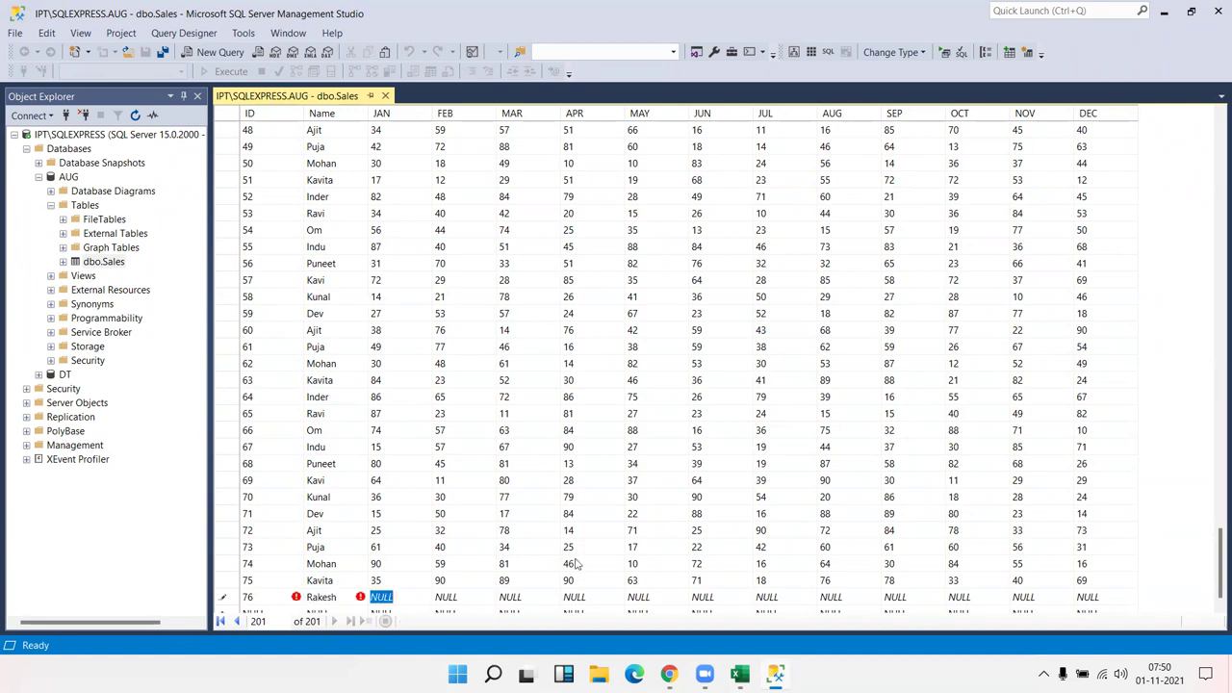
Fill JAN through NOV with alternating 85 and 65, and type 6 in DEC.
{"action": "type", "text": "85"}
{"action": "key", "text": "Tab"}
{"action": "type", "text": "65"}
{"action": "key", "text": "Tab"}
{"action": "type", "text": "85"}
{"action": "key", "text": "Tab"}
{"action": "type", "text": "65"}
{"action": "key", "text": "Tab"}
{"action": "type", "text": "85"}
{"action": "key", "text": "Tab"}
{"action": "type", "text": "65"}
{"action": "key", "text": "Tab"}
{"action": "type", "text": "85"}
{"action": "key", "text": "Tab"}
{"action": "type", "text": "65"}
{"action": "key", "text": "Tab"}
{"action": "type", "text": "85"}
{"action": "key", "text": "Tab"}
{"action": "type", "text": "65"}
{"action": "key", "text": "Tab"}
{"action": "type", "text": "85"}
{"action": "key", "text": "Tab"}
{"action": "type", "text": "6"}
Commit the new row to dbo.Sales and close the Sales table editor.
{"action": "left_click", "coordinate": [595, 576]}
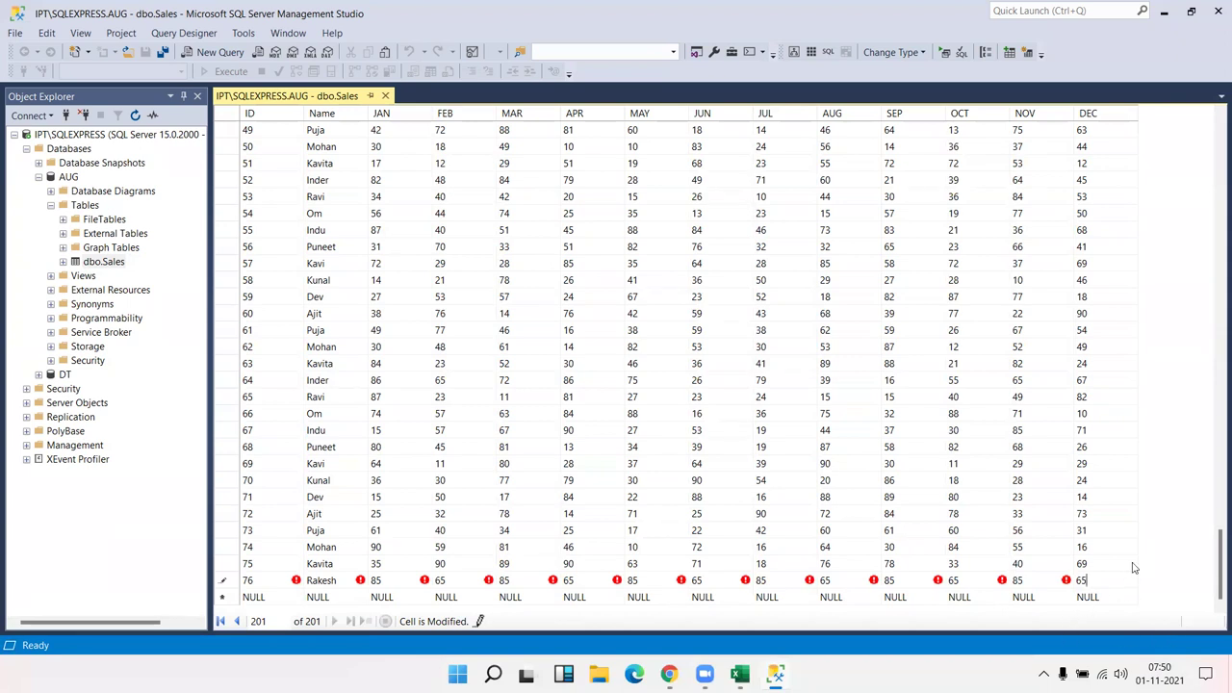
{"action": "left_click", "coordinate": [1133, 531]}
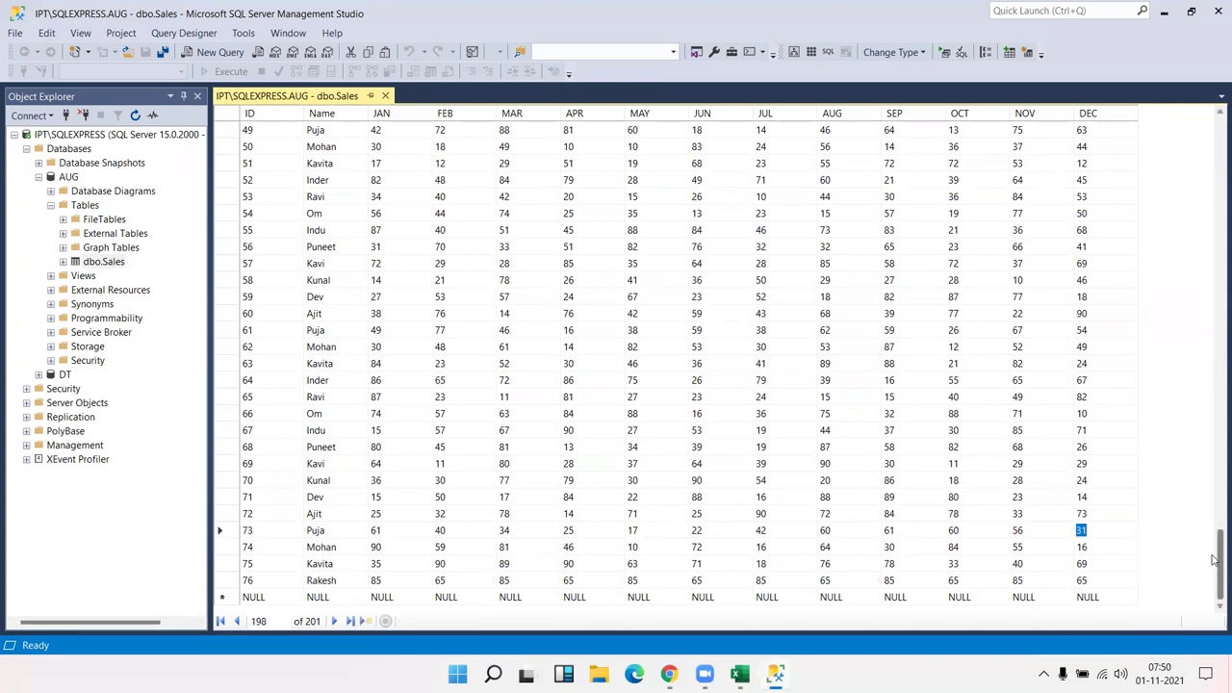
{"action": "scroll", "coordinate": [1139, 302], "scroll_direction": "up", "scroll_amount": 10}
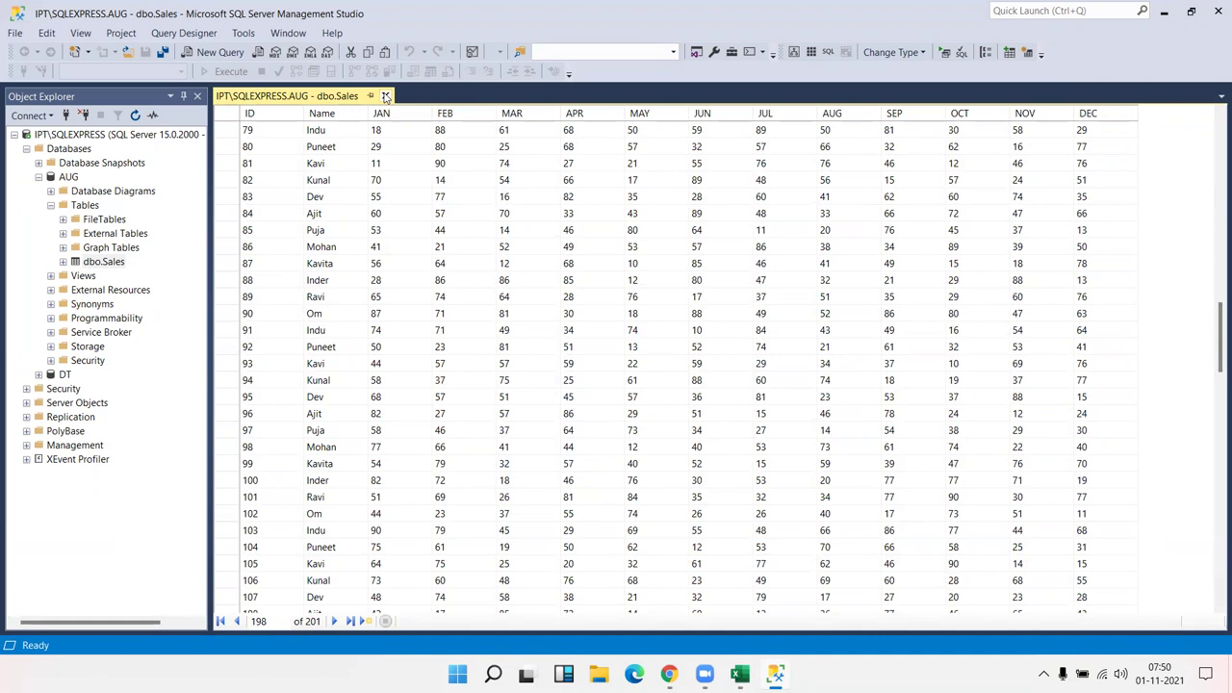
{"action": "left_click", "coordinate": [385, 96]}
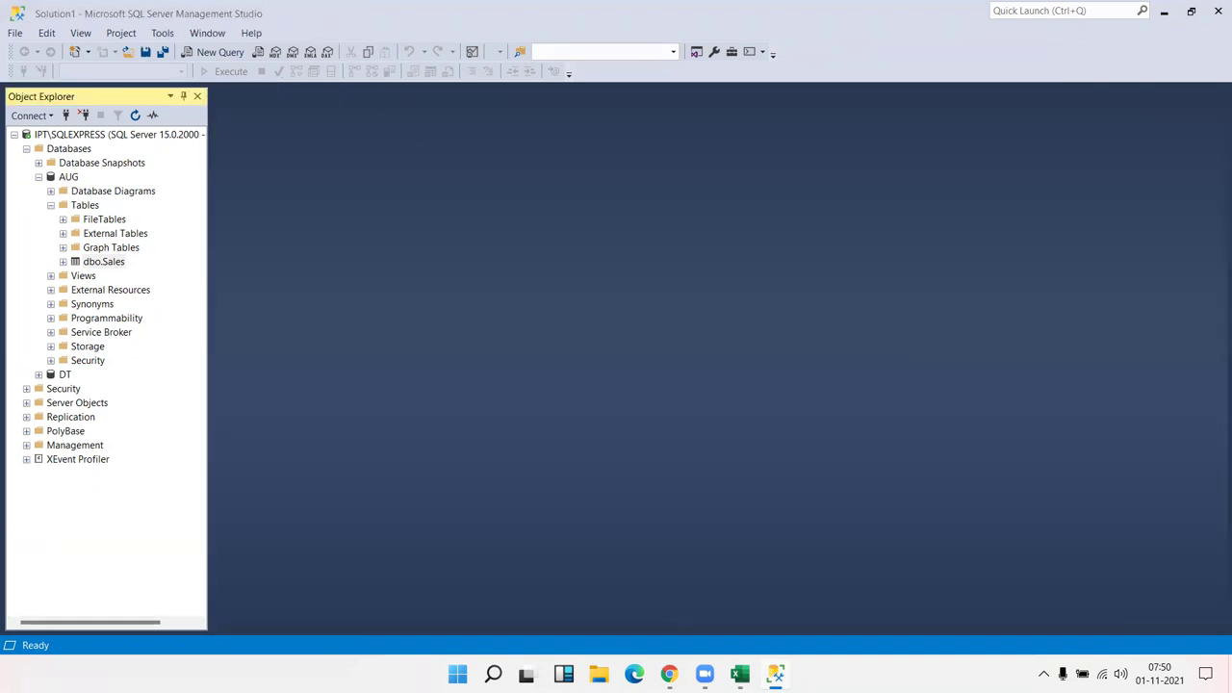
In Excel, lay out the PivotTable with Name as rows and Sum of APR as values.
{"action": "mouse_move", "coordinate": [739, 674]}
{"action": "left_click", "coordinate": [821, 641]}
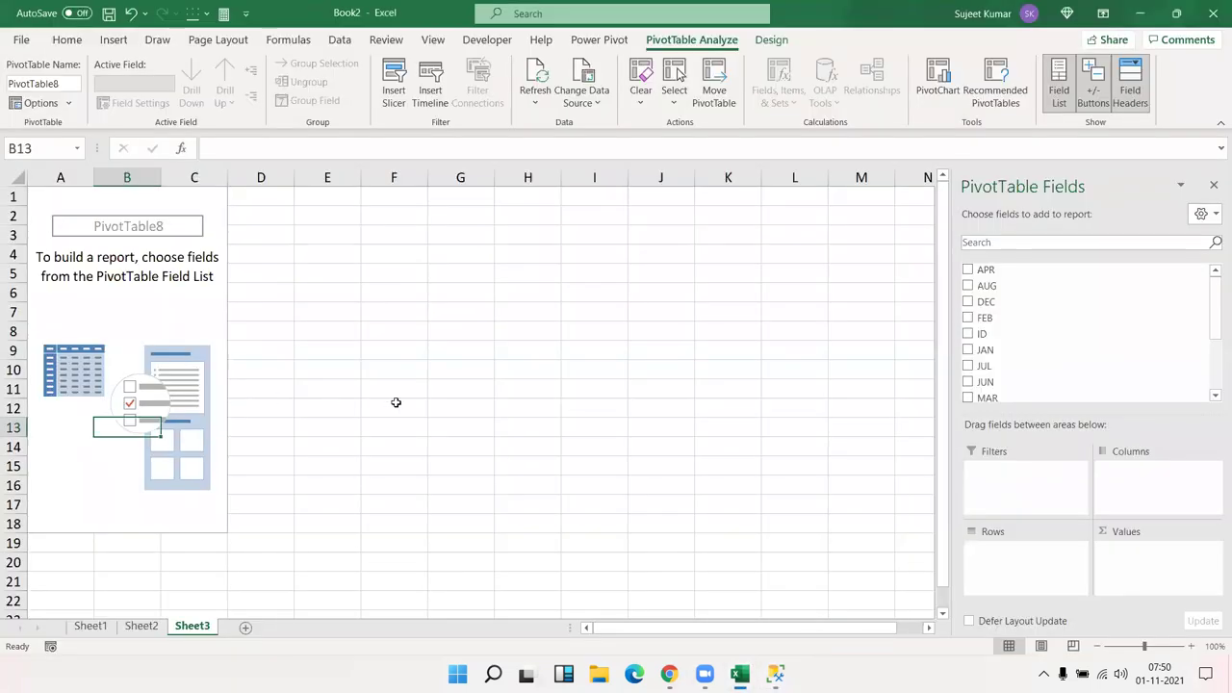
{"action": "left_click_drag", "start_coordinate": [1215, 321], "coordinate": [1215, 404]}
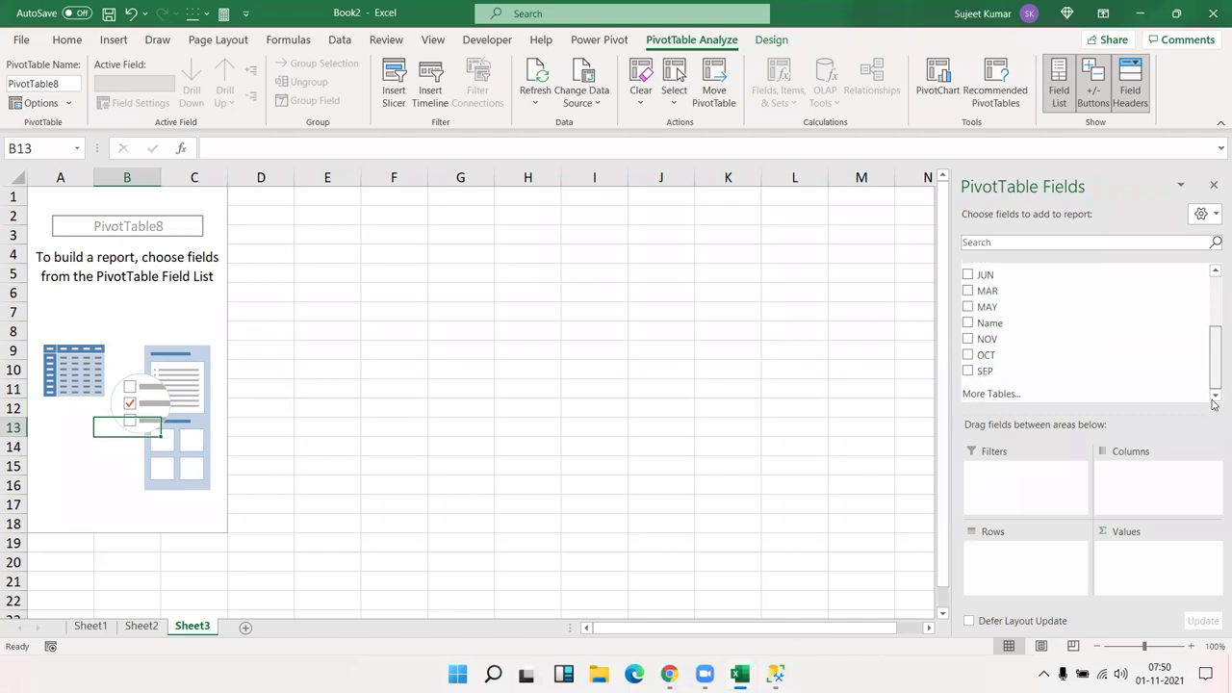
{"action": "left_click_drag", "start_coordinate": [1053, 325], "coordinate": [1021, 563]}
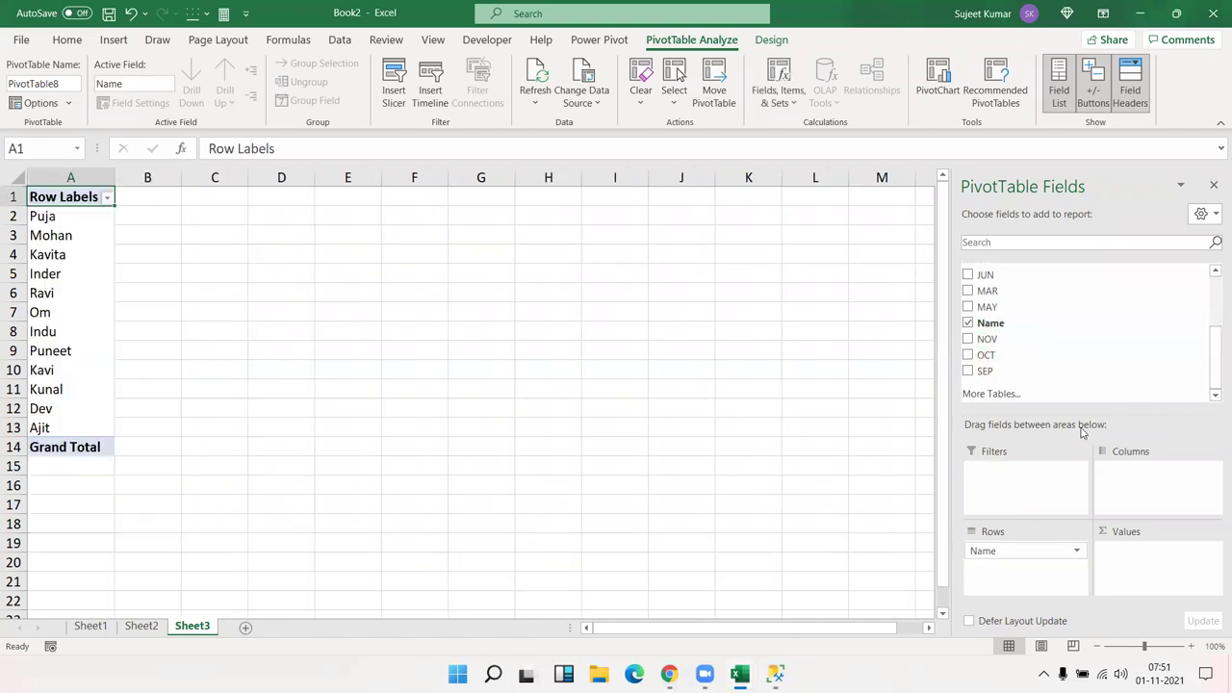
{"action": "scroll", "coordinate": [1021, 321], "scroll_direction": "up", "scroll_amount": 5}
{"action": "mouse_move", "coordinate": [1005, 278]}
{"action": "left_mouse_down"}
{"action": "mouse_move", "coordinate": [1035, 313]}
{"action": "mouse_move", "coordinate": [1136, 570]}
{"action": "left_mouse_up"}
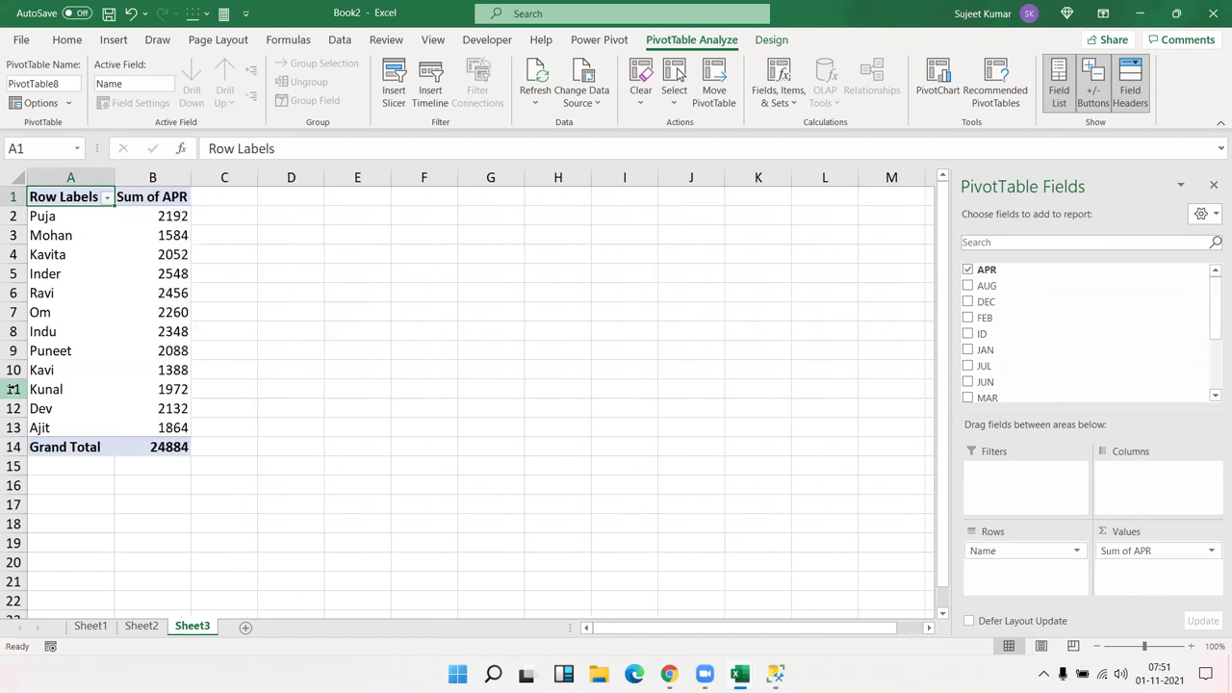
Refresh the PivotTable so the new row's 65 appears, then check it.
{"action": "right_click", "coordinate": [70, 255]}
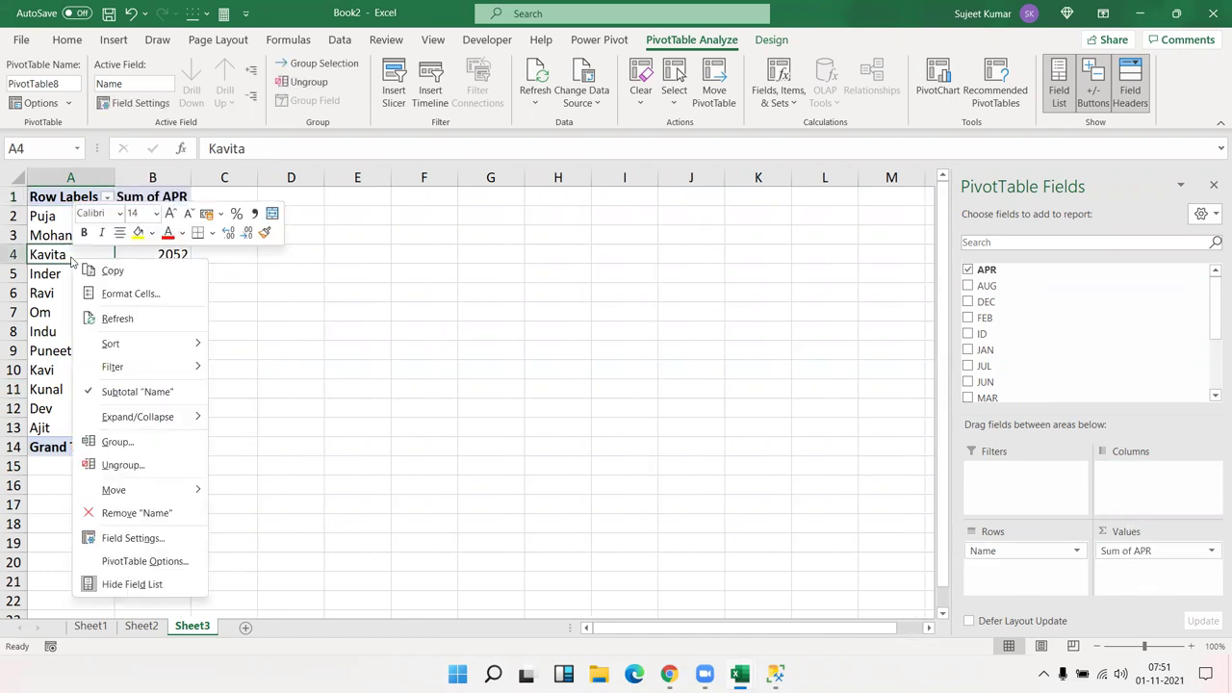
{"action": "left_click", "coordinate": [109, 318]}
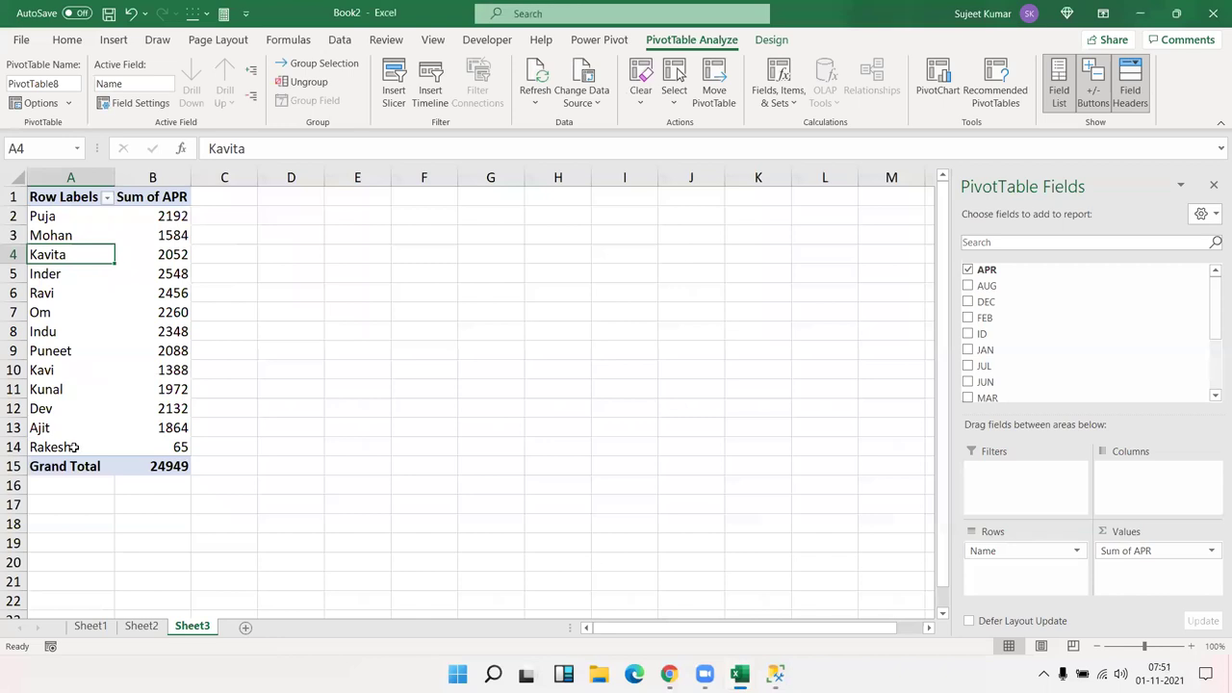
{"action": "left_click_drag", "start_coordinate": [74, 447], "coordinate": [135, 449]}
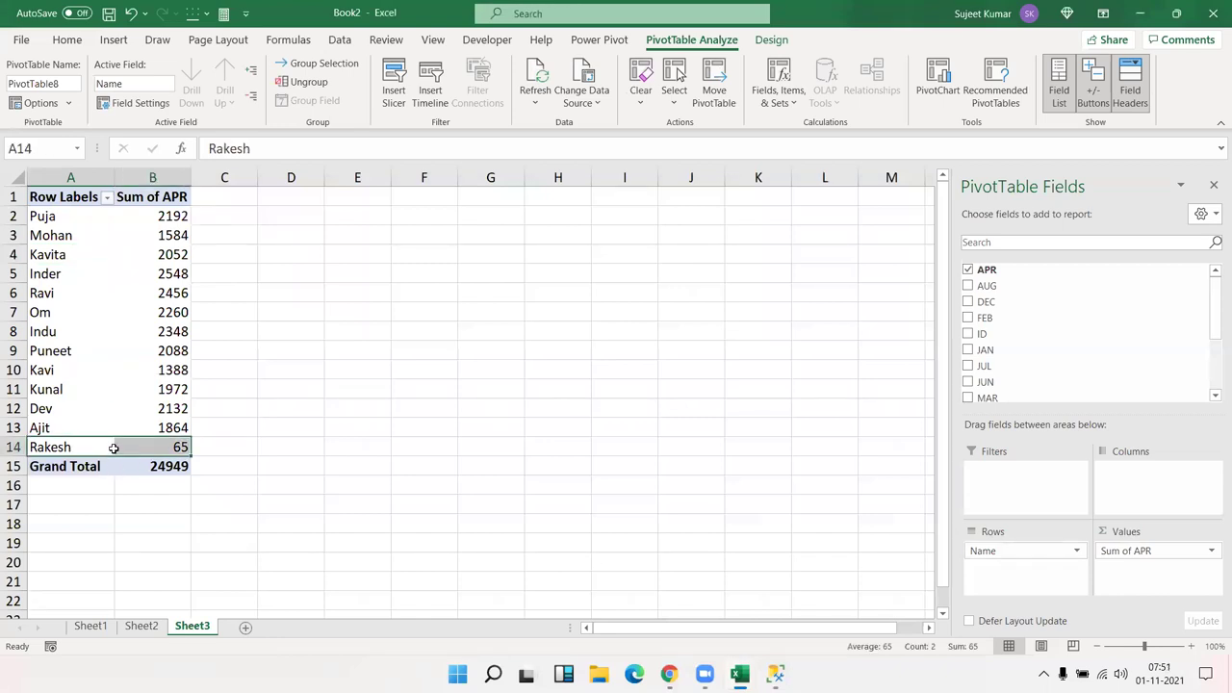
{"action": "left_click", "coordinate": [363, 332]}
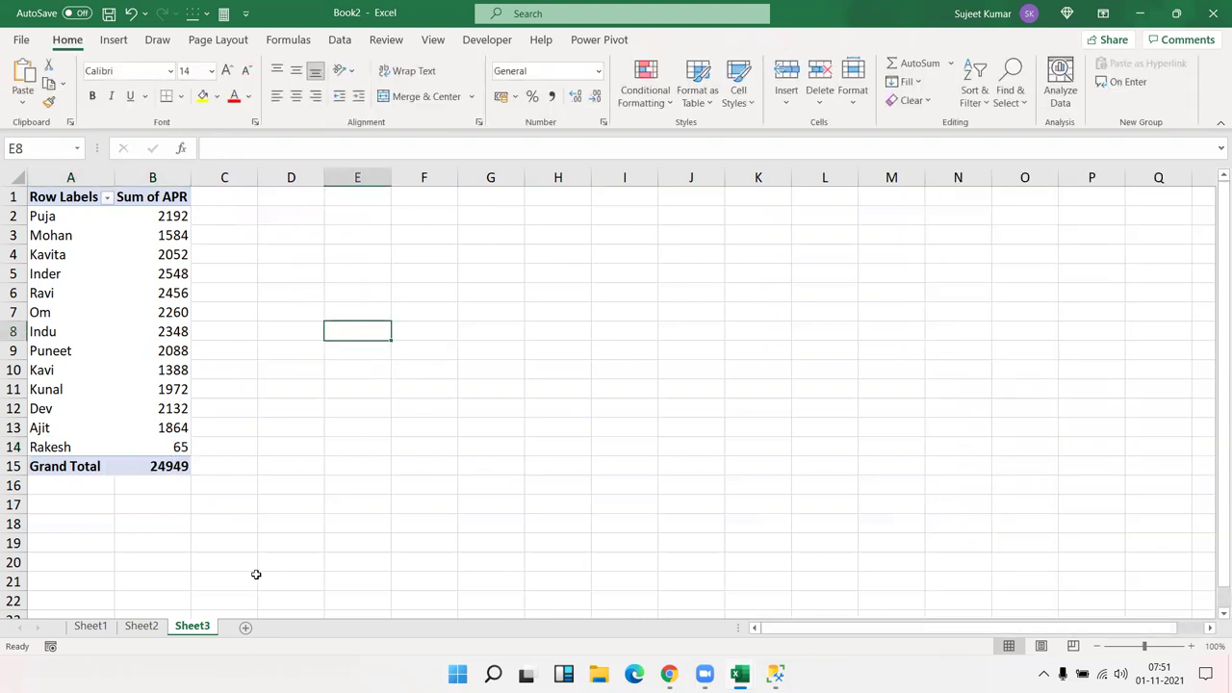
Search Google for 'sample excel' and download Orders-With Nulls.xlsx from the Wisdom Axis page.
{"action": "left_click", "coordinate": [669, 674]}
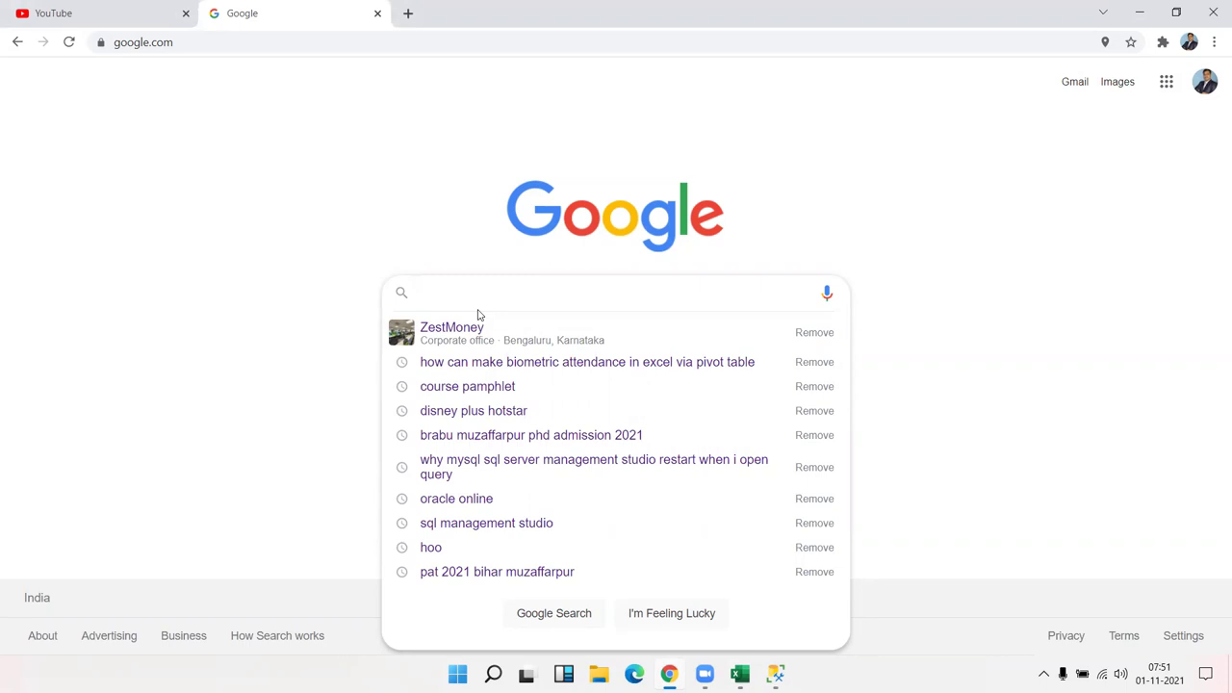
{"action": "type", "text": "sam"}
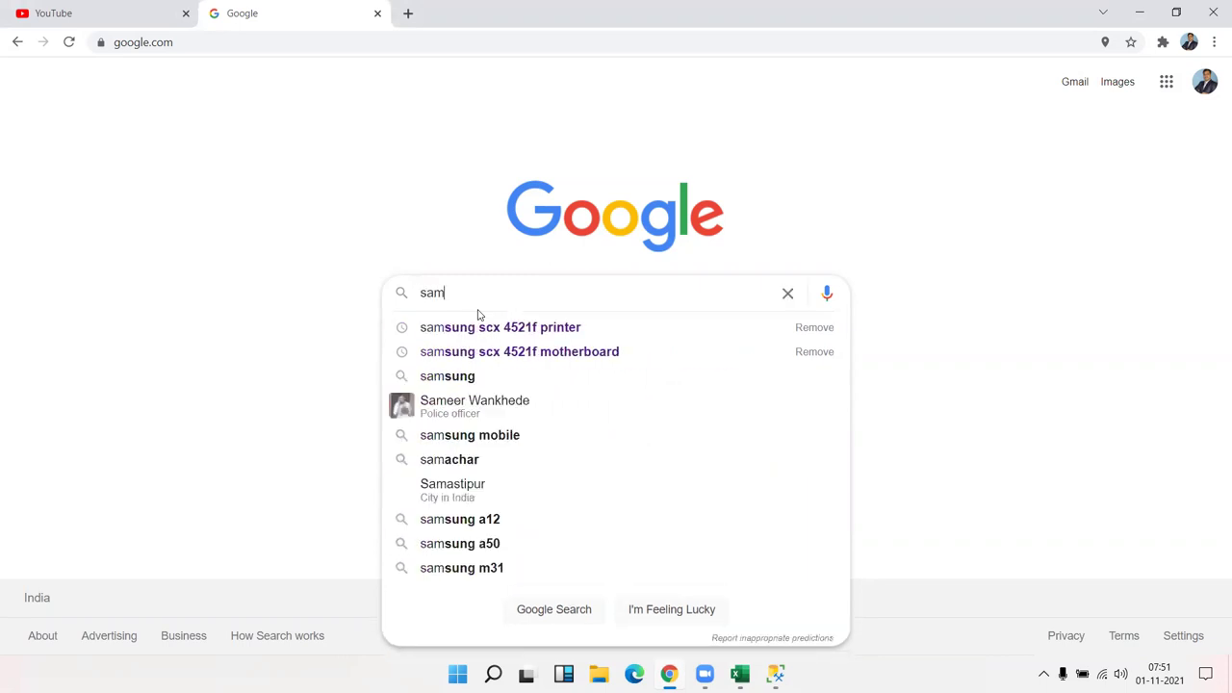
{"action": "type", "text": "ple "}
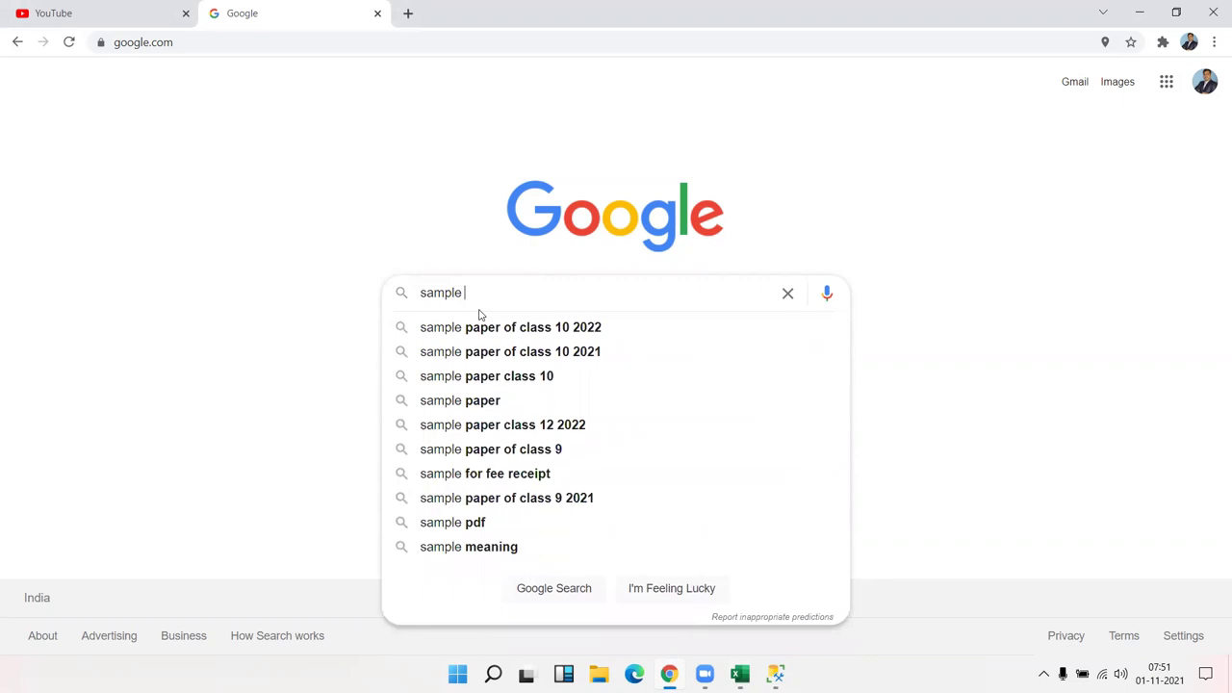
{"action": "type", "text": "excel"}
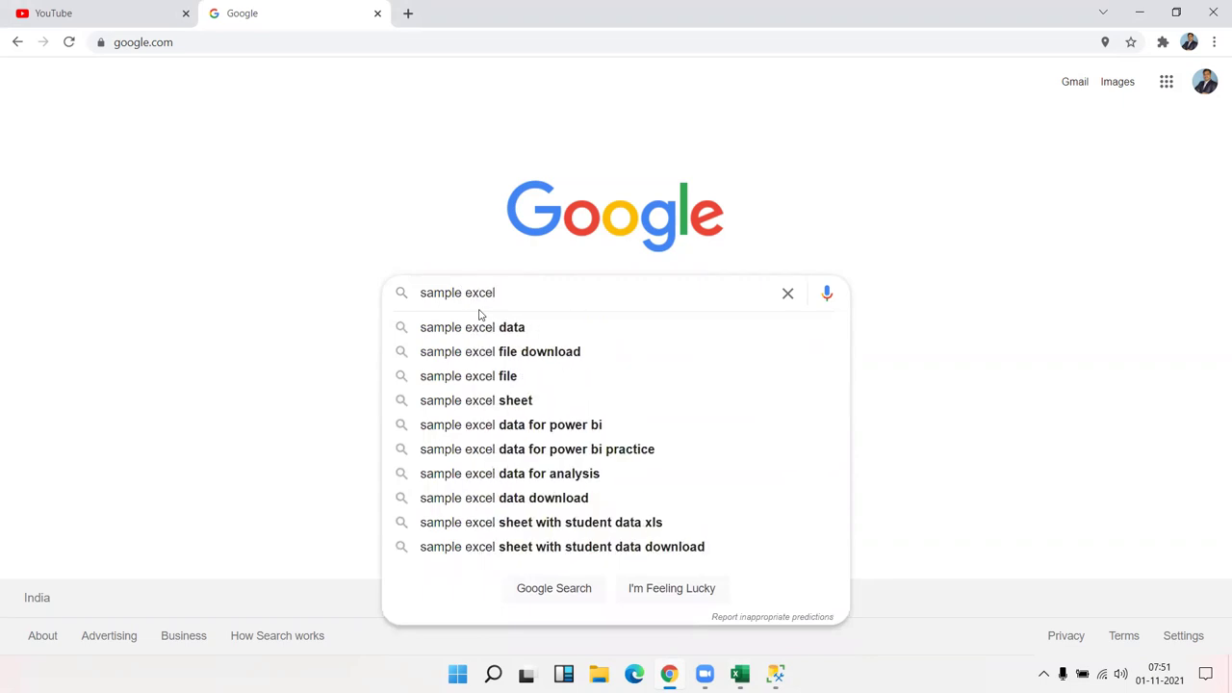
{"action": "left_click", "coordinate": [480, 325]}
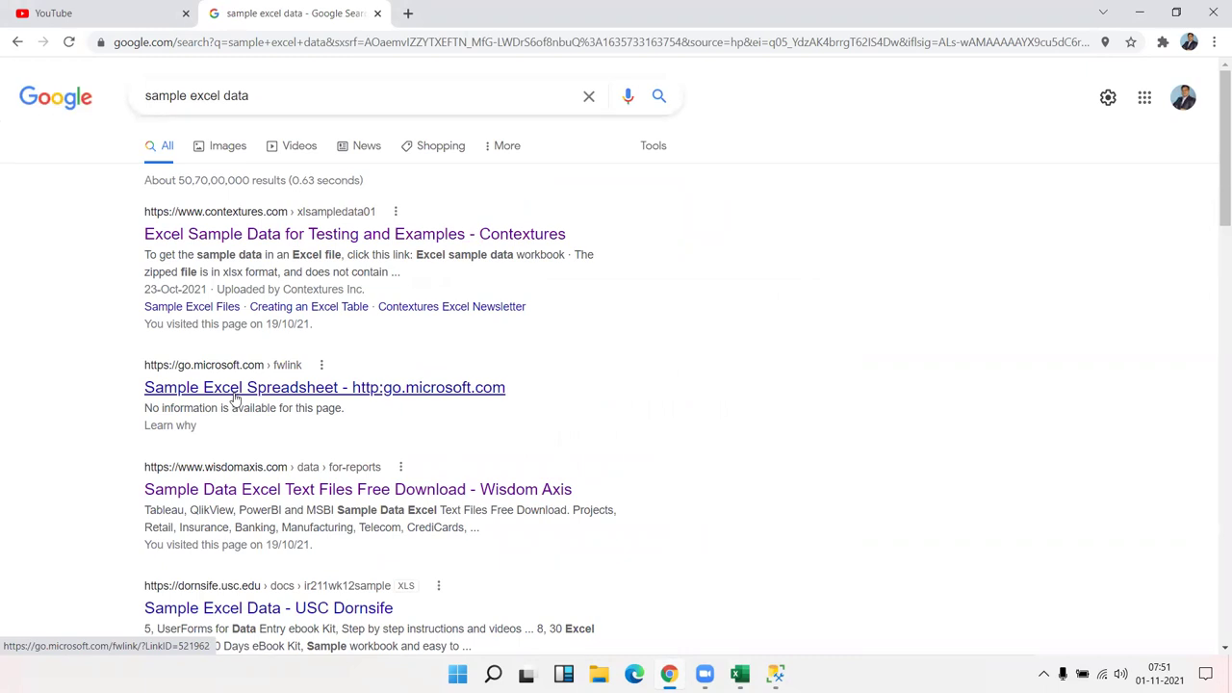
{"action": "left_click", "coordinate": [278, 489]}
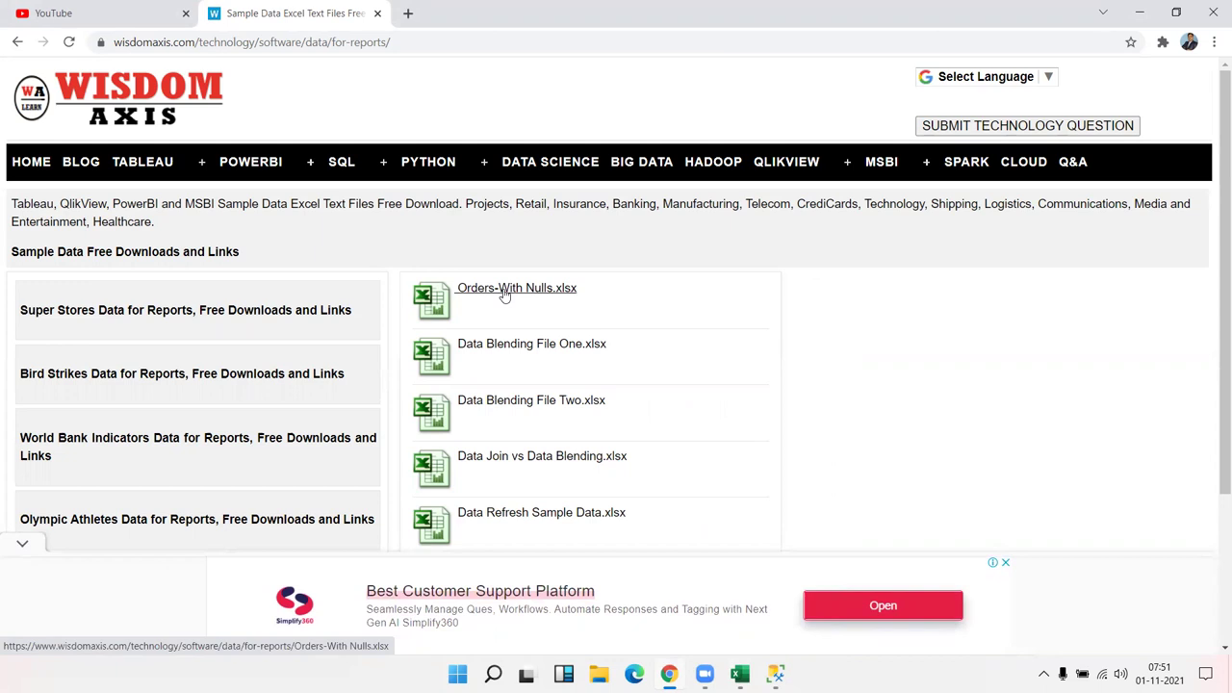
{"action": "left_click", "coordinate": [505, 290]}
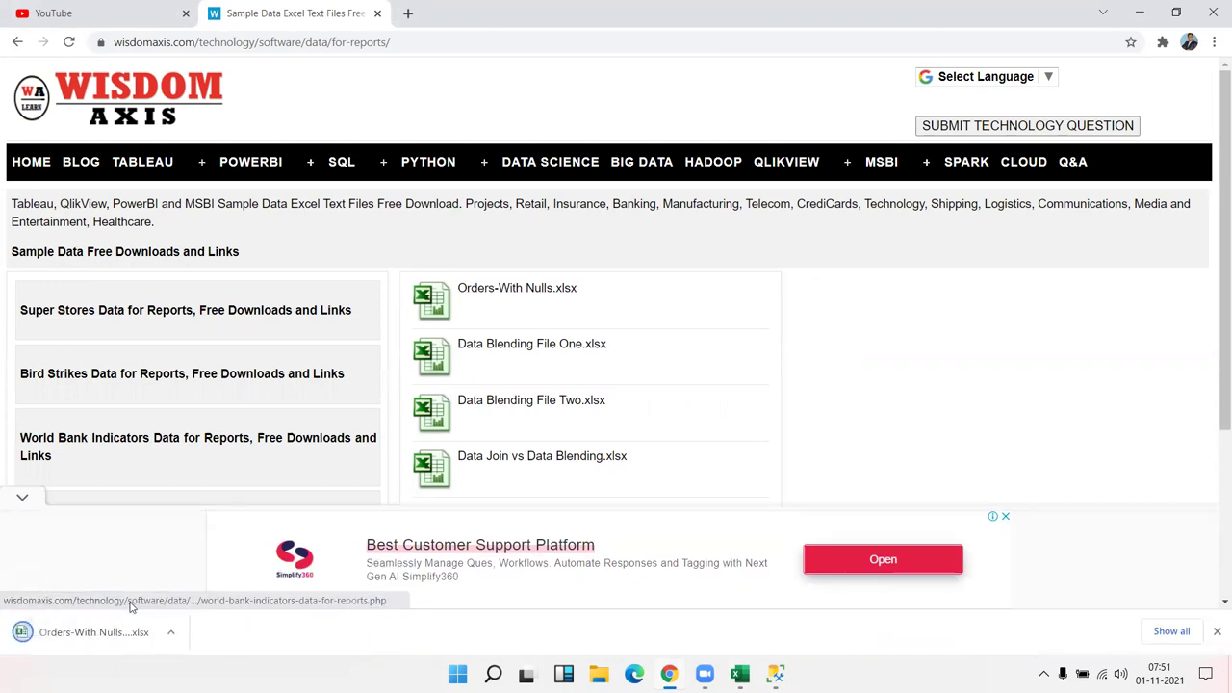
{"action": "left_click", "coordinate": [1214, 43]}
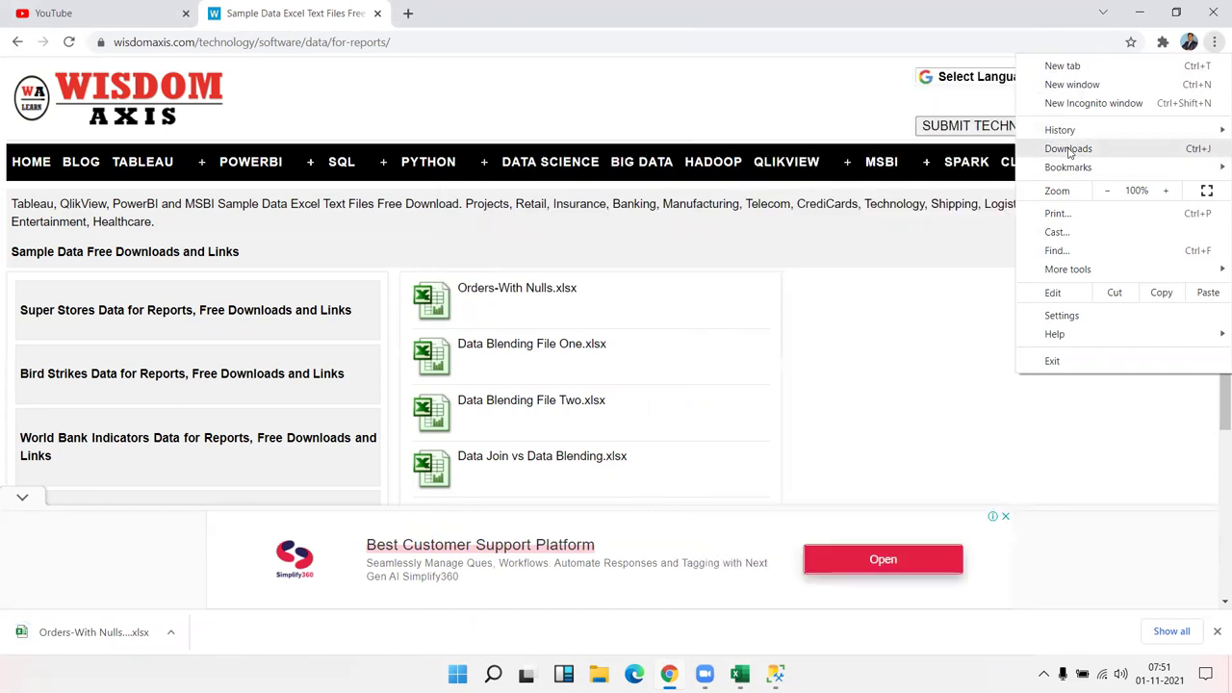
Copy the Wisdom Axis source link from Chrome's Downloads list and return to Book1.
{"action": "left_click", "coordinate": [1068, 149]}
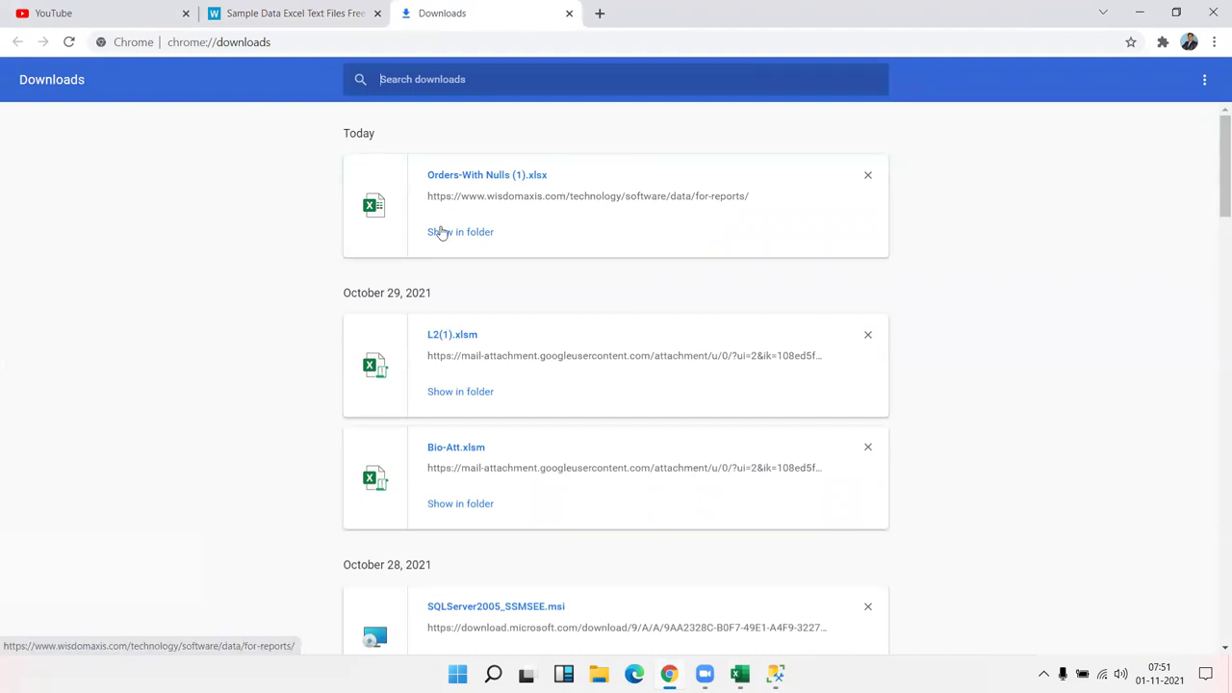
{"action": "left_click", "coordinate": [431, 198]}
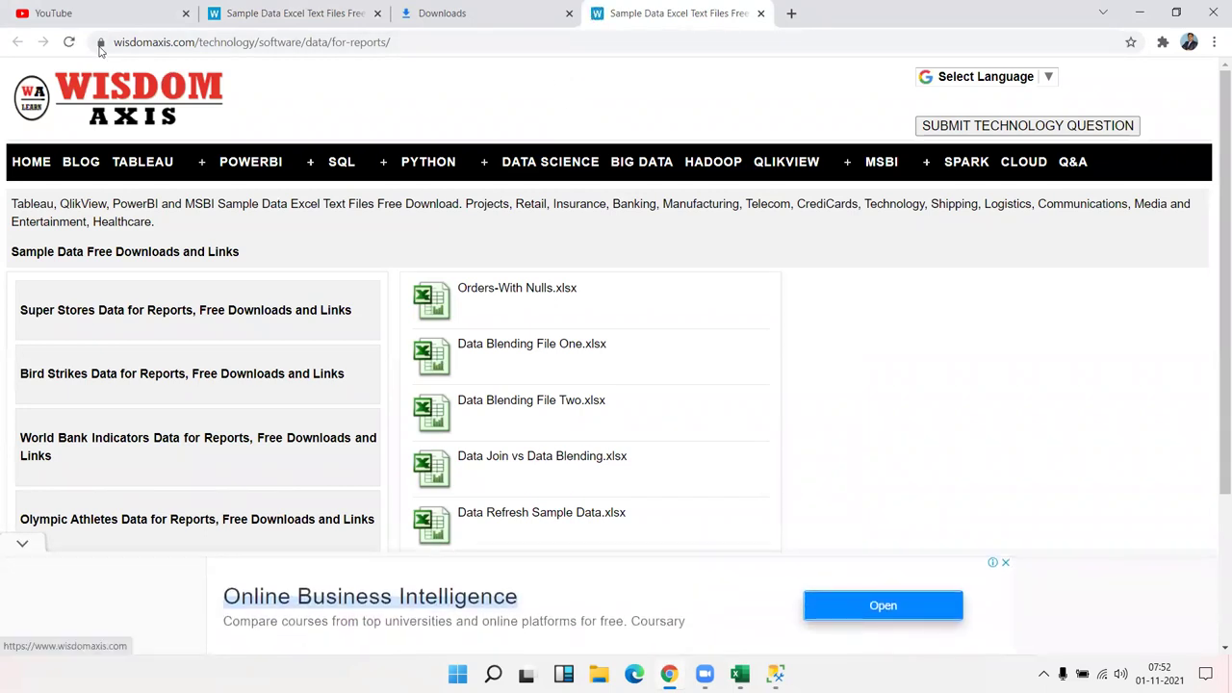
{"action": "left_click", "coordinate": [436, 15]}
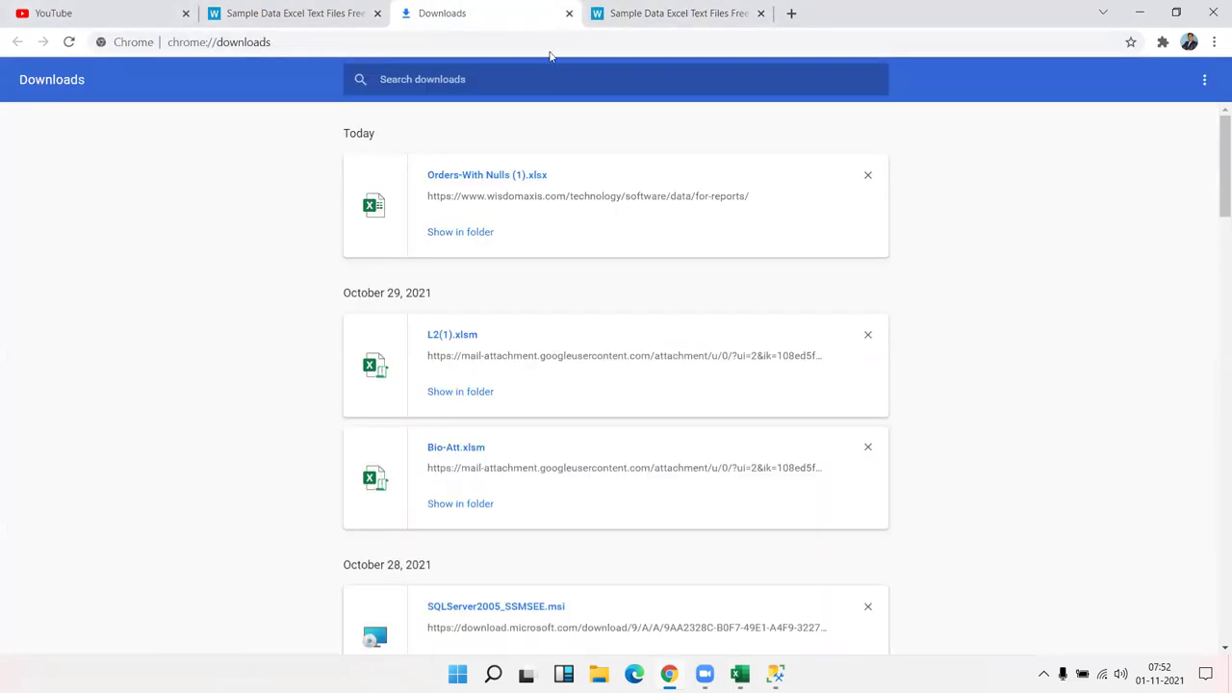
{"action": "right_click", "coordinate": [469, 198]}
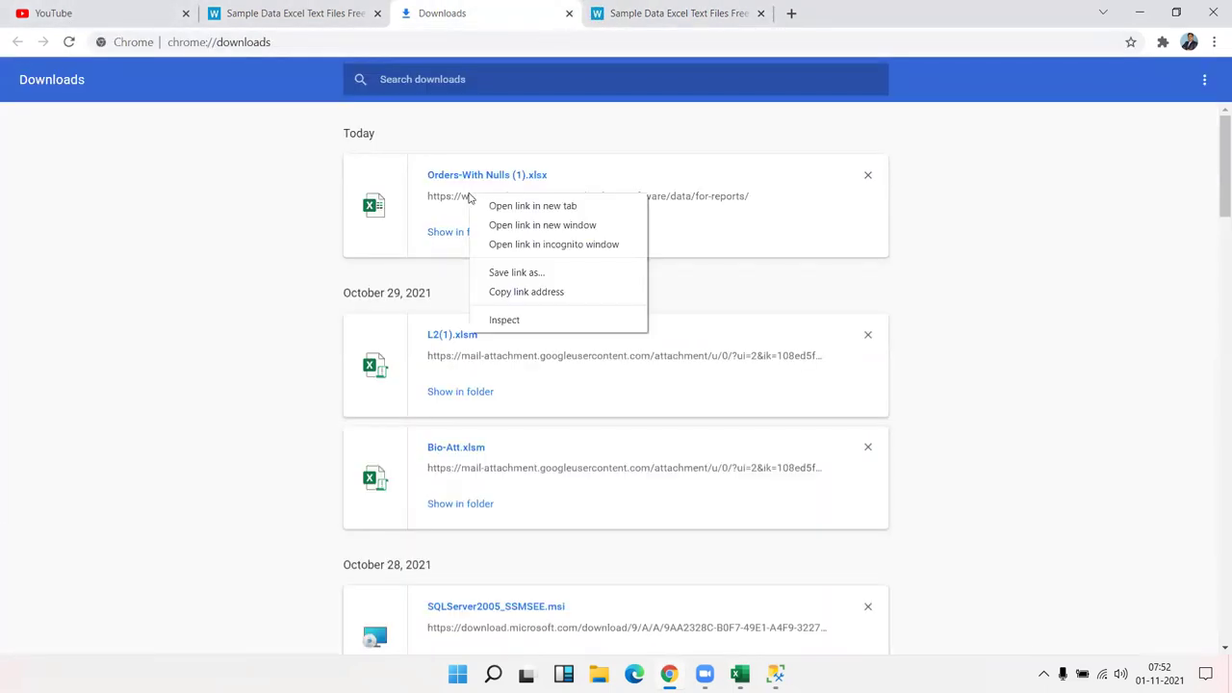
{"action": "left_click", "coordinate": [525, 293]}
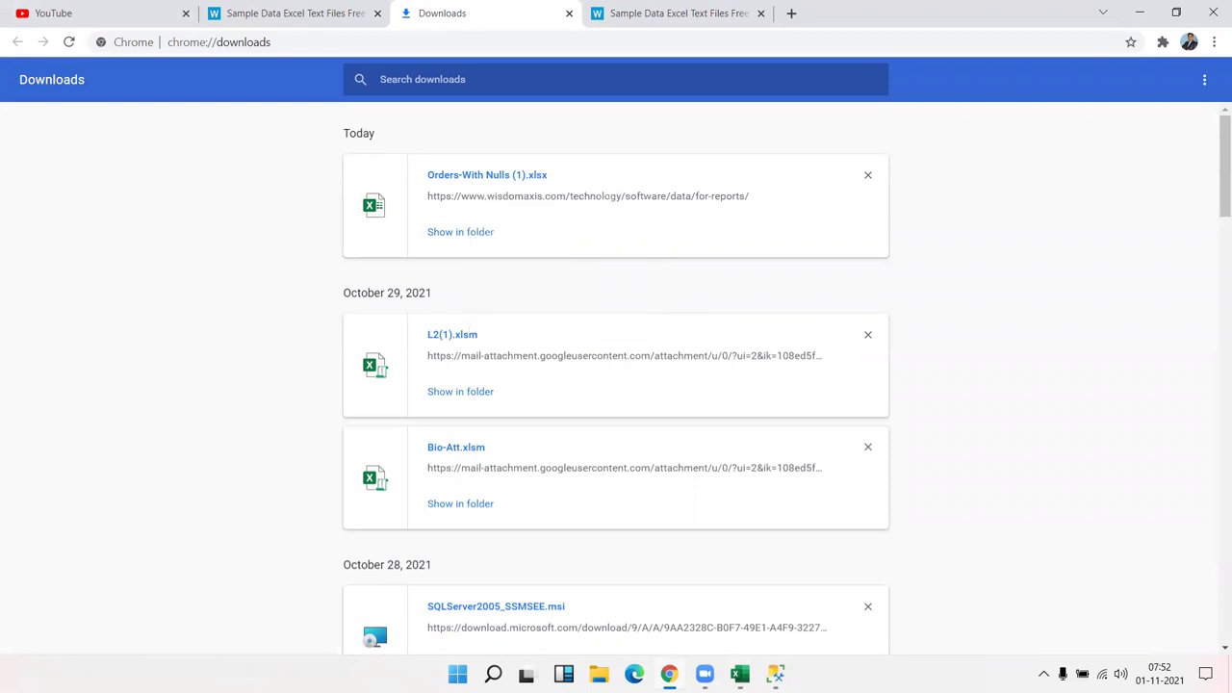
{"action": "left_click", "coordinate": [698, 622]}
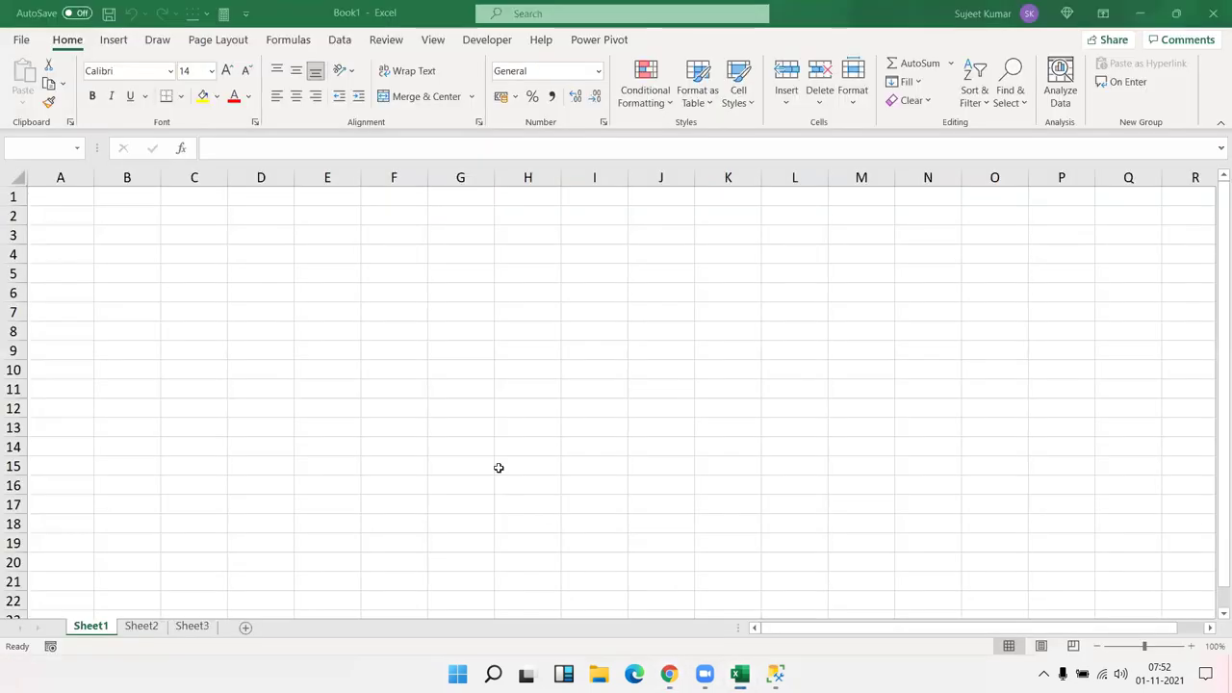
Start a PivotTable from an external source, using the pasted wisdomaxis.com for-reports URL as the connection.
{"action": "left_click", "coordinate": [114, 39]}
{"action": "left_click", "coordinate": [30, 106]}
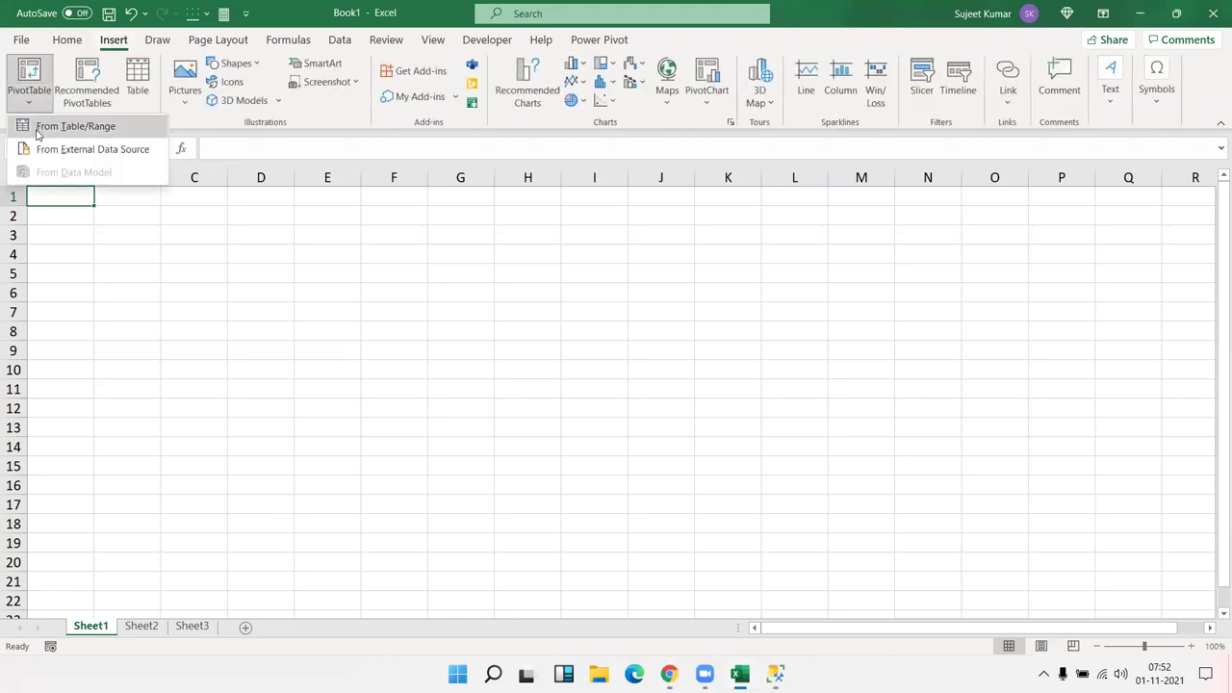
{"action": "left_click", "coordinate": [67, 149]}
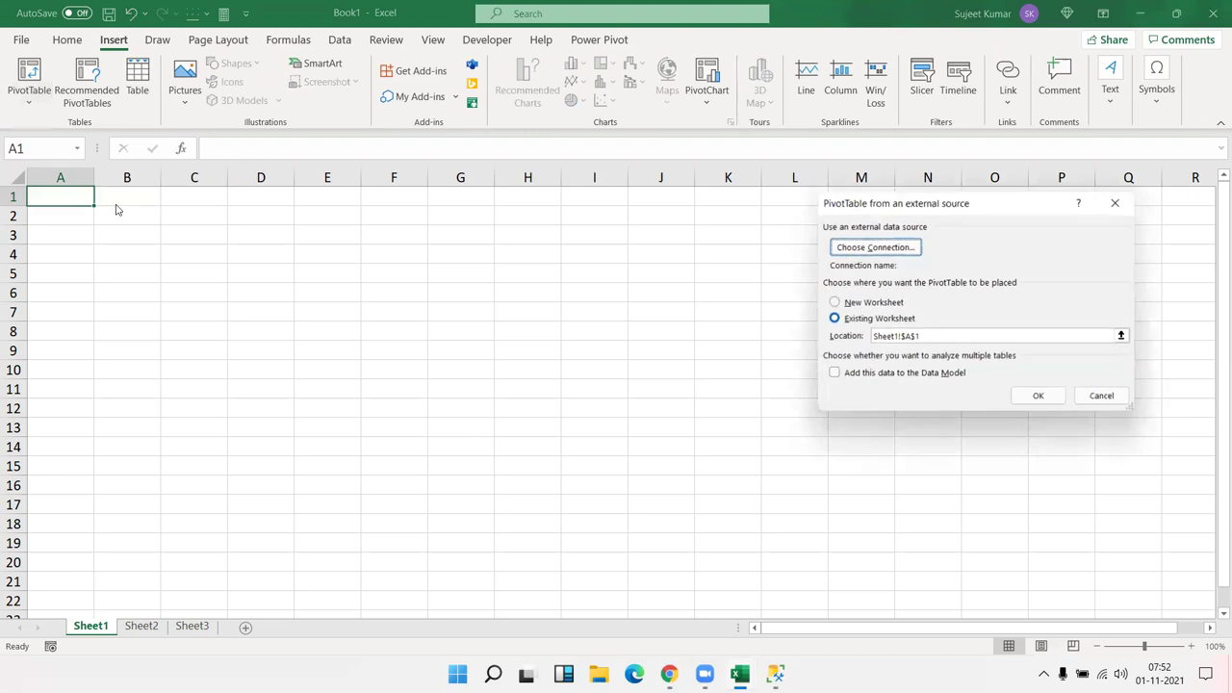
{"action": "left_click", "coordinate": [875, 247]}
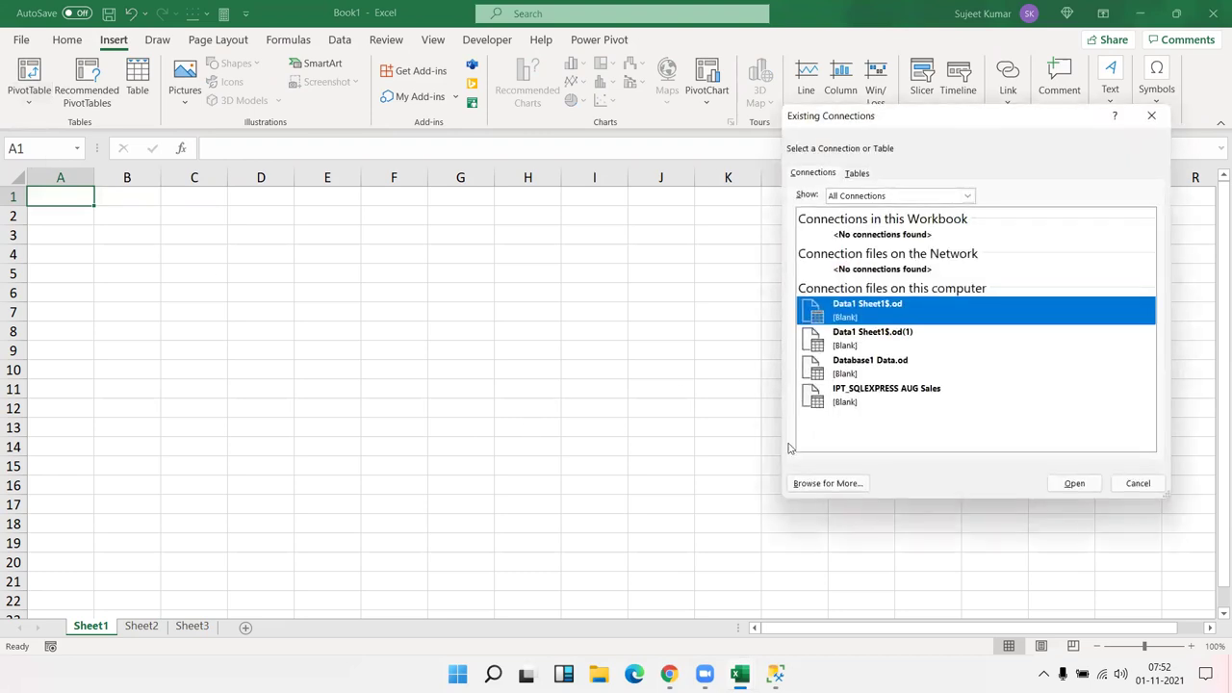
{"action": "left_click", "coordinate": [826, 484]}
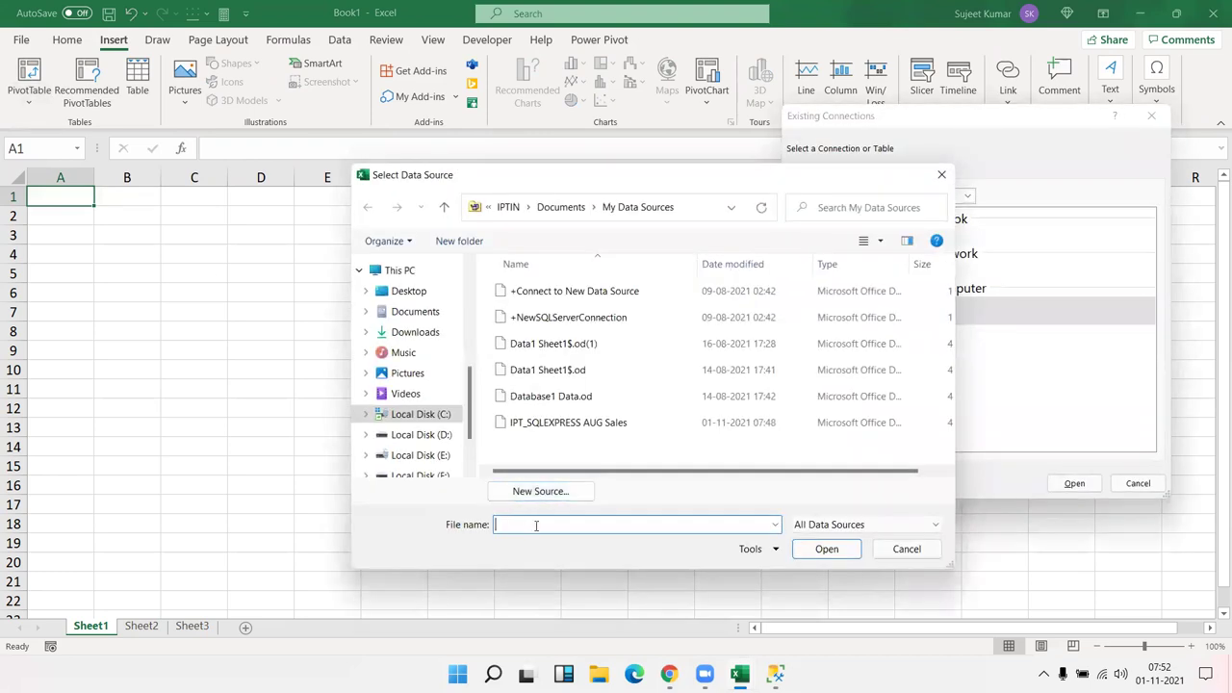
{"action": "type", "text": "https://www.wisdomaxis.com/technology/software/data/for-reports/"}
{"action": "left_click", "coordinate": [816, 550]}
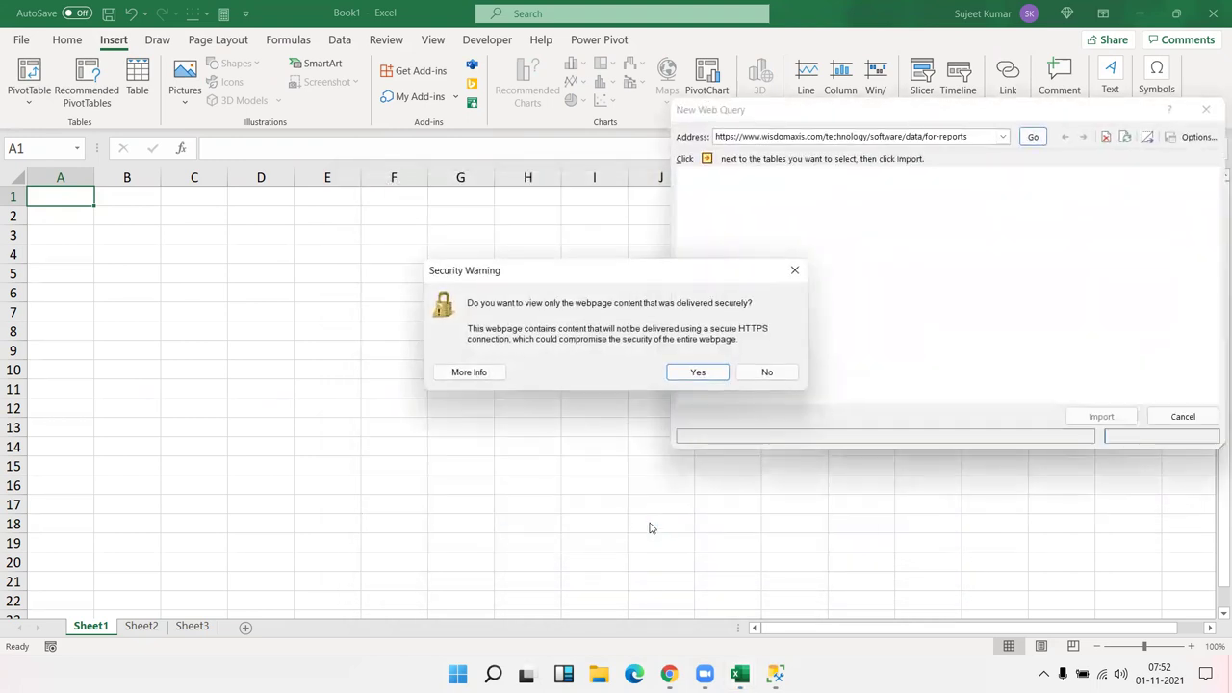
Accept the security and script prompts, move the web query aside, and open Data Blending File One.xlsx.
{"action": "left_click", "coordinate": [722, 373]}
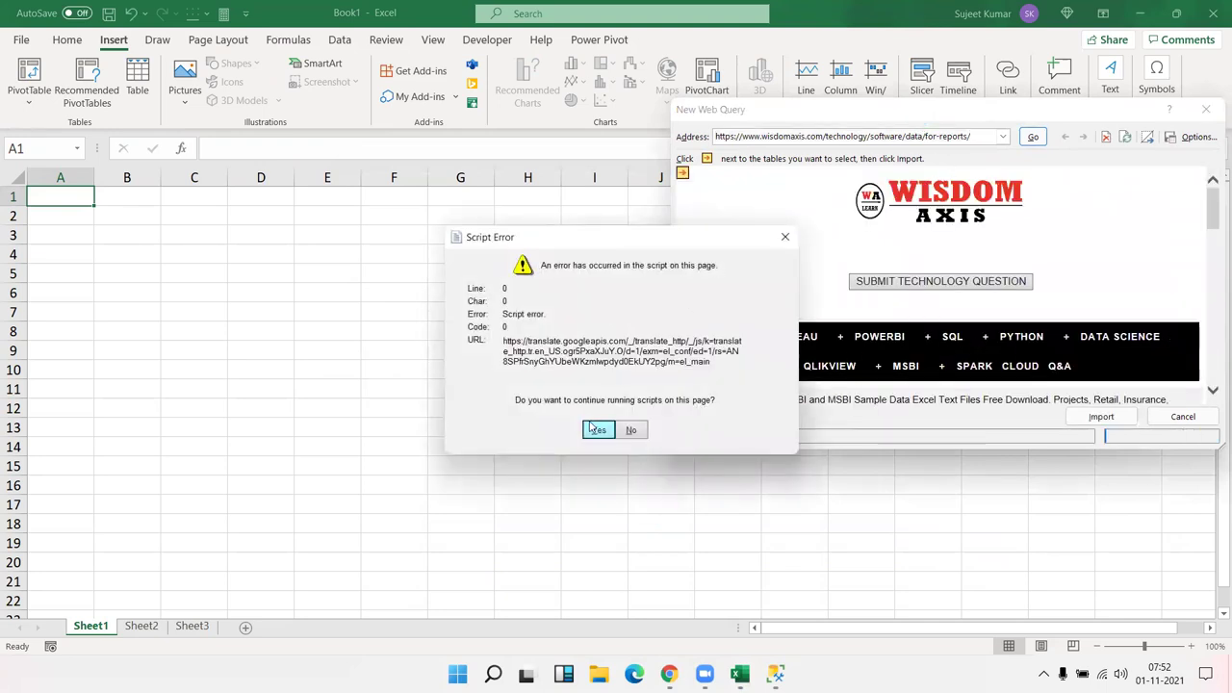
{"action": "left_click", "coordinate": [597, 430]}
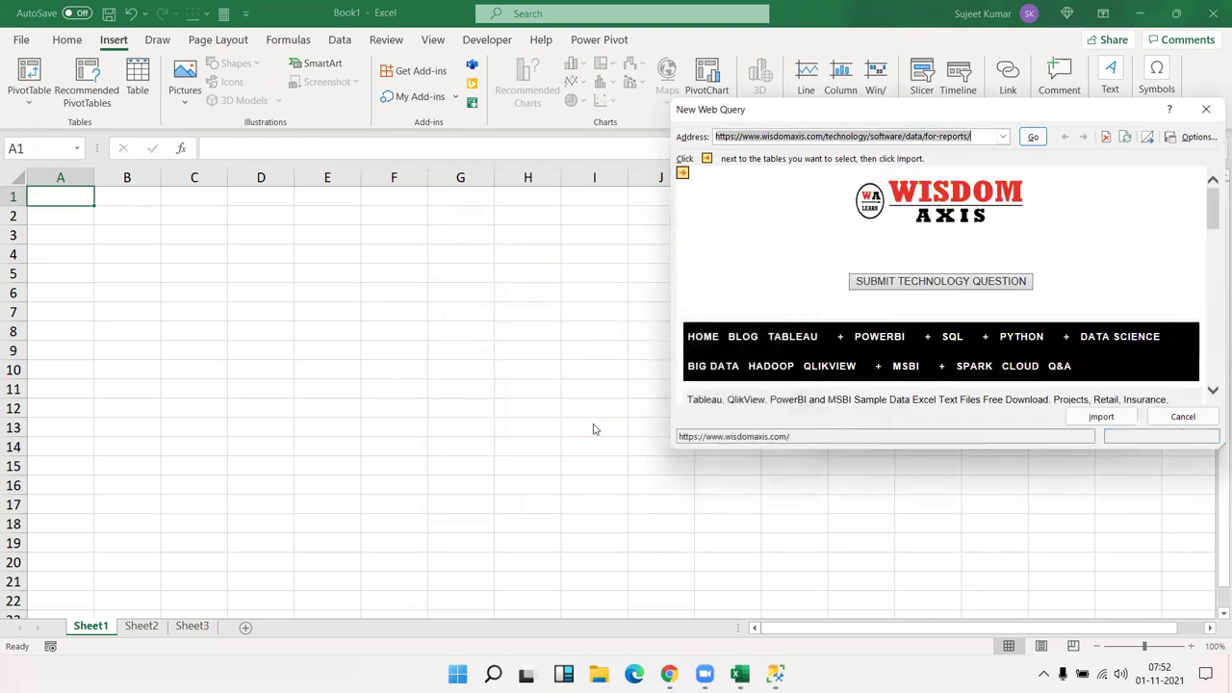
{"action": "left_click", "coordinate": [975, 135]}
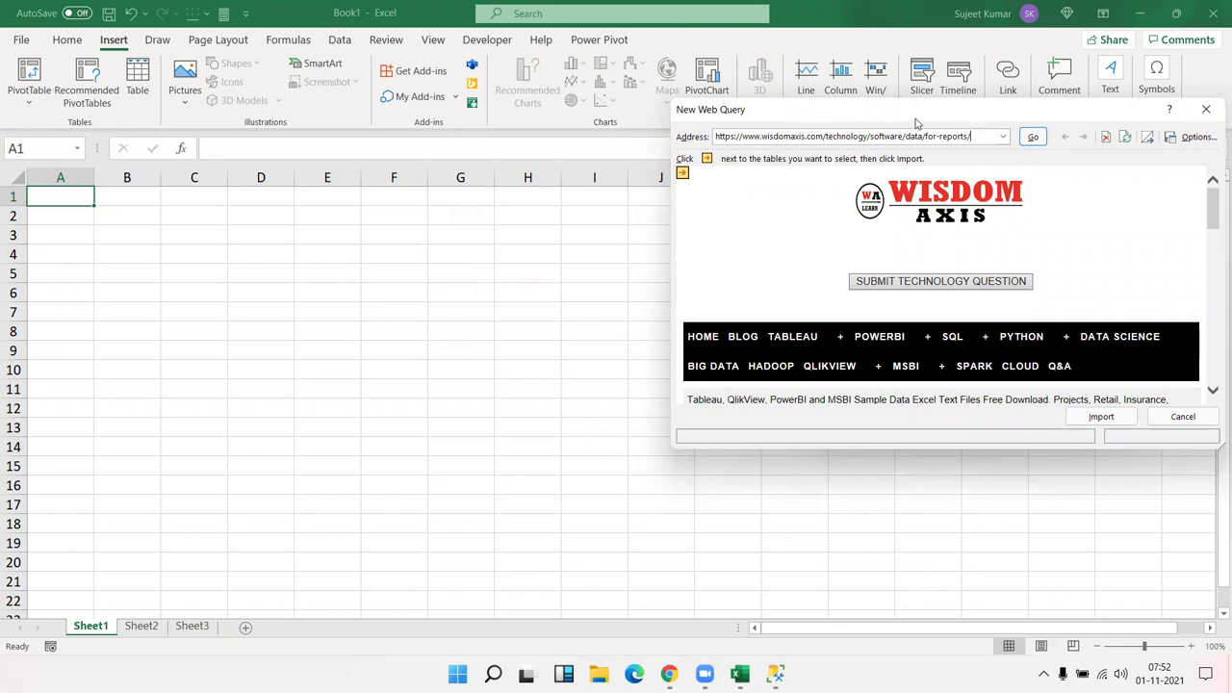
{"action": "left_click_drag", "start_coordinate": [917, 123], "coordinate": [514, 117]}
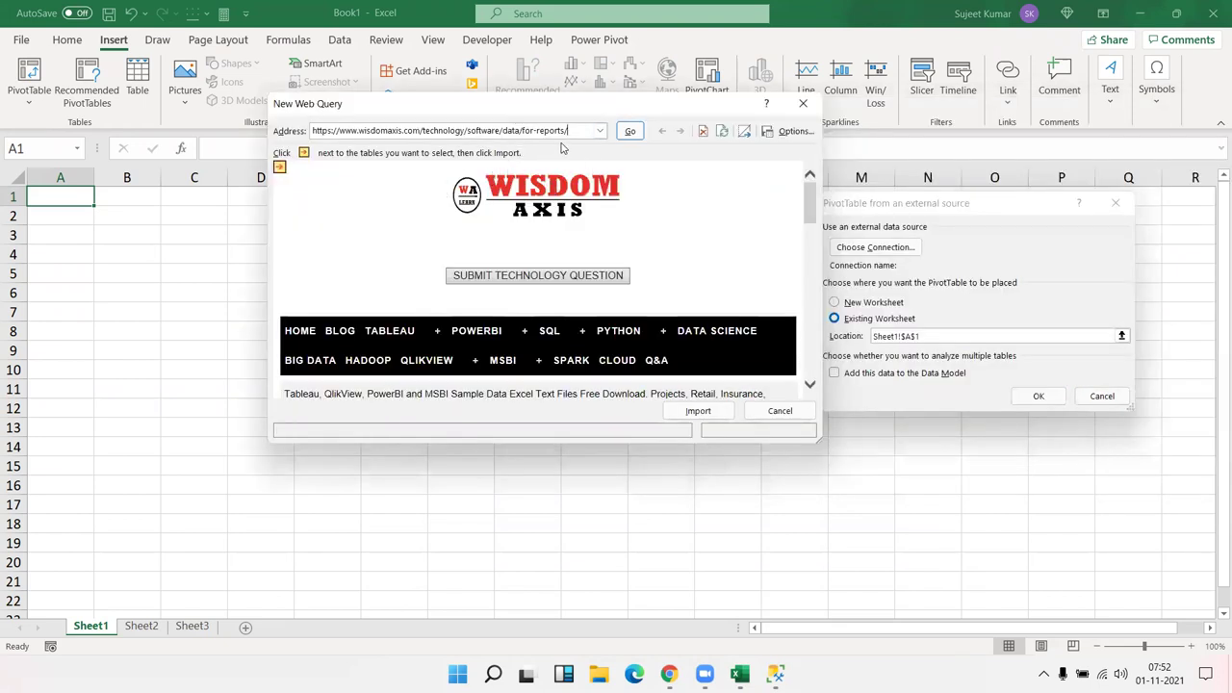
{"action": "scroll", "coordinate": [555, 273], "scroll_direction": "down", "scroll_amount": 15}
{"action": "scroll", "coordinate": [556, 272], "scroll_direction": "up", "scroll_amount": 13}
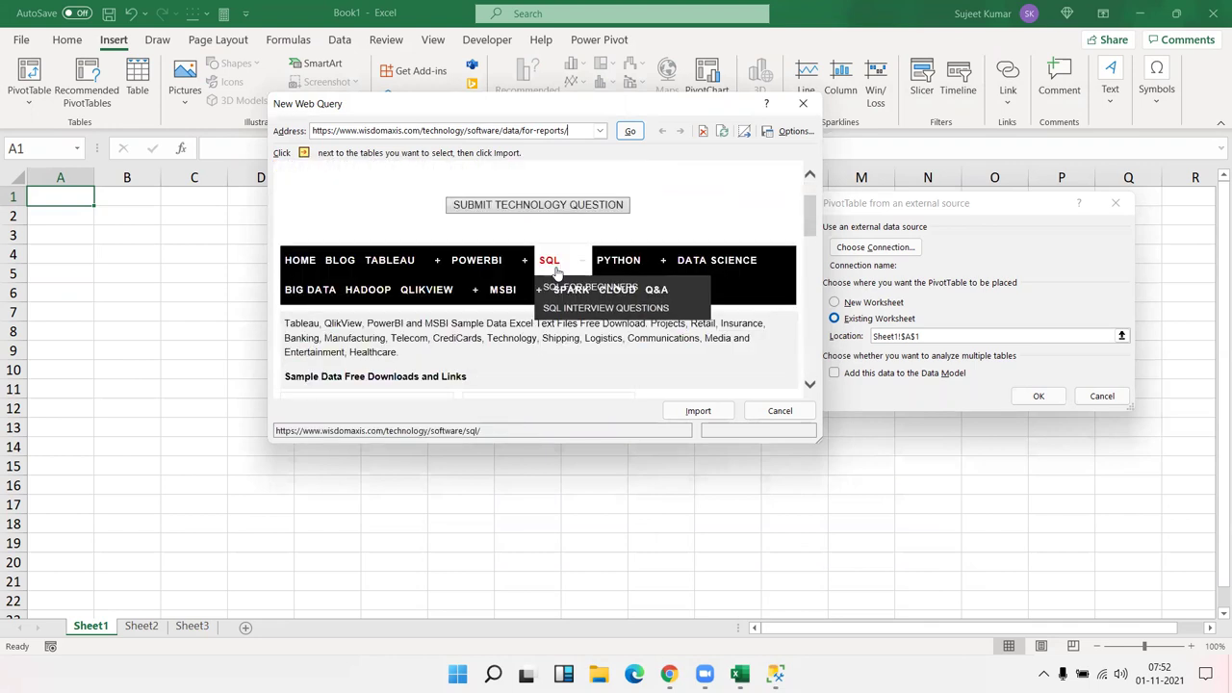
{"action": "scroll", "coordinate": [556, 273], "scroll_direction": "down", "scroll_amount": 5}
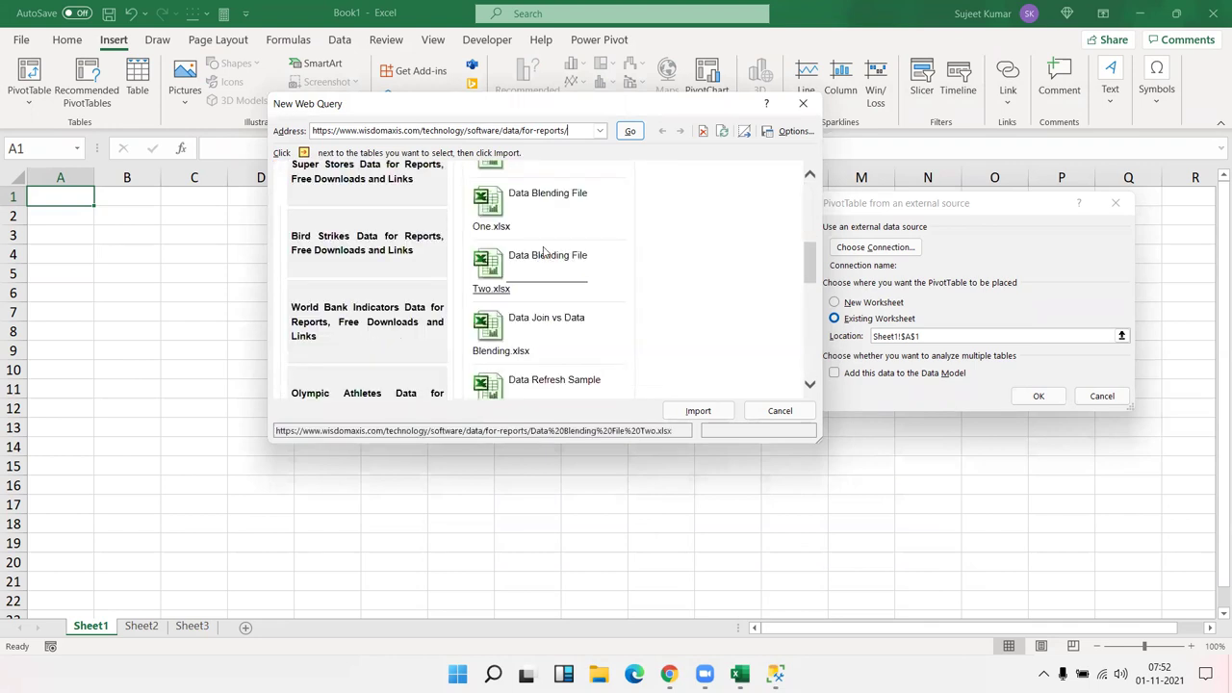
{"action": "left_click", "coordinate": [589, 245]}
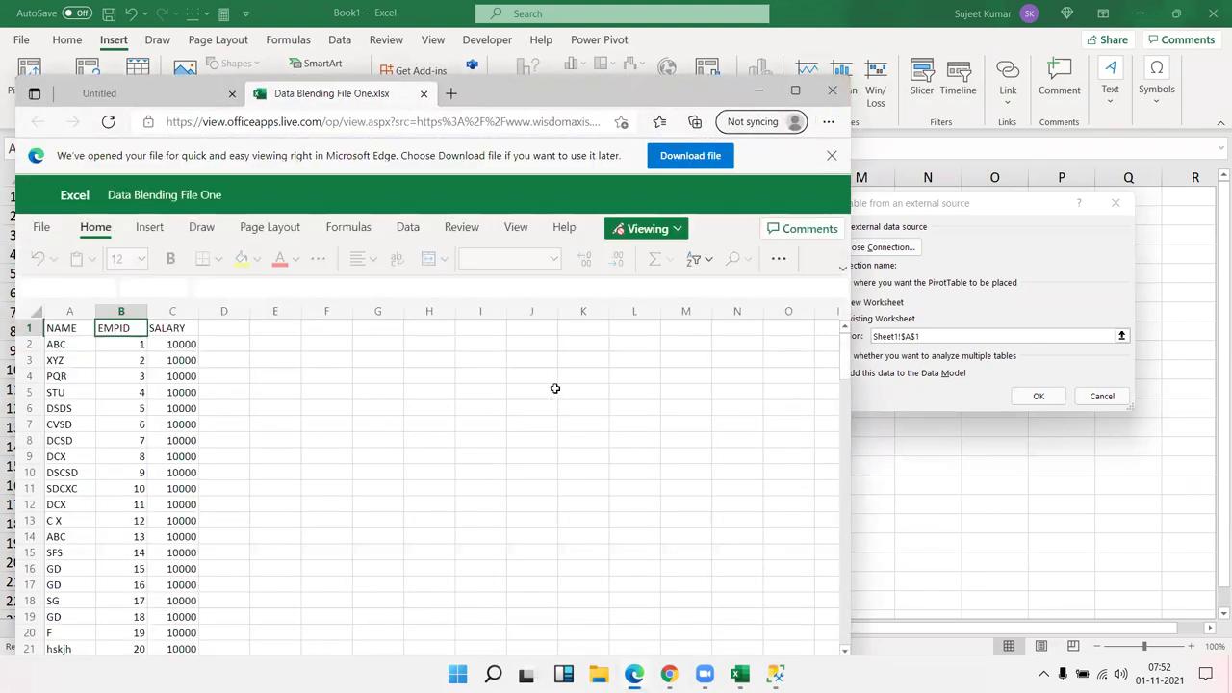
Copy the Data Blending File One preview's address from Edge, then close Edge.
{"action": "scroll", "coordinate": [518, 390], "scroll_direction": "down", "scroll_amount": 10}
{"action": "scroll", "coordinate": [518, 390], "scroll_direction": "up", "scroll_amount": 7}
{"action": "scroll", "coordinate": [518, 390], "scroll_direction": "up", "scroll_amount": 3}
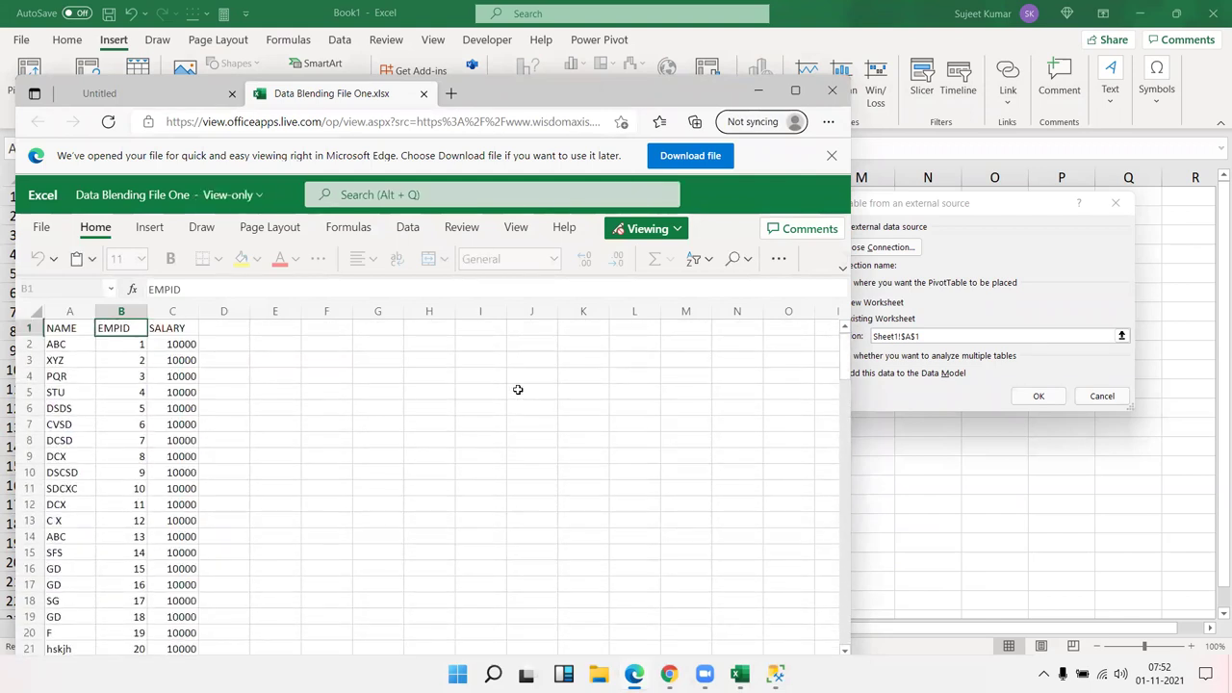
{"action": "left_click", "coordinate": [478, 125]}
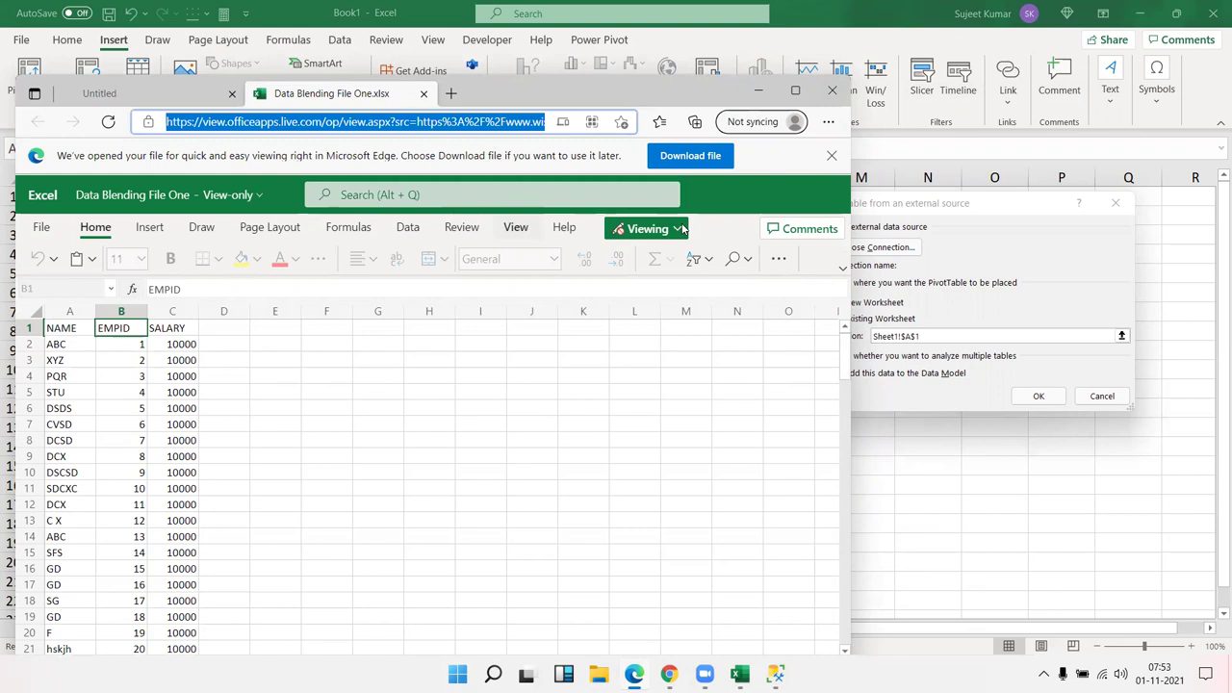
{"action": "left_click", "coordinate": [835, 102]}
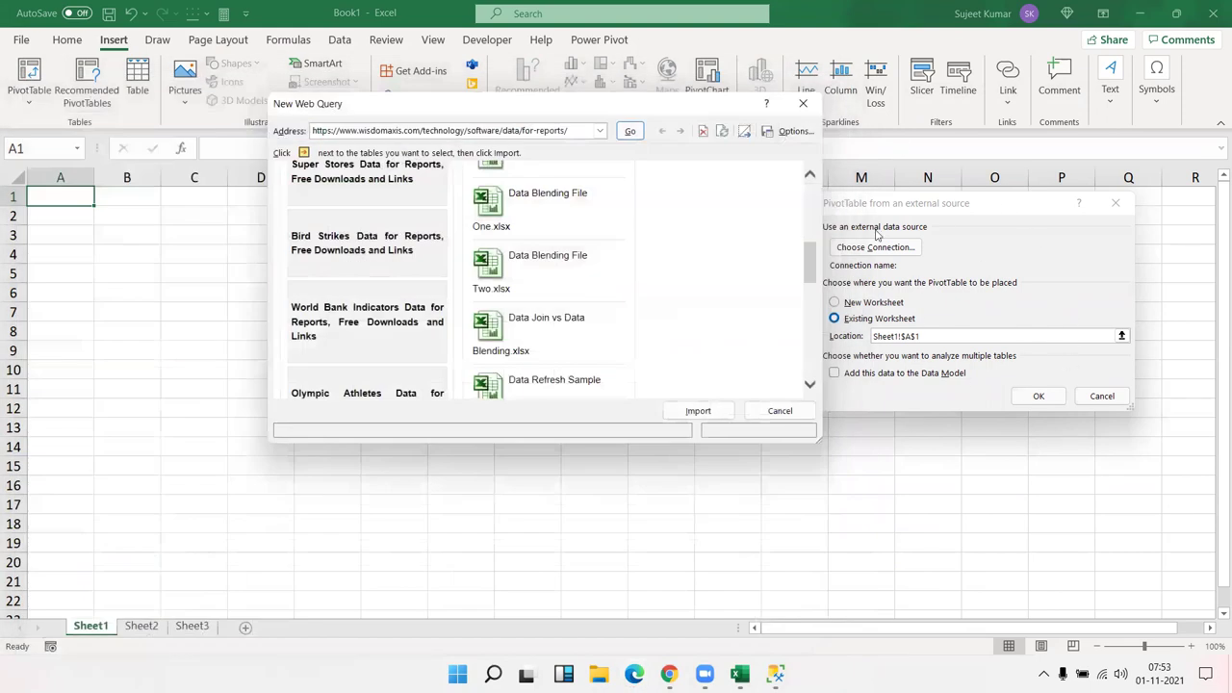
Use the pasted Data Blending File One address as the connection and import its sheet data.
{"action": "left_click", "coordinate": [813, 111]}
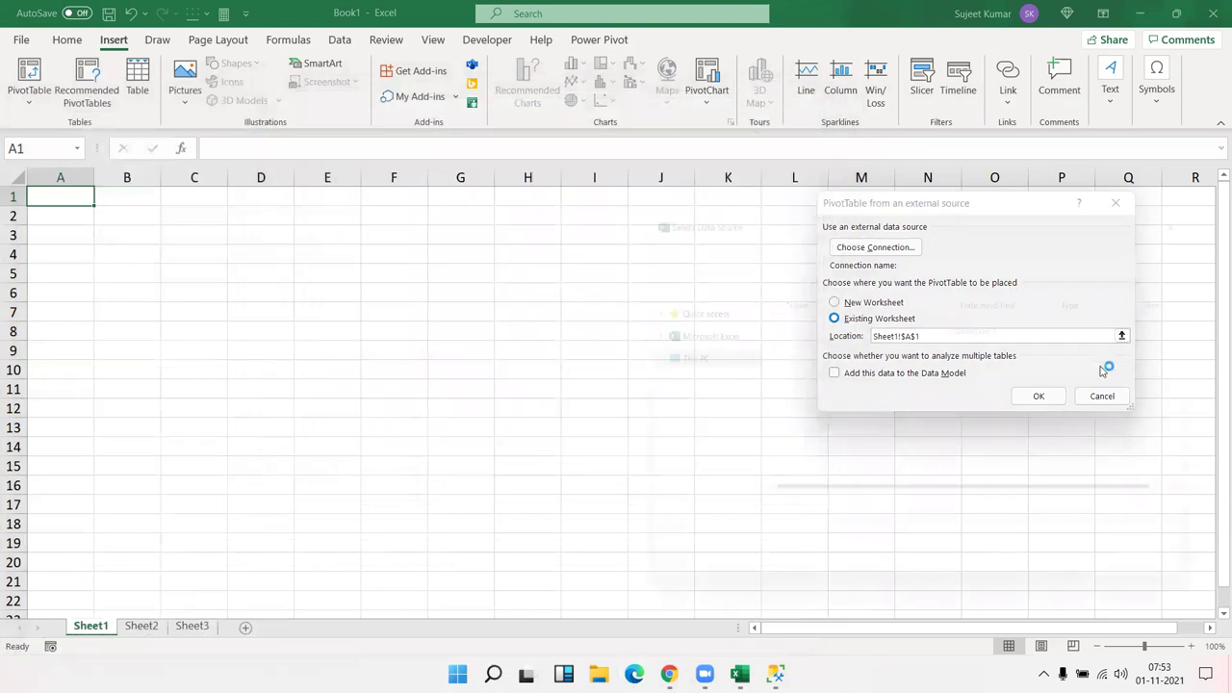
{"action": "key", "text": "ctrl+v"}
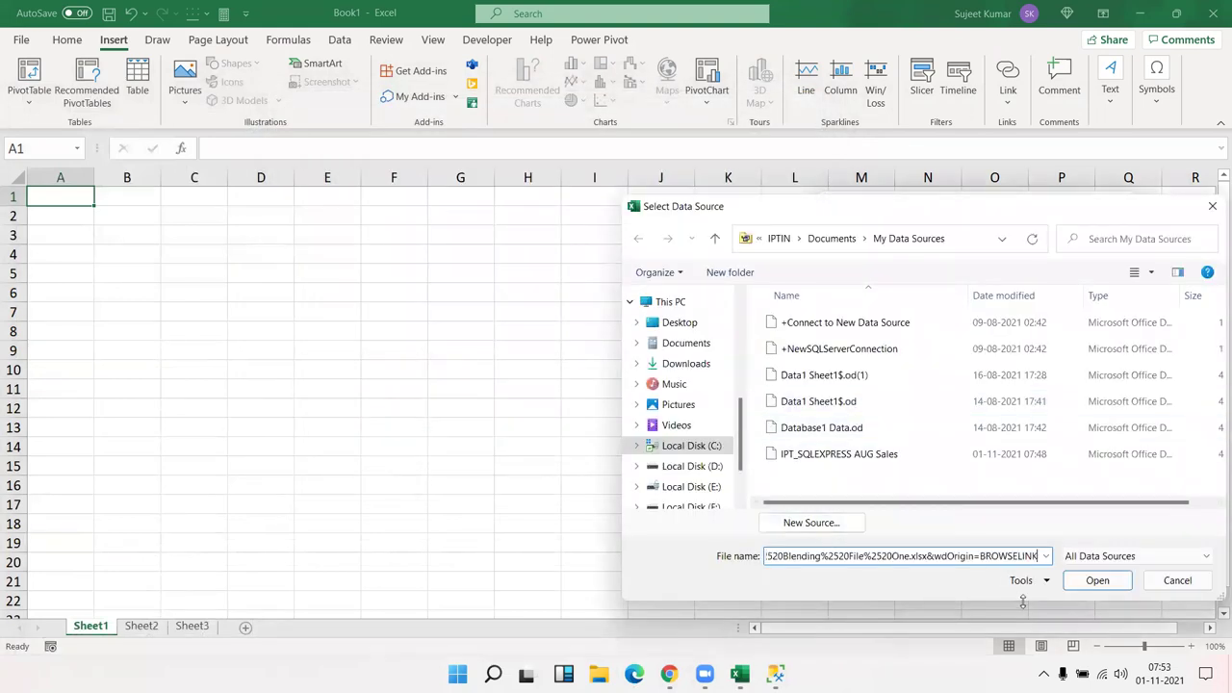
{"action": "left_click", "coordinate": [1087, 588]}
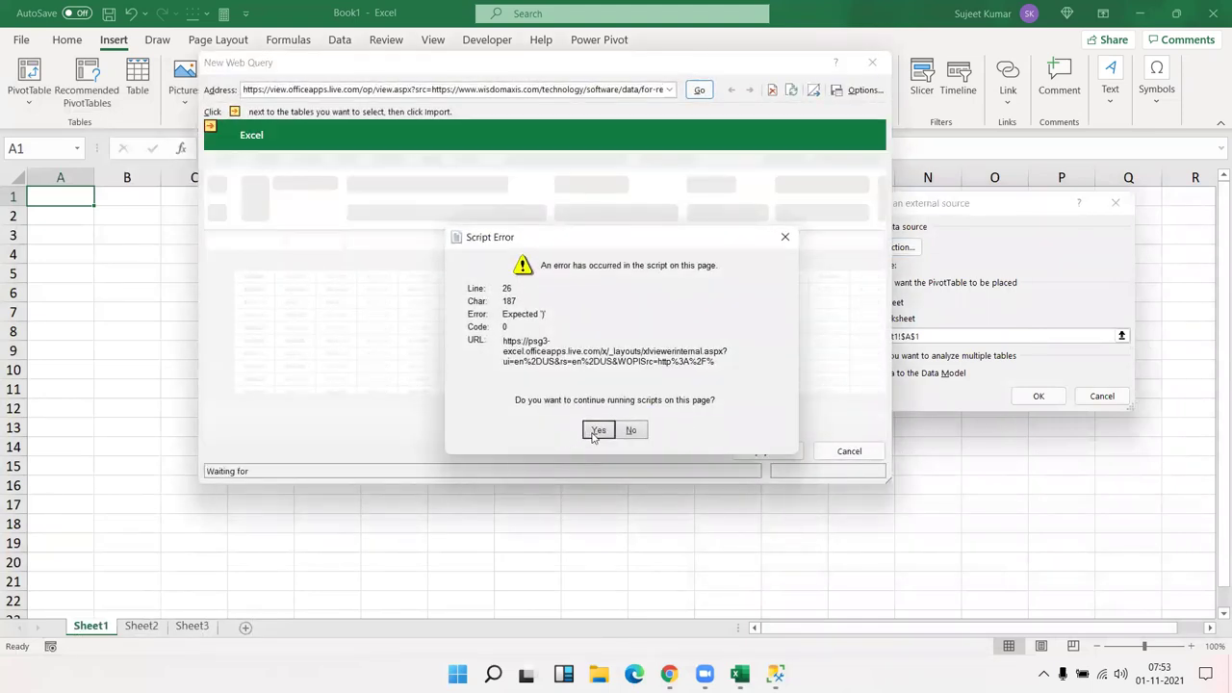
{"action": "left_click", "coordinate": [595, 431]}
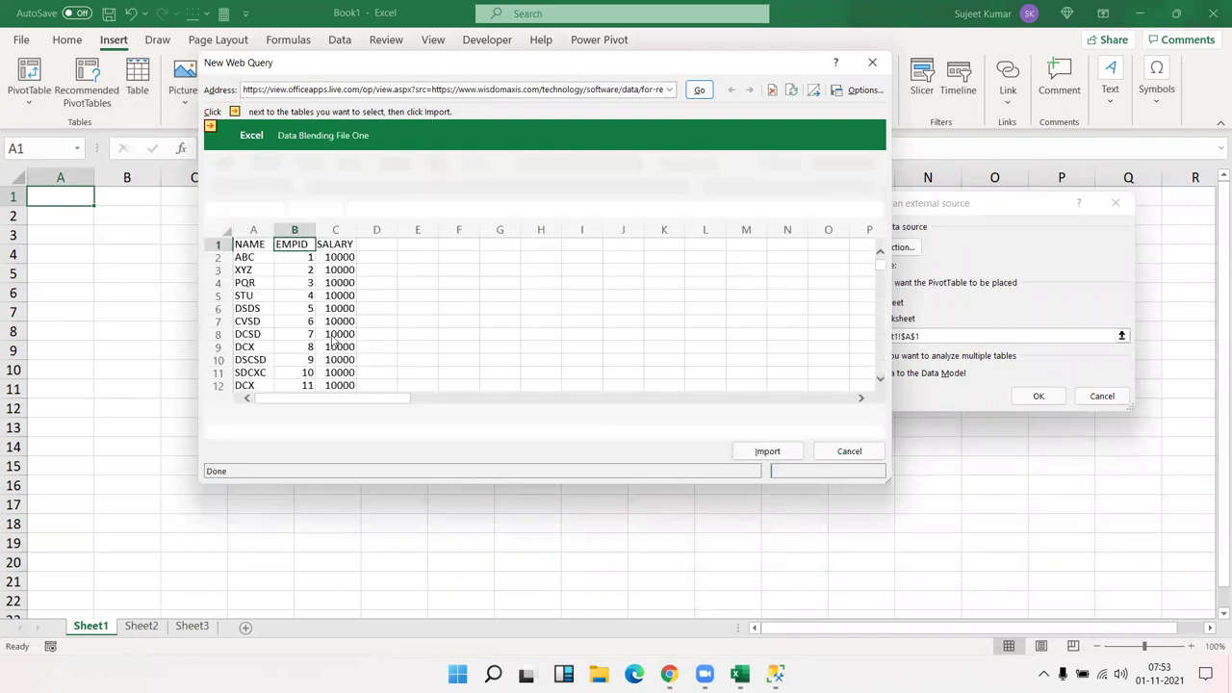
{"action": "left_click", "coordinate": [767, 451]}
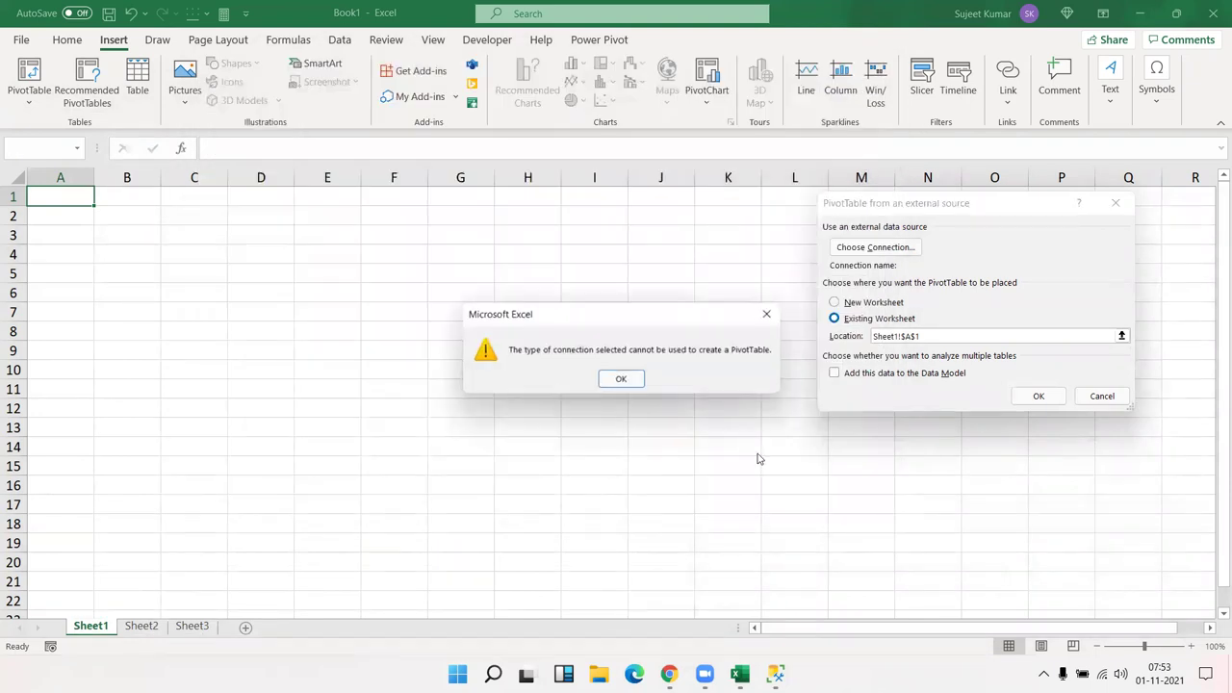
Dismiss the unsupported connection and invalid data source errors, and cancel the PivotTable.
{"action": "left_click", "coordinate": [622, 380]}
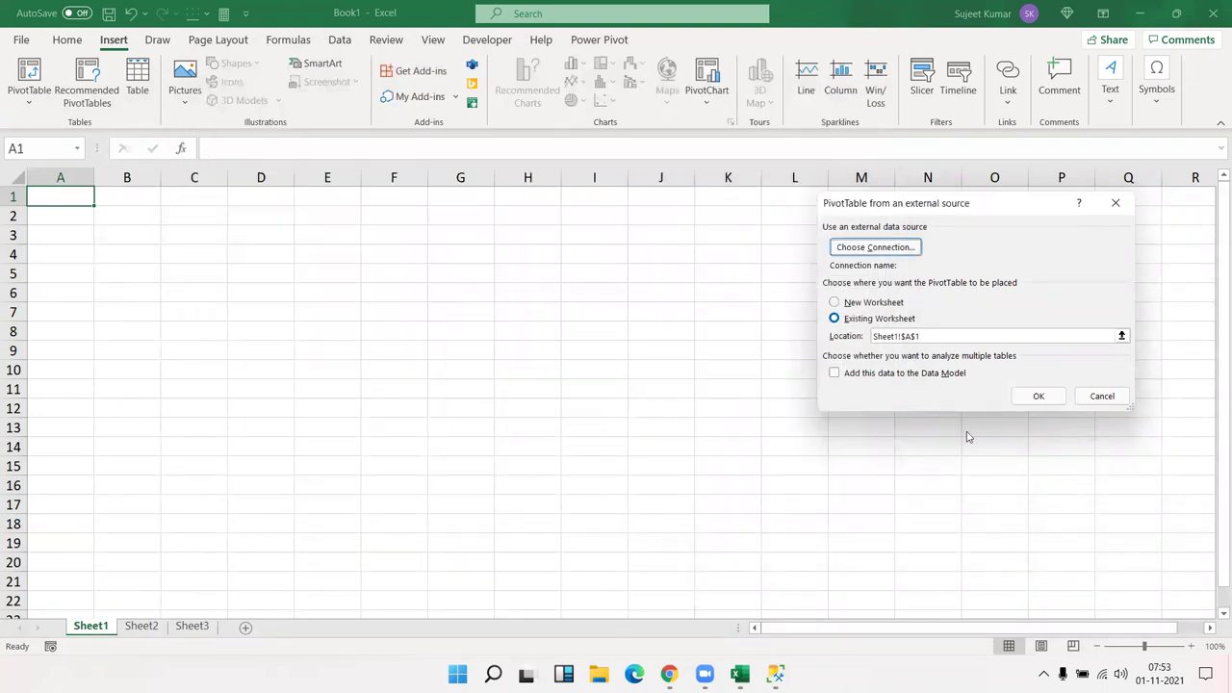
{"action": "left_click", "coordinate": [1039, 399]}
{"action": "left_click", "coordinate": [633, 381]}
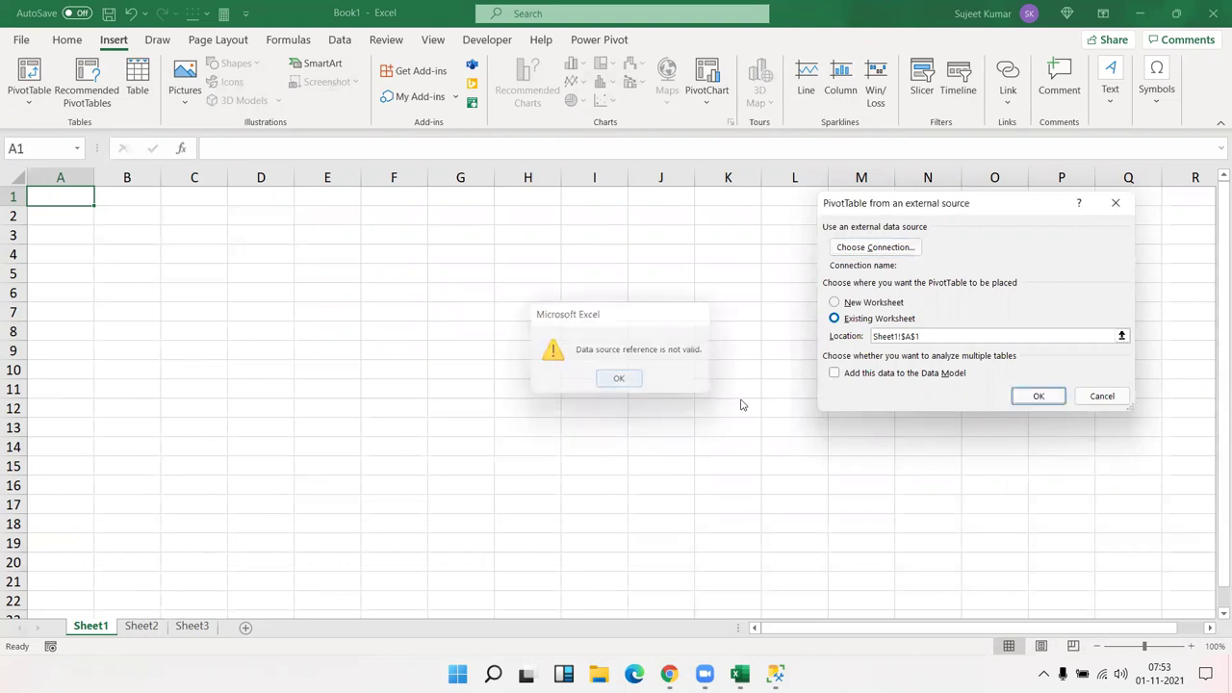
{"action": "left_click", "coordinate": [1113, 400]}
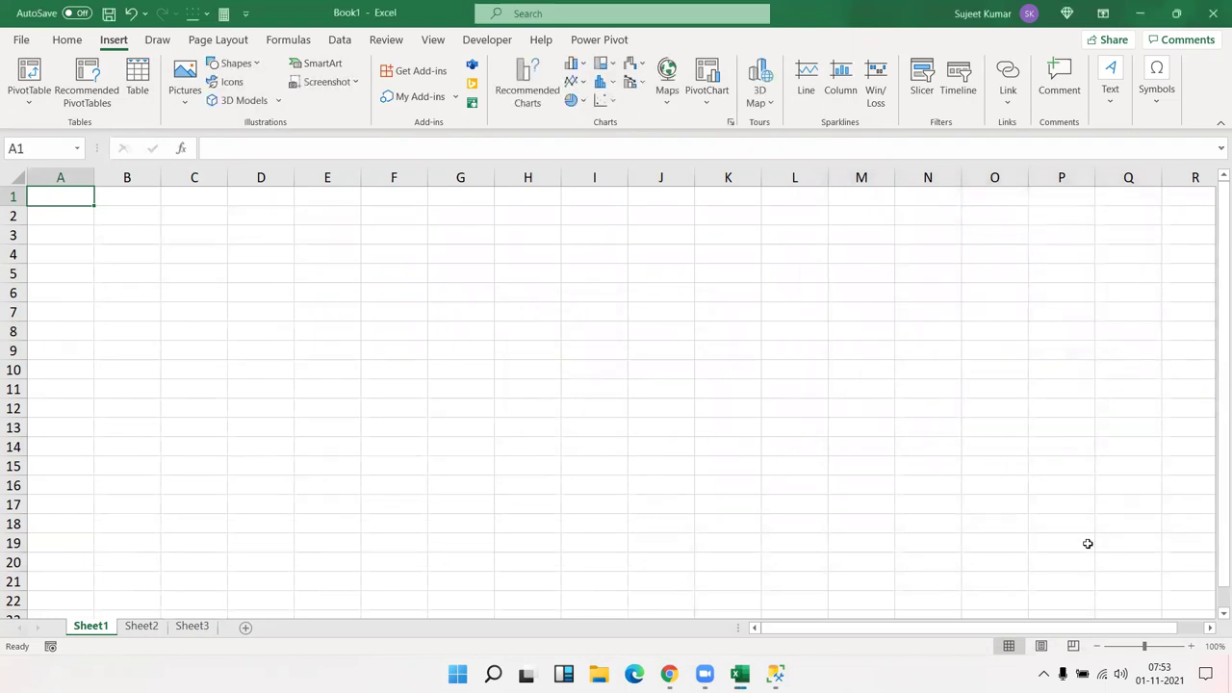